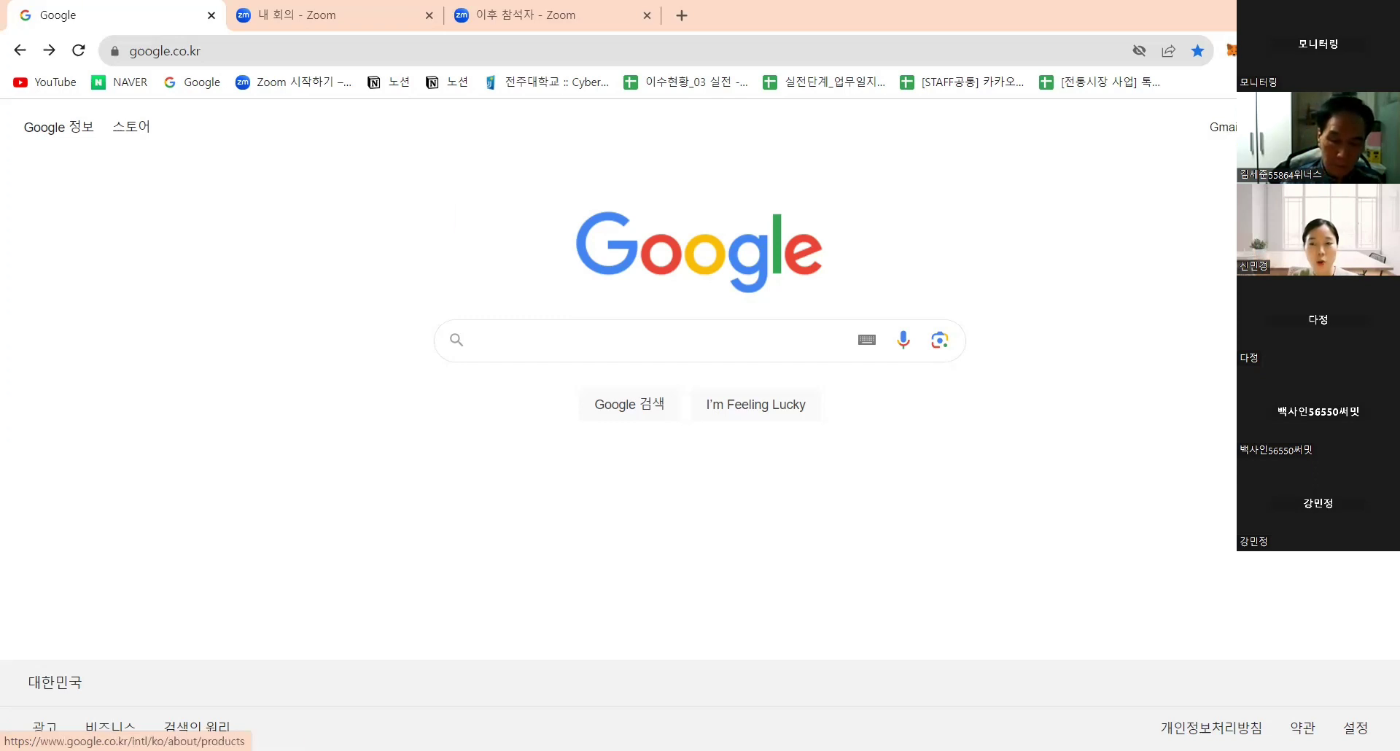
Open Google Forms from the Google apps list
{"action": "left_click", "coordinate": [1318, 127]}
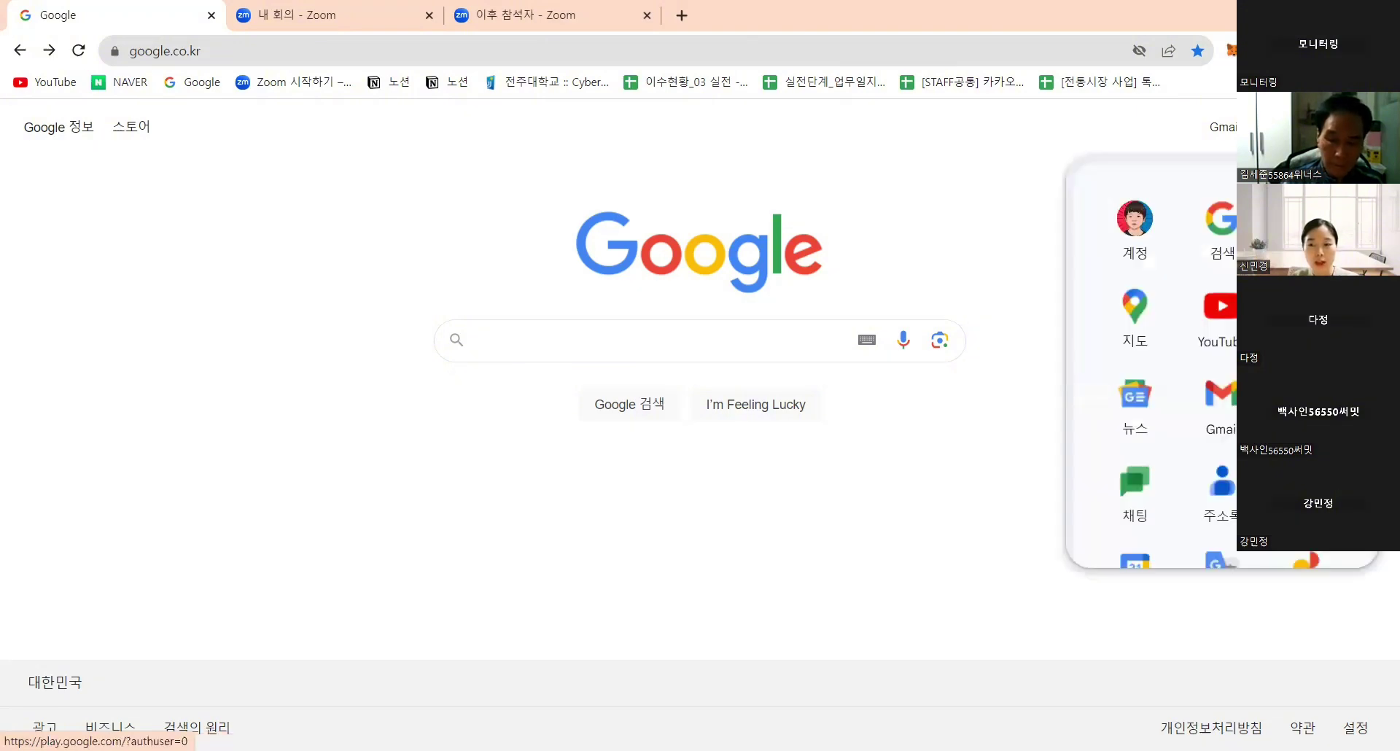
{"action": "scroll", "coordinate": [1151, 365], "scroll_direction": "down", "scroll_amount": 1}
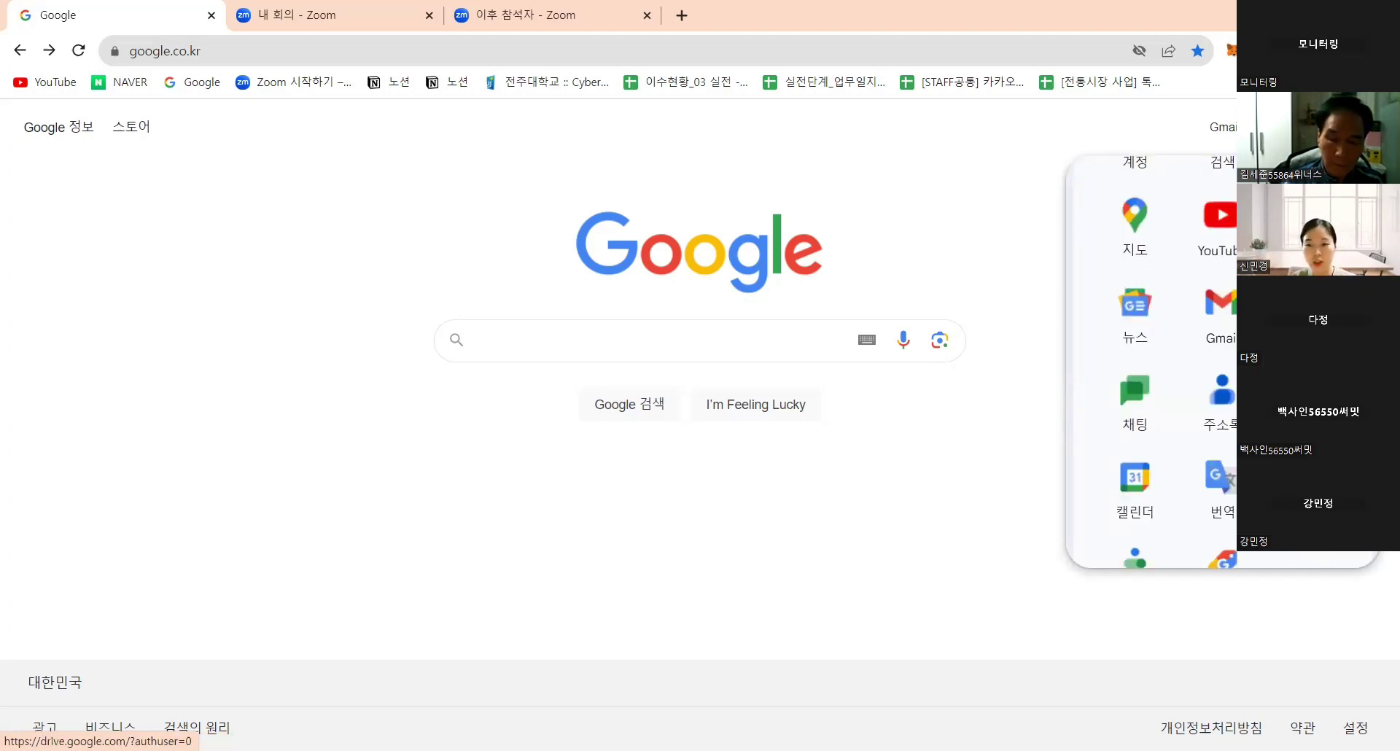
{"action": "scroll", "coordinate": [1151, 364], "scroll_direction": "down", "scroll_amount": 1}
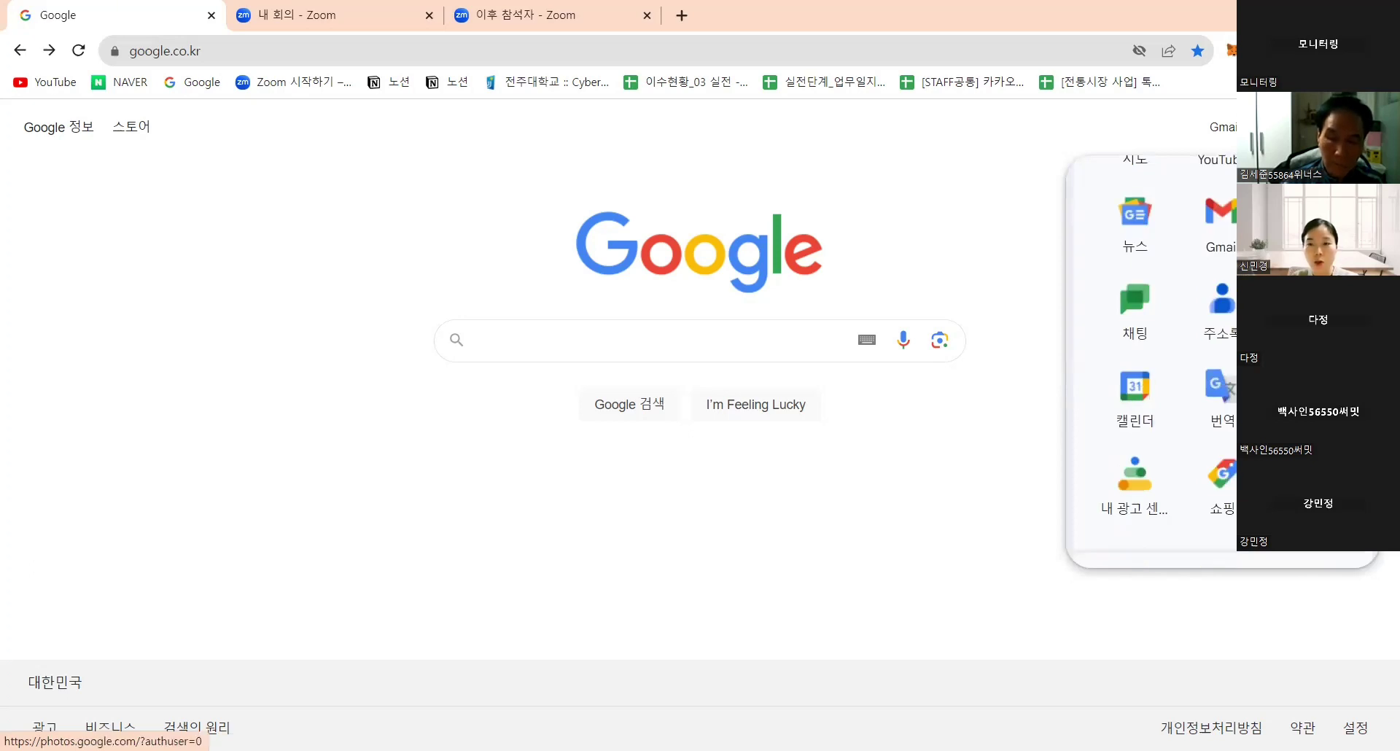
{"action": "scroll", "coordinate": [1150, 364], "scroll_direction": "down", "scroll_amount": 2}
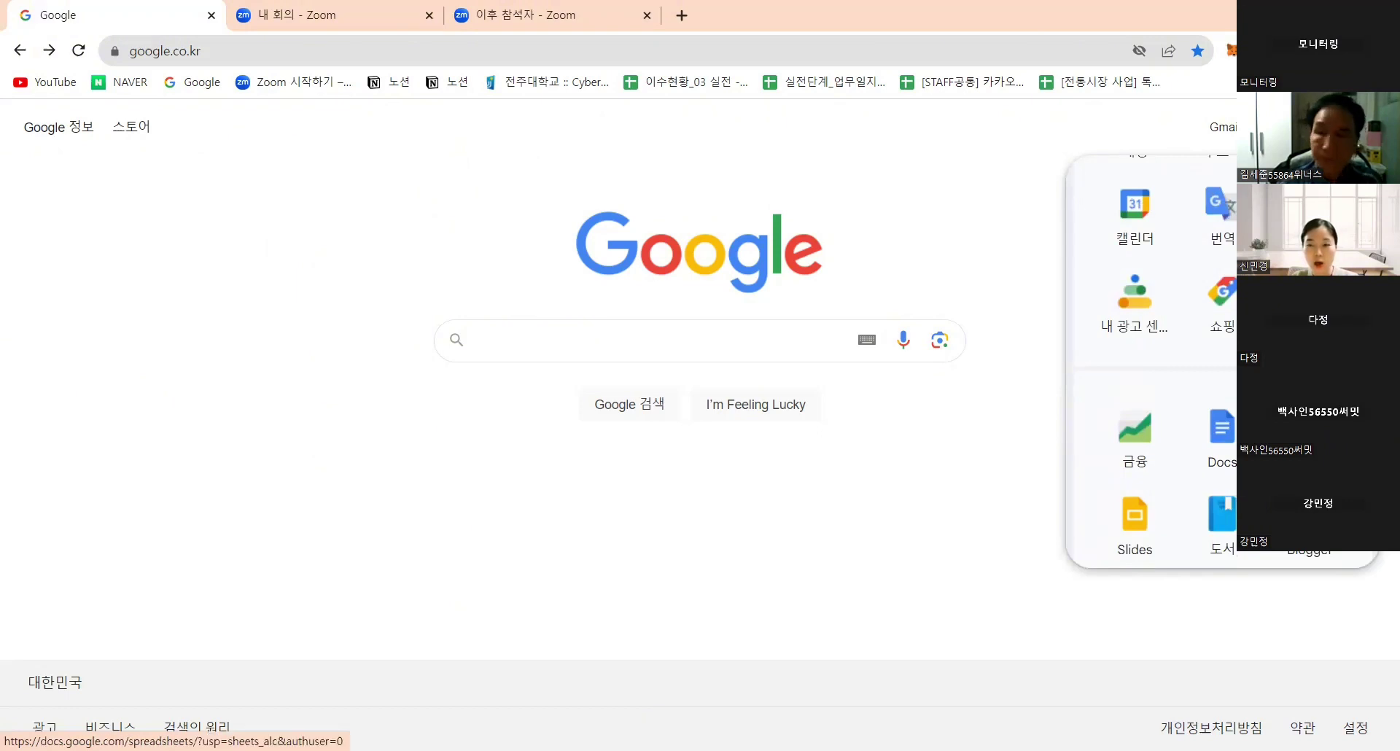
{"action": "scroll", "coordinate": [1313, 437], "scroll_direction": "down", "scroll_amount": 1}
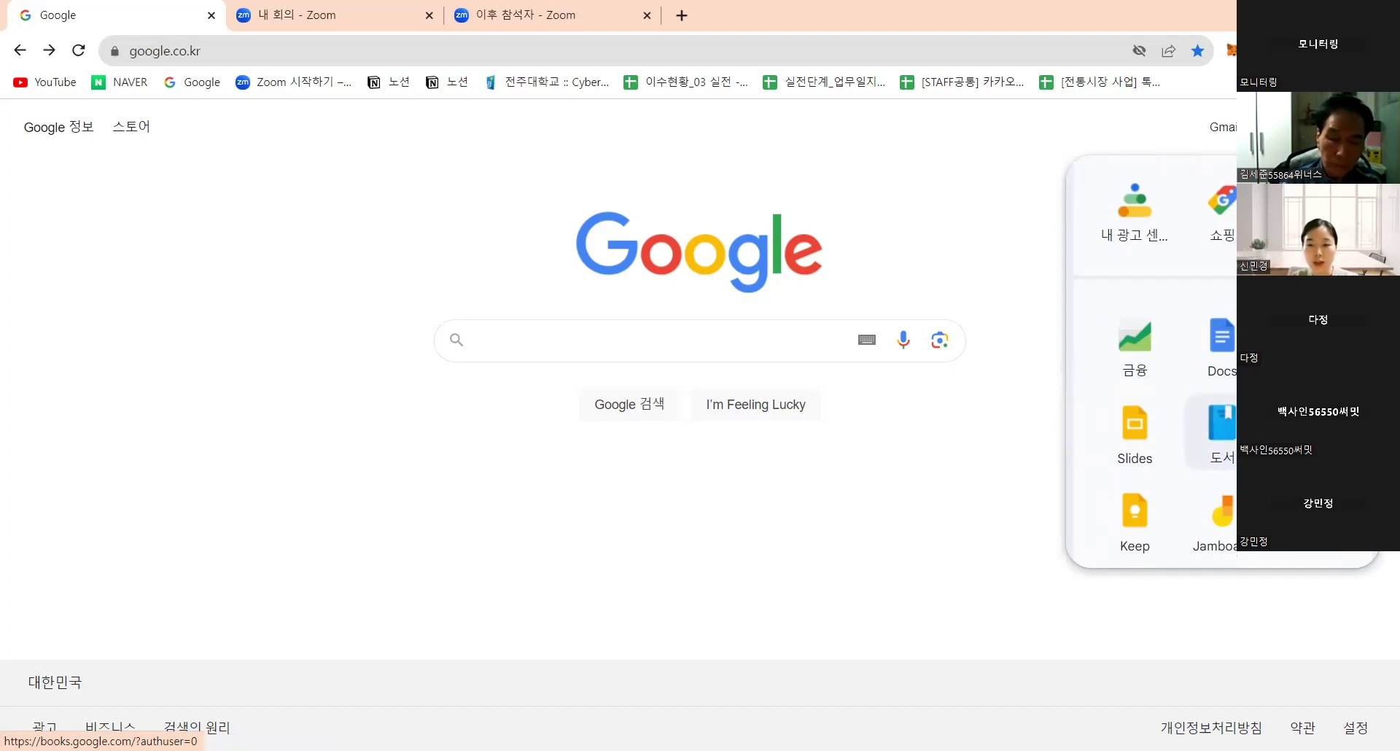
{"action": "scroll", "coordinate": [1152, 361], "scroll_direction": "down", "scroll_amount": 5}
{"action": "scroll", "coordinate": [1152, 361], "scroll_direction": "up", "scroll_amount": 6}
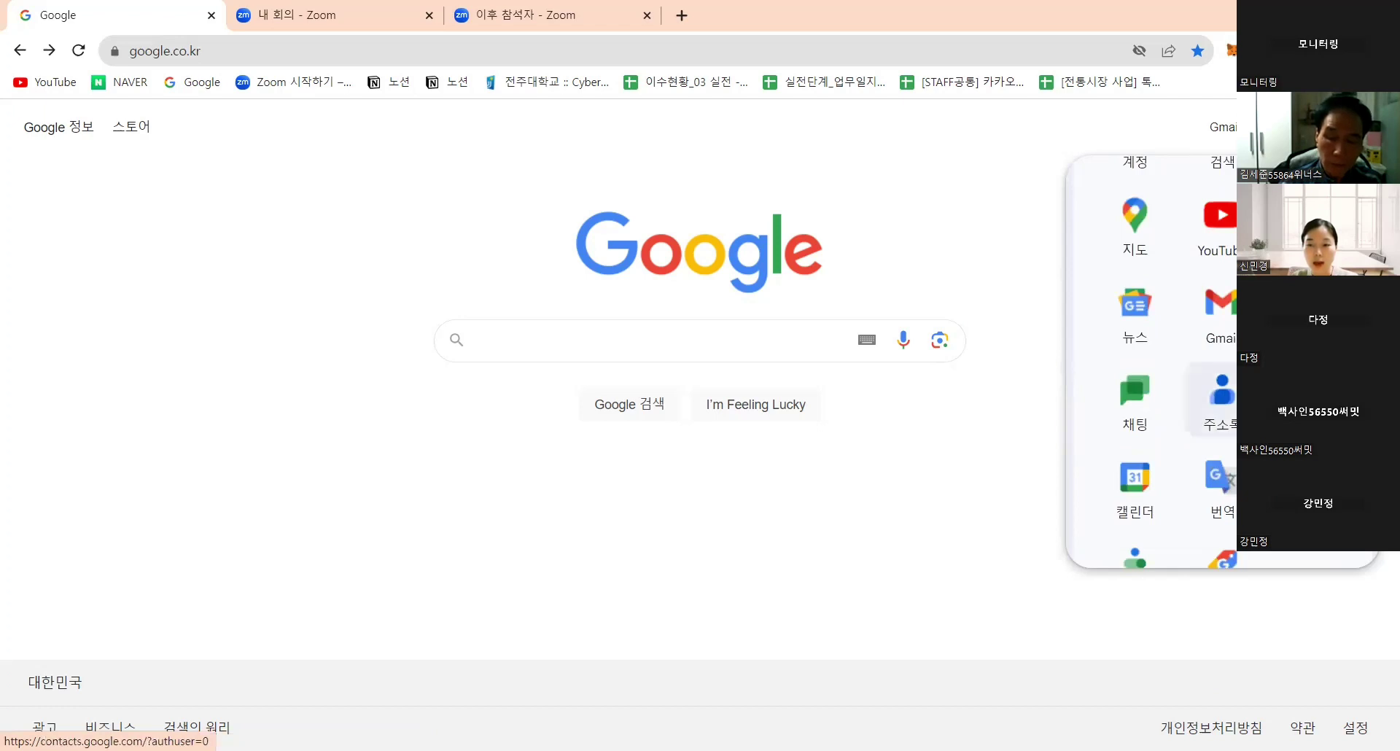
{"action": "scroll", "coordinate": [1210, 401], "scroll_direction": "up", "scroll_amount": 1}
{"action": "scroll", "coordinate": [1210, 401], "scroll_direction": "down", "scroll_amount": 2}
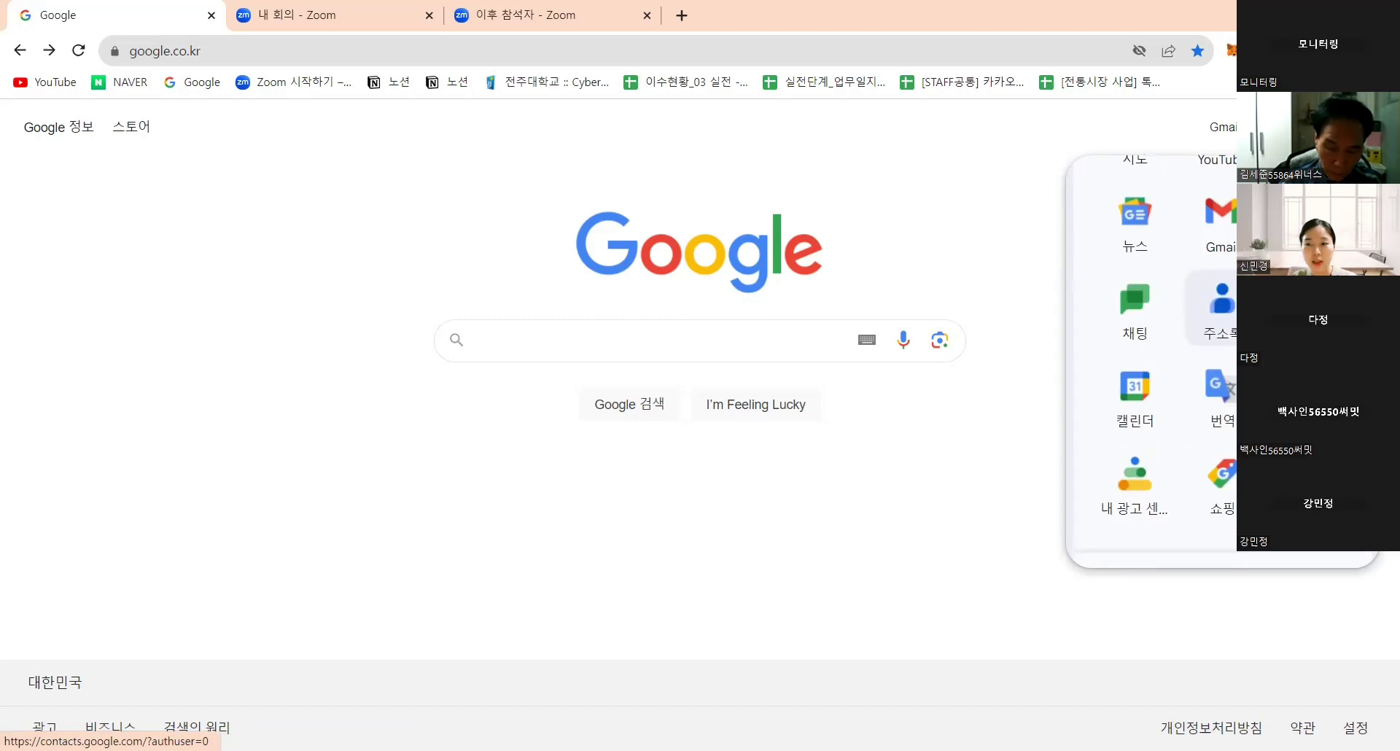
{"action": "scroll", "coordinate": [1211, 401], "scroll_direction": "down", "scroll_amount": 2}
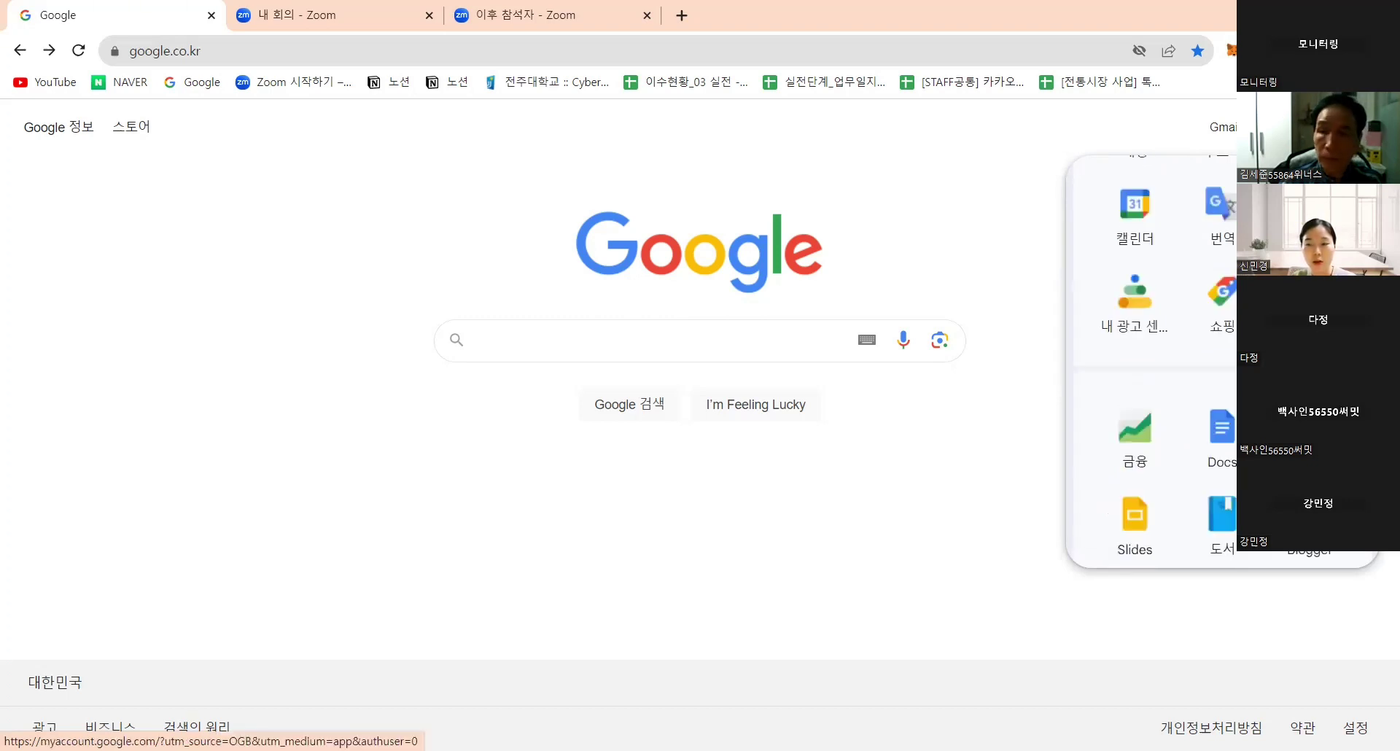
{"action": "scroll", "coordinate": [1210, 401], "scroll_direction": "down", "scroll_amount": 4}
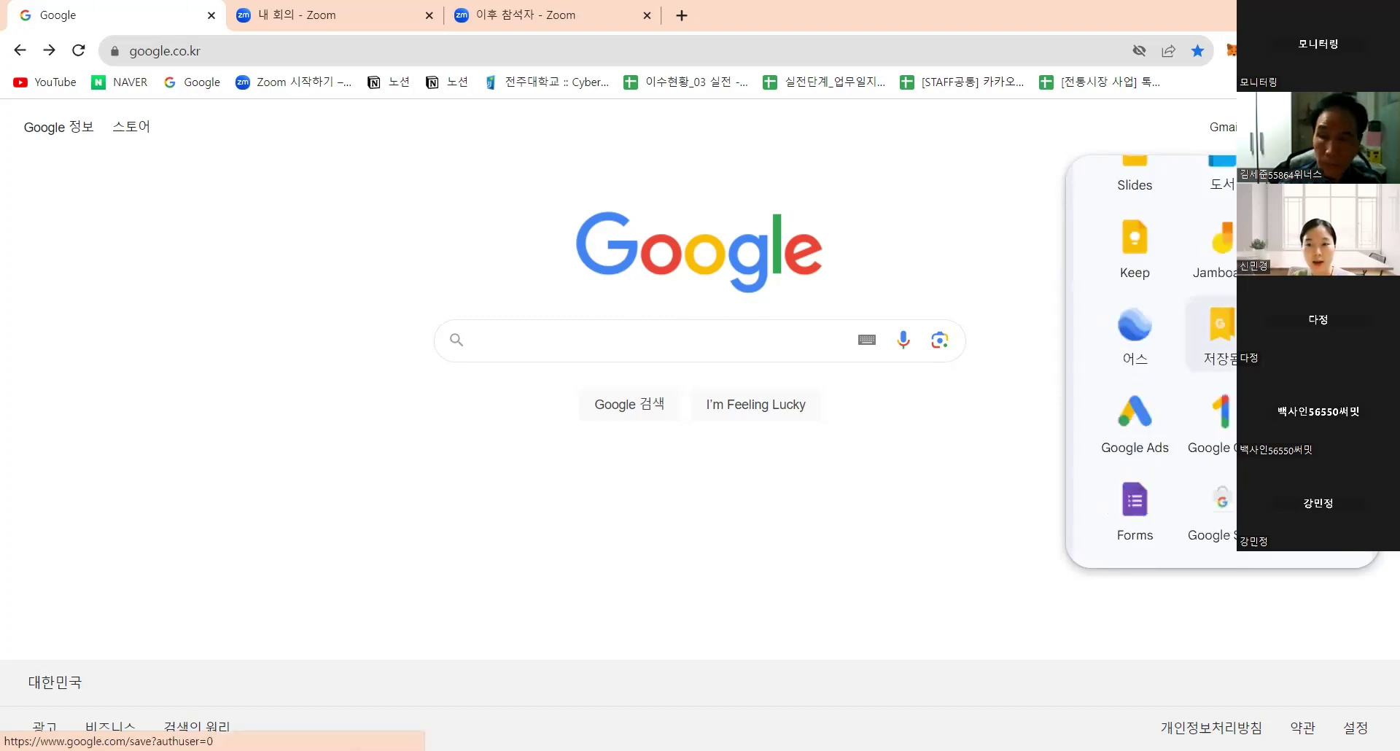
{"action": "scroll", "coordinate": [1138, 420], "scroll_direction": "down", "scroll_amount": 1}
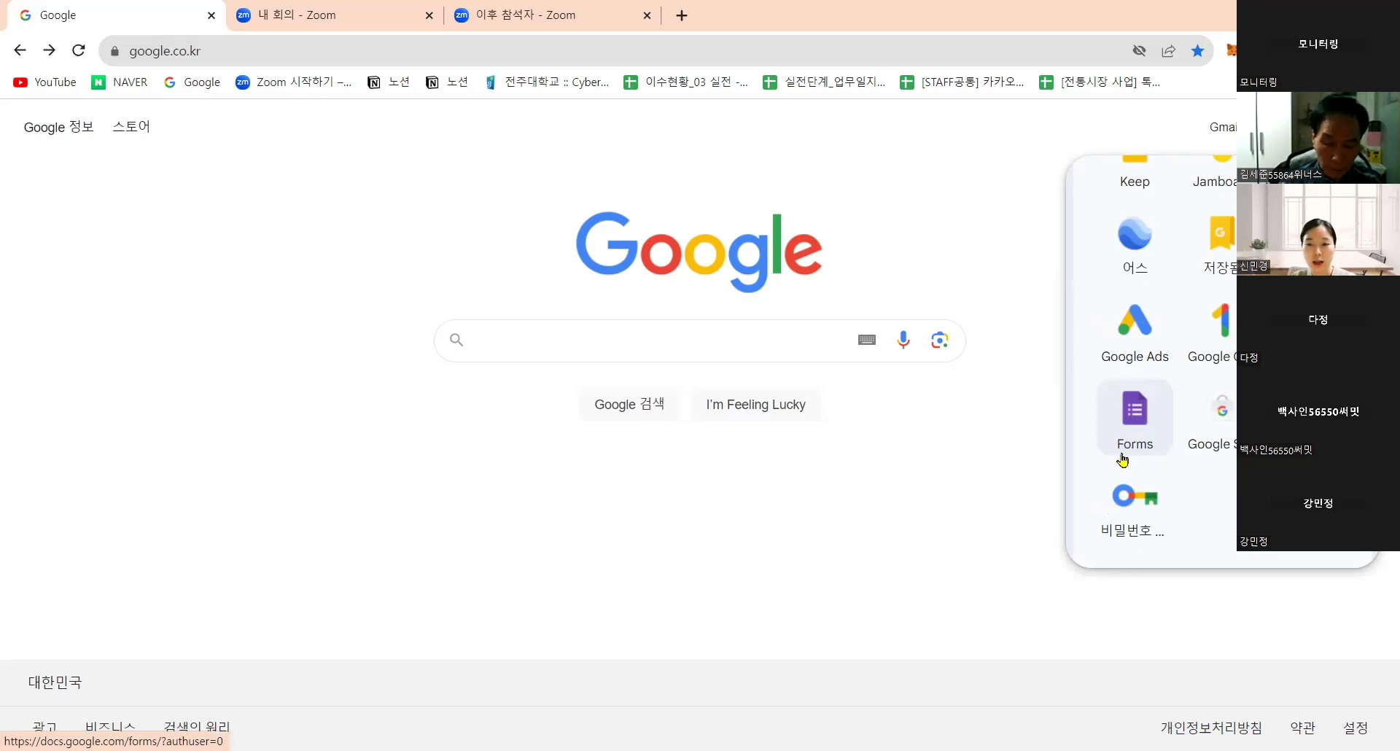
{"action": "left_click", "coordinate": [1138, 418]}
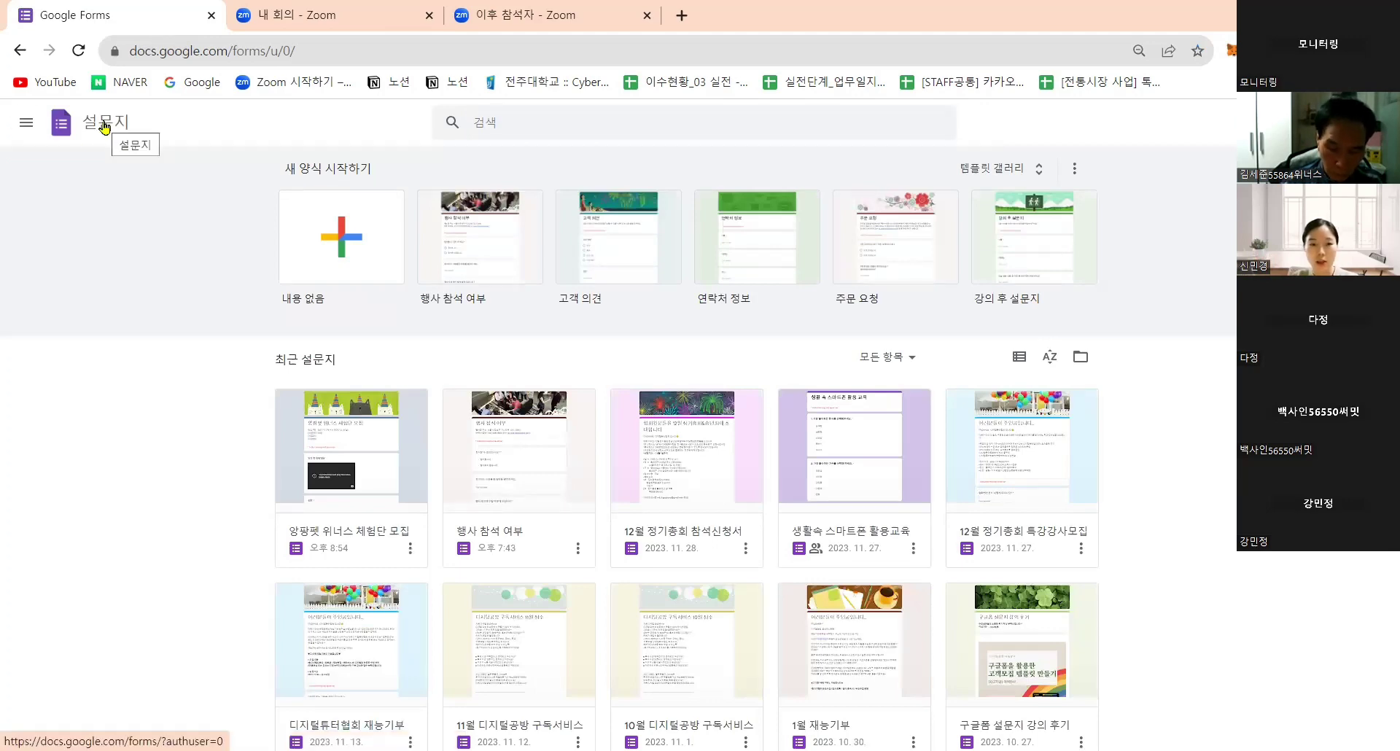
Look through the recent forms on the Forms home page
{"action": "left_click", "coordinate": [105, 128]}
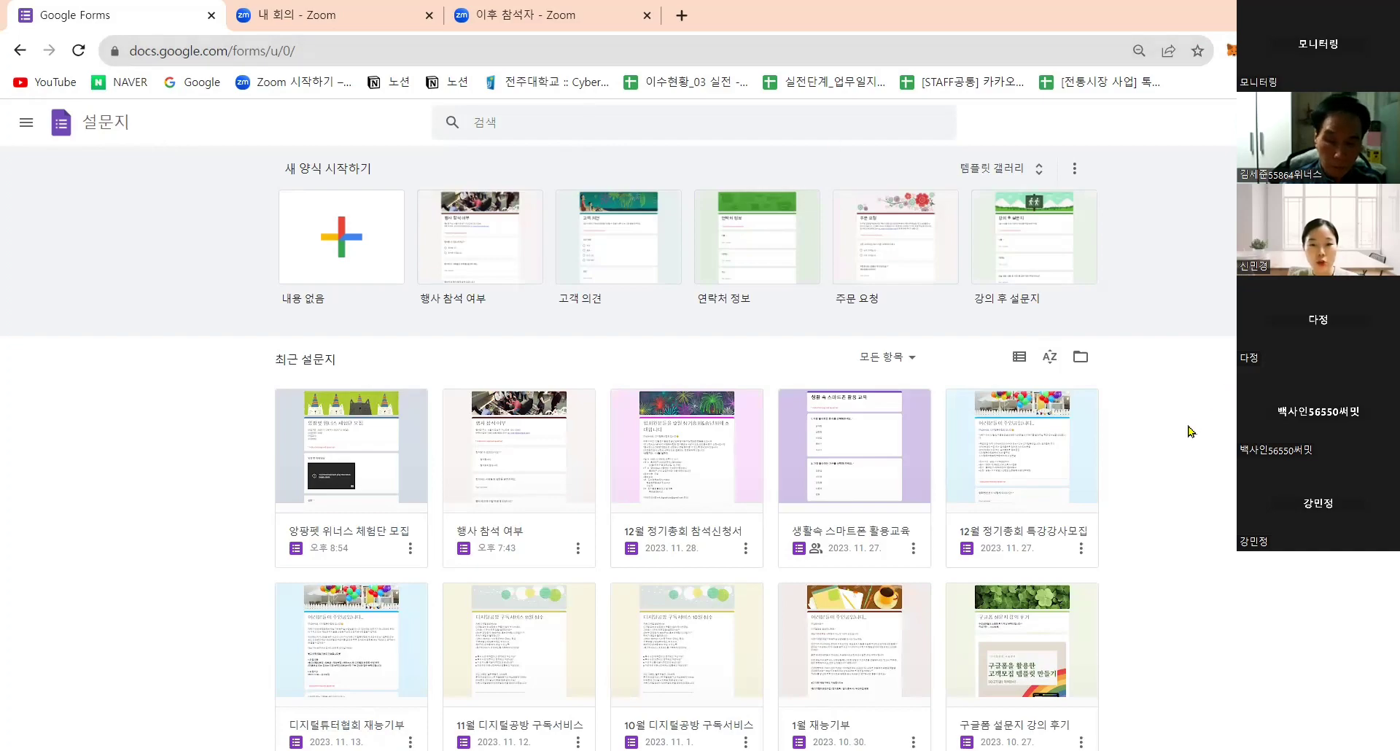
{"action": "scroll", "coordinate": [1195, 434], "scroll_direction": "down", "scroll_amount": 5}
{"action": "scroll", "coordinate": [1196, 436], "scroll_direction": "down", "scroll_amount": 5}
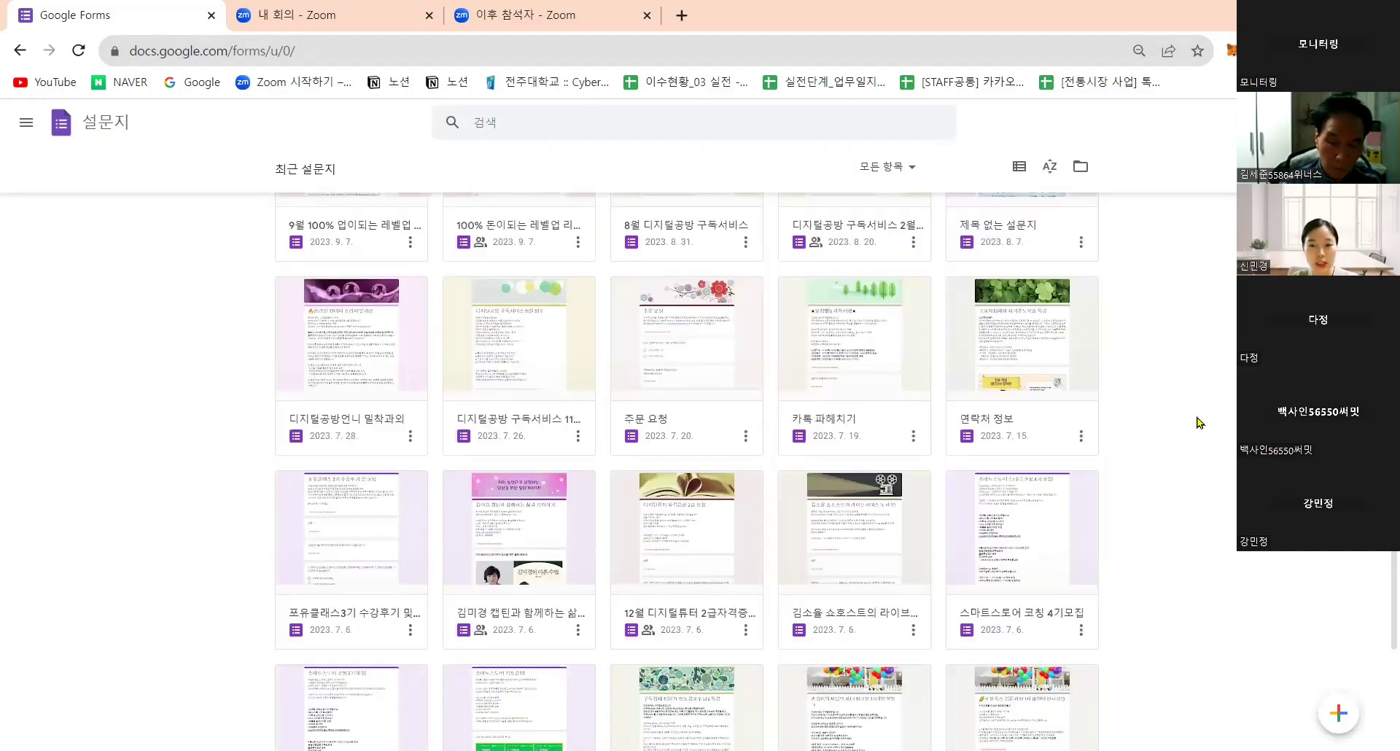
{"action": "scroll", "coordinate": [1199, 423], "scroll_direction": "up", "scroll_amount": 10}
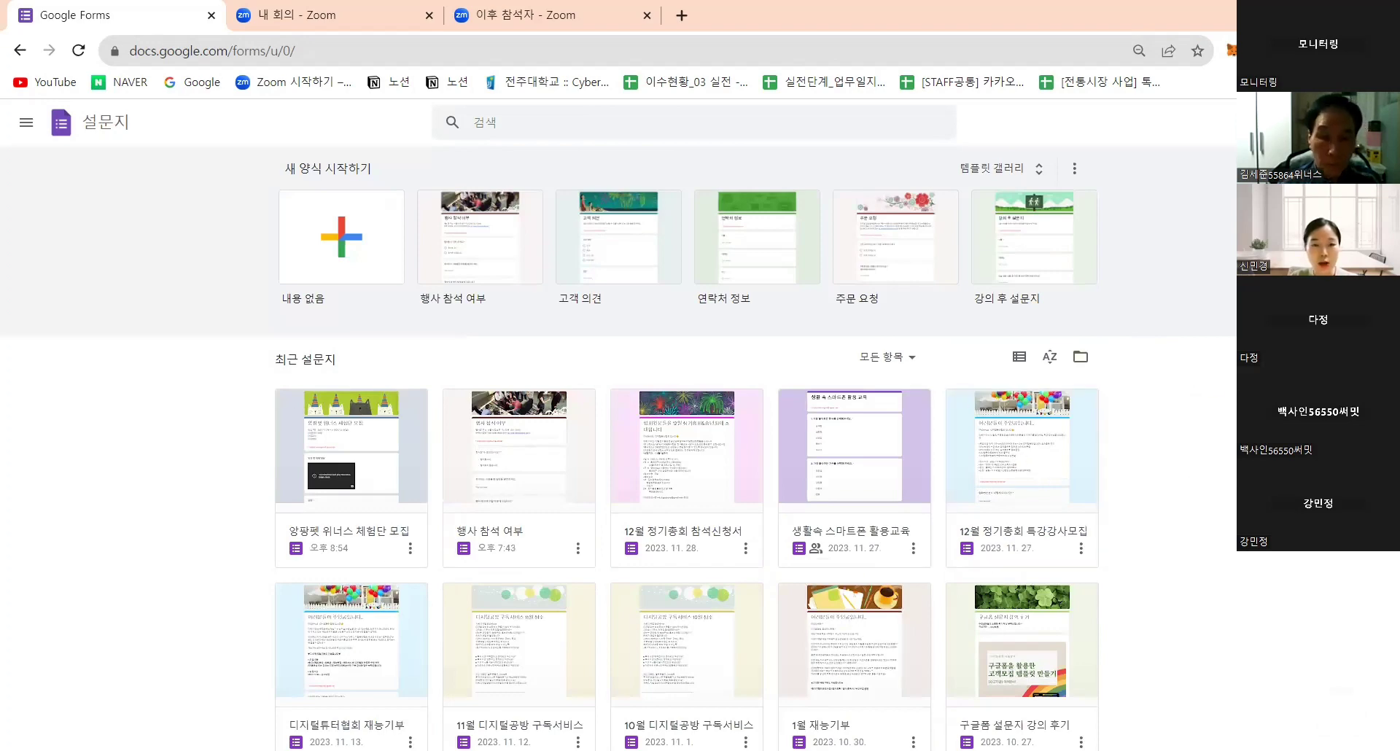
Open the template gallery and review the personal, work and education form templates
{"action": "left_click", "coordinate": [1012, 177]}
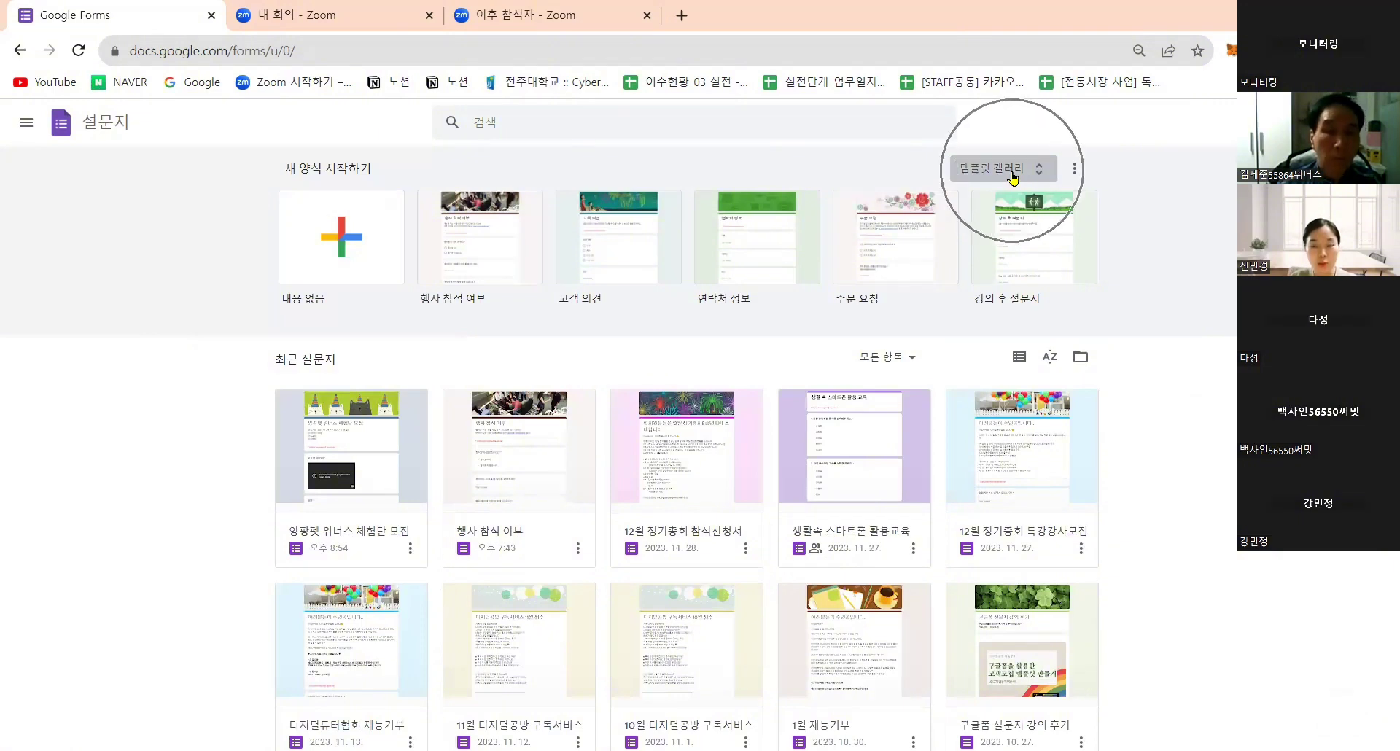
{"action": "left_click", "coordinate": [1012, 175]}
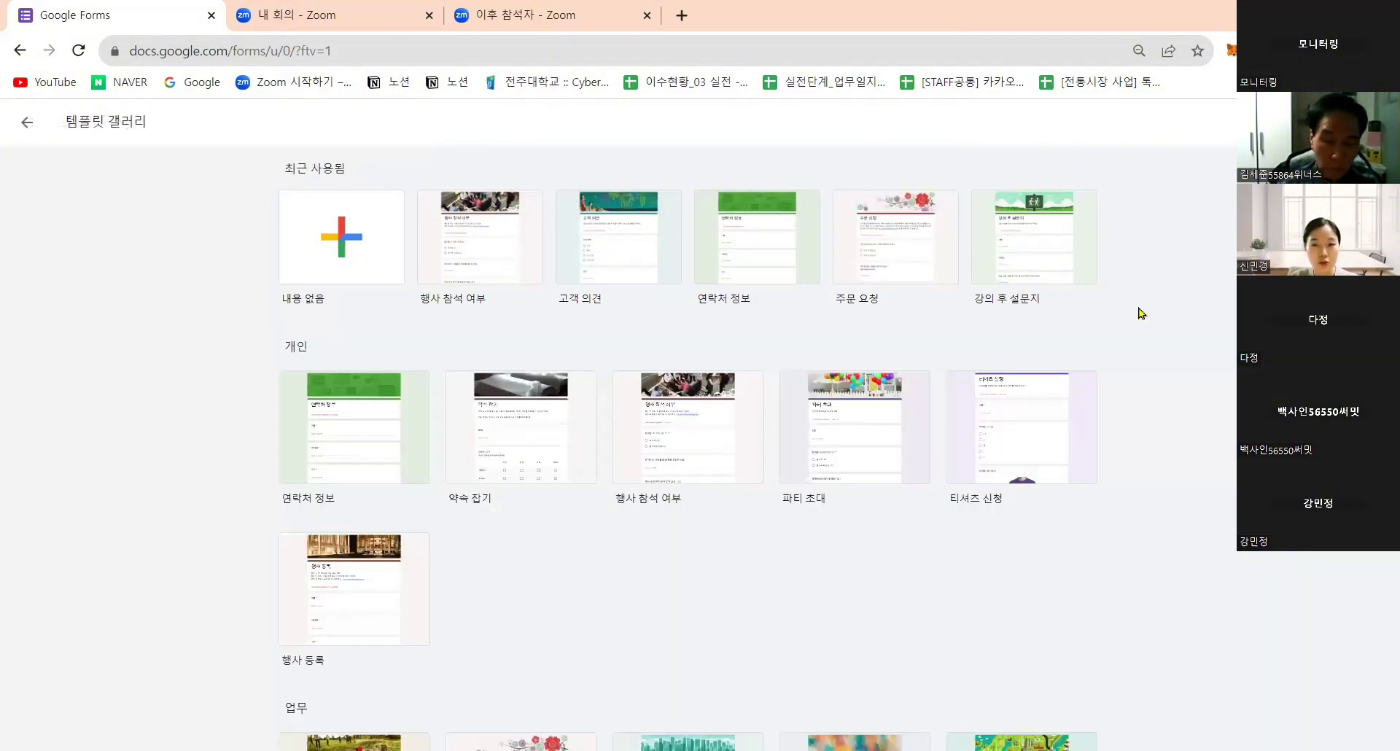
{"action": "scroll", "coordinate": [1143, 347], "scroll_direction": "down", "scroll_amount": 1}
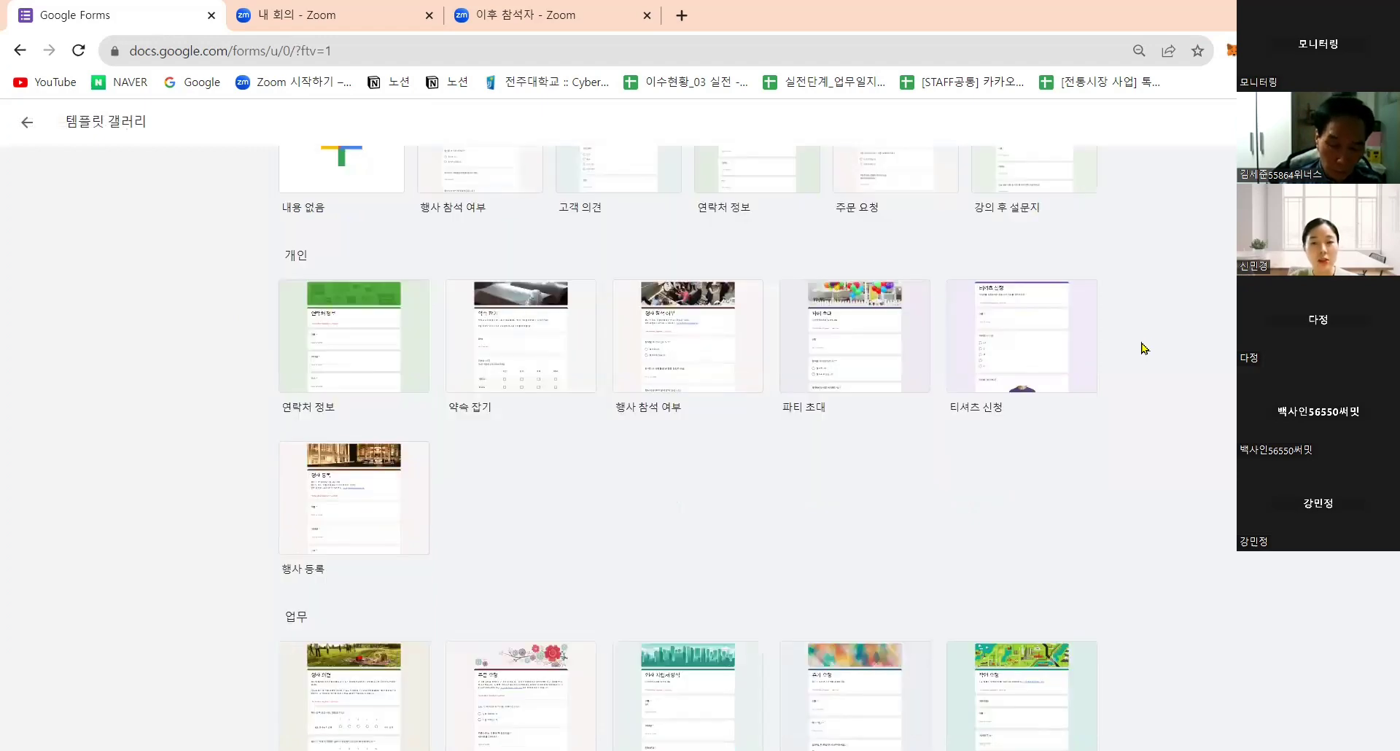
{"action": "scroll", "coordinate": [1143, 347], "scroll_direction": "down", "scroll_amount": 1}
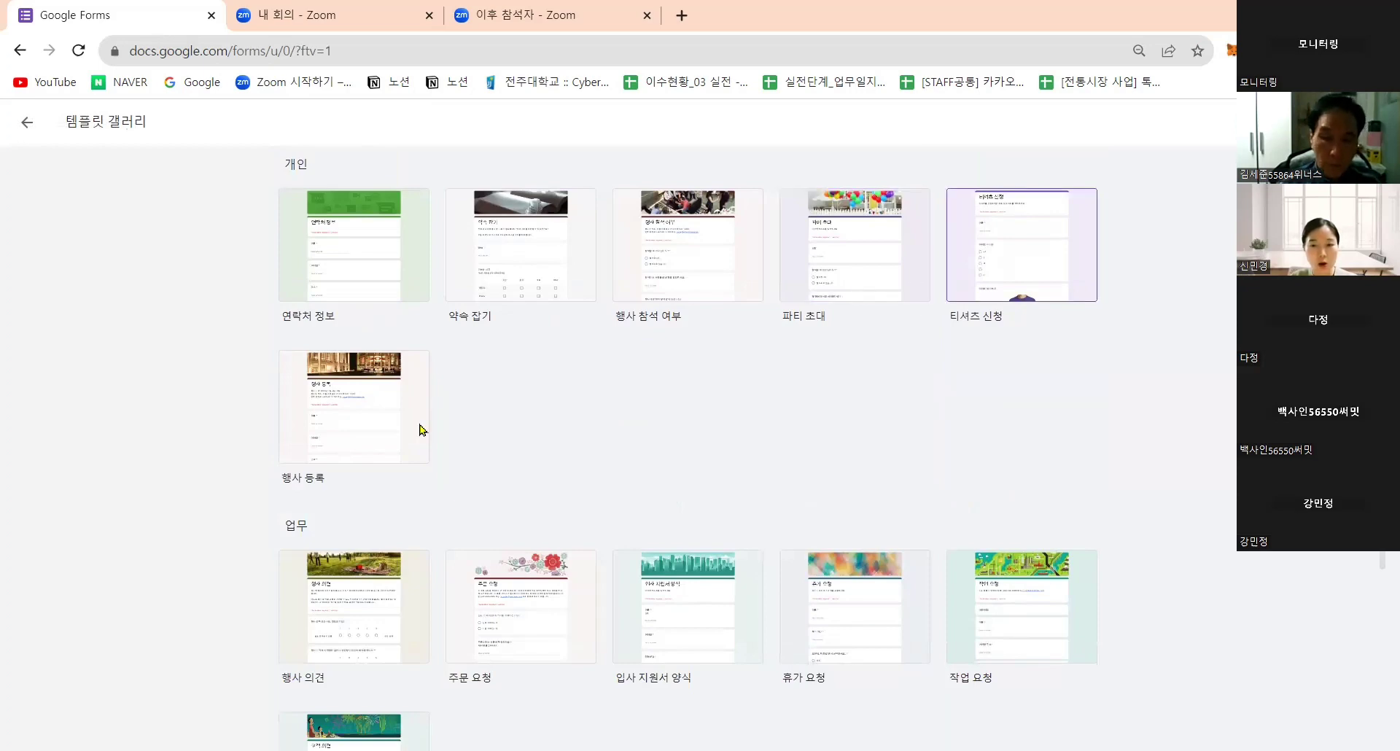
{"action": "scroll", "coordinate": [376, 425], "scroll_direction": "down", "scroll_amount": 3}
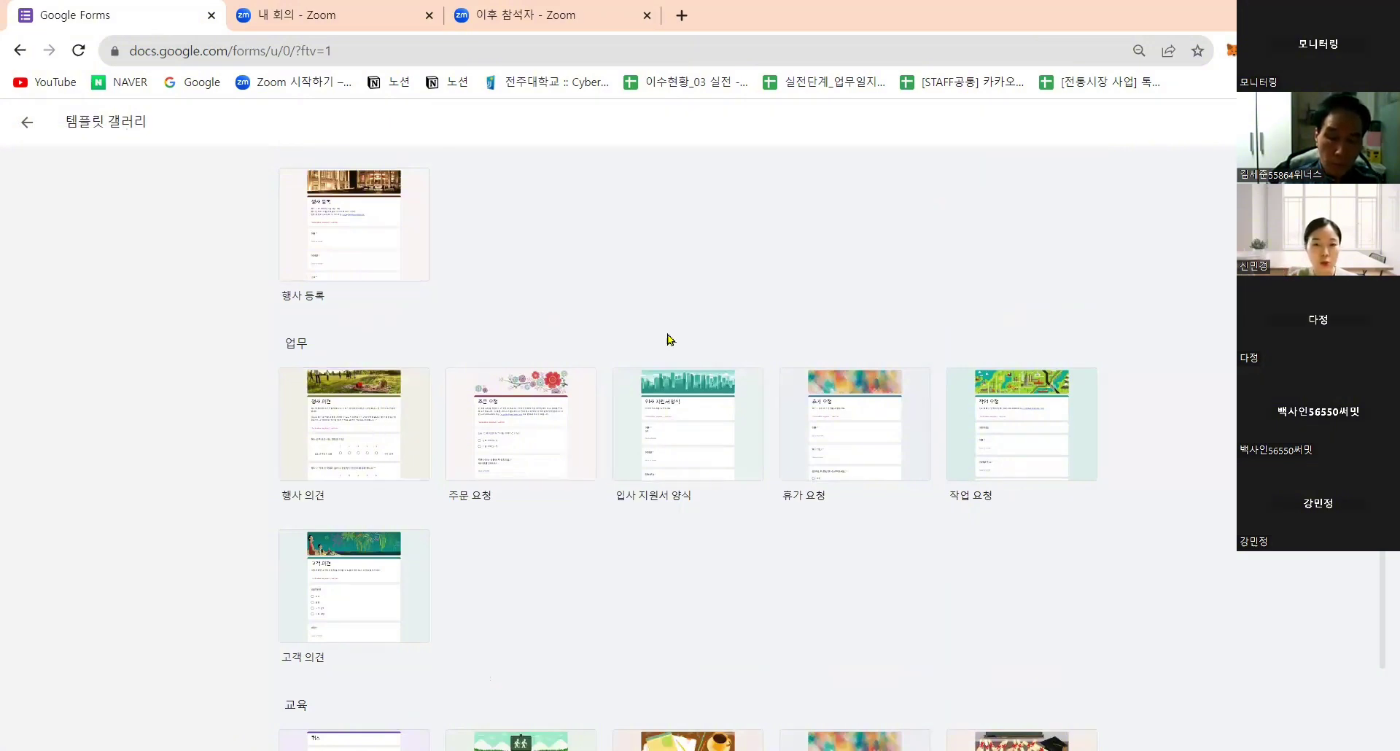
{"action": "scroll", "coordinate": [687, 437], "scroll_direction": "down", "scroll_amount": 2}
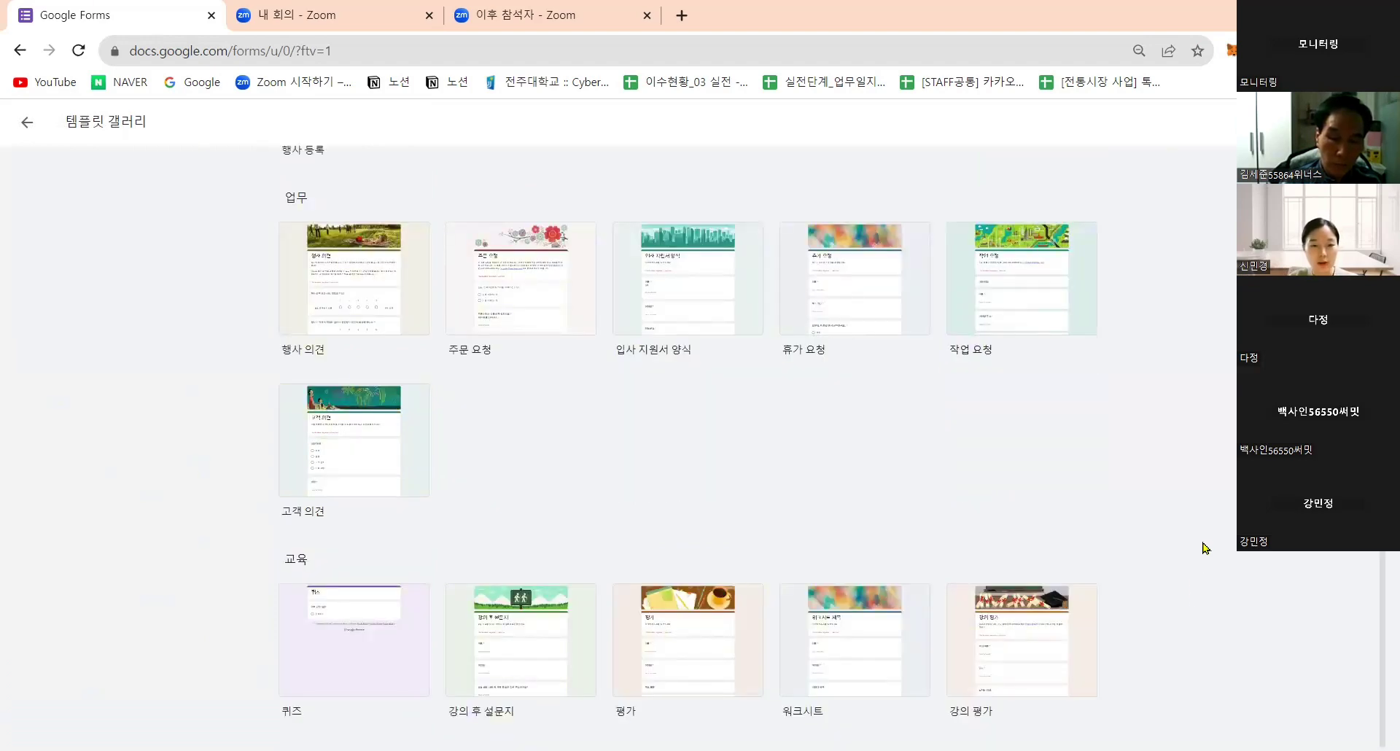
{"action": "scroll", "coordinate": [1206, 543], "scroll_direction": "up", "scroll_amount": 7}
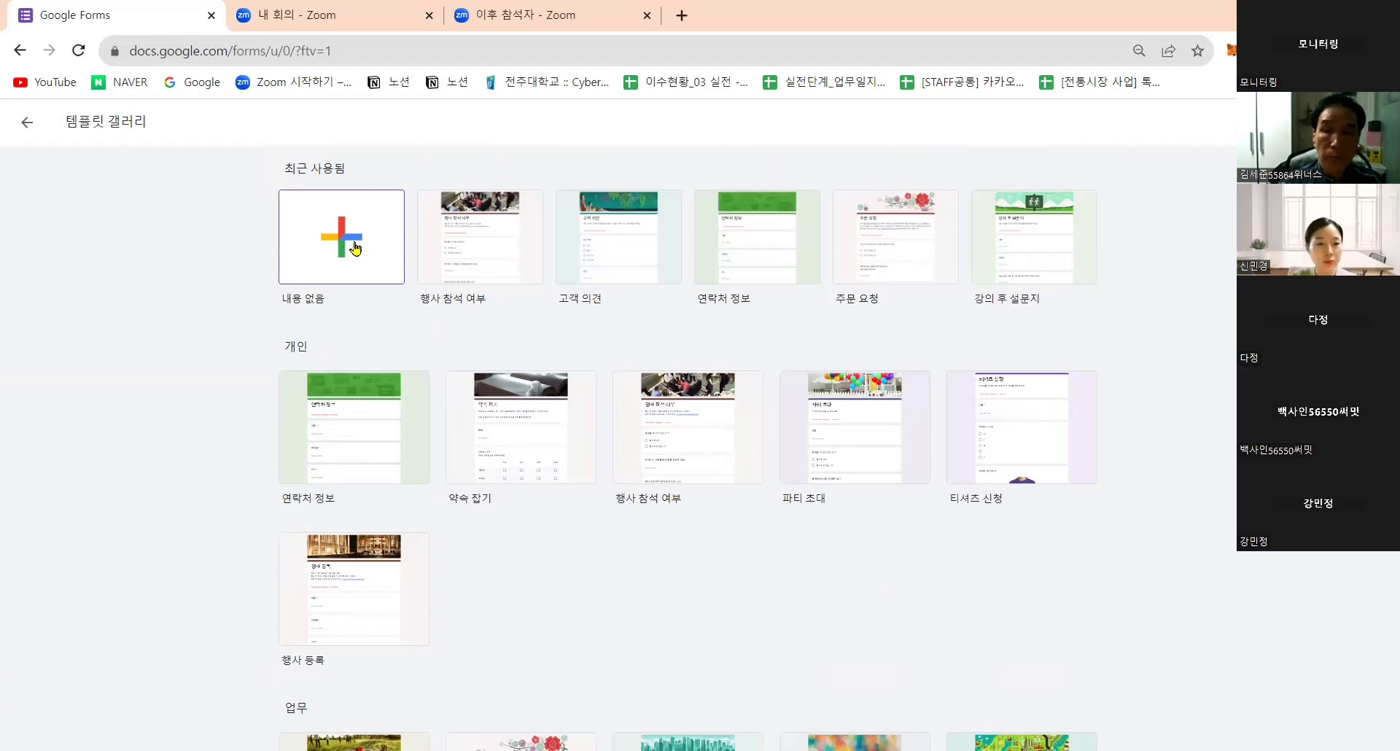
Create a new blank form from the template gallery
{"action": "key", "text": "ctrl"}
{"action": "key", "text": "ctrl"}
{"action": "key", "text": "ctrl"}
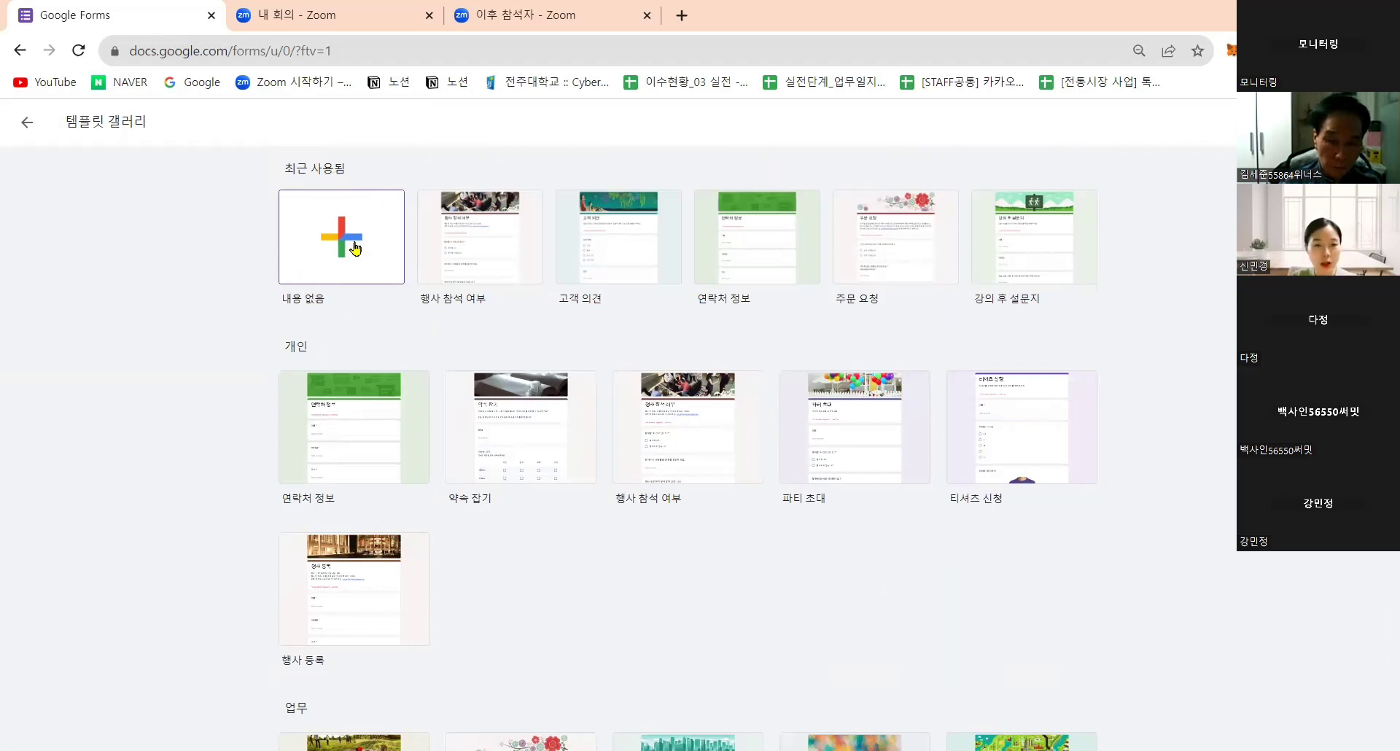
{"action": "key", "text": "ctrl"}
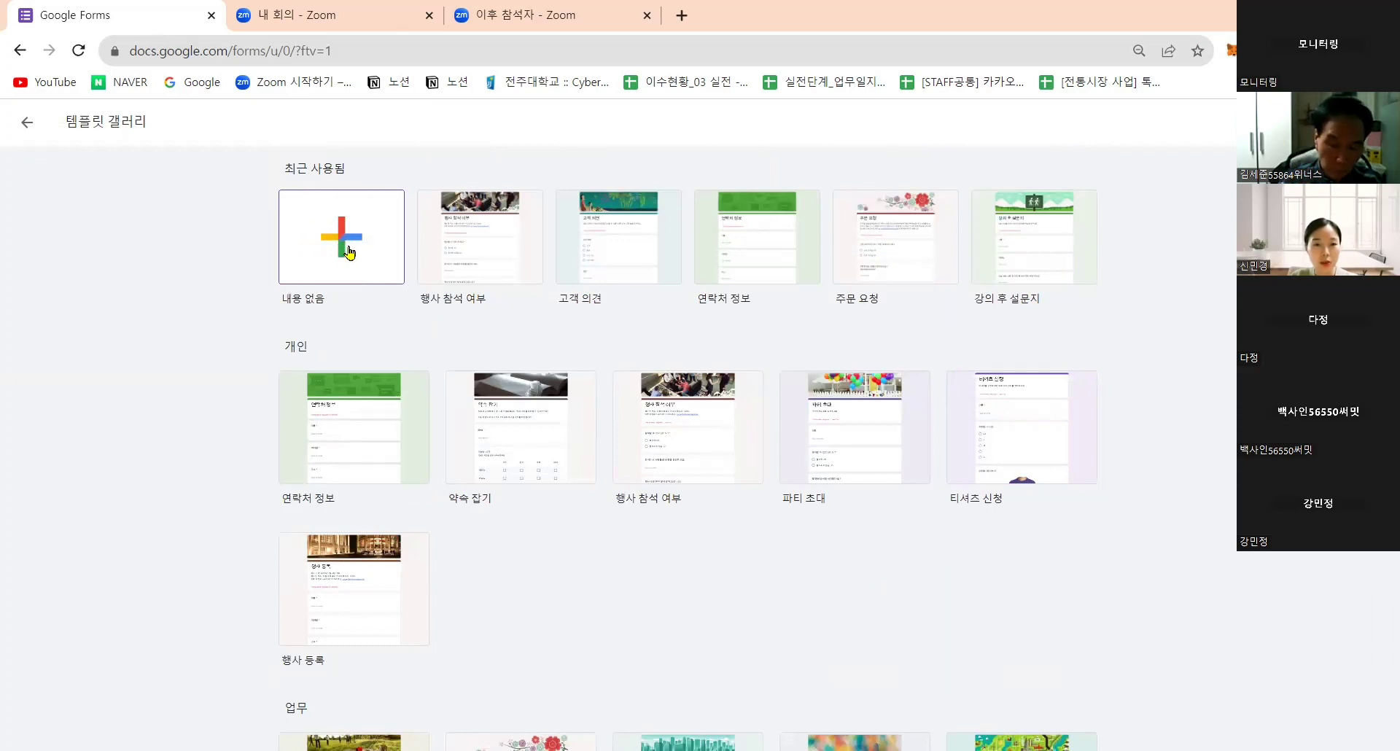
{"action": "key", "text": "ctrl"}
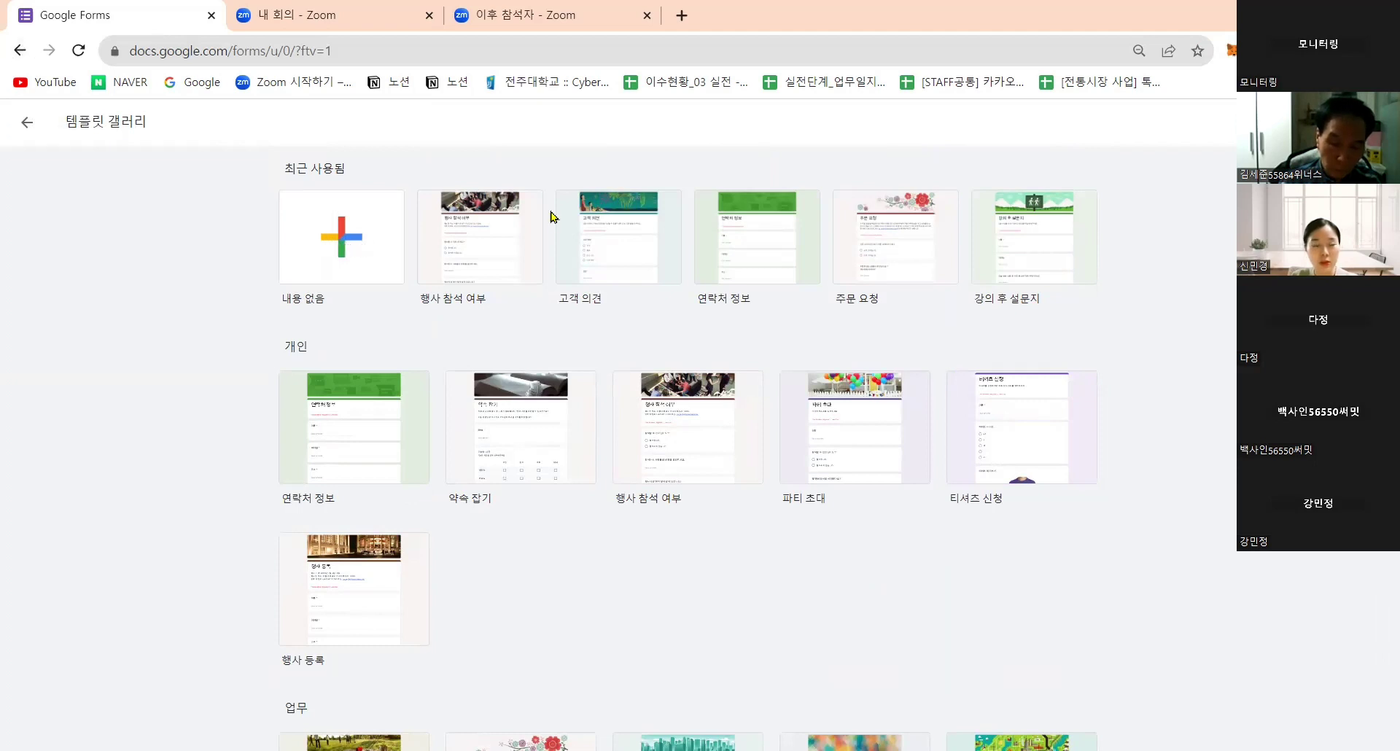
{"action": "left_click", "coordinate": [361, 239]}
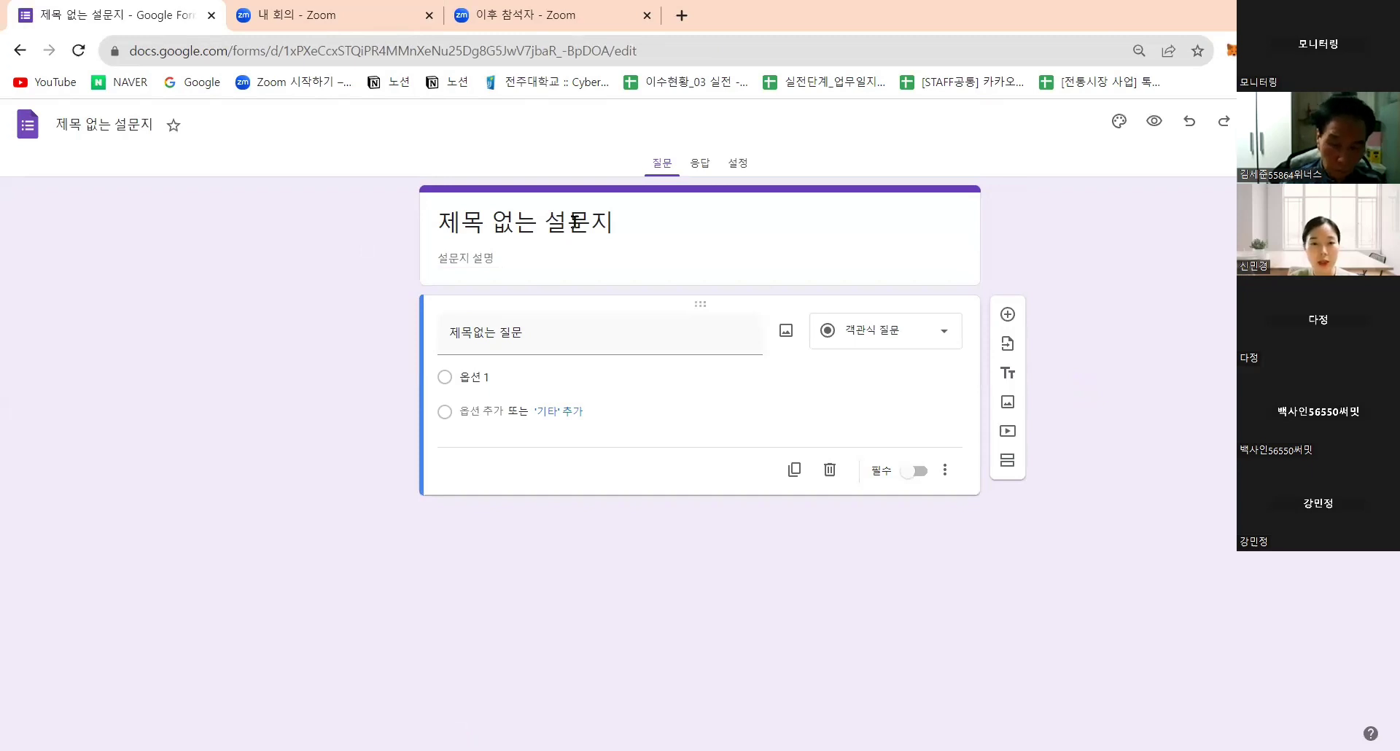
{"action": "left_click", "coordinate": [575, 221]}
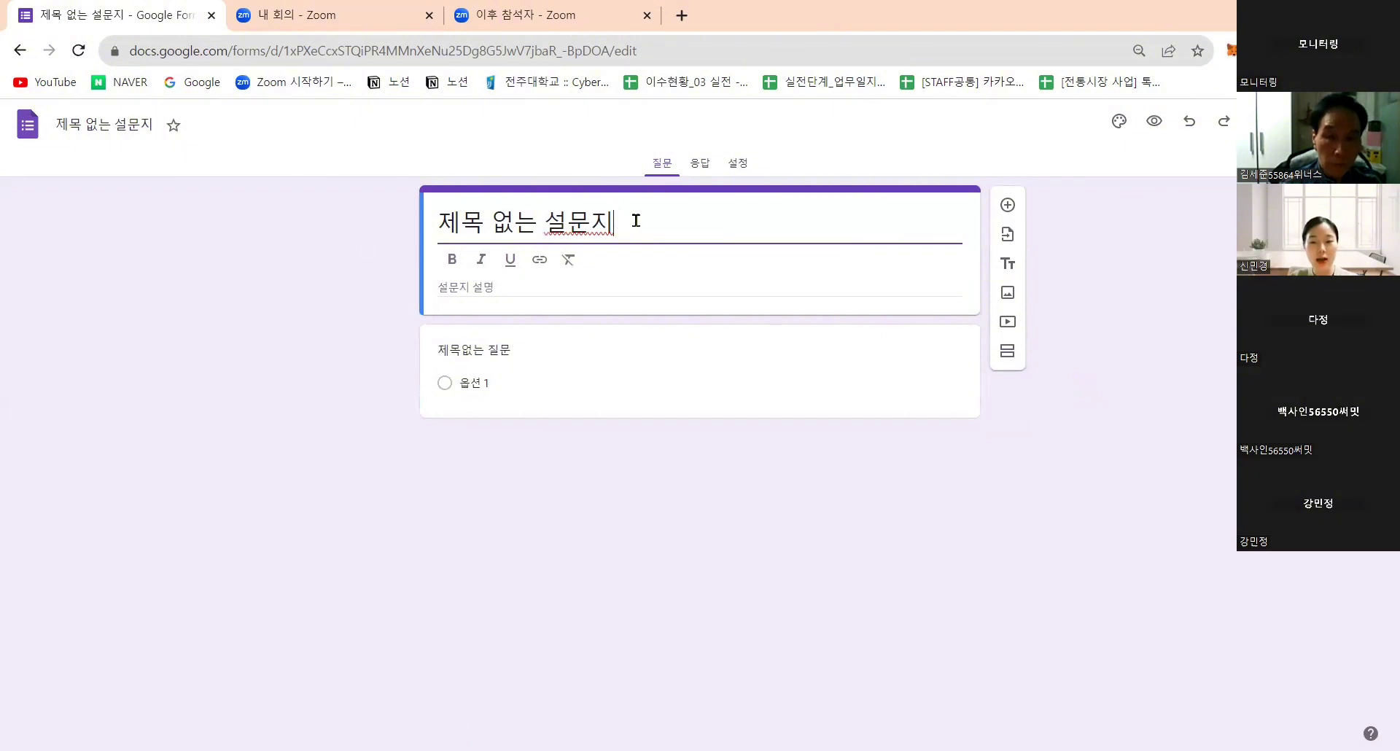
{"action": "key", "text": "BackSpace"}
{"action": "key", "text": "BackSpace"}
{"action": "key", "text": "BackSpace"}
{"action": "key", "text": "BackSpace"}
{"action": "key", "text": "BackSpace"}
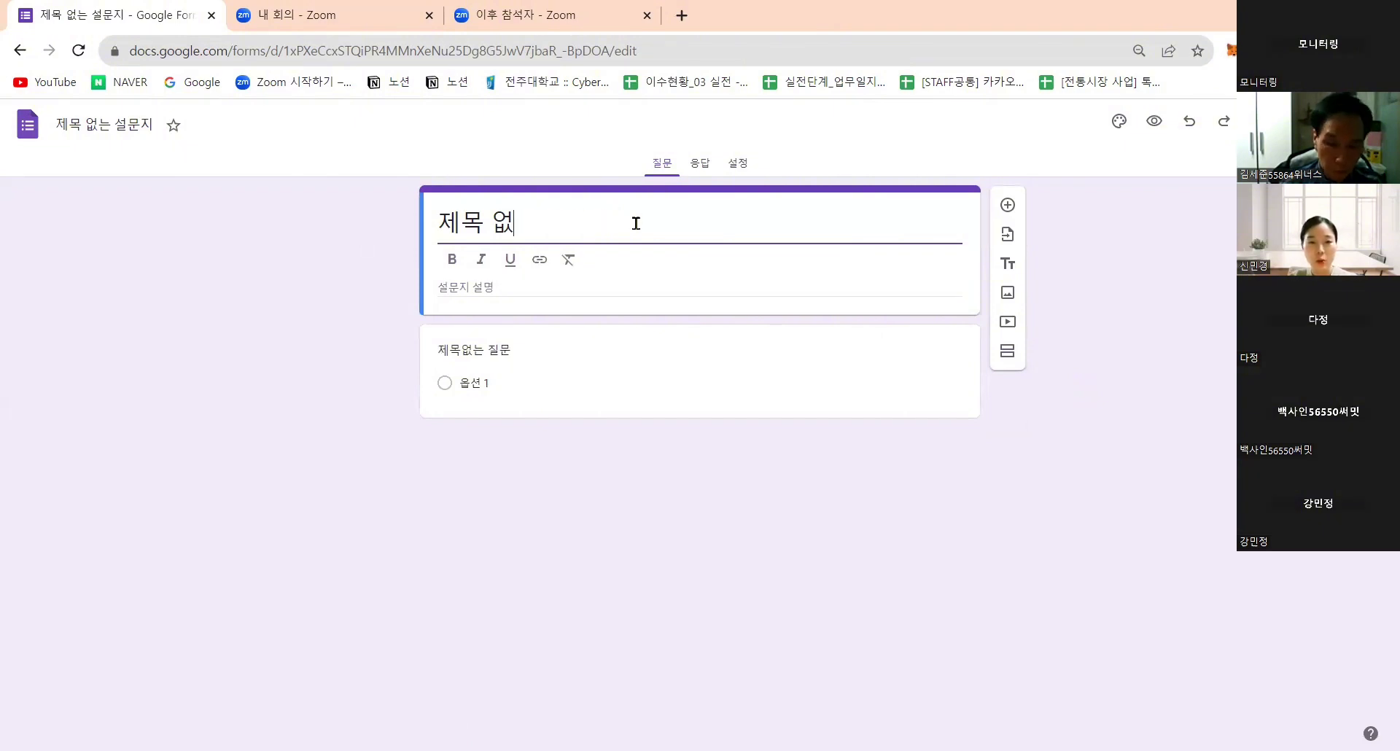
{"action": "key", "text": "BackSpace"}
{"action": "key", "text": "BackSpace"}
{"action": "key", "text": "BackSpace"}
{"action": "key", "text": "BackSpace"}
{"action": "key", "text": "ctrl+z"}
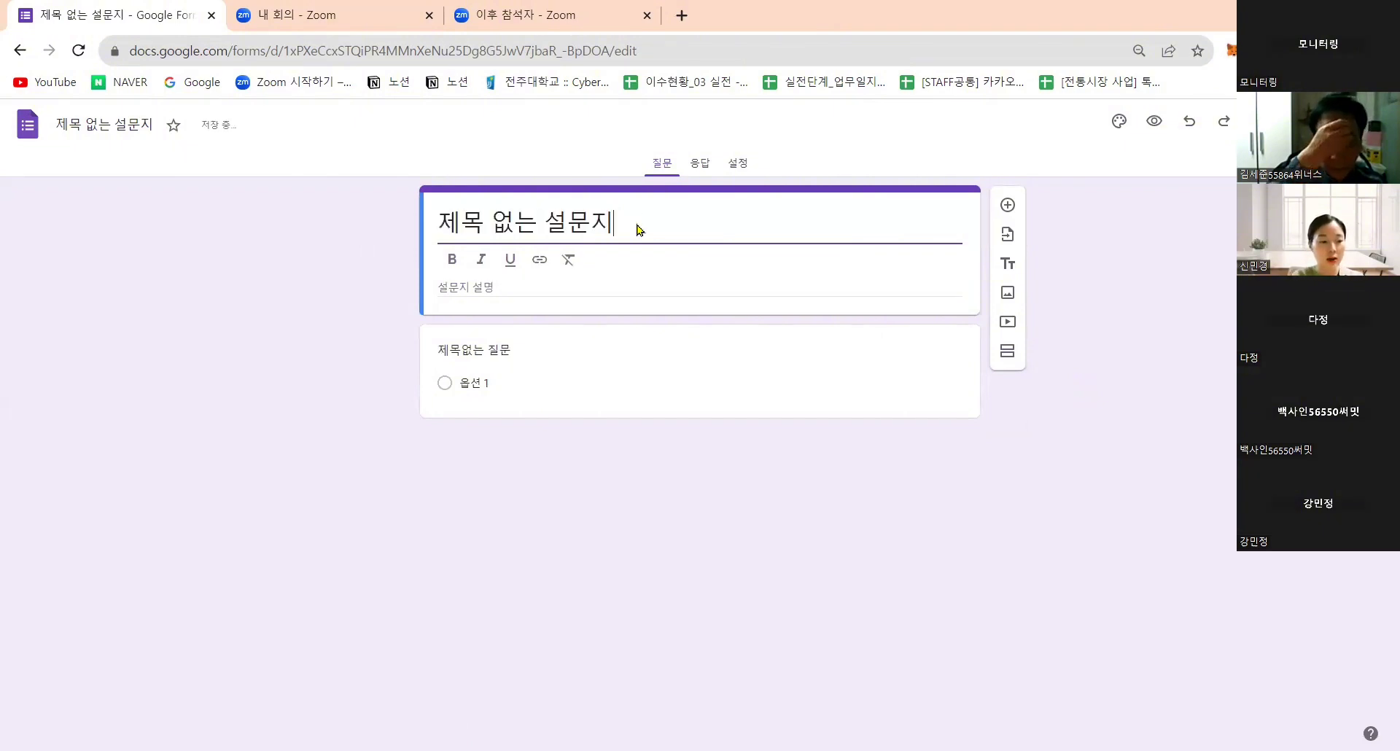
{"action": "type", "text": "양"}
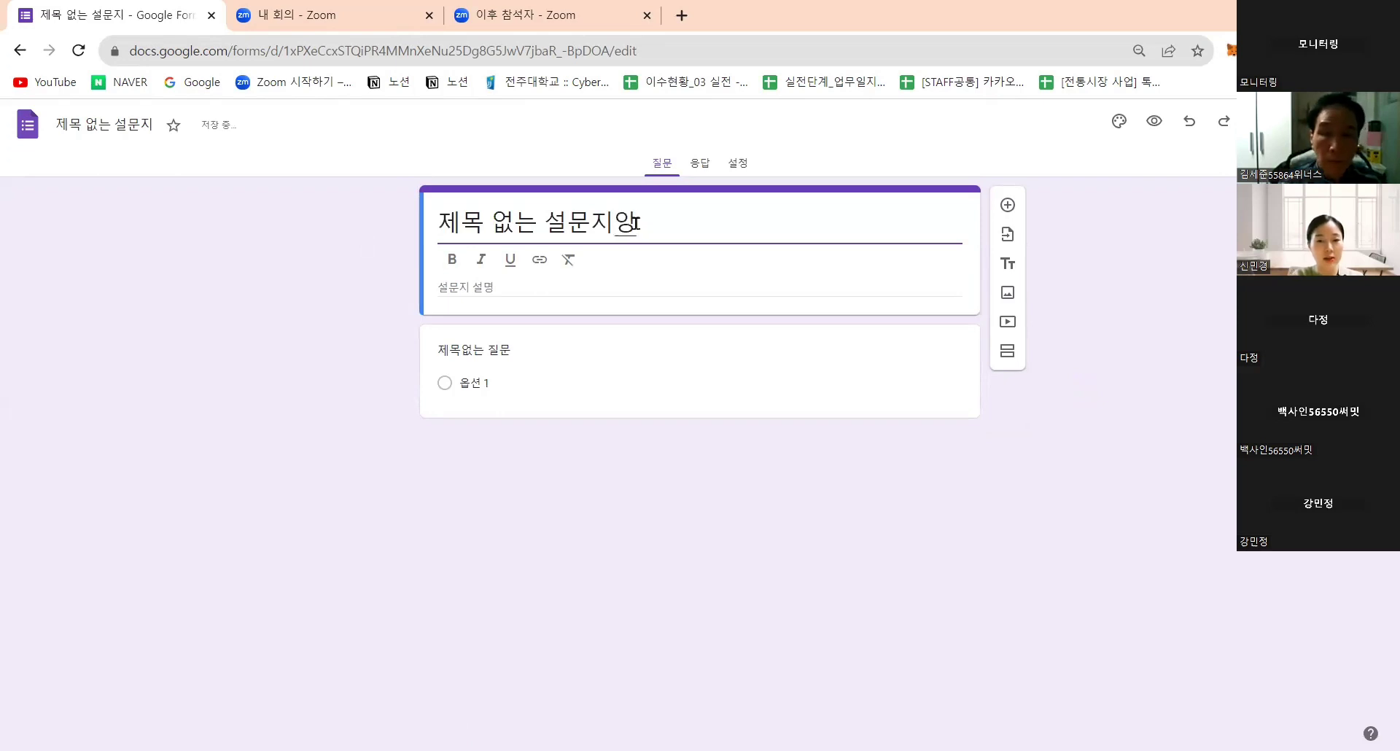
{"action": "key", "text": "BackSpace"}
{"action": "key", "text": "BackSpace"}
{"action": "key", "text": "BackSpace"}
{"action": "key", "text": "BackSpace"}
{"action": "key", "text": "BackSpace"}
{"action": "key", "text": "BackSpace"}
{"action": "key", "text": "BackSpace"}
{"action": "key", "text": "BackSpace"}
{"action": "key", "text": "BackSpace"}
{"action": "key", "text": "BackSpace"}
{"action": "key", "text": "ctrl+z"}
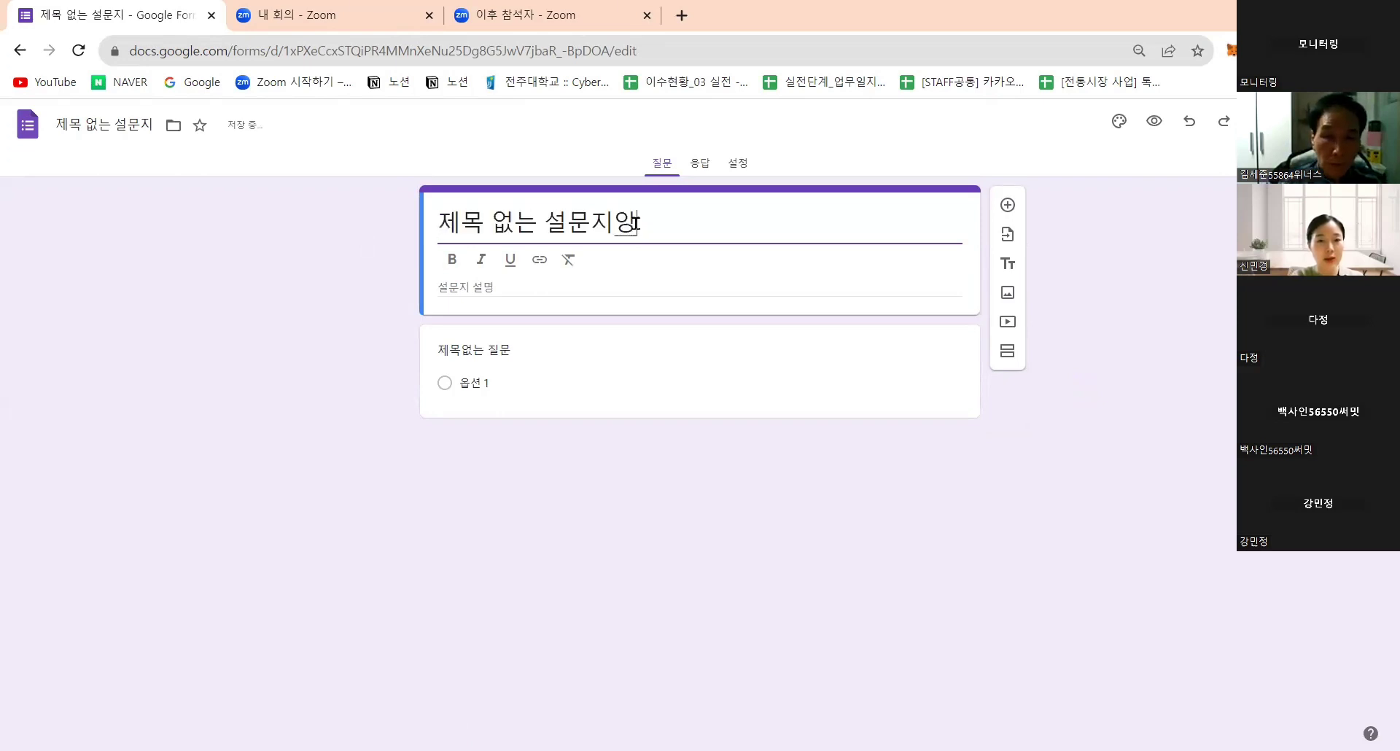
Replace the blank form's title with "앙팡펫 위너스 체험단 모집"
{"action": "triple_click", "coordinate": [445, 226]}
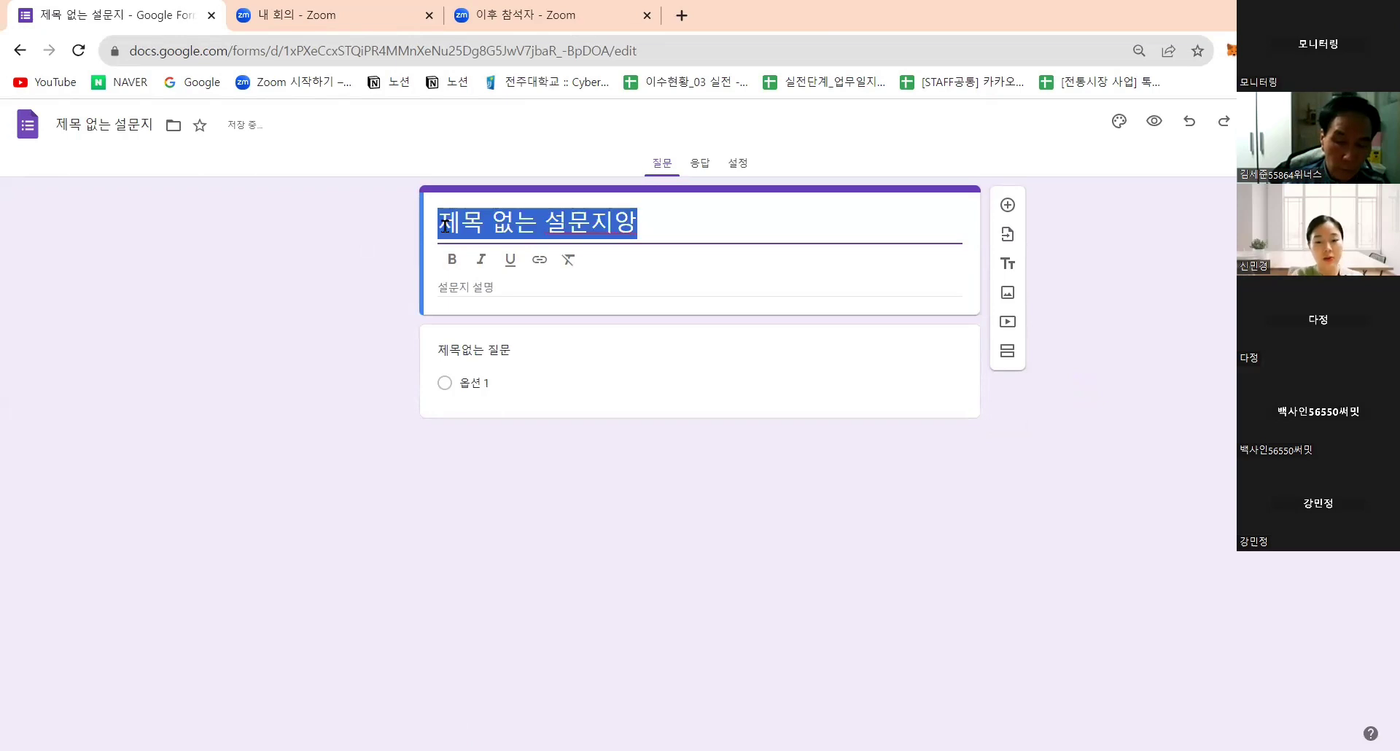
{"action": "type", "text": "앙팡펫 "}
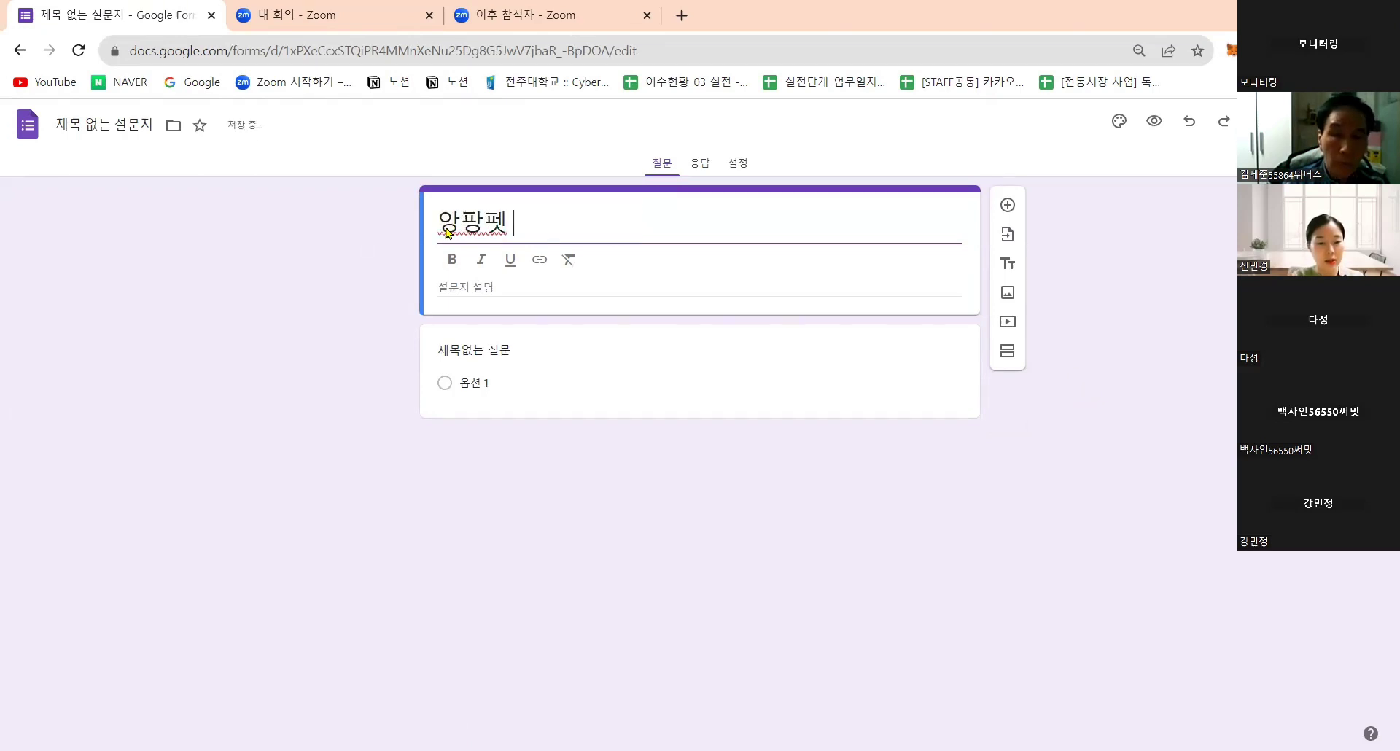
{"action": "type", "text": "위너스 체험"}
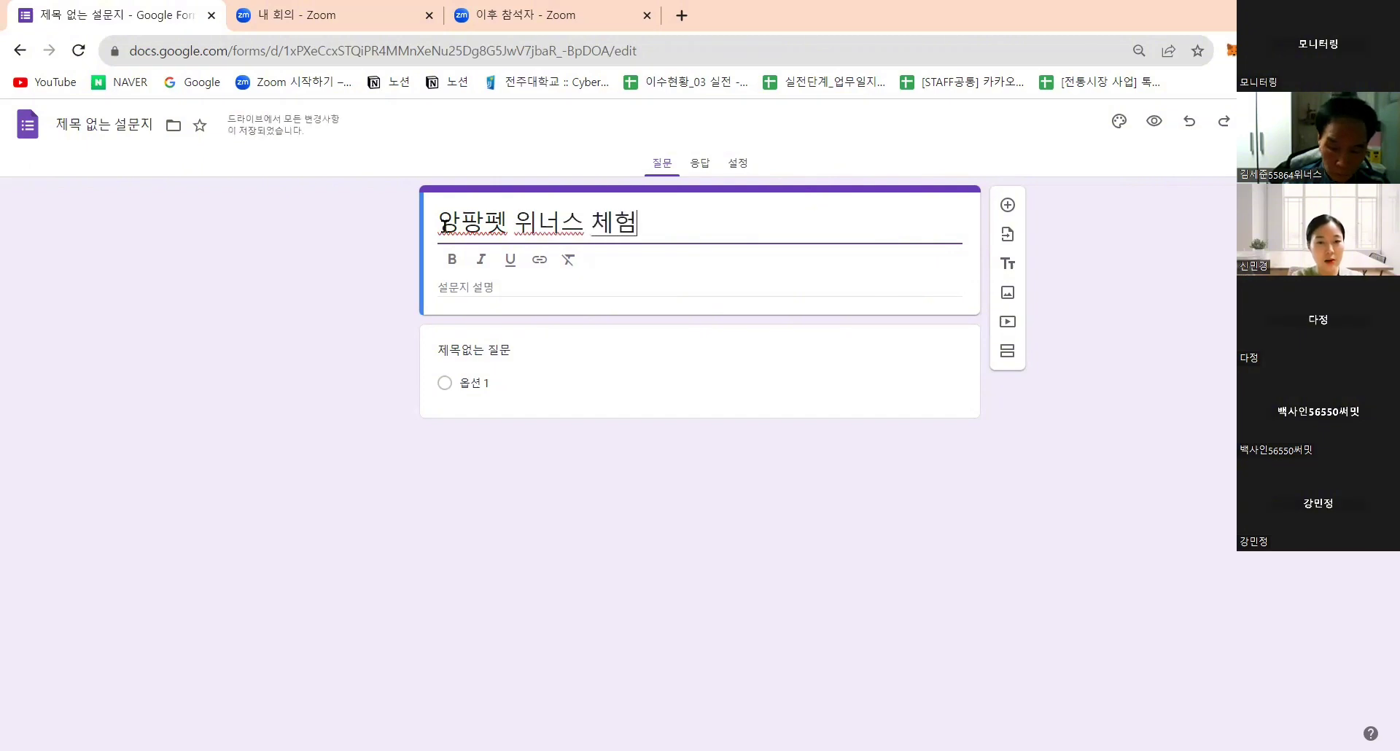
{"action": "type", "text": "드ㄴ 몾"}
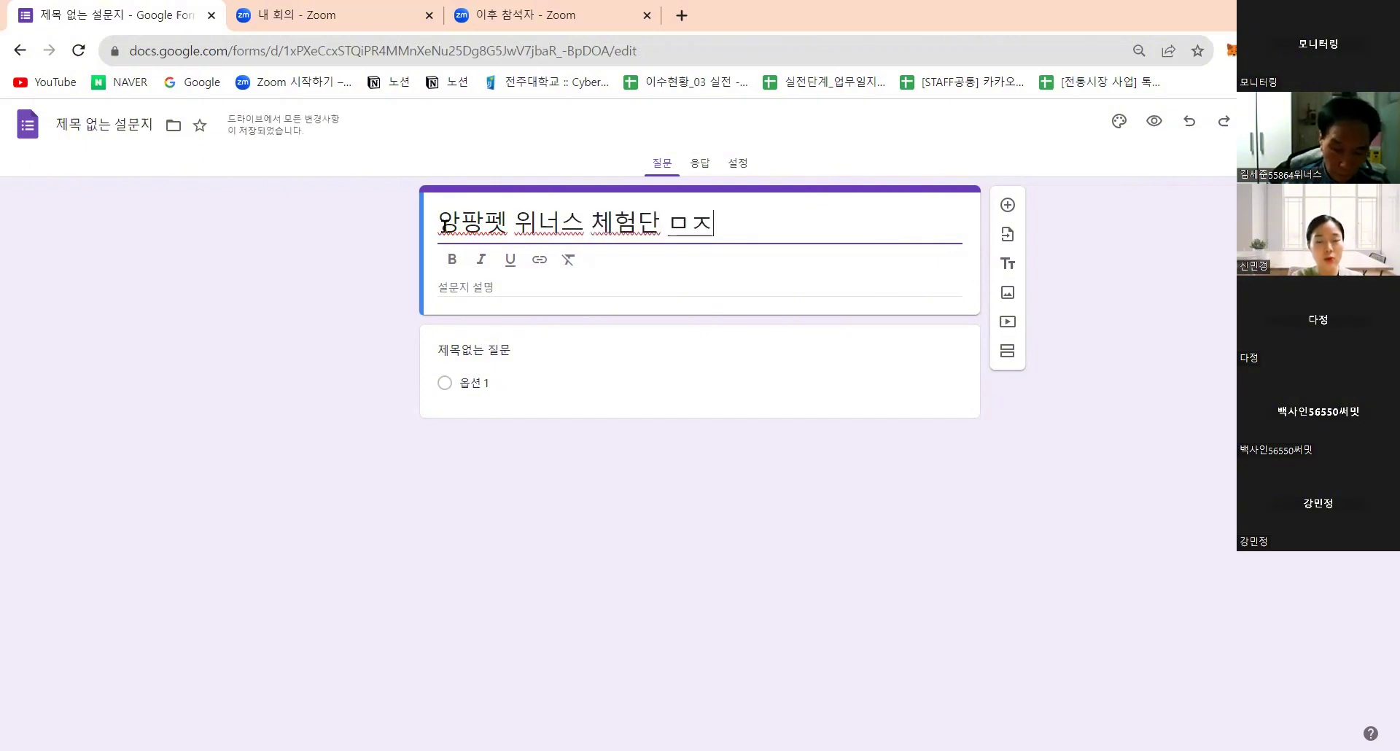
{"action": "type", "text": "ㅣㅂ"}
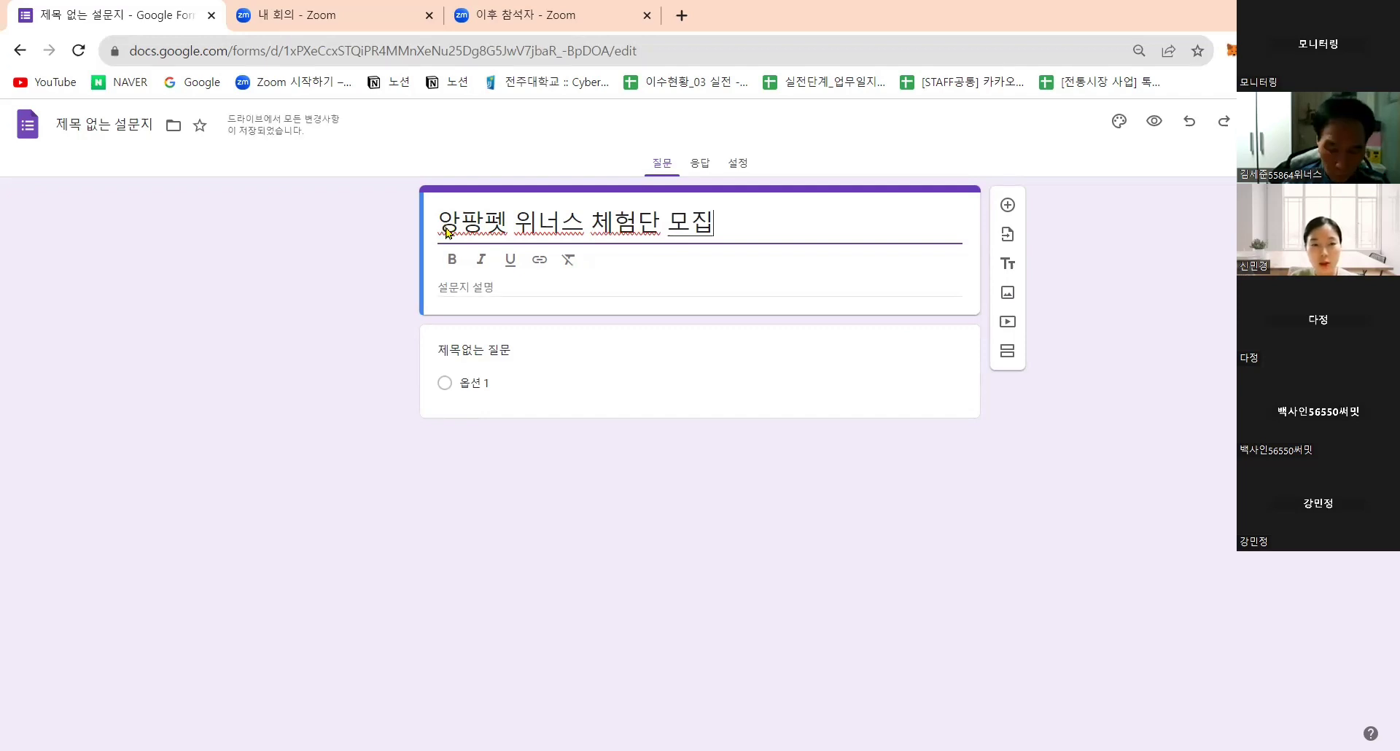
Start the form description with the recruitment period line "1. 모집기간 : 2023.11.29(수)~12.10(일)"
{"action": "left_click", "coordinate": [460, 290]}
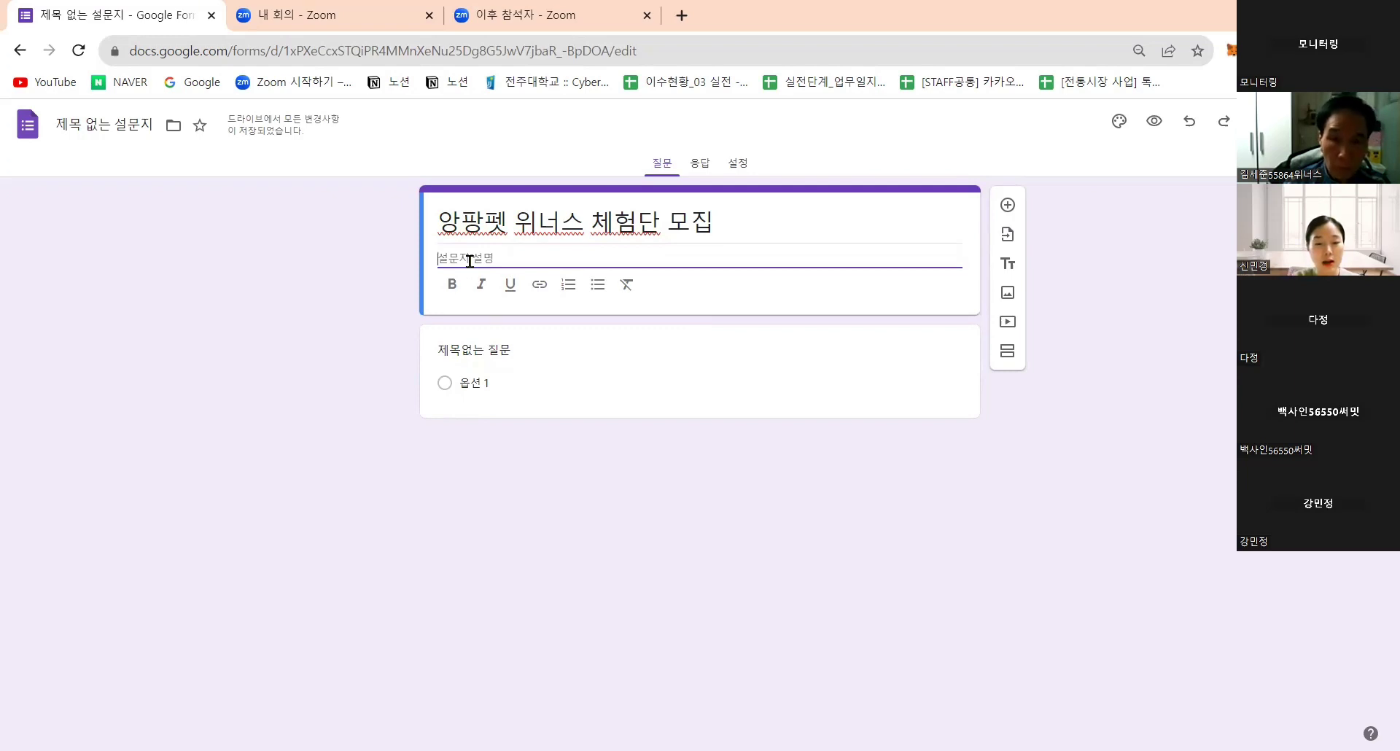
{"action": "type", "text": "1. 모"}
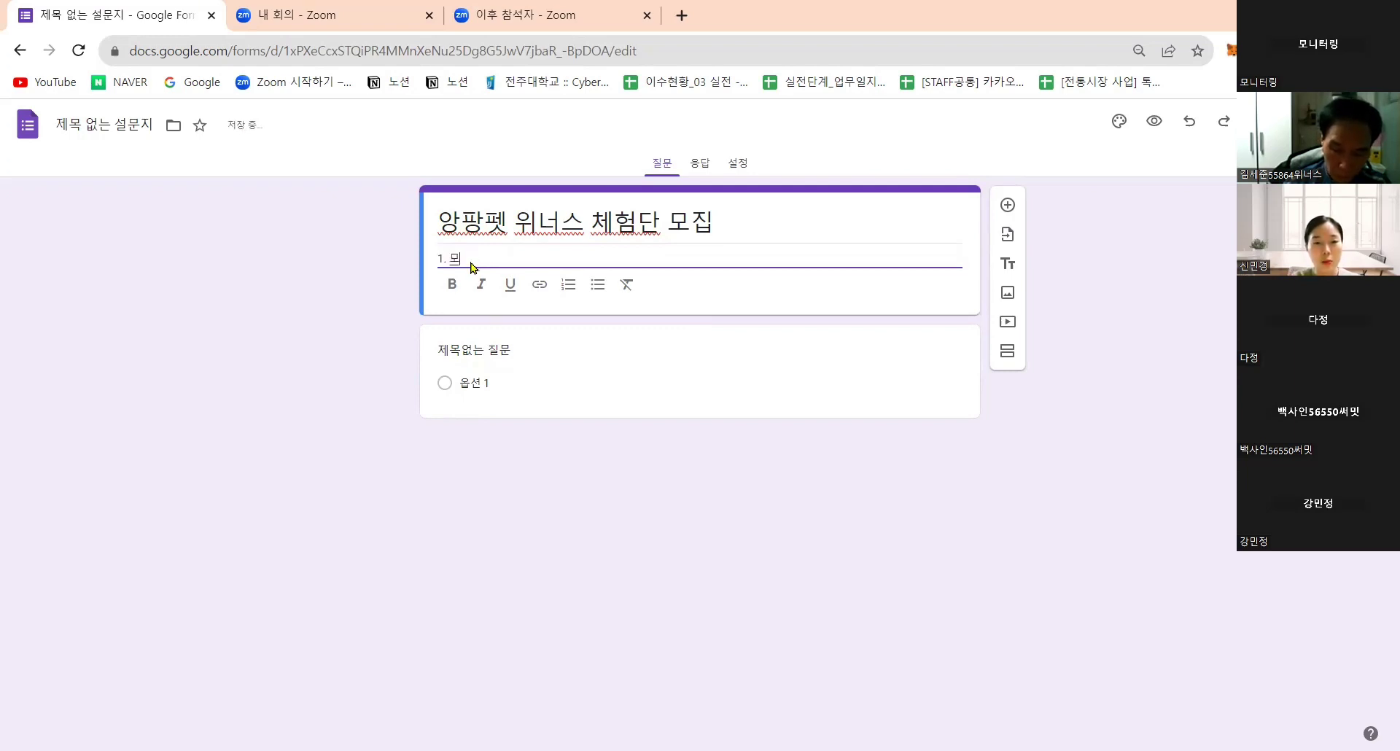
{"action": "type", "text": "집기간"}
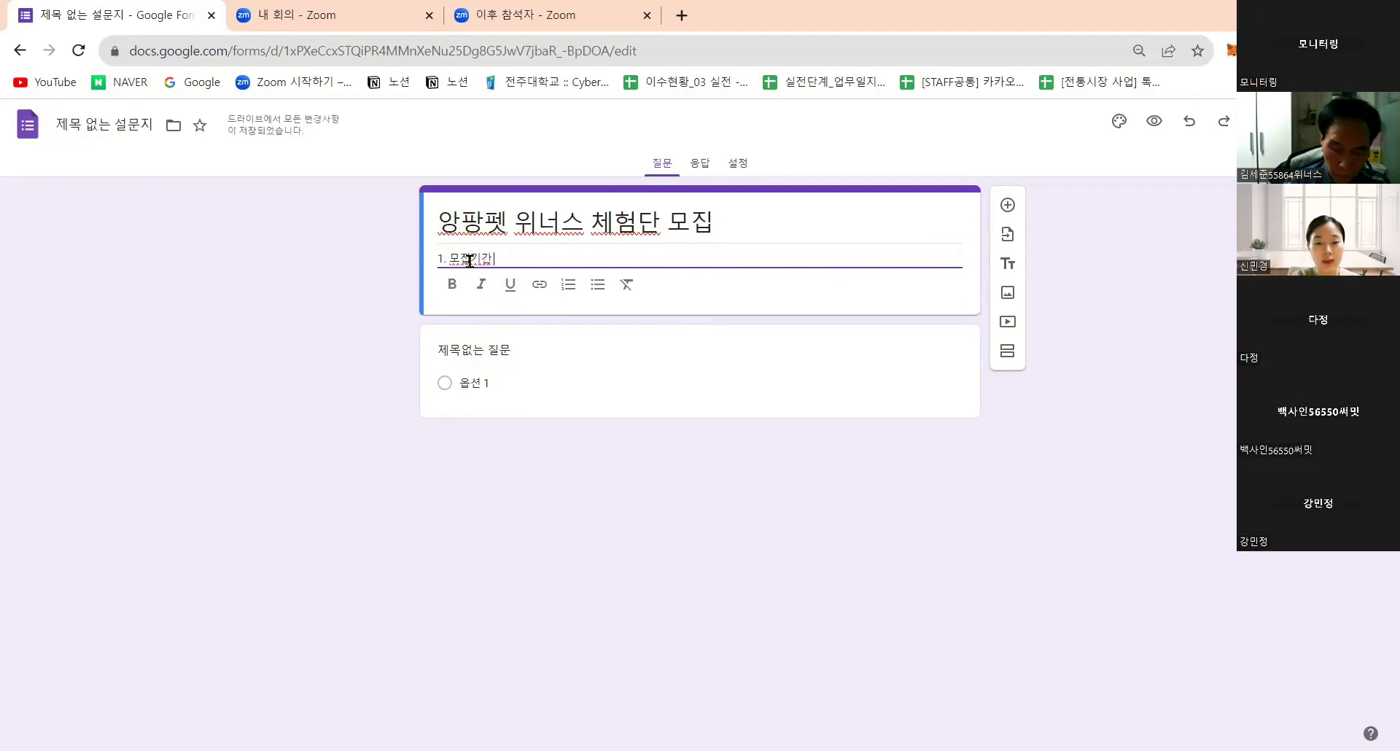
{"action": "type", "text": " ㅣ"}
{"action": "key", "text": "BackSpace"}
{"action": "key", "text": "BackSpace"}
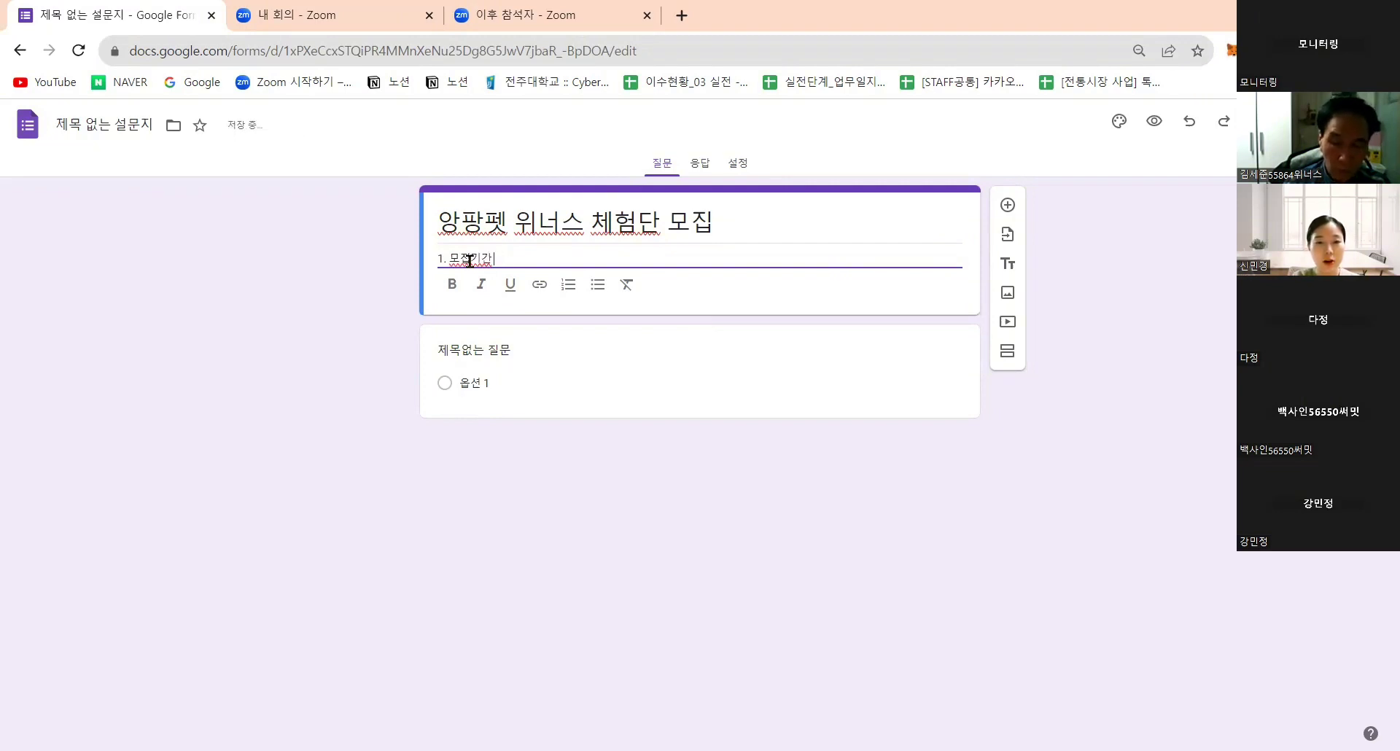
{"action": "type", "text": ":"}
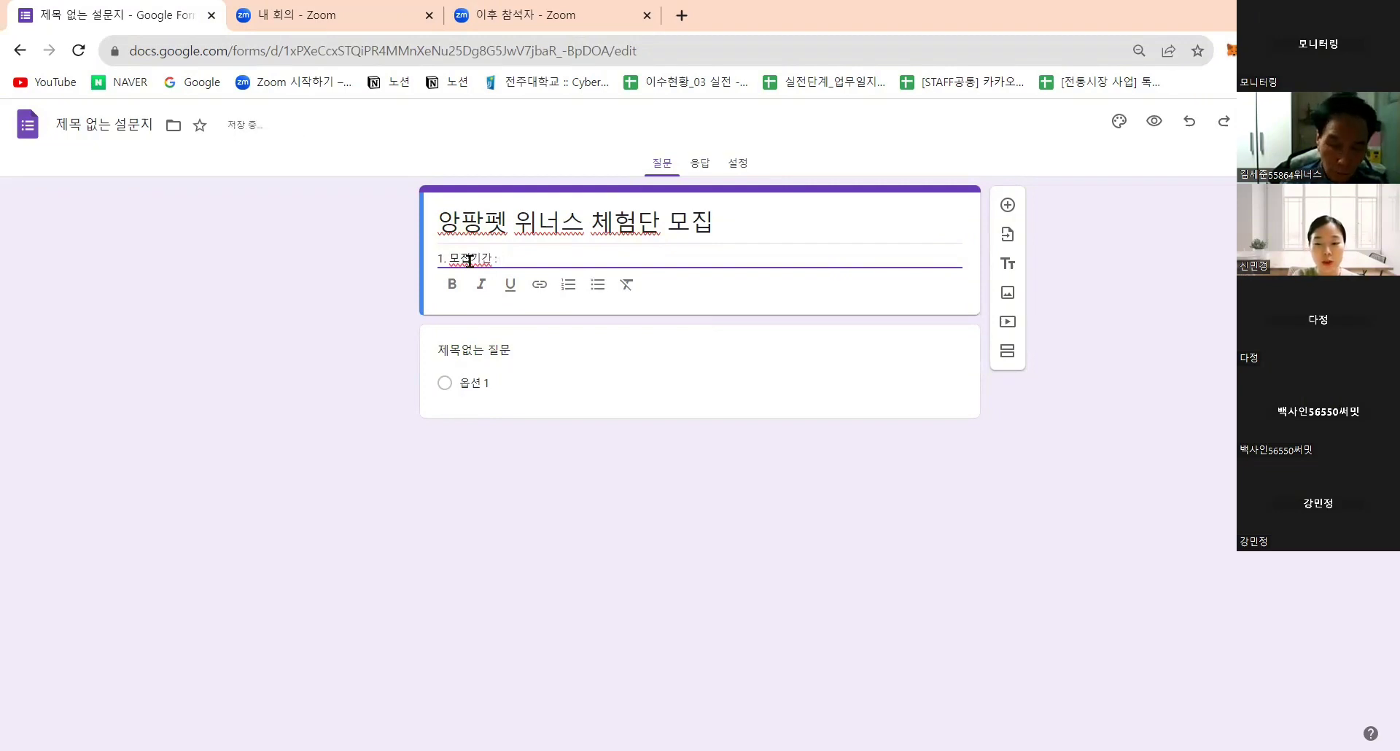
{"action": "type", "text": " 2023.11."}
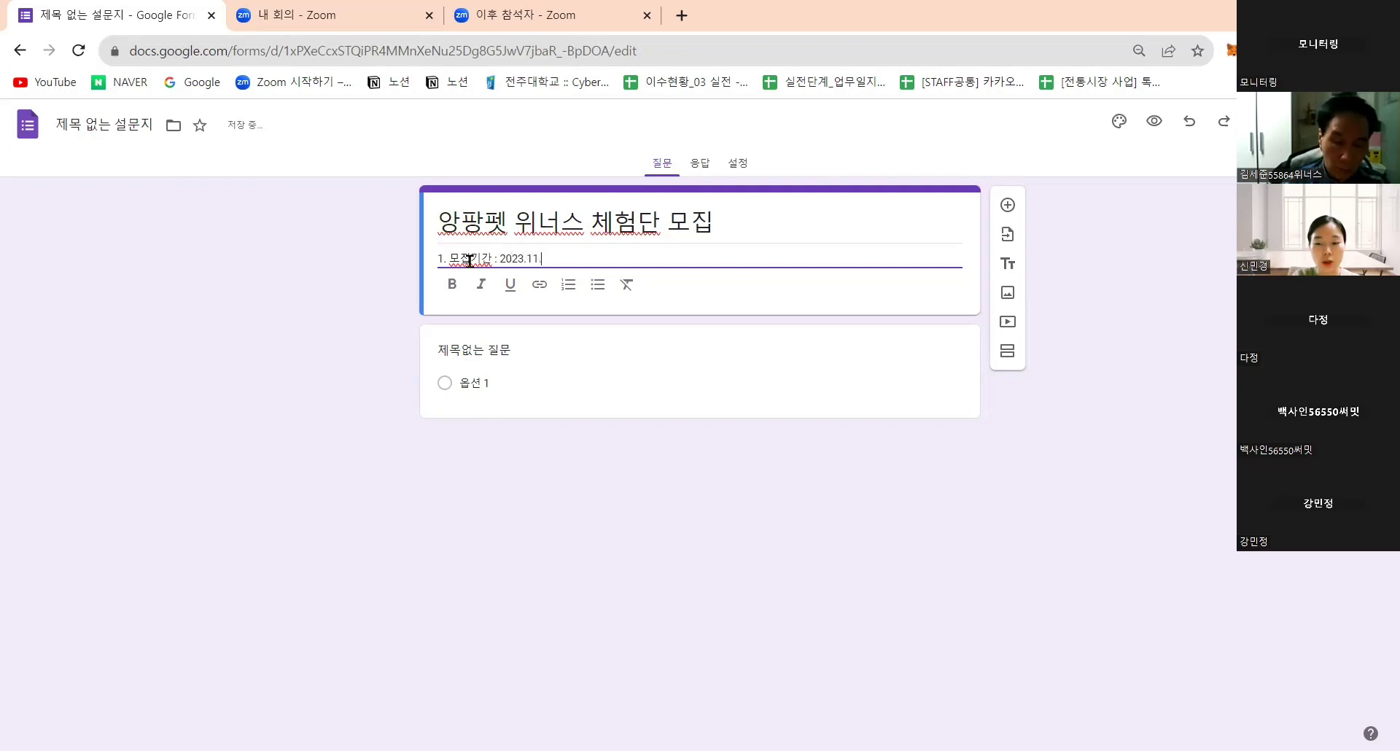
{"action": "type", "text": "29(수)"}
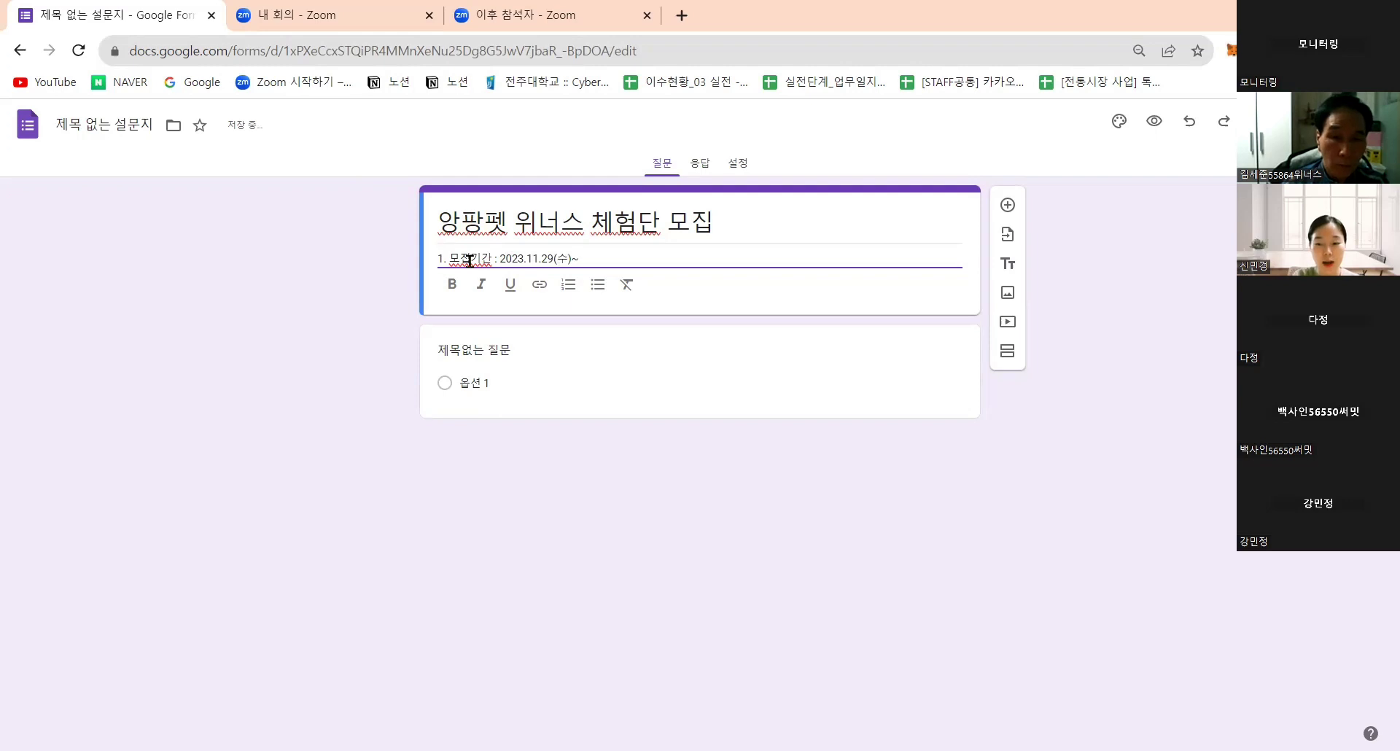
{"action": "type", "text": "~12.10"}
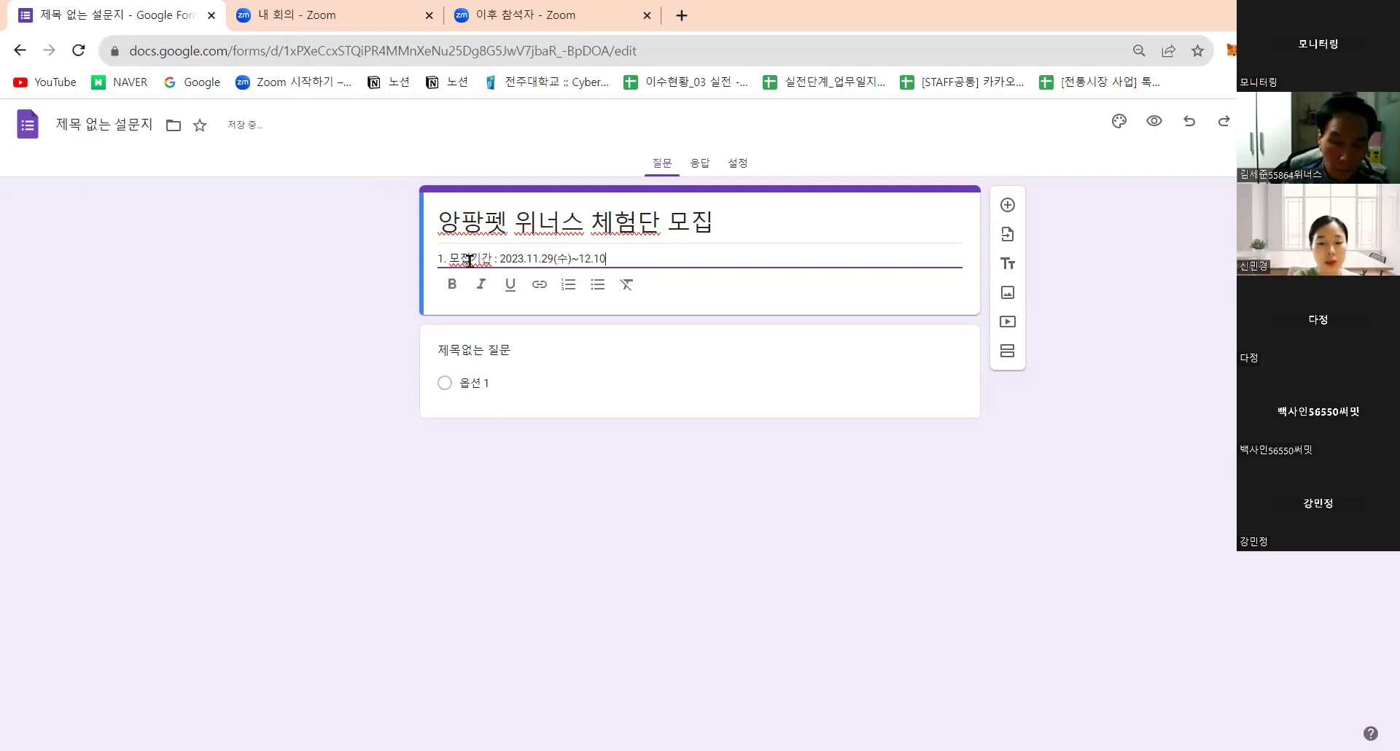
{"action": "type", "text": "(일)"}
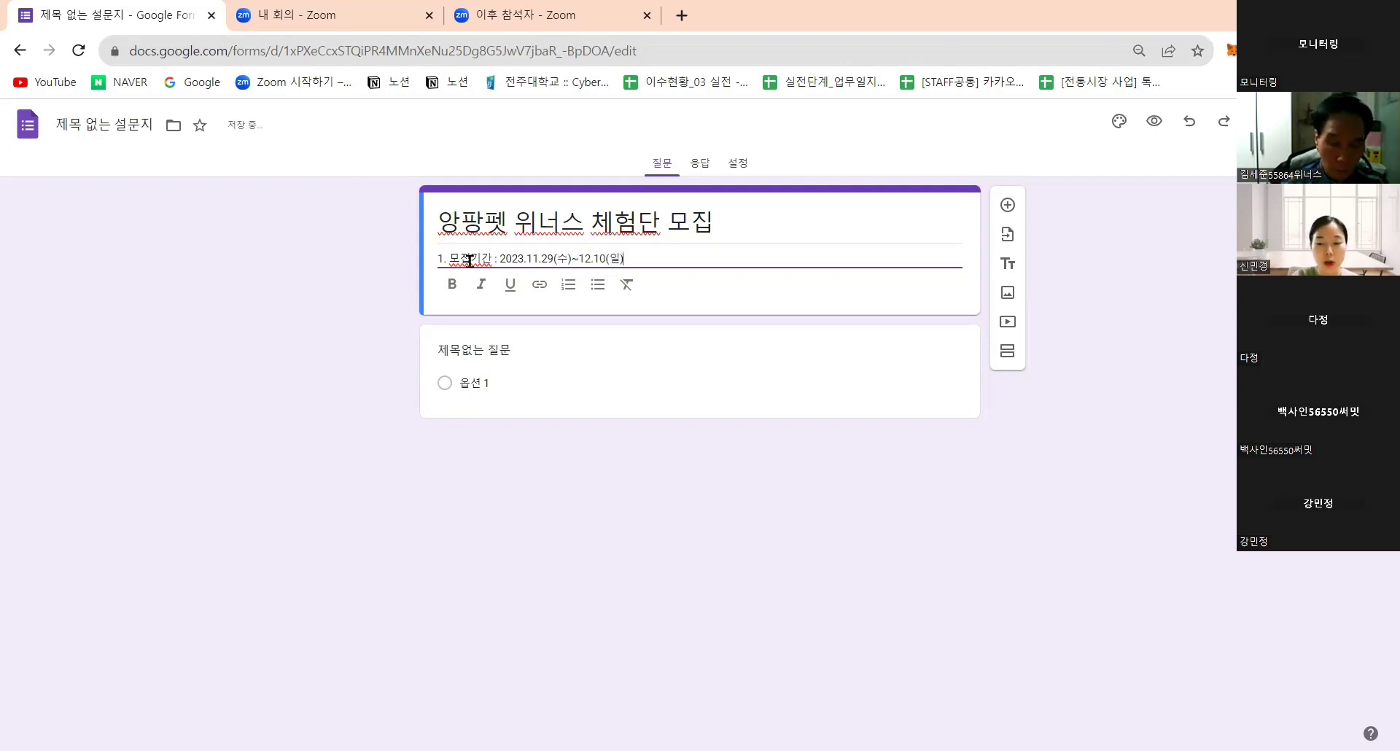
Add a second description line reading "2. 모집인원 : 20명"
{"action": "key", "text": "Return"}
{"action": "type", "text": "2"}
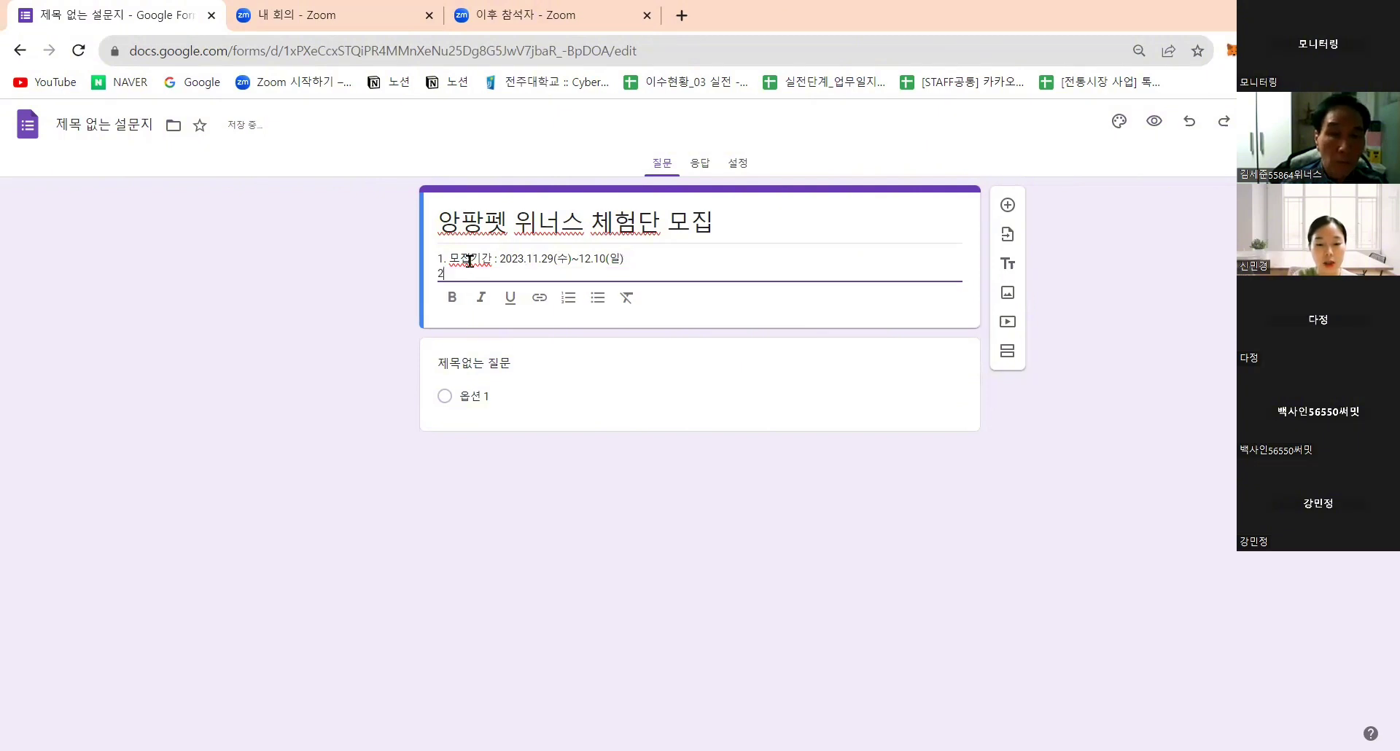
{"action": "type", "text": ". 모집인원"}
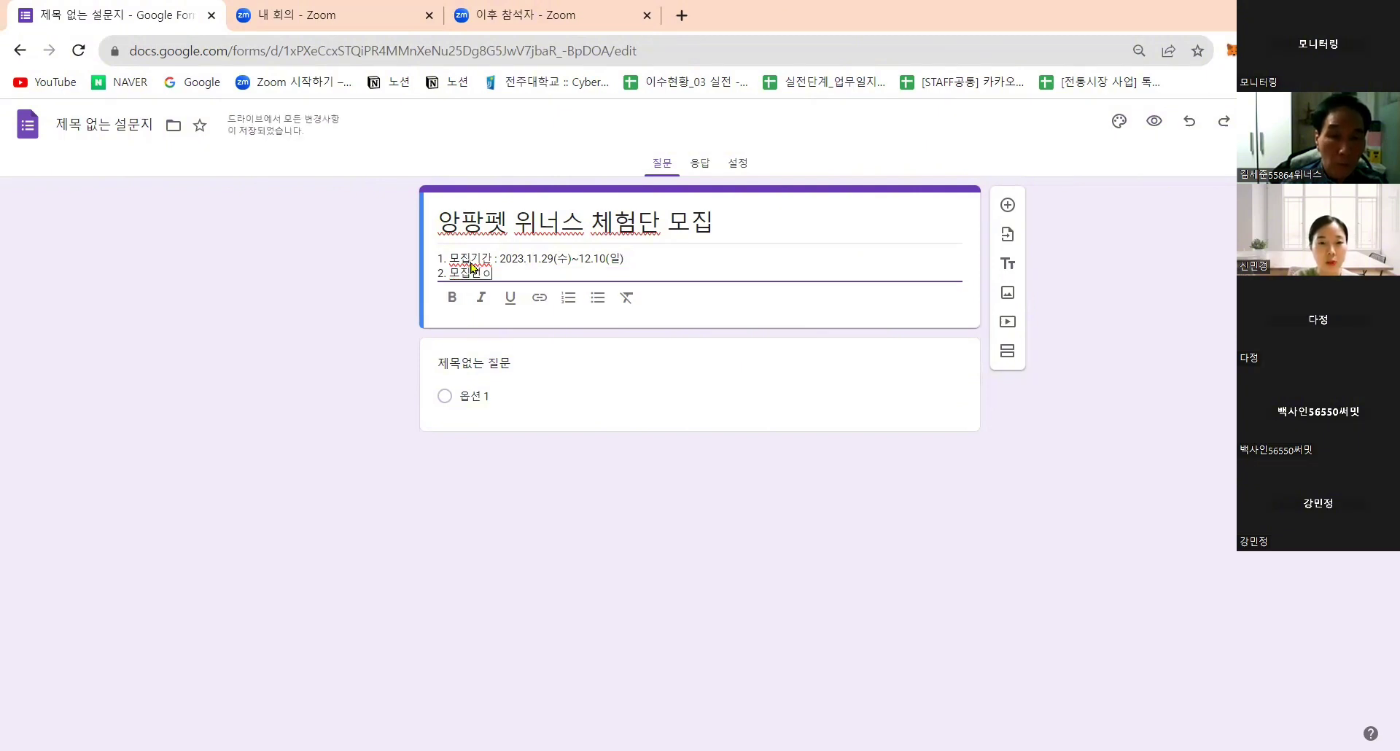
{"action": "type", "text": " : 20명"}
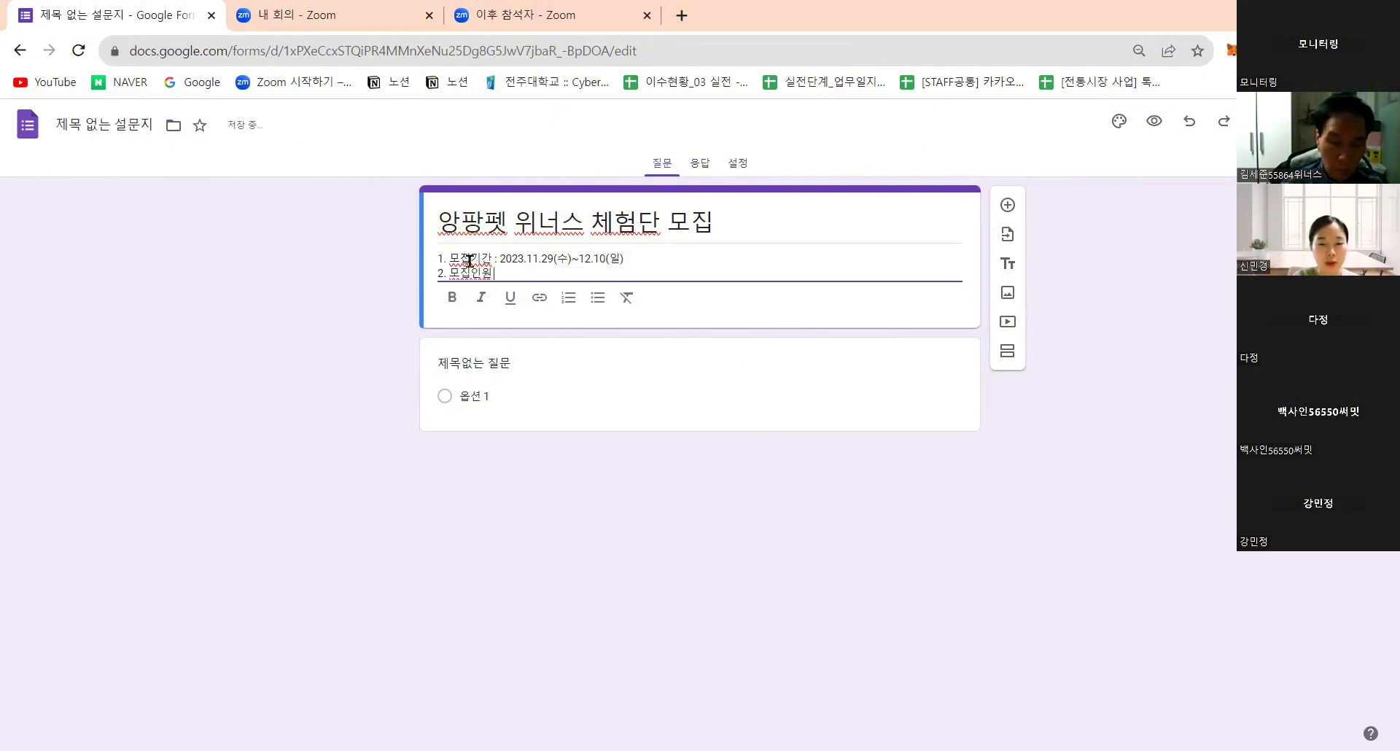
Add the description lines "3. 모집장소 :" and "4. 모집방법 :" with their details left empty, followed by a blank line
{"action": "key", "text": "Return"}
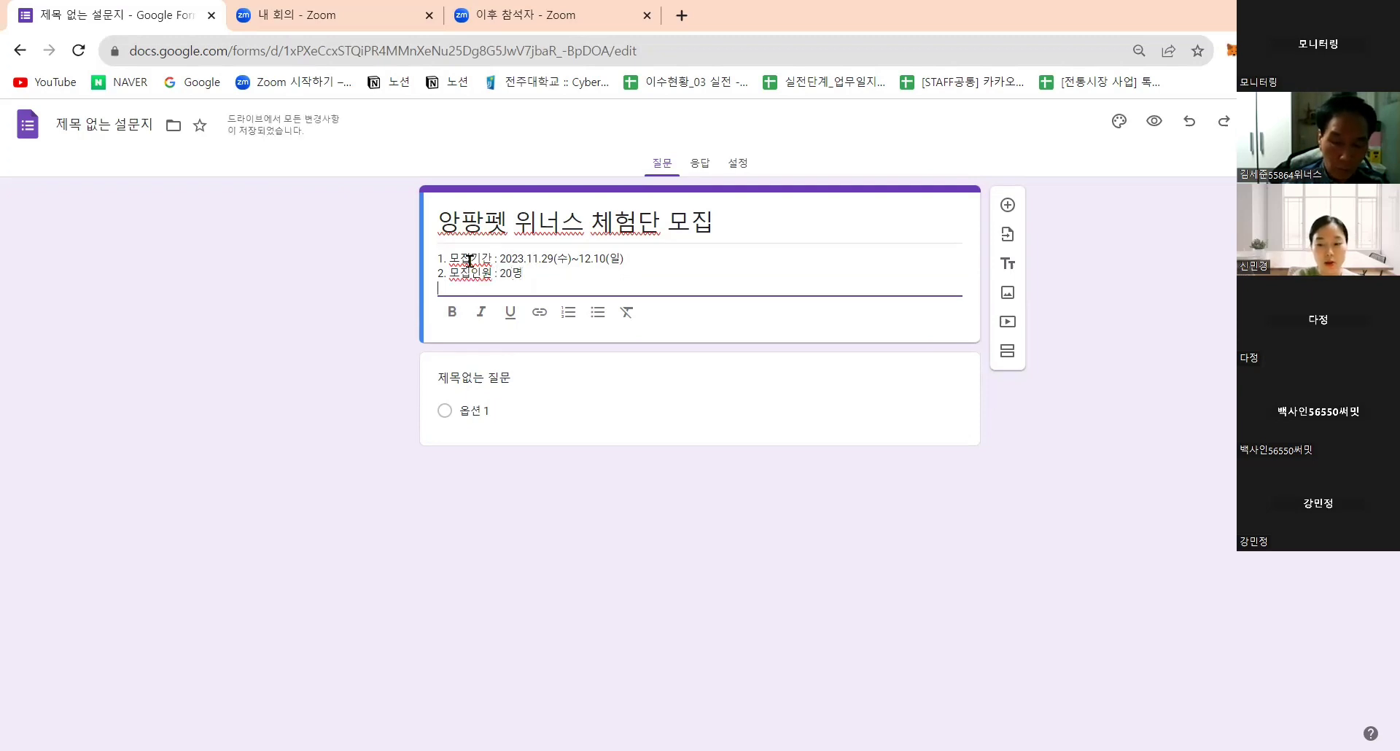
{"action": "type", "text": "3. "}
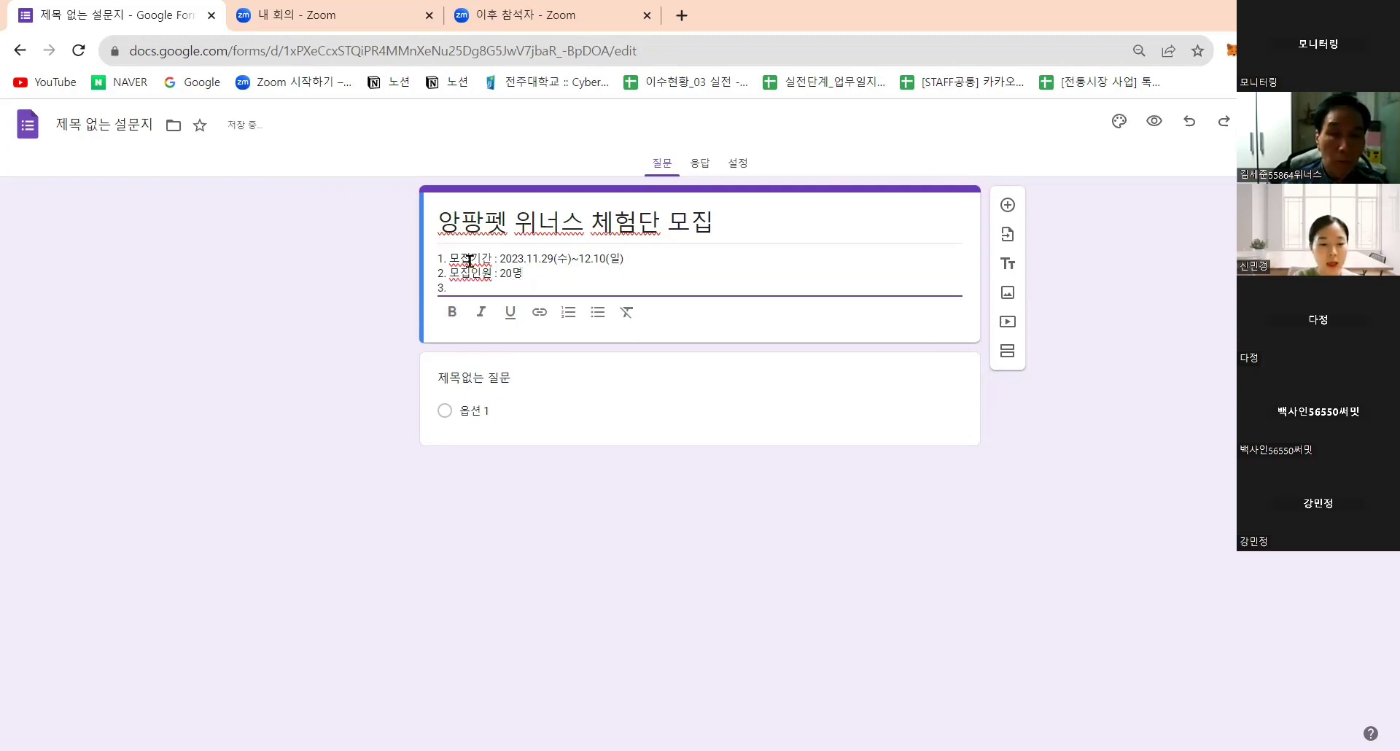
{"action": "type", "text": "모집장소 :"}
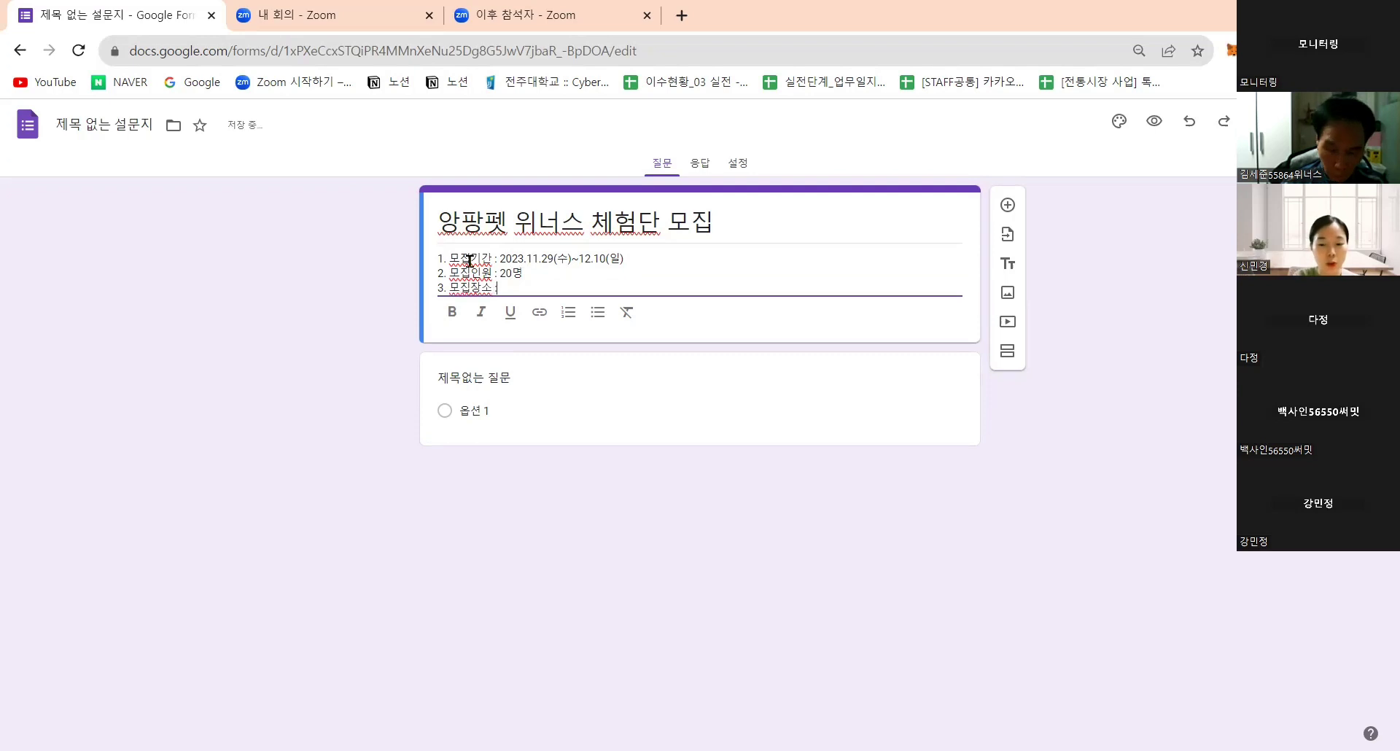
{"action": "key", "text": "Return"}
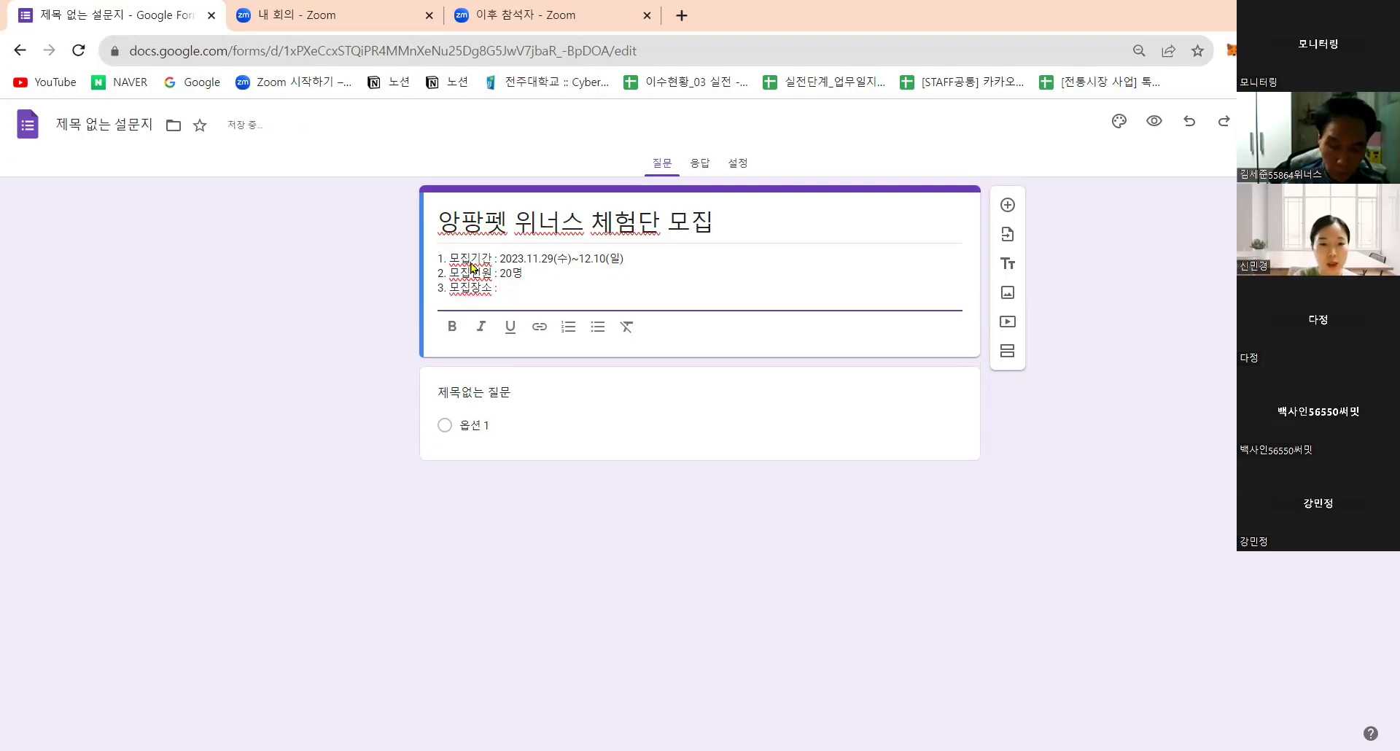
{"action": "type", "text": "4. 모집방법"}
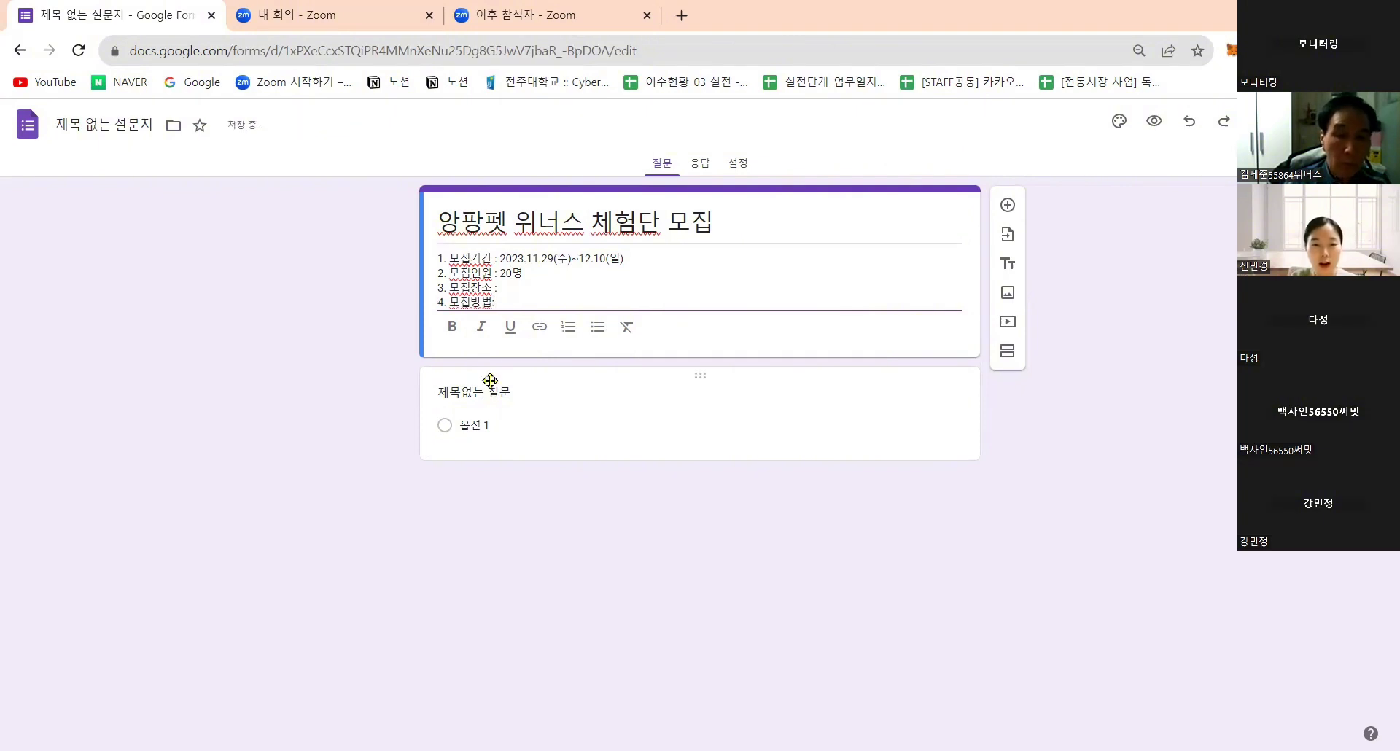
{"action": "type", "text": ":"}
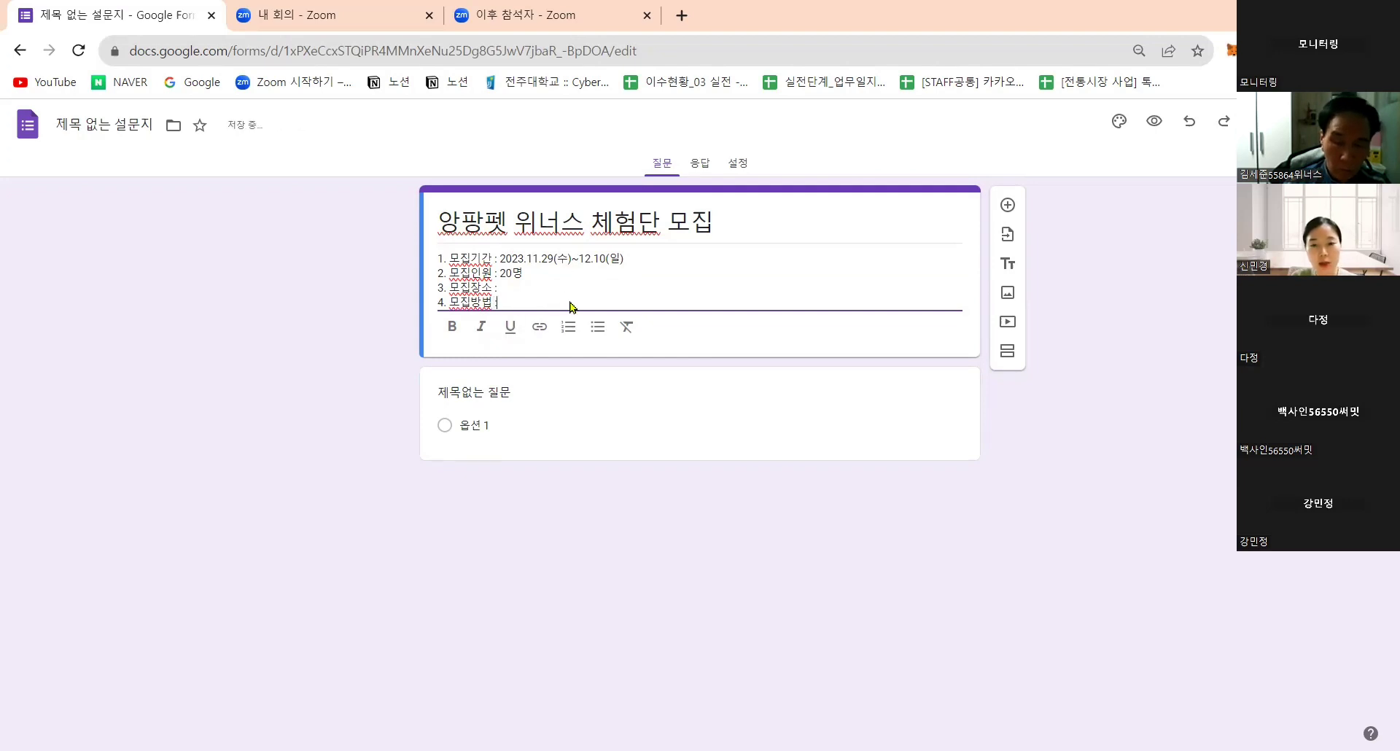
{"action": "key", "text": "Return"}
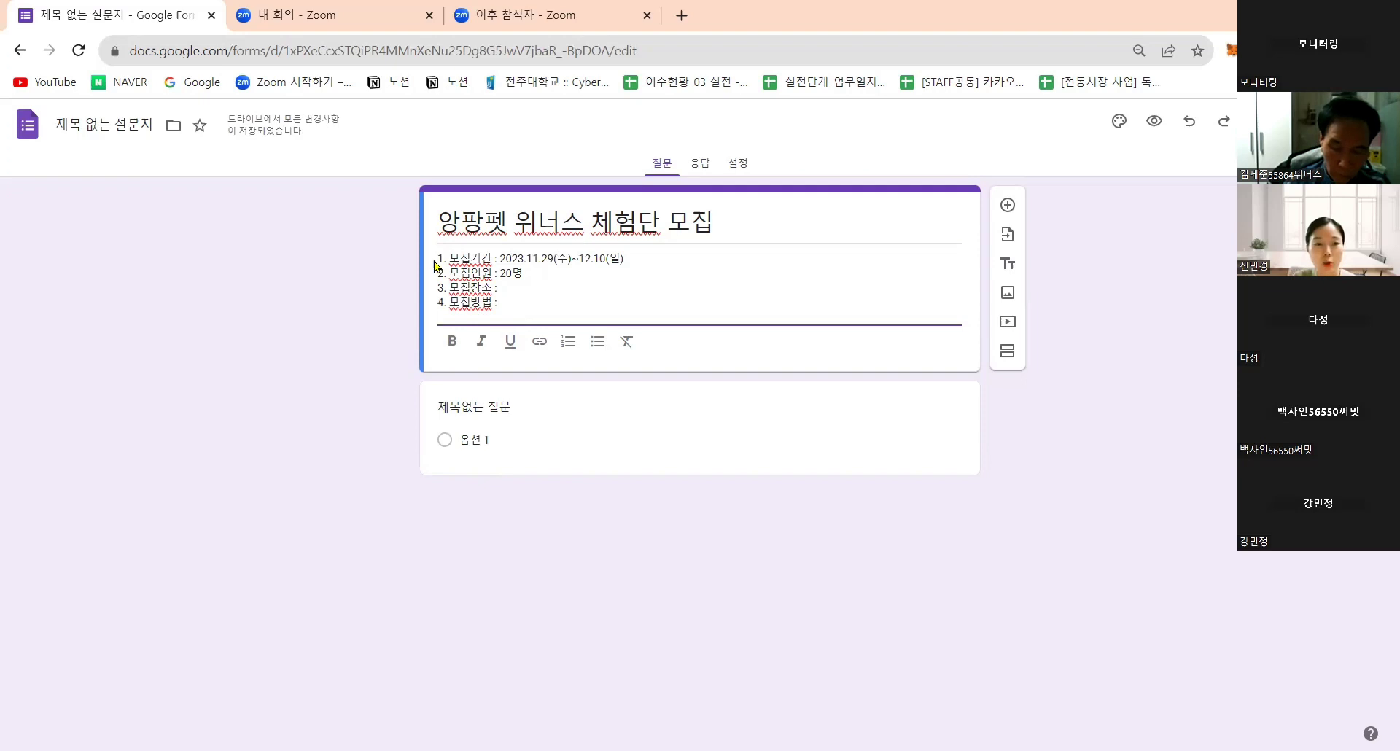
Rename the untitled form file to match the form title, "앙팡펫 위너스 체험단 모집"
{"action": "left_click", "coordinate": [105, 124]}
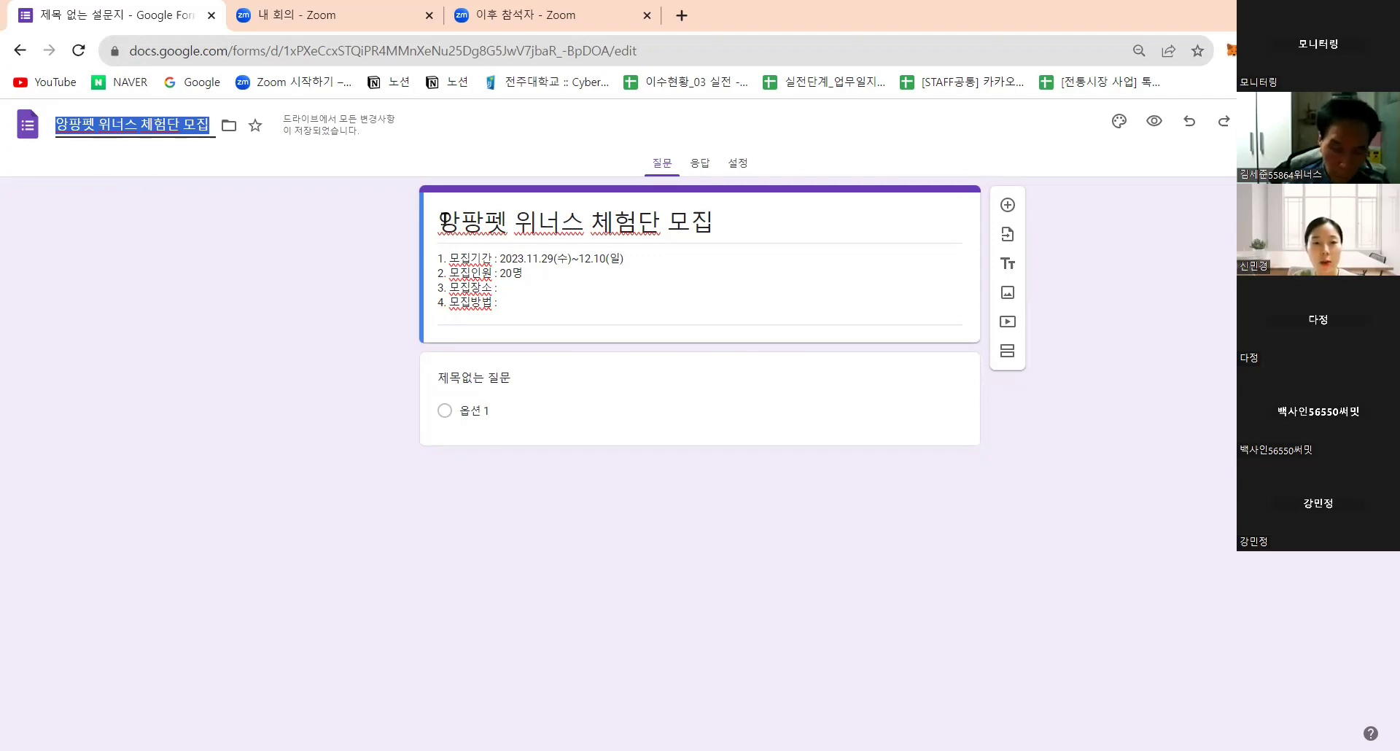
{"action": "mouse_move", "coordinate": [441, 219]}
{"action": "left_mouse_down"}
{"action": "mouse_move", "coordinate": [752, 219]}
{"action": "mouse_move", "coordinate": [436, 226]}
{"action": "left_mouse_up"}
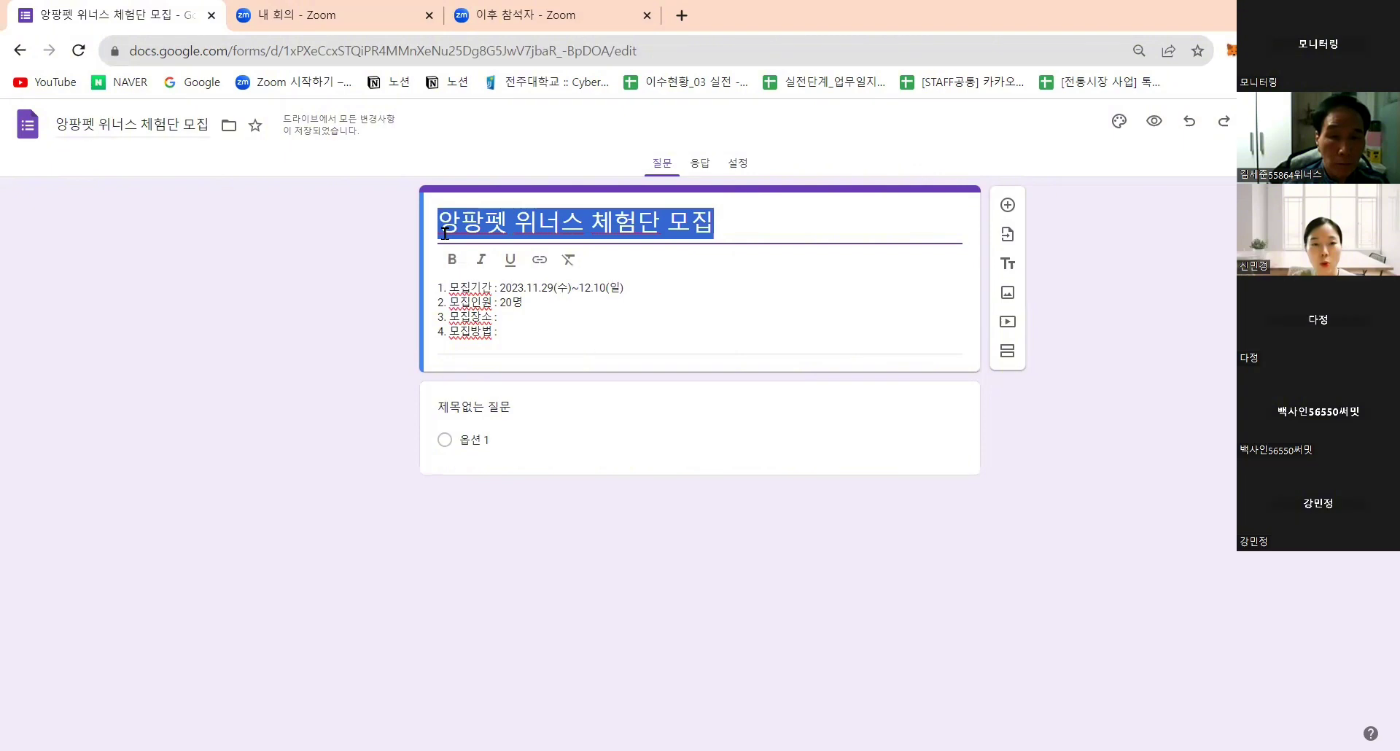
{"action": "left_click", "coordinate": [137, 131]}
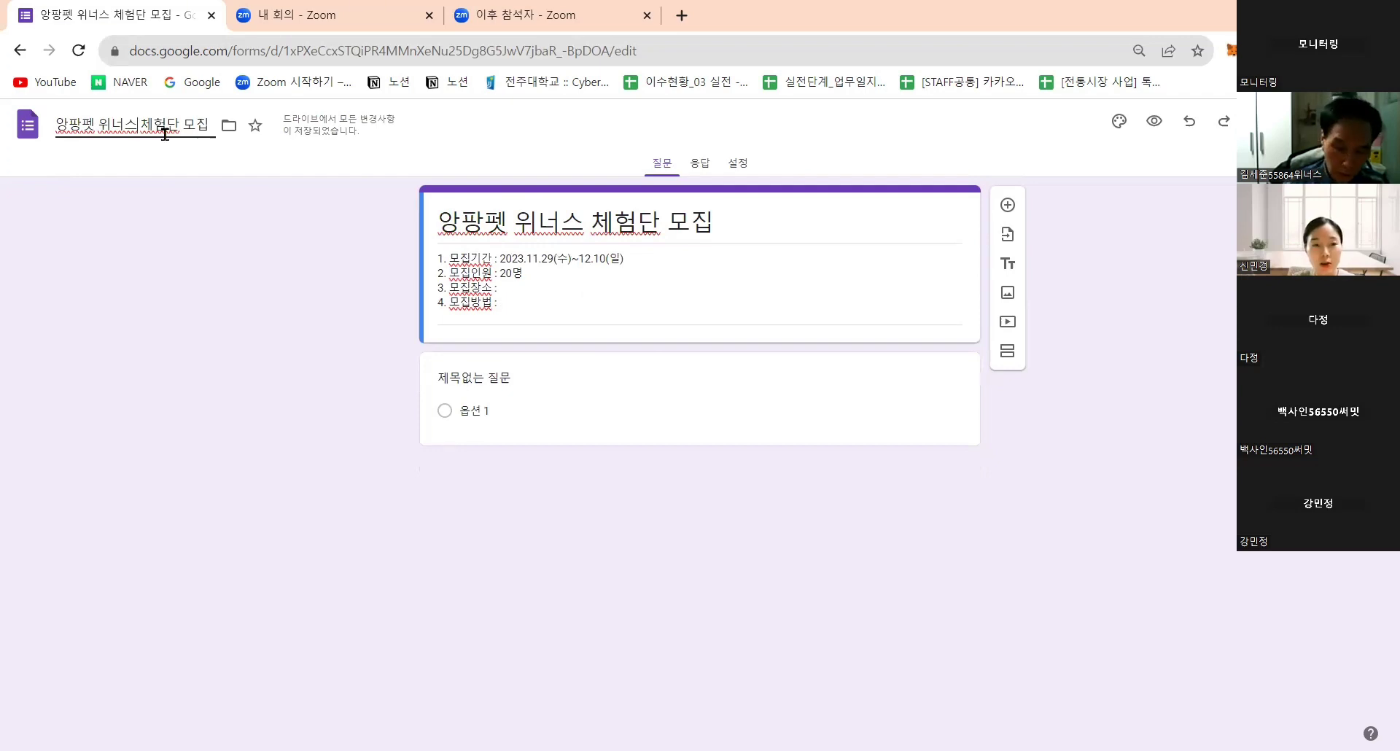
Leave the form editor, return to the Forms home page and locate the renamed form among the recent forms
{"action": "left_click", "coordinate": [20, 51]}
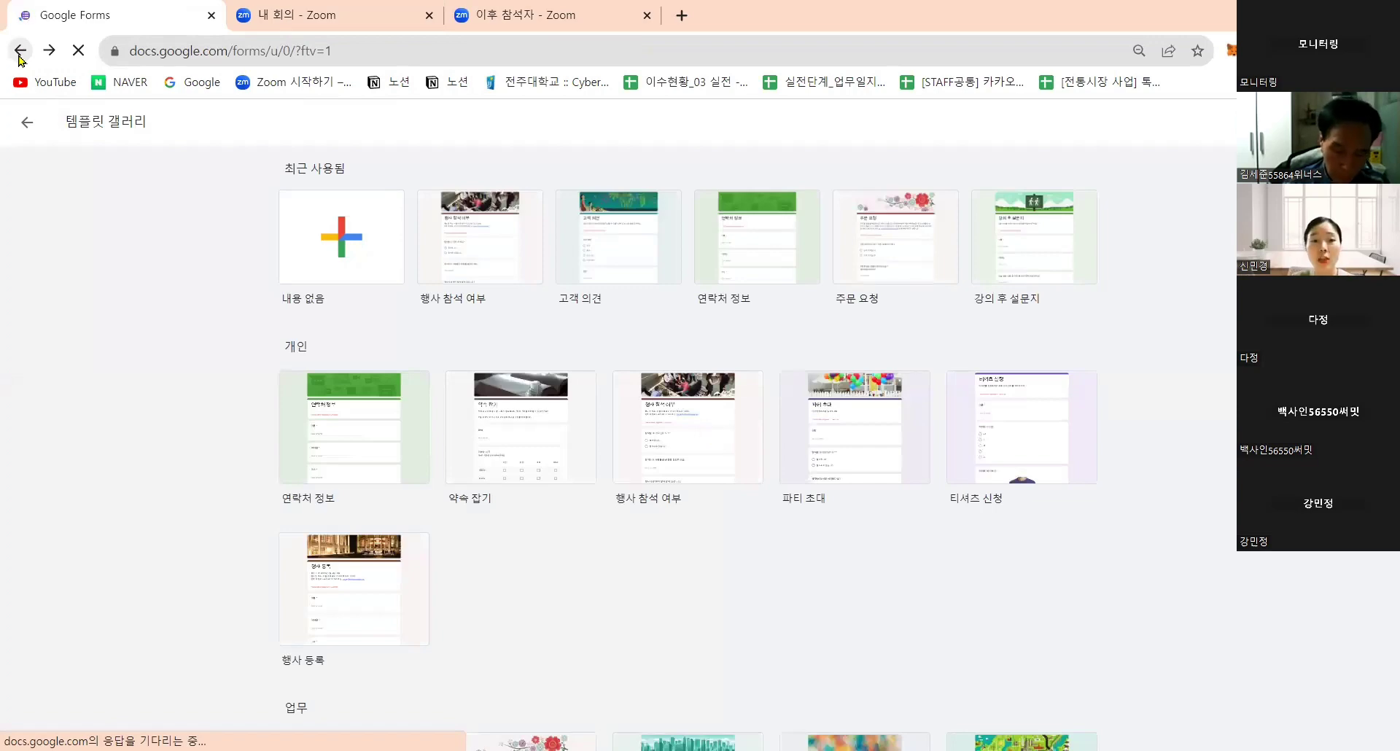
{"action": "left_click", "coordinate": [19, 52]}
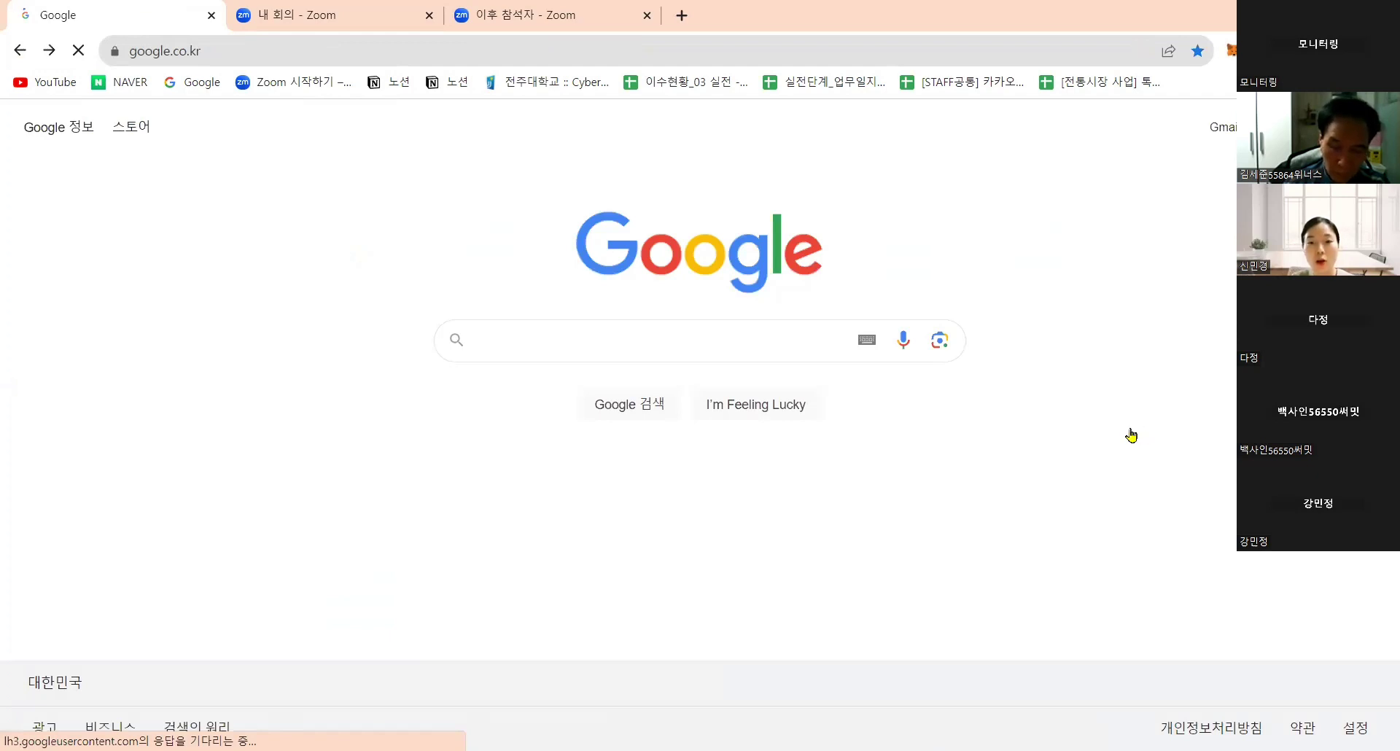
{"action": "left_click", "coordinate": [1134, 433]}
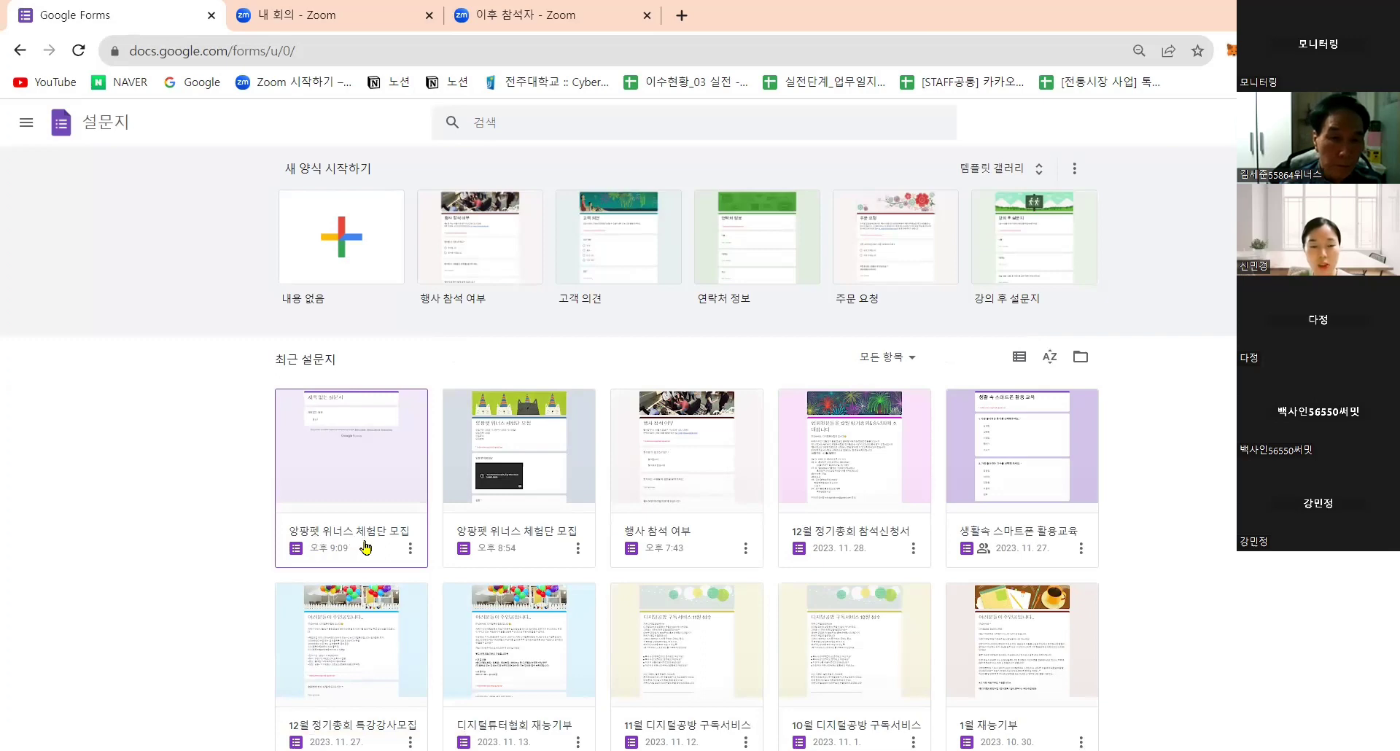
{"action": "key", "text": "ctrl"}
{"action": "key", "text": "ctrl"}
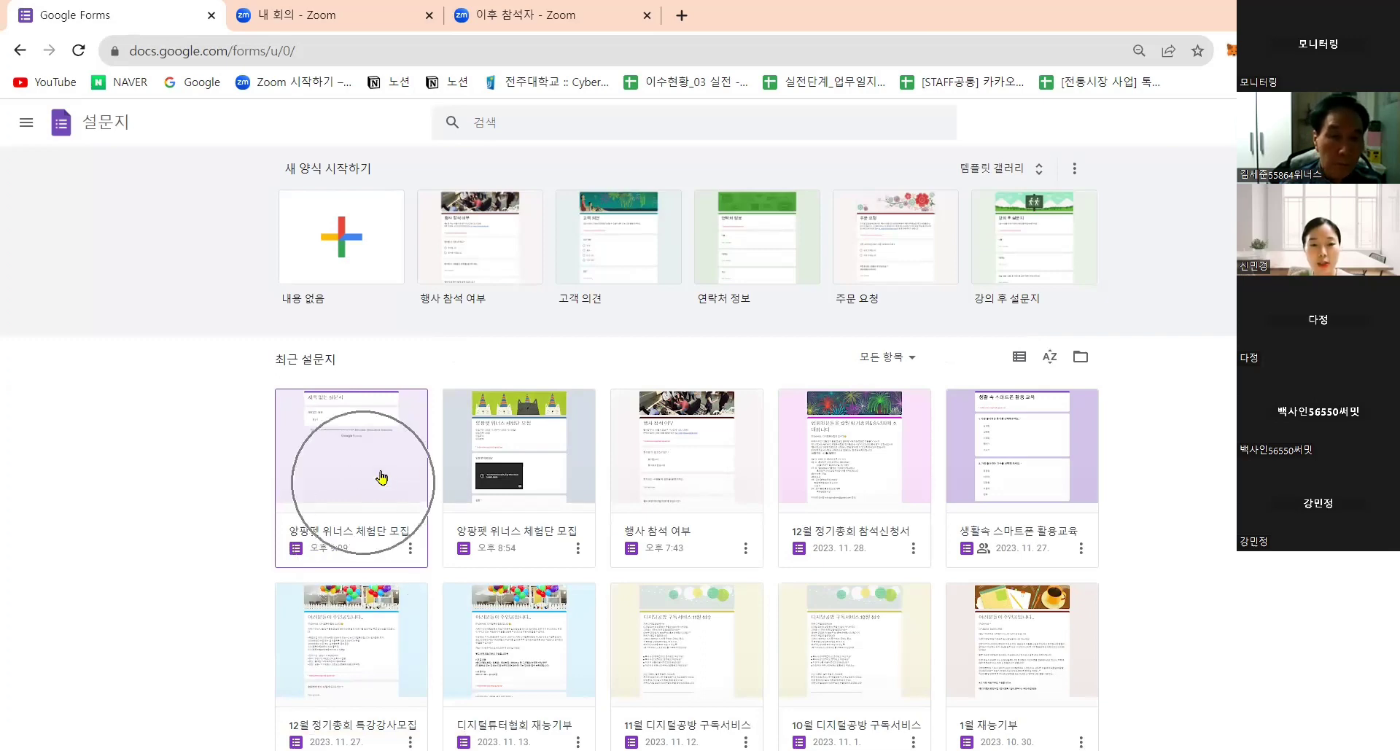
Reopen the most recent "앙팡펫 위너스 체험단 모집" form and look over its additional form options
{"action": "left_click", "coordinate": [343, 472]}
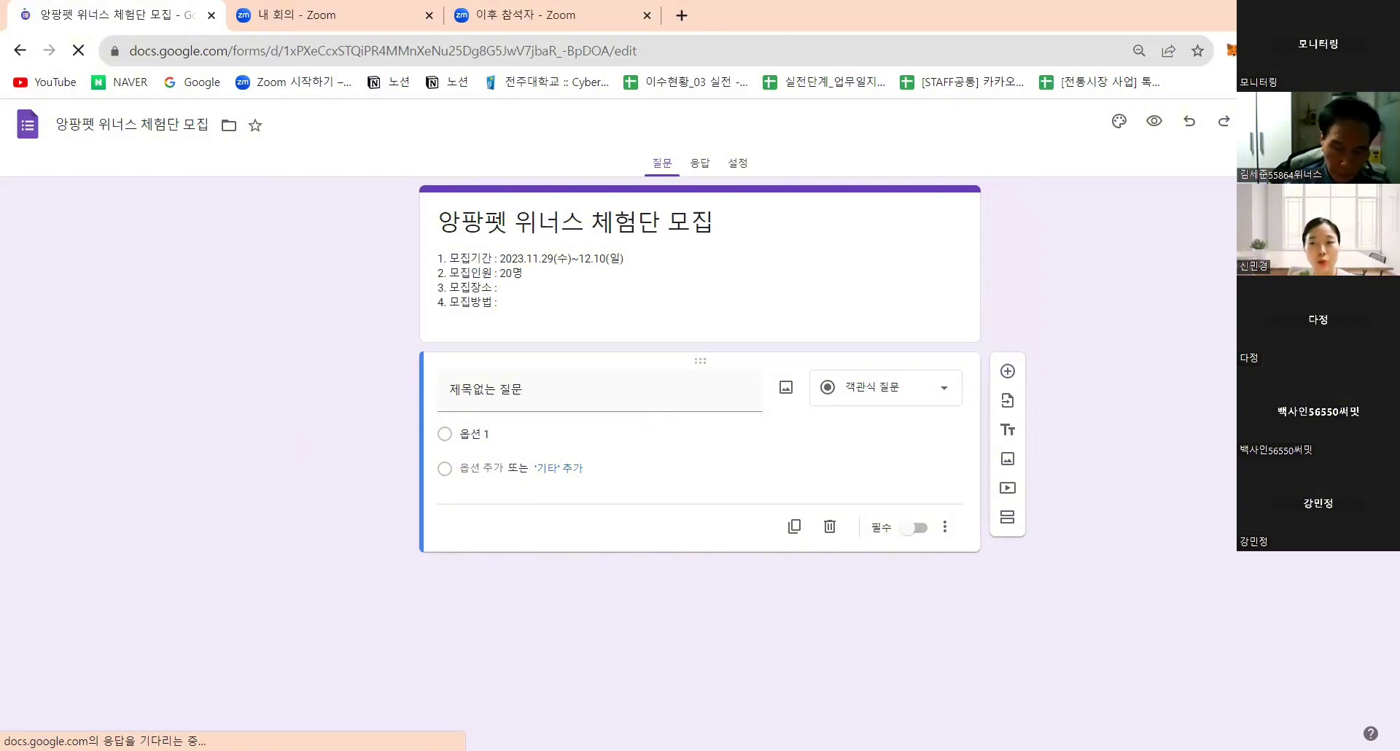
{"action": "left_click", "coordinate": [1336, 121]}
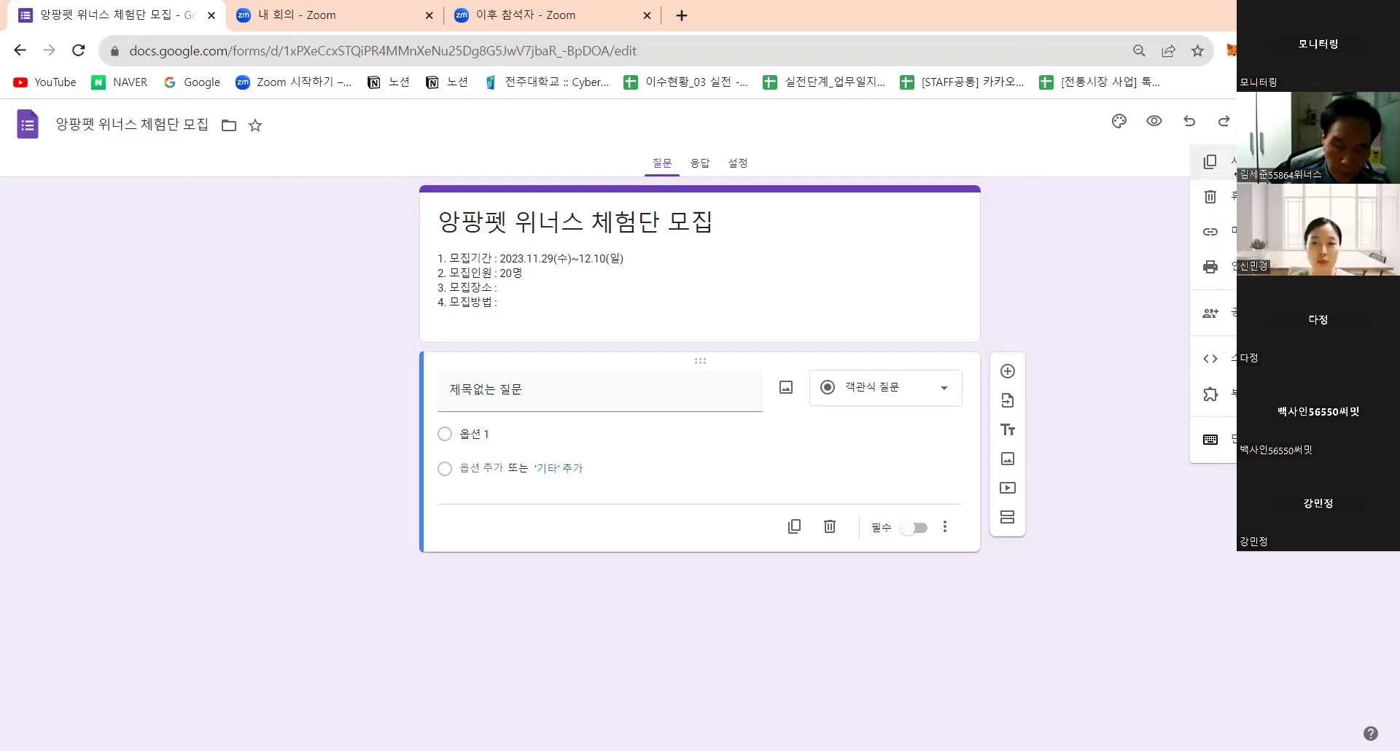
{"action": "left_click", "coordinate": [1057, 255]}
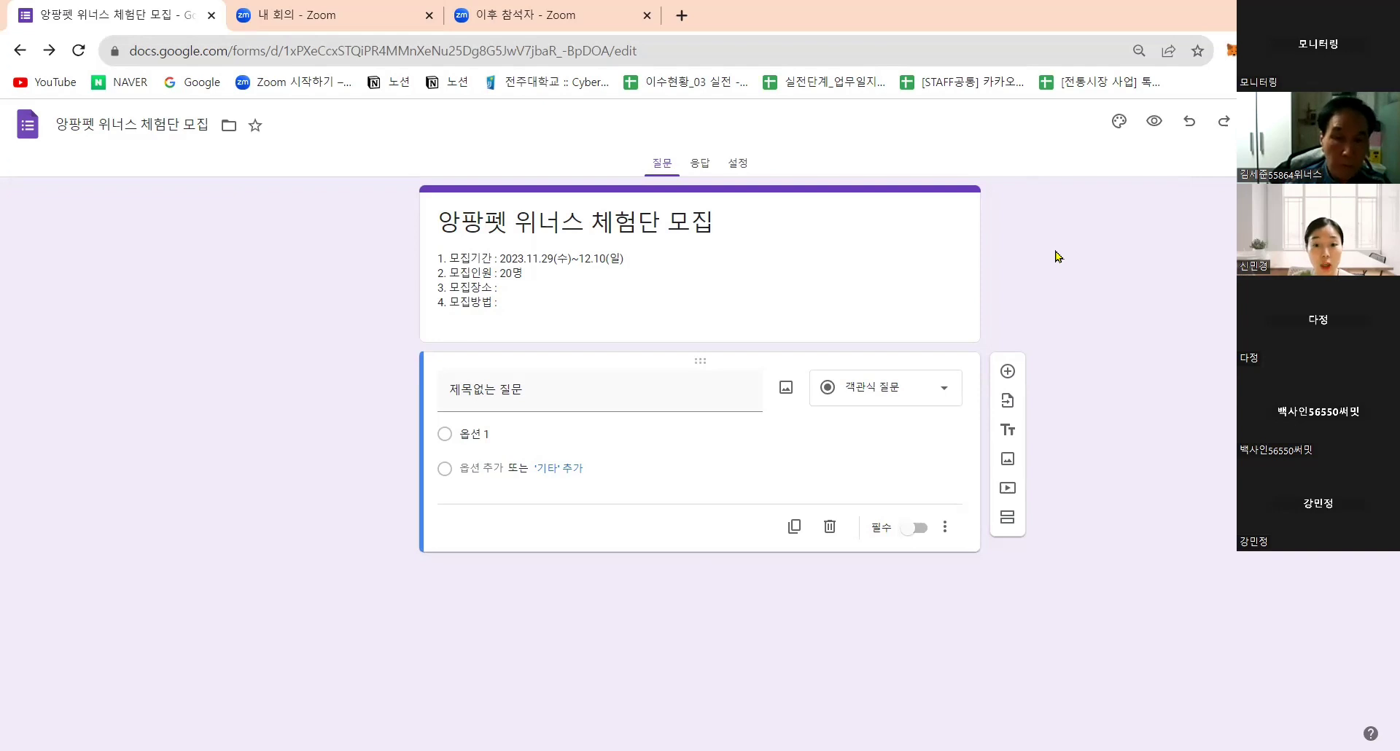
Replace the untitled first question's text with "성함이 어떻게 되시나요?"
{"action": "left_click", "coordinate": [502, 387]}
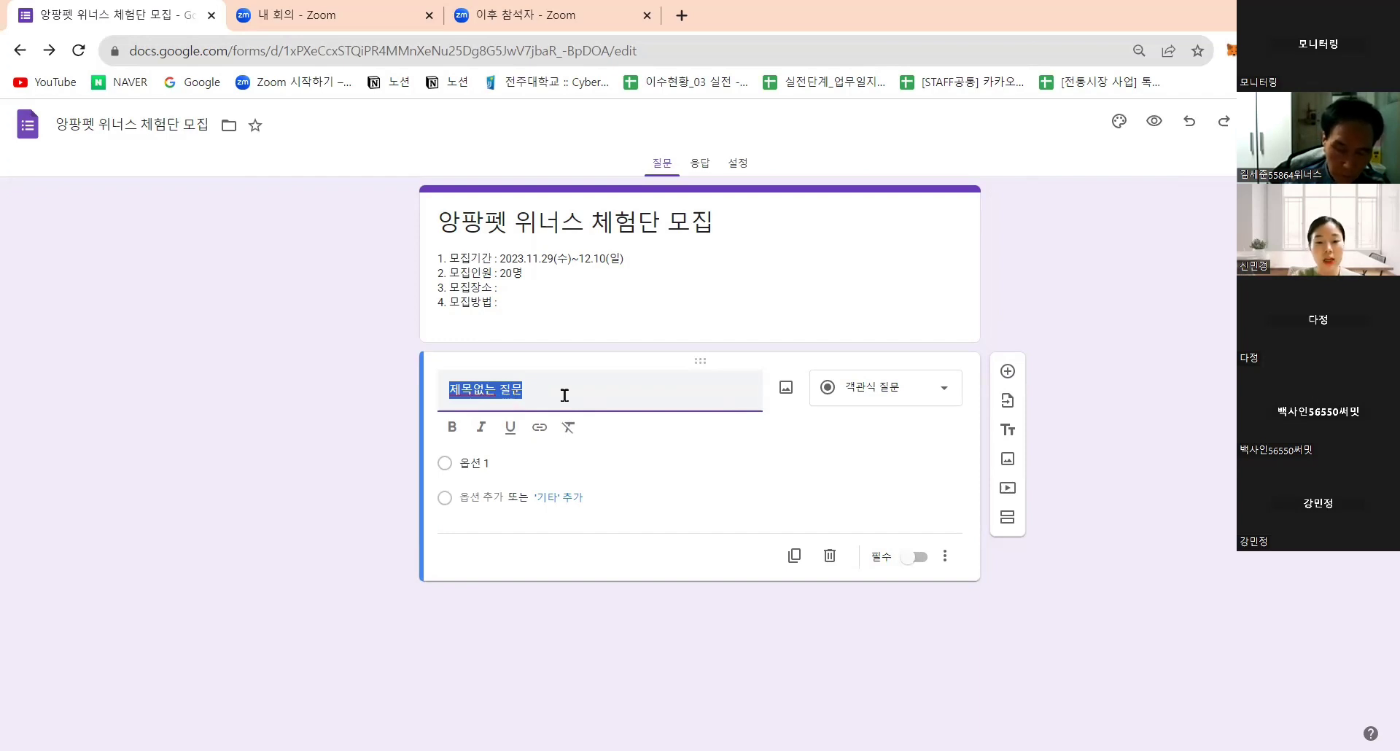
{"action": "type", "text": "성함"}
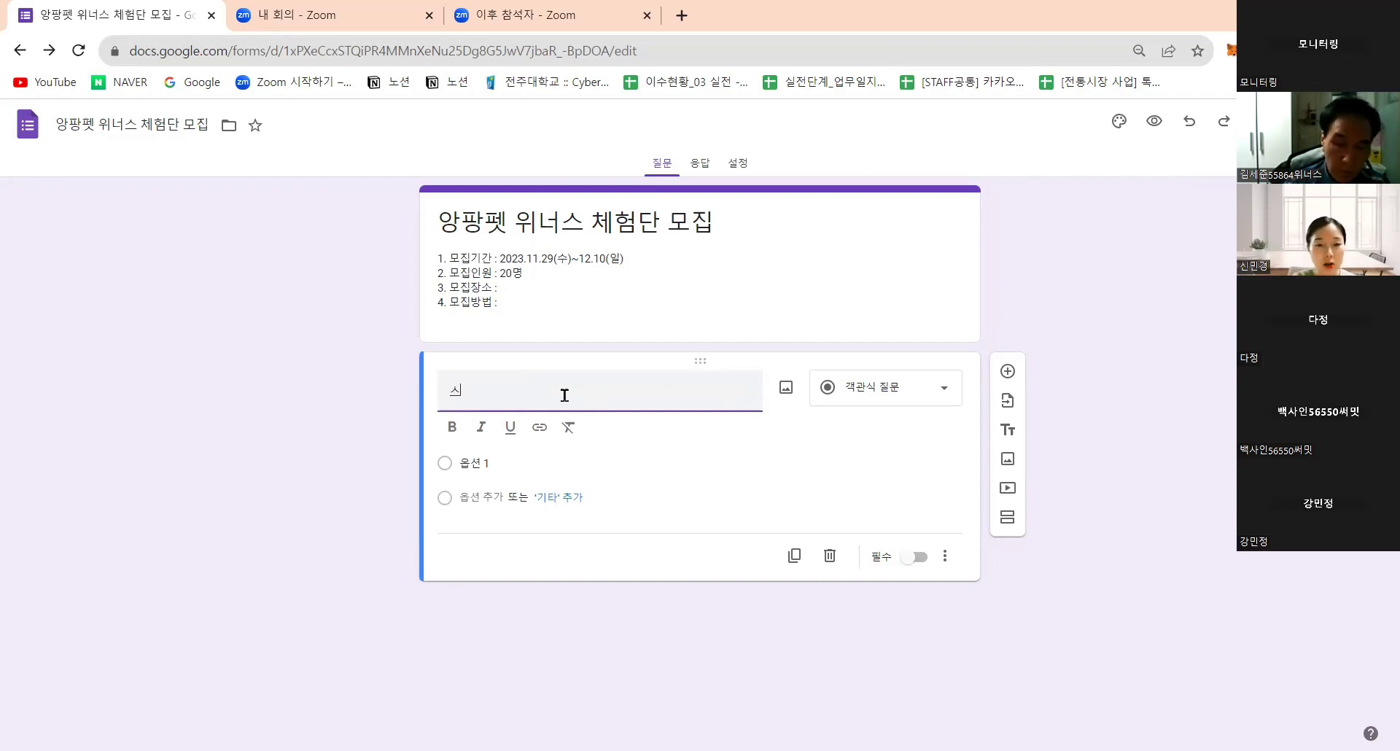
{"action": "type", "text": "이"}
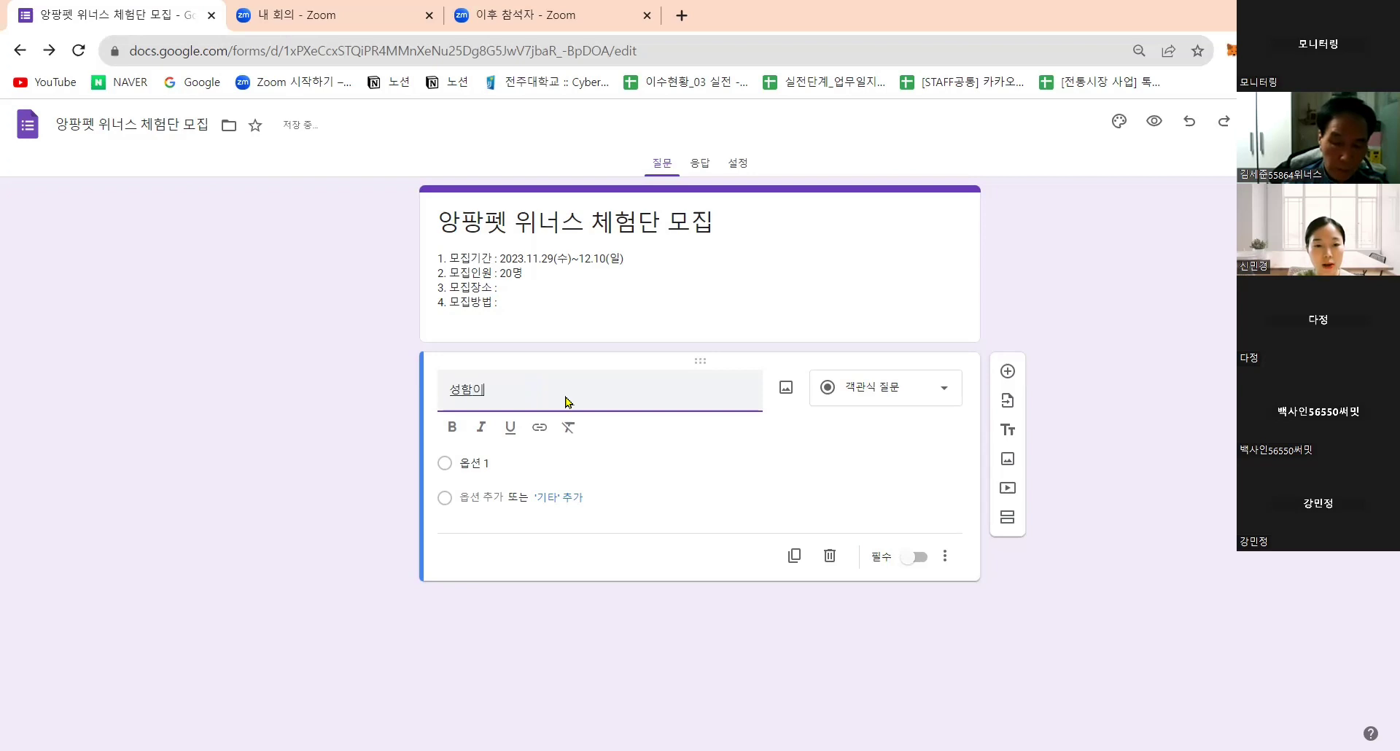
{"action": "type", "text": " 어떻게 되"}
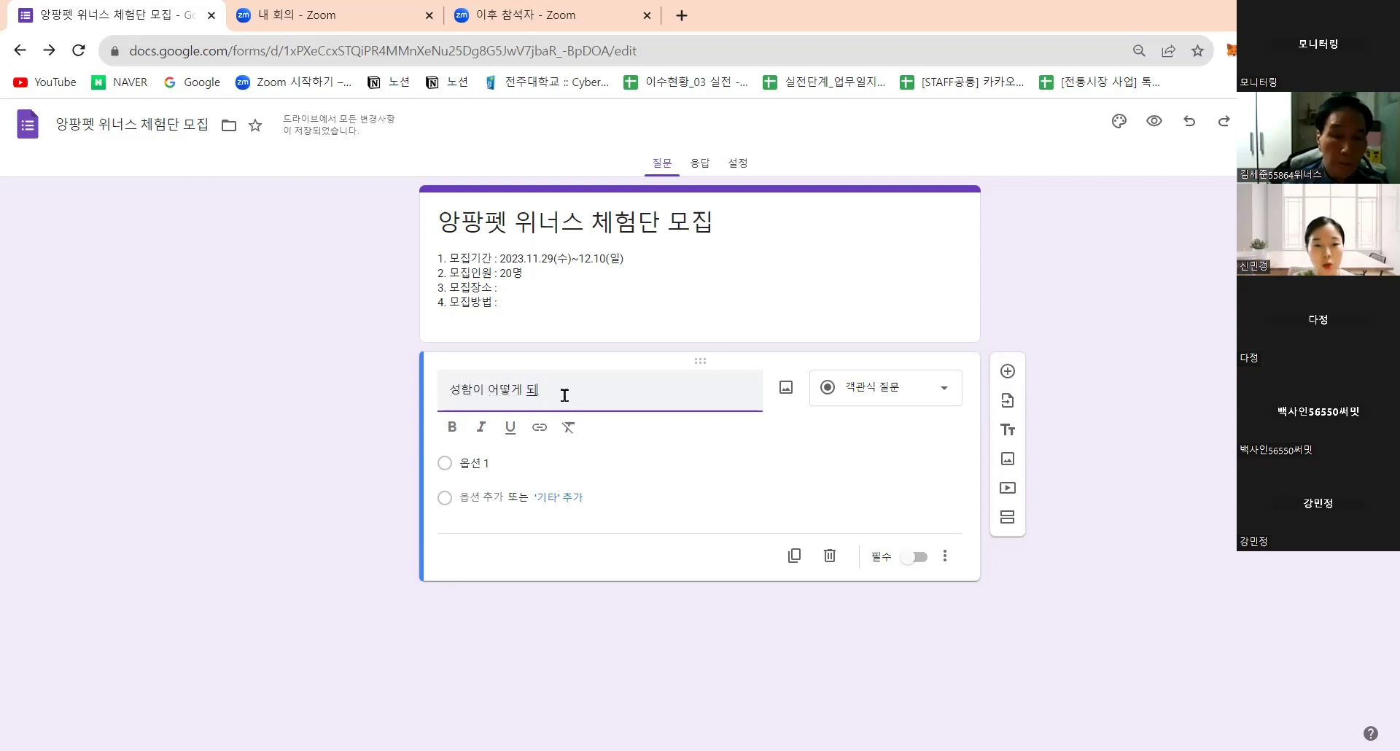
{"action": "type", "text": "시나요?"}
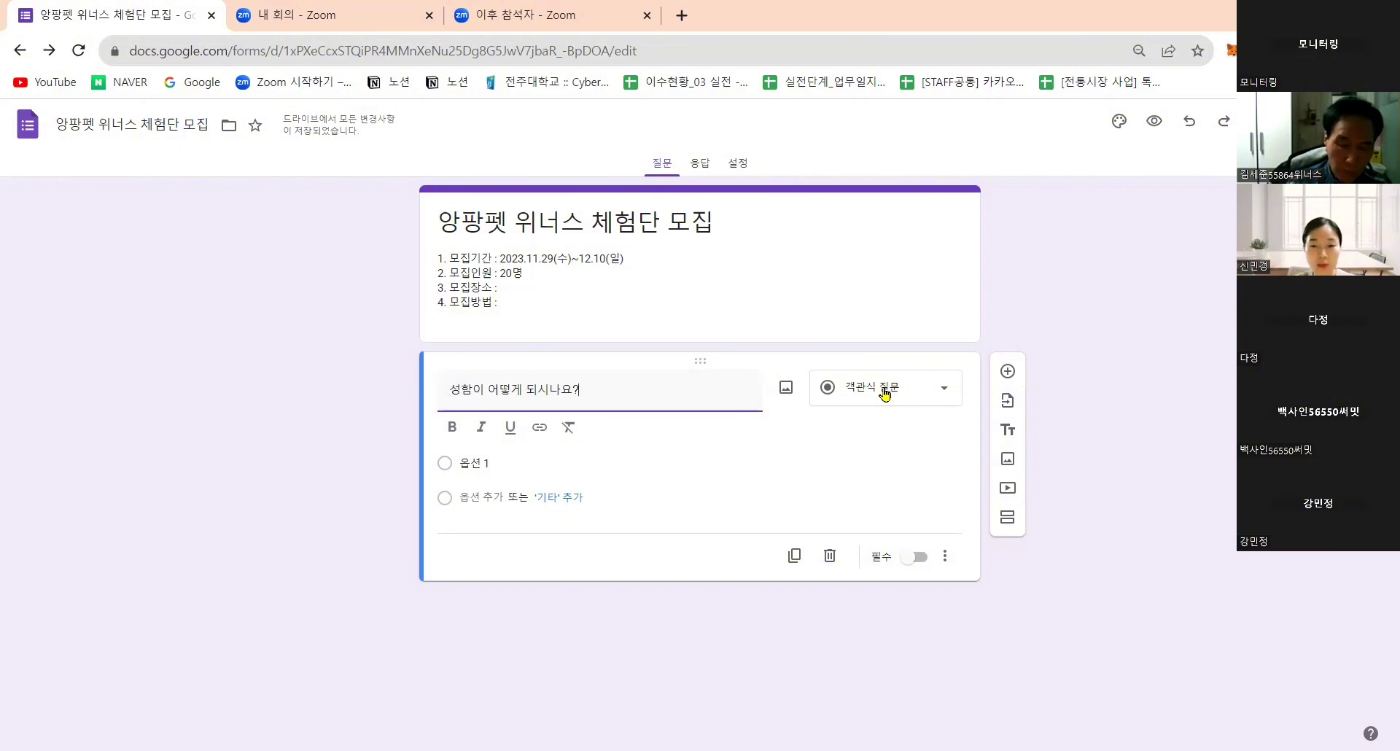
Set the "성함이 어떻게 되시나요?" question's type to short answer (단답형) and add a new question below it
{"action": "left_click", "coordinate": [932, 392]}
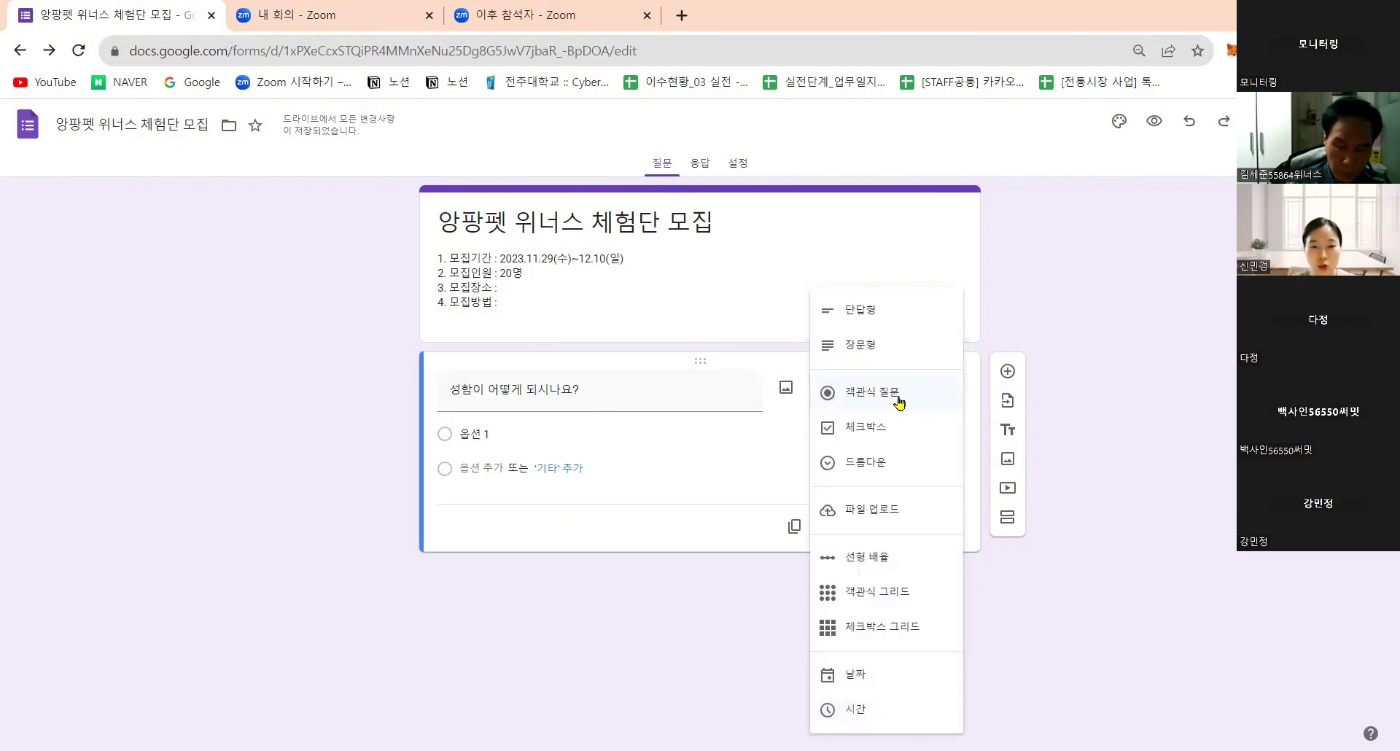
{"action": "left_click", "coordinate": [884, 315]}
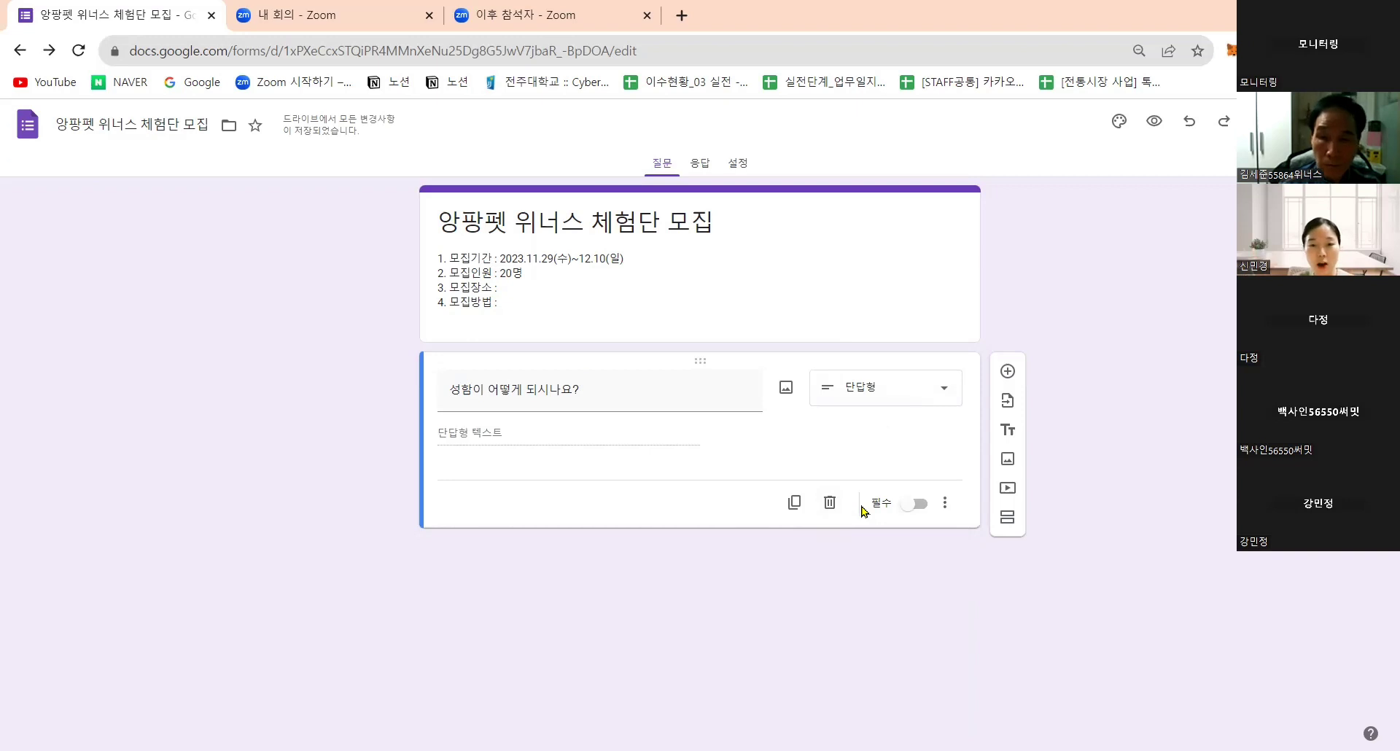
{"action": "left_click", "coordinate": [1007, 374]}
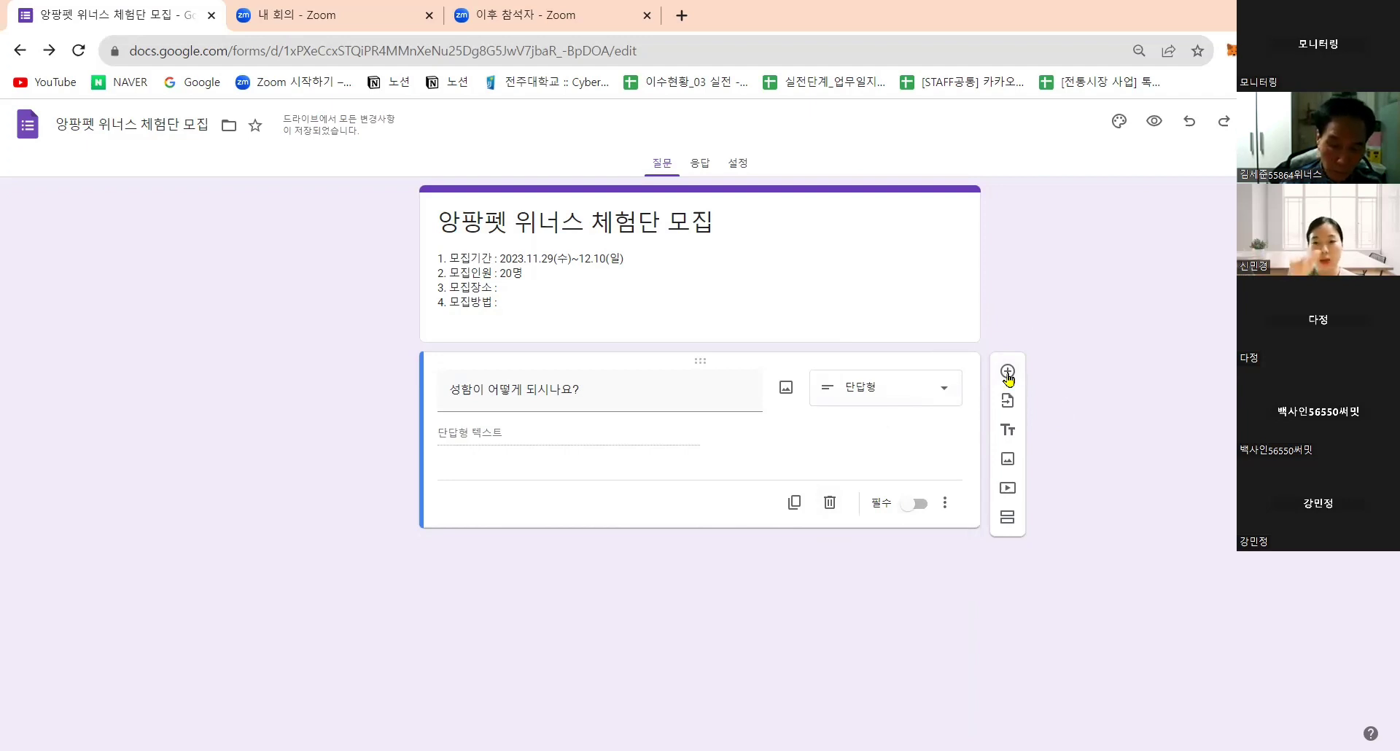
{"action": "left_click", "coordinate": [1008, 374]}
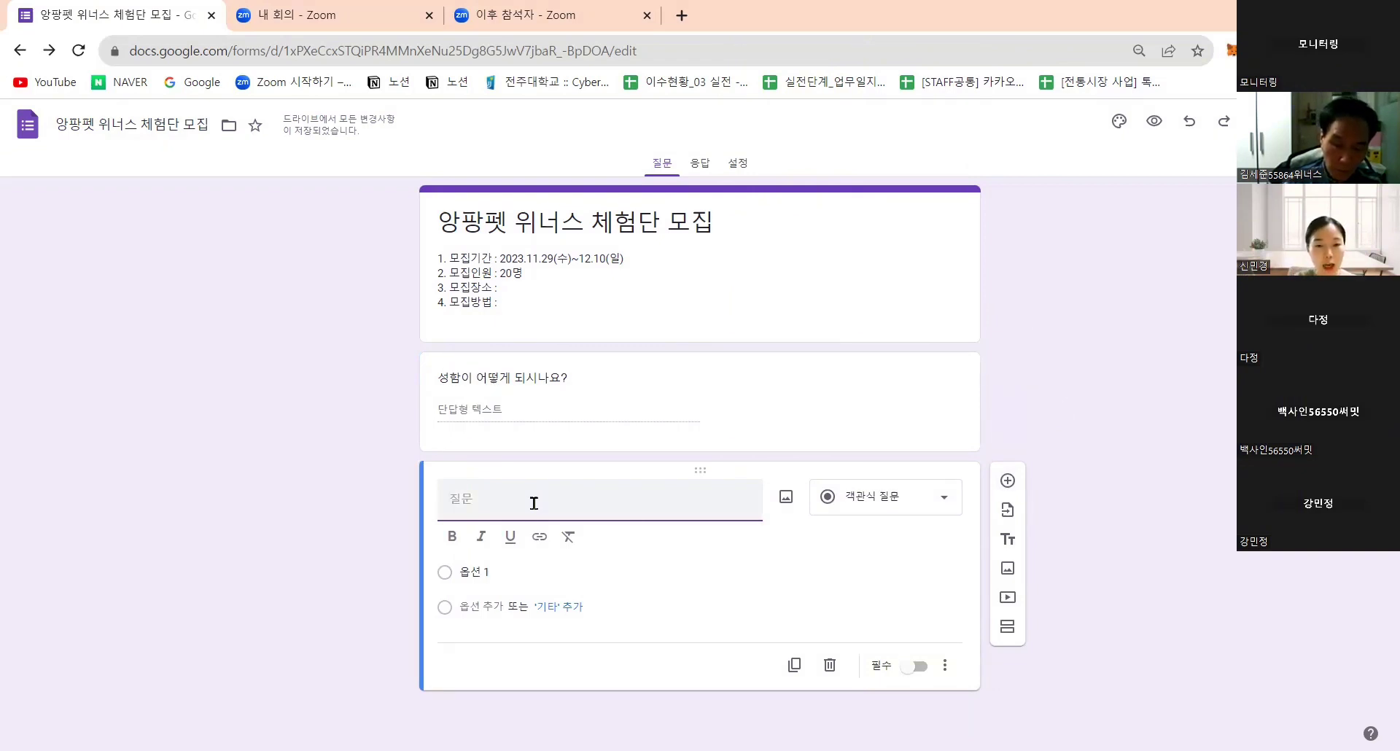
Enter "연락처가 어떻게 되시나요?" as the second question's text
{"action": "type", "text": "연래"}
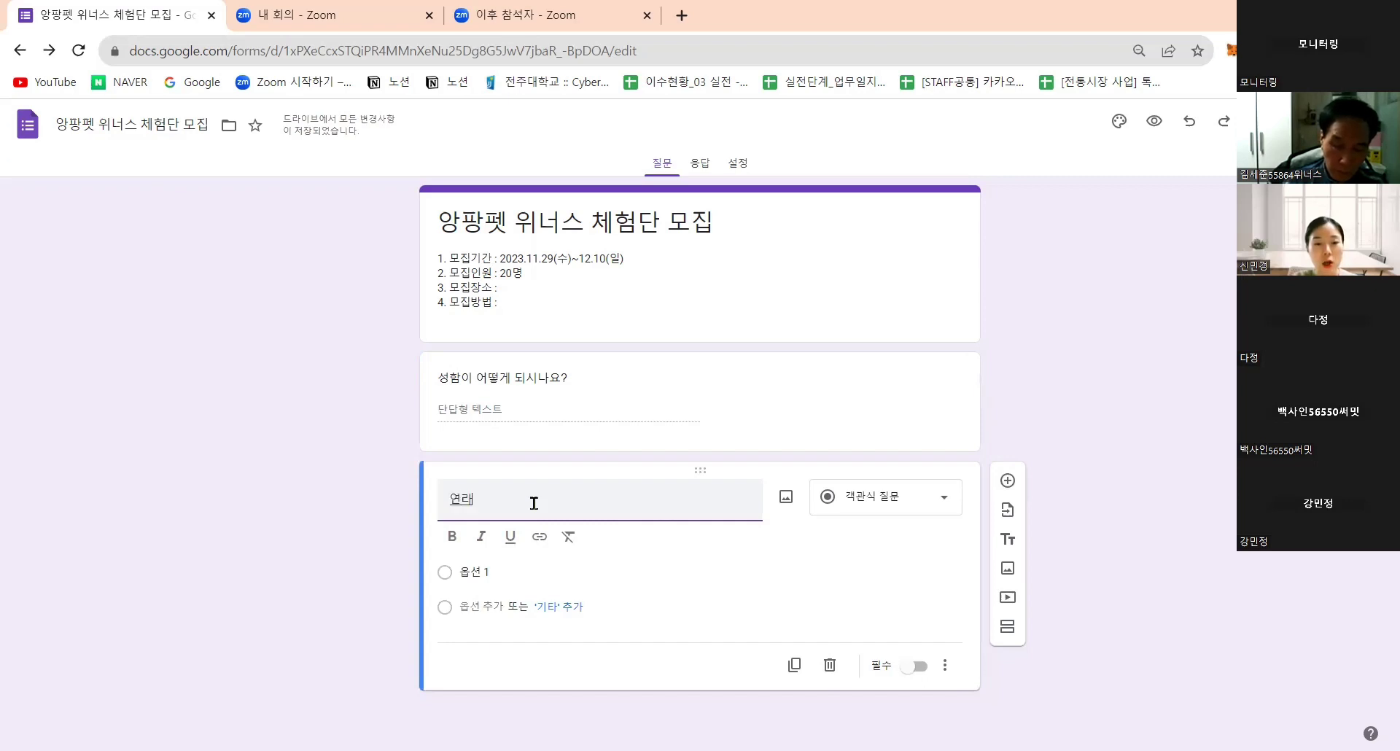
{"action": "type", "text": "처가 이"}
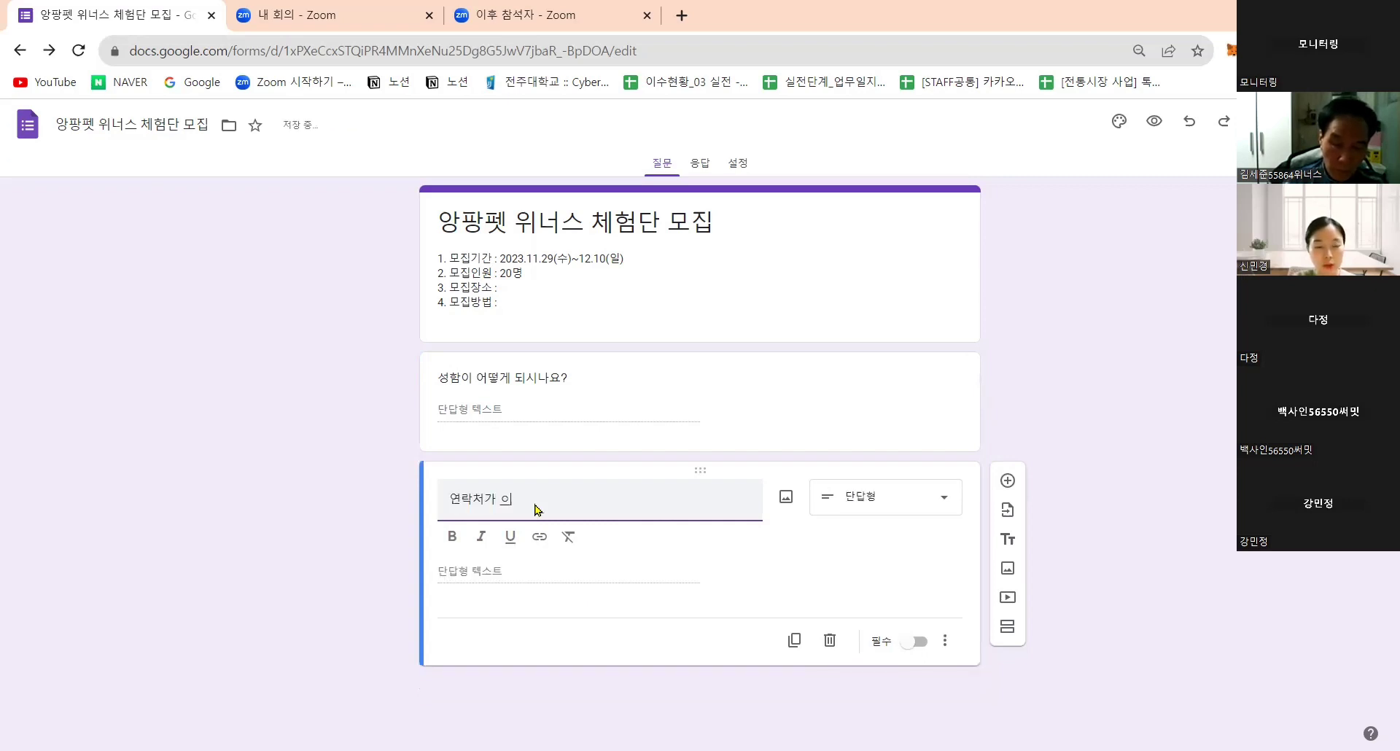
{"action": "key", "text": "BackSpace"}
{"action": "type", "text": "어떻게 되새"}
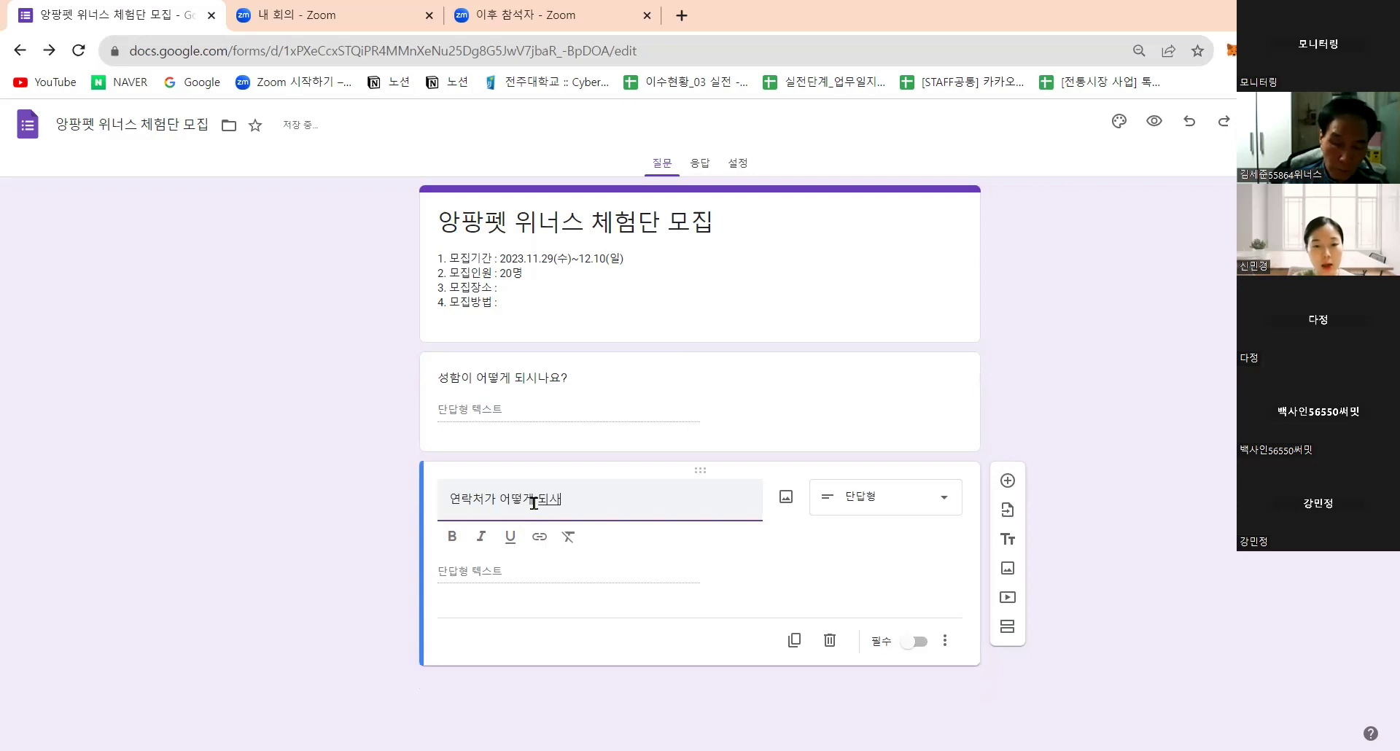
{"action": "key", "text": "BackSpace"}
{"action": "type", "text": "시나요"}
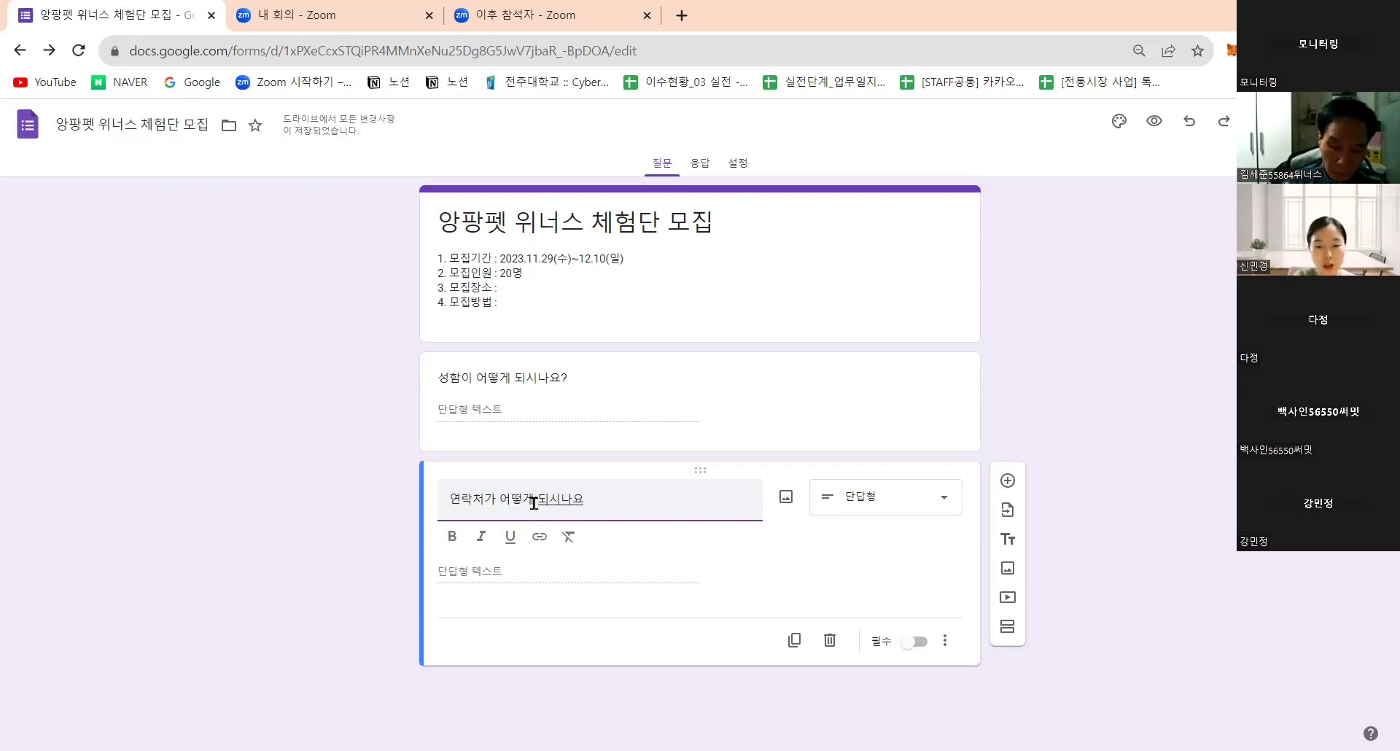
{"action": "type", "text": "?"}
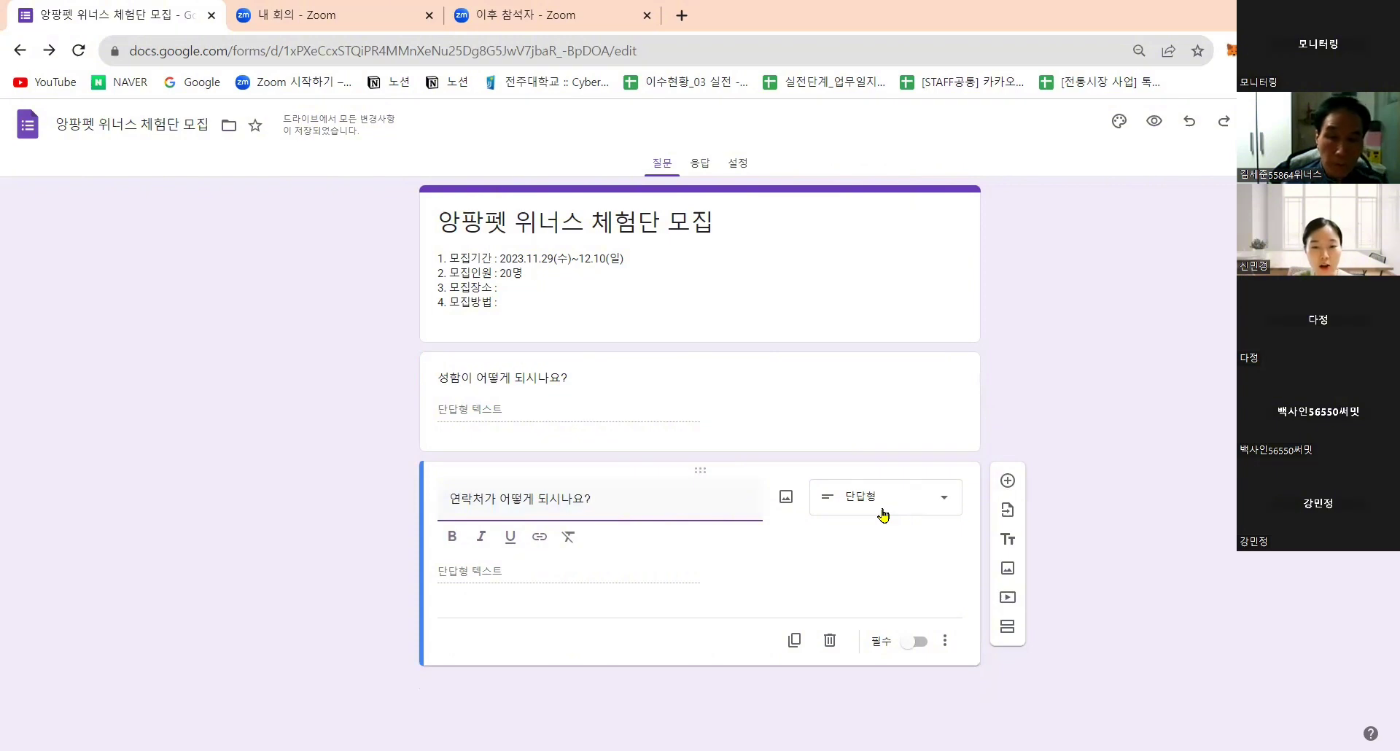
Add a third question below the contact question and title it "앙팡펫 위너스 체험영상"
{"action": "left_click", "coordinate": [1007, 481]}
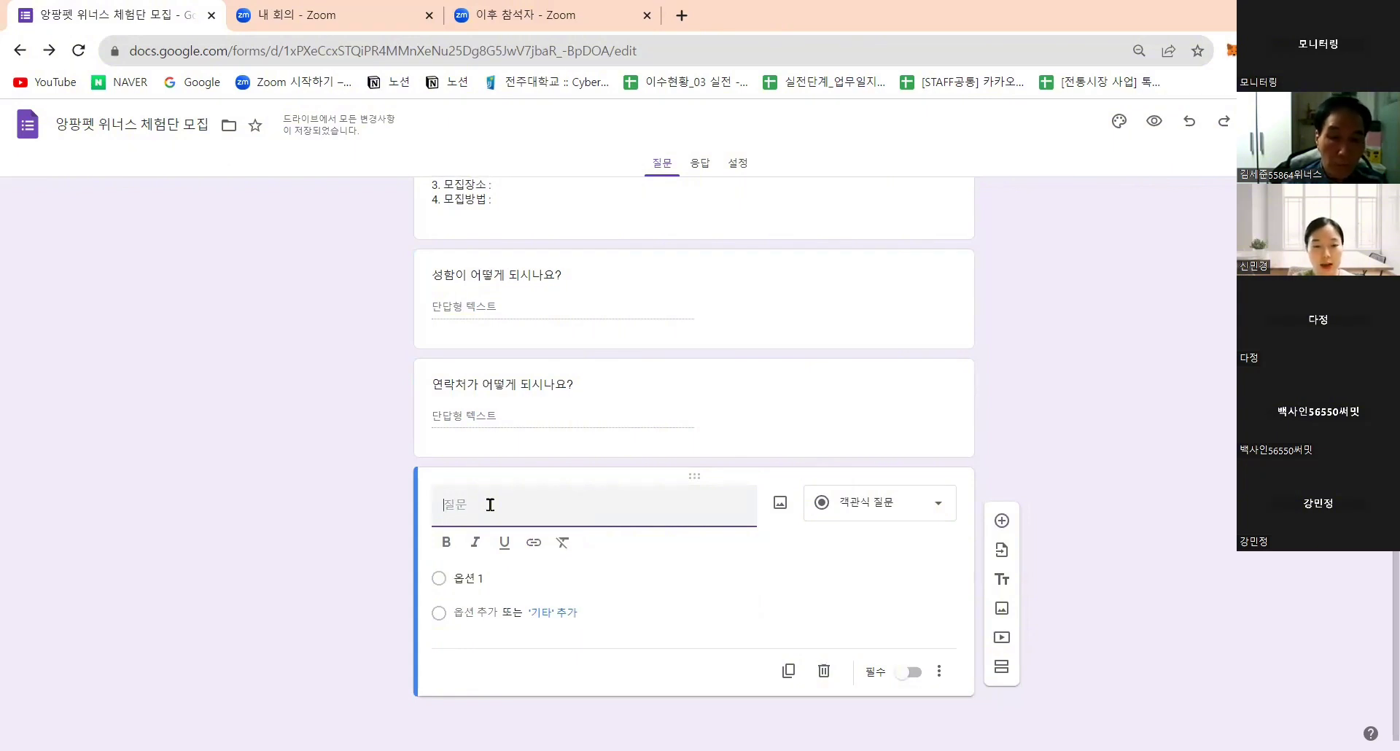
{"action": "type", "text": "앙팡펫 위"}
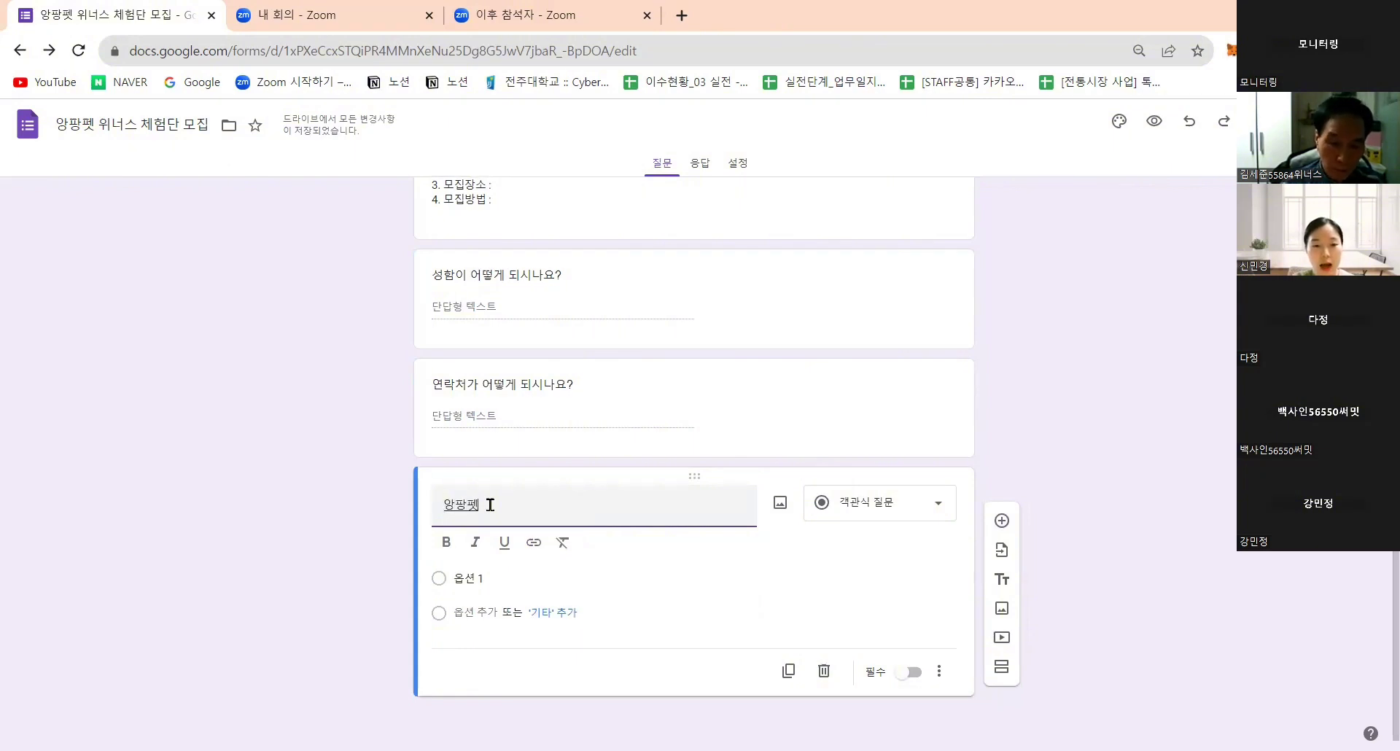
{"action": "type", "text": "너스 체험영시"}
{"action": "key", "text": "BackSpace"}
{"action": "type", "text": "상"}
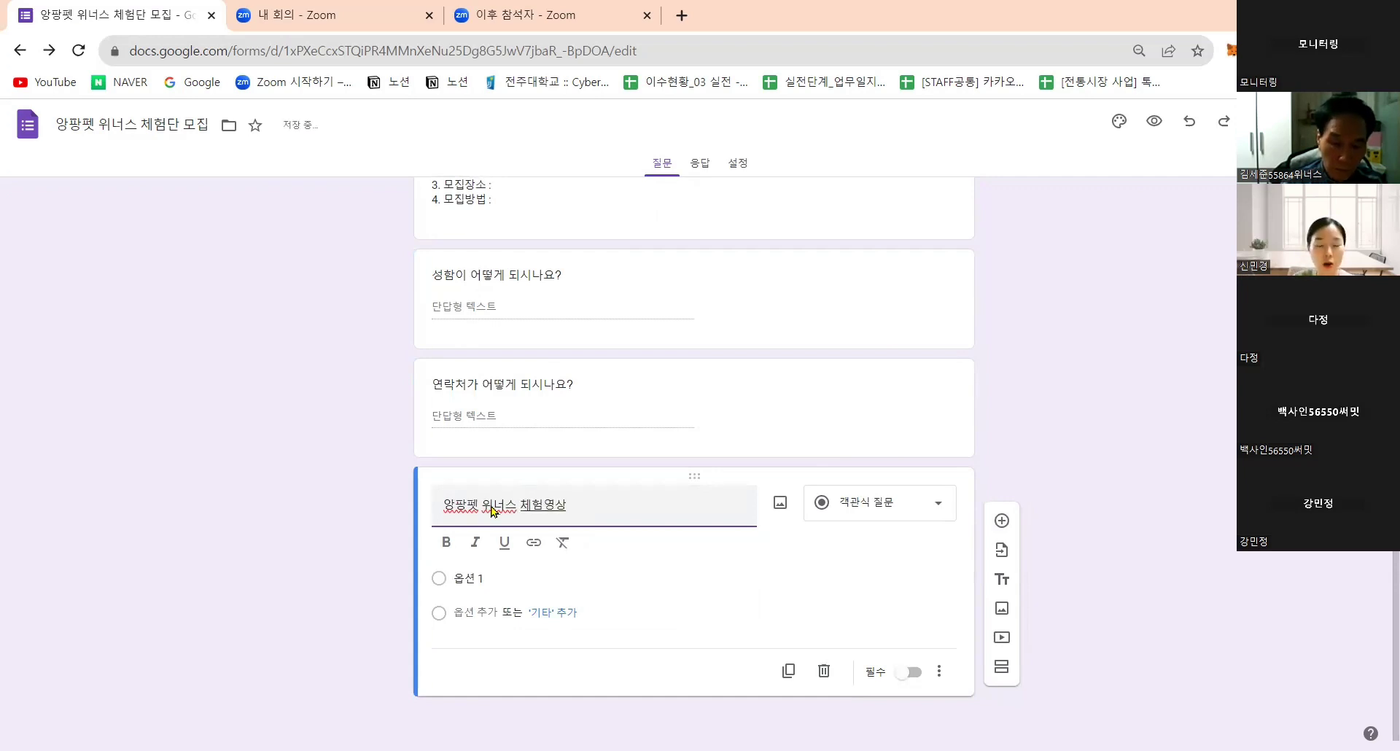
{"action": "left_click", "coordinate": [628, 512]}
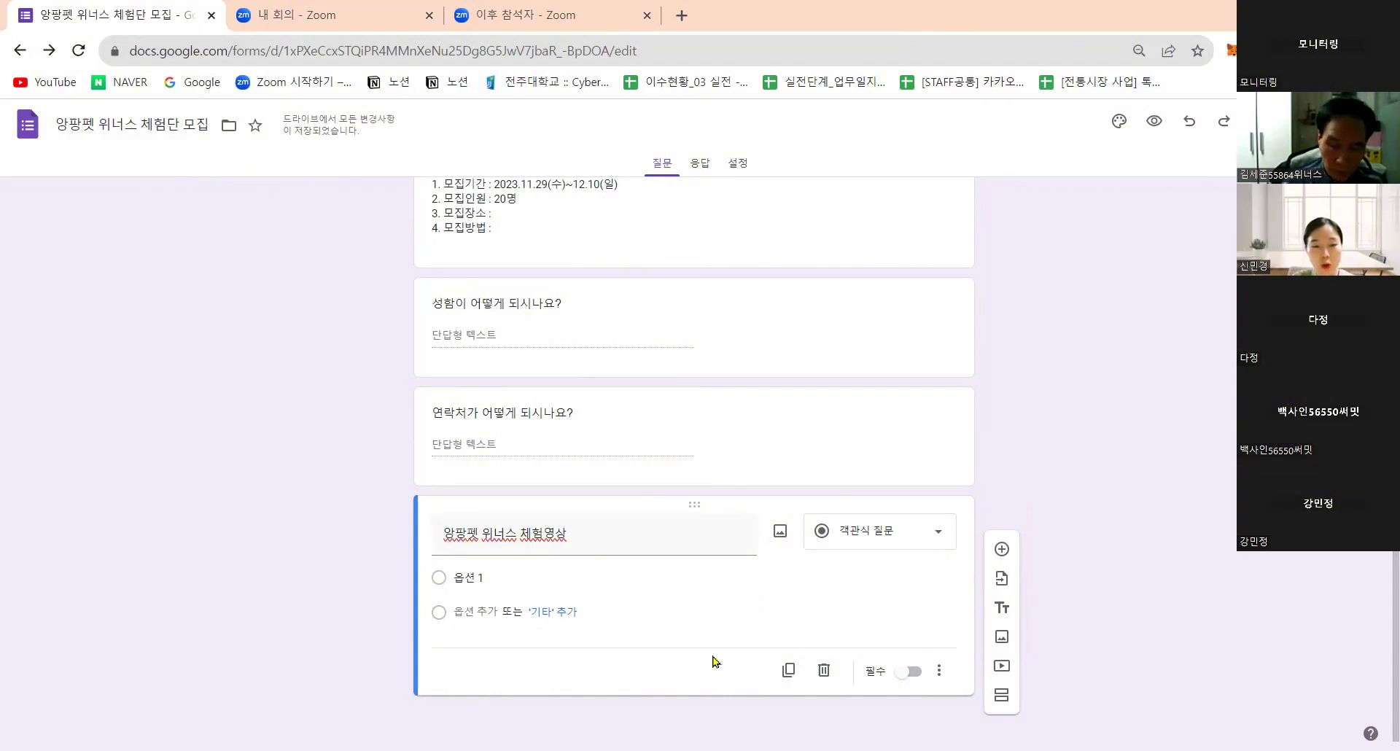
{"action": "left_click", "coordinate": [642, 543]}
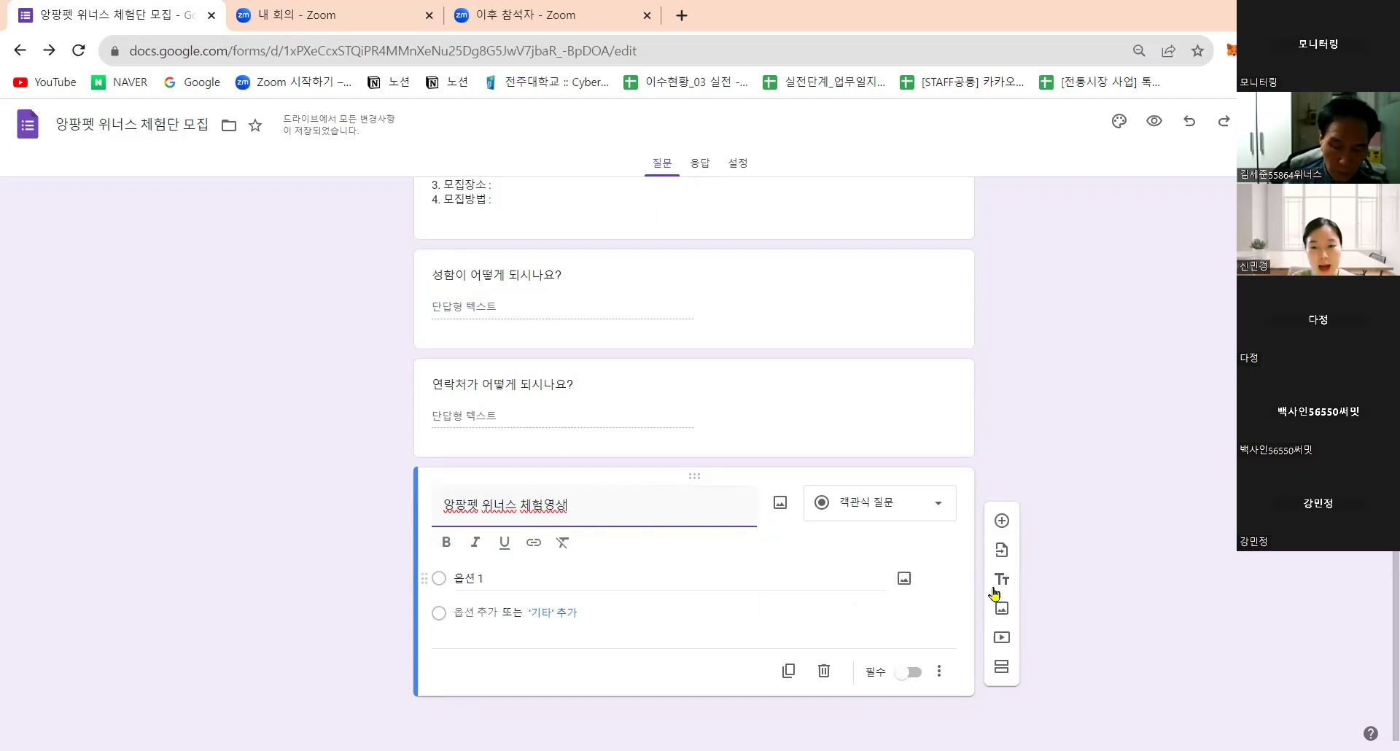
{"action": "left_click", "coordinate": [1002, 642]}
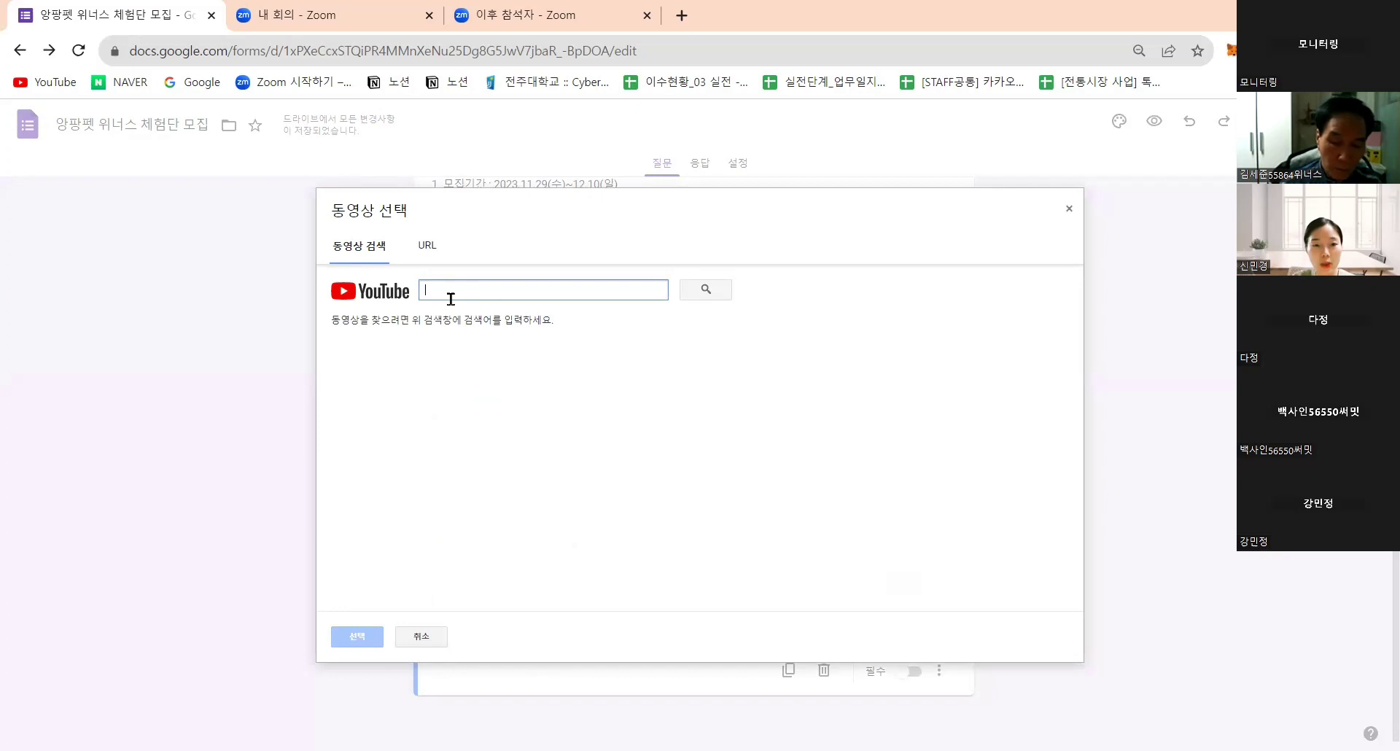
{"action": "type", "text": "https://youtu.be/vhFPcqGKdlc"}
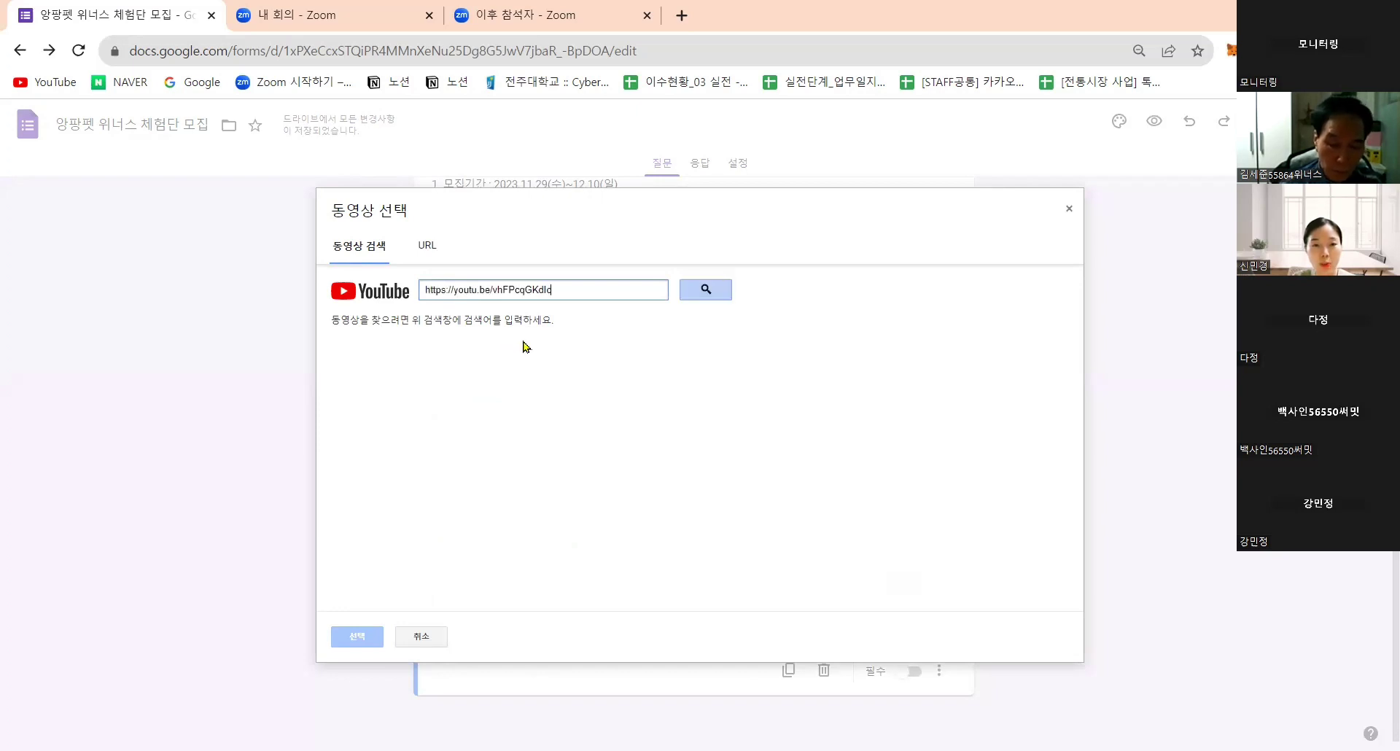
{"action": "left_click", "coordinate": [705, 292]}
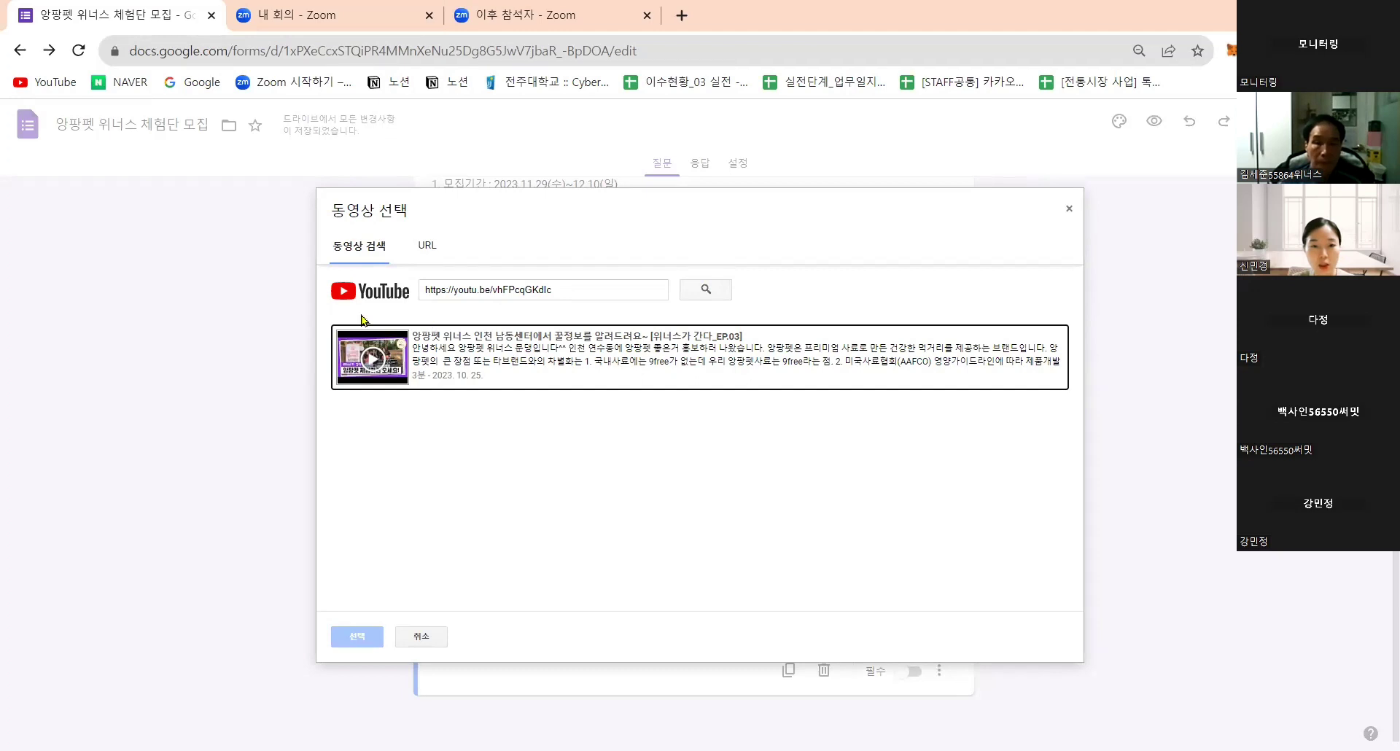
{"action": "left_click", "coordinate": [519, 368]}
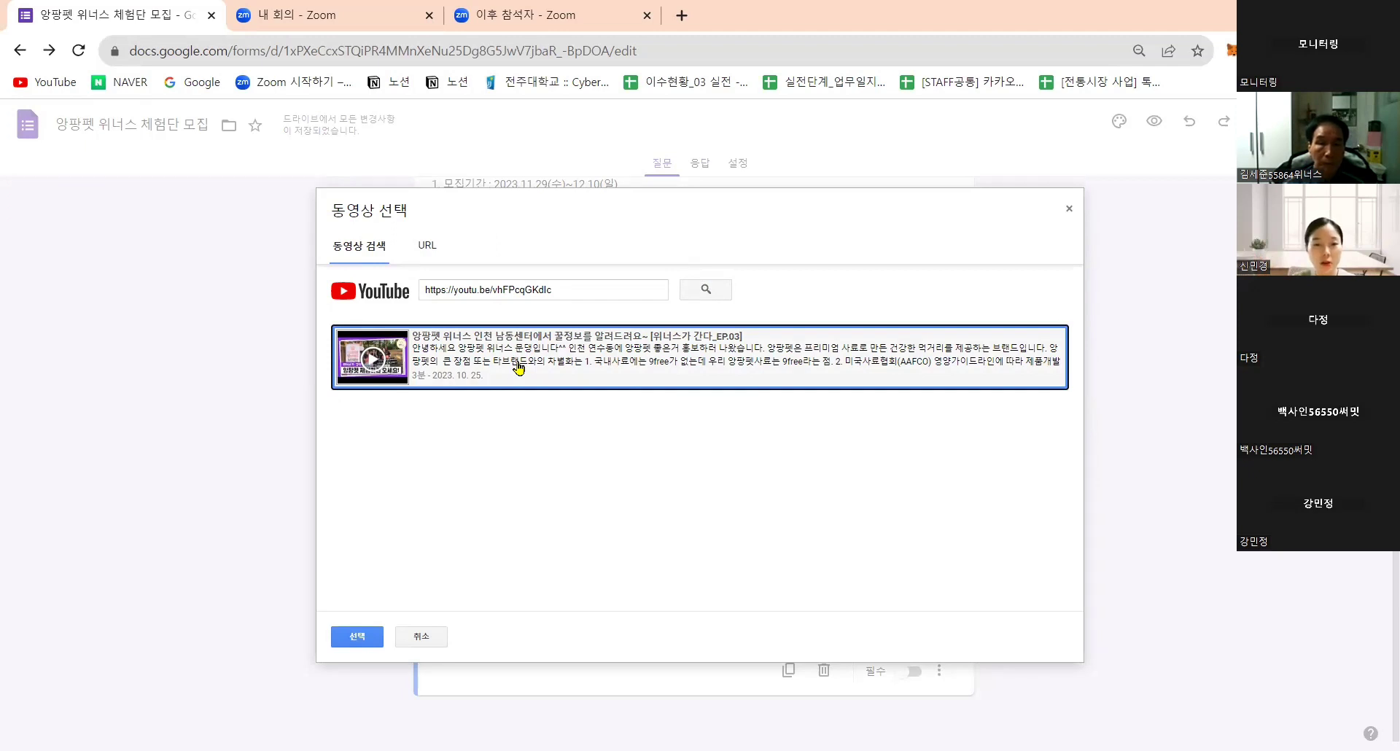
{"action": "left_click", "coordinate": [357, 638]}
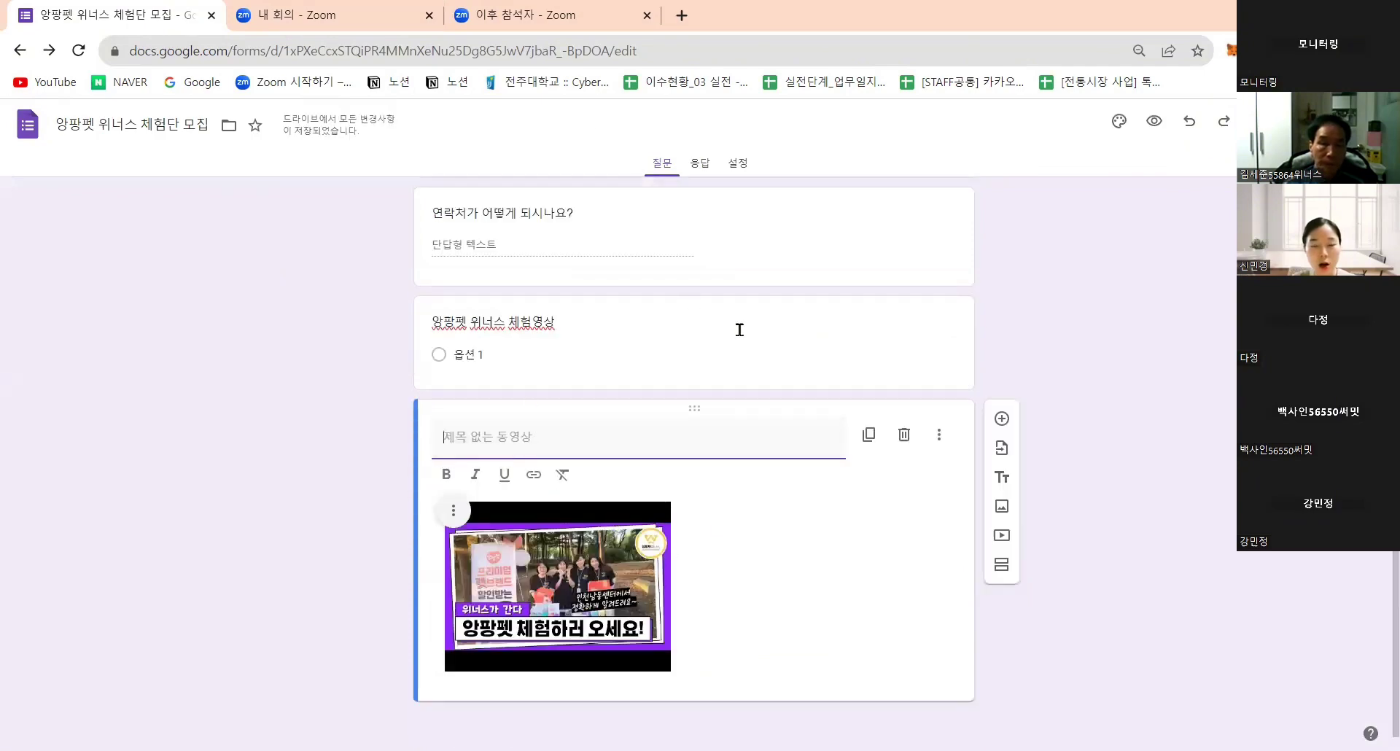
Move the title "앙팡펫 위너스 체험영상" from the multiple-choice question to the video, and delete the emptied question
{"action": "left_click", "coordinate": [550, 332]}
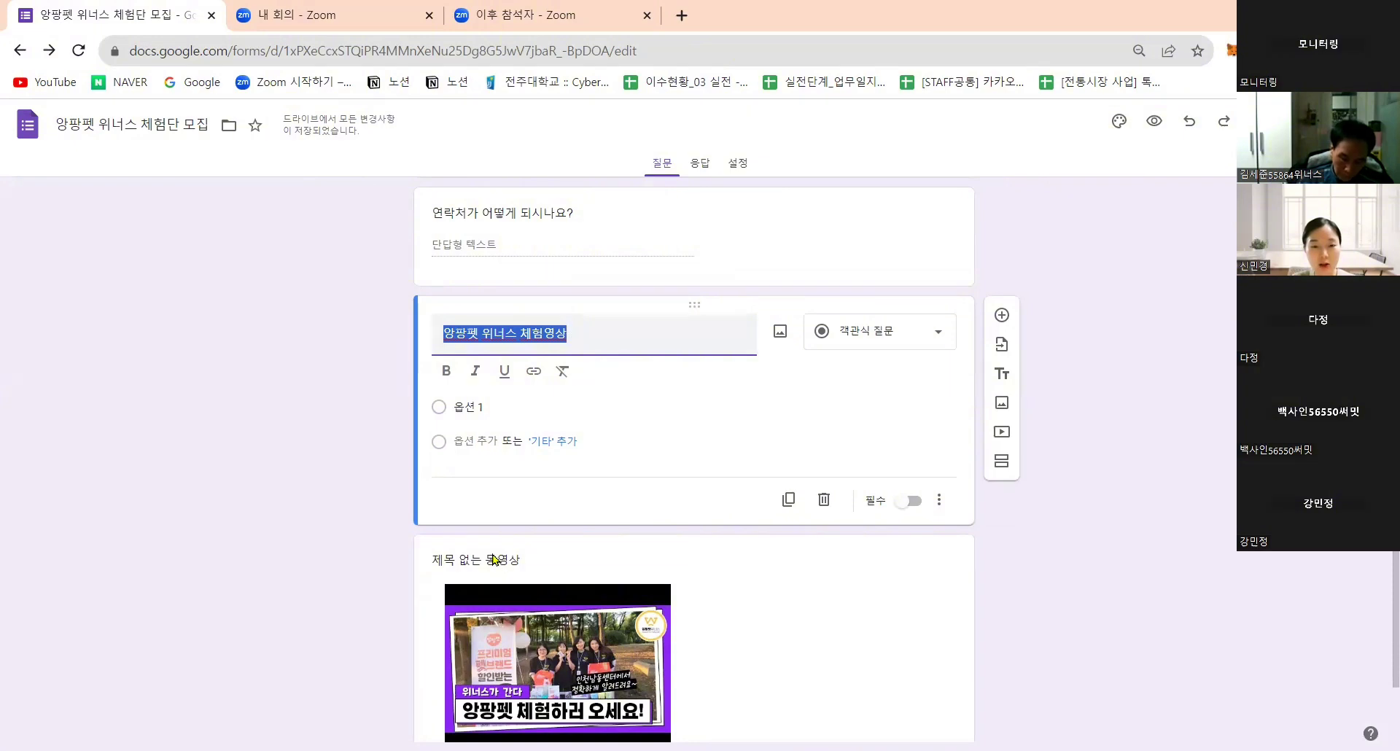
{"action": "key", "text": "ctrl+x"}
{"action": "left_click", "coordinate": [758, 563]}
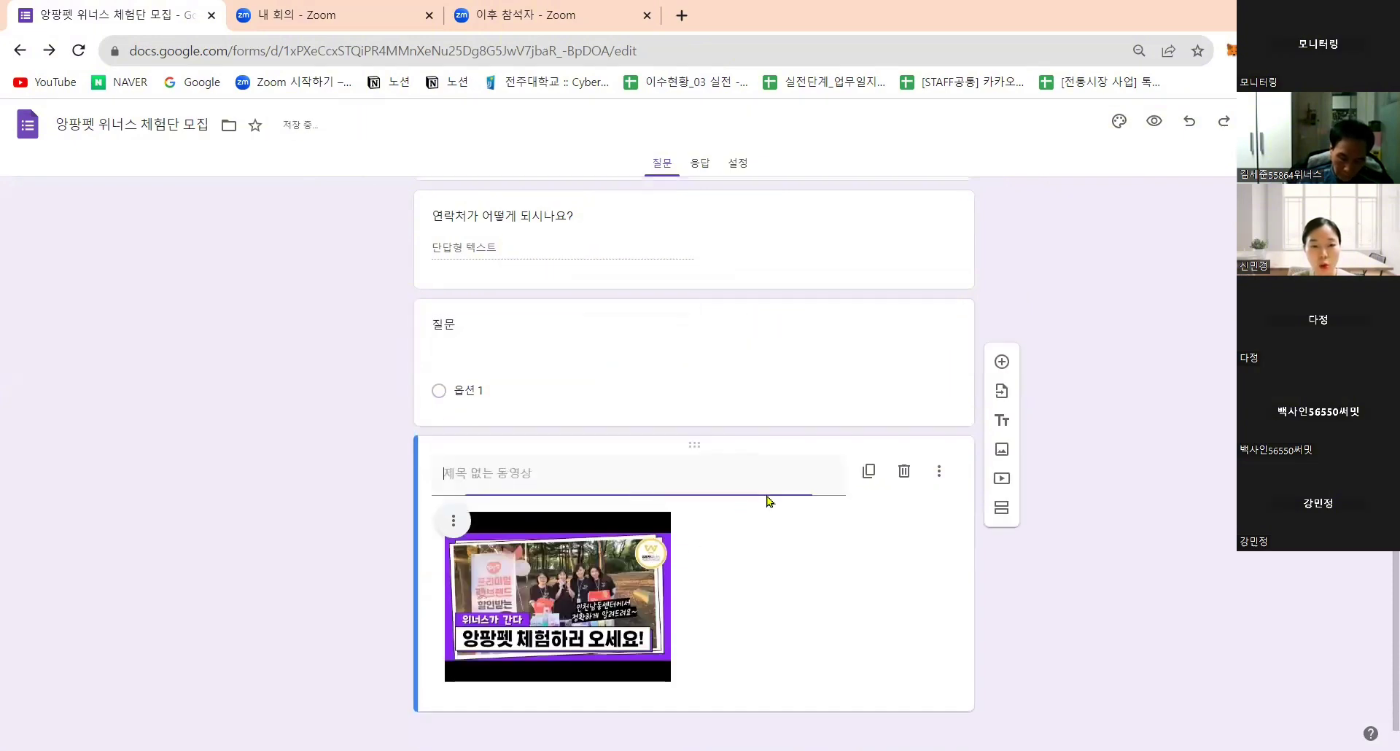
{"action": "key", "text": "ctrl+v"}
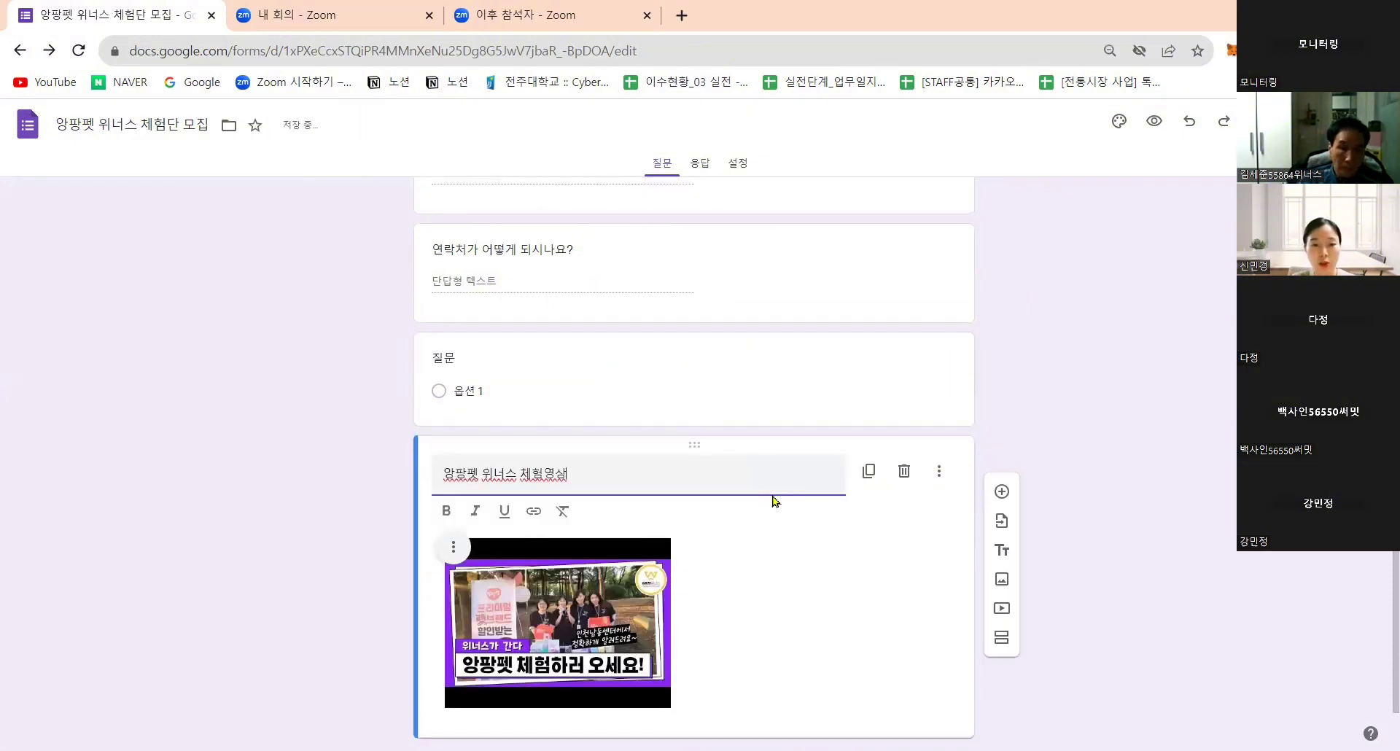
{"action": "left_click", "coordinate": [561, 386]}
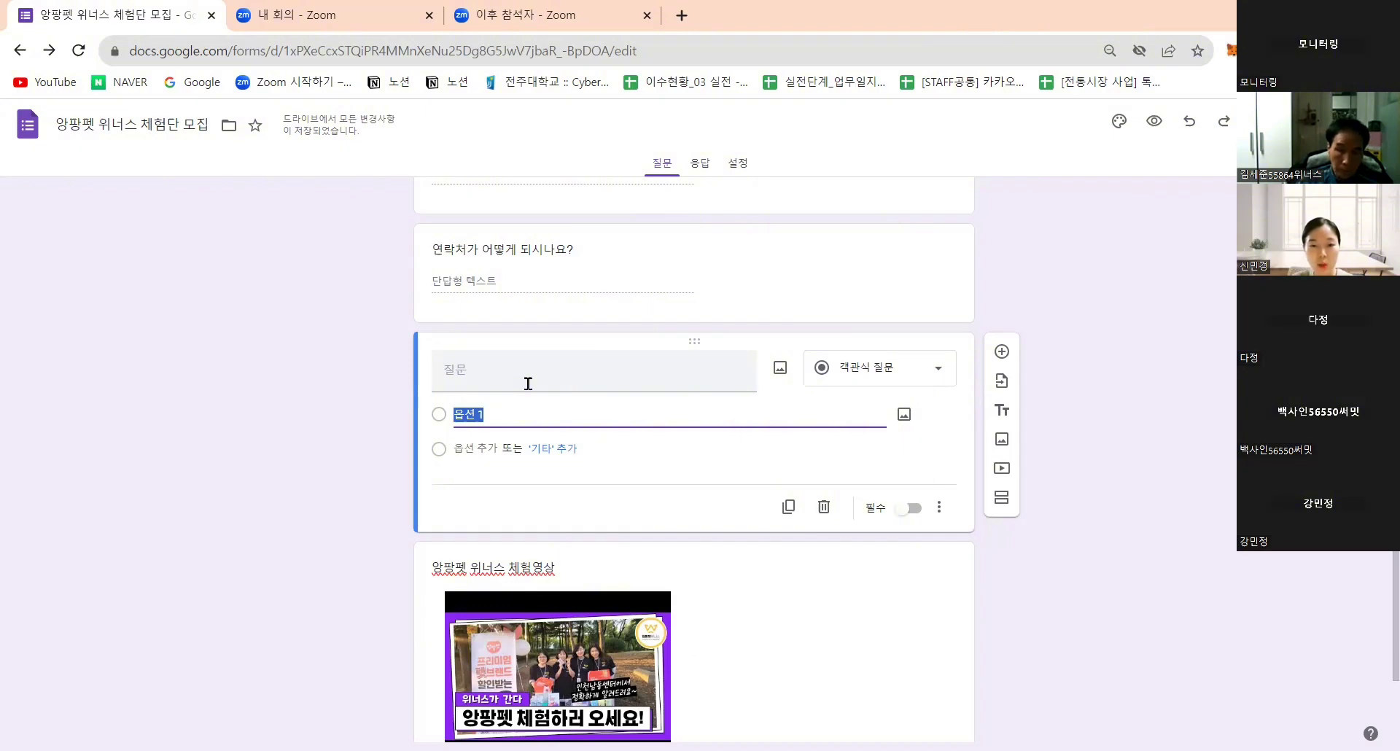
{"action": "left_click", "coordinate": [825, 509]}
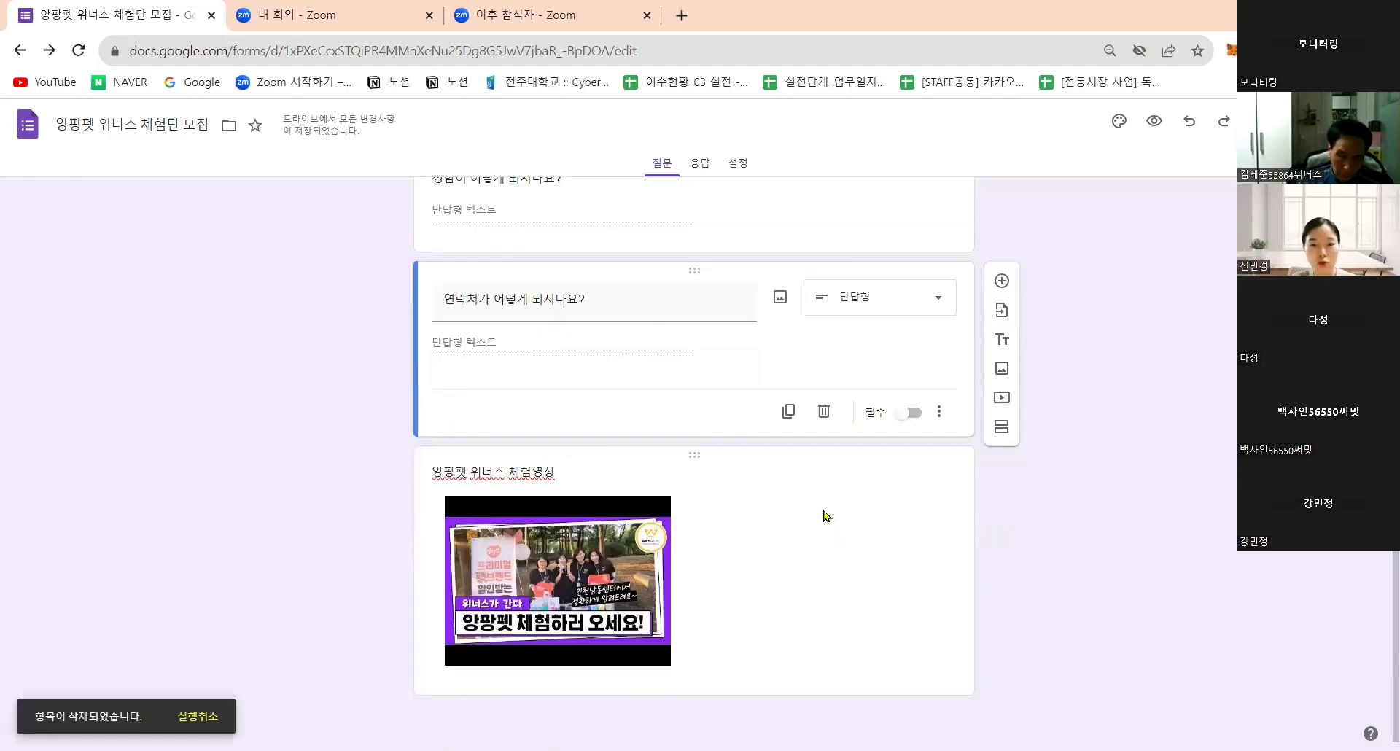
{"action": "scroll", "coordinate": [574, 396], "scroll_direction": "up", "scroll_amount": 3}
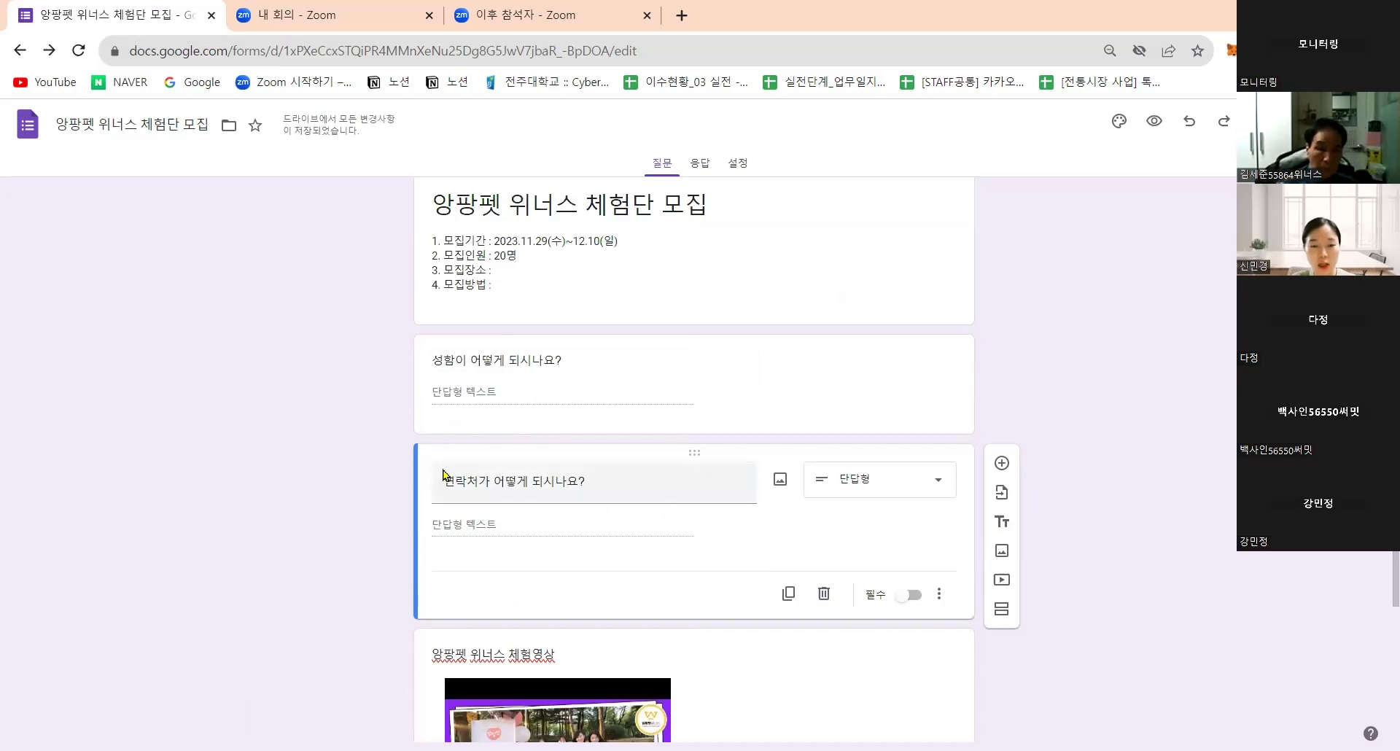
{"action": "scroll", "coordinate": [627, 607], "scroll_direction": "down", "scroll_amount": 3}
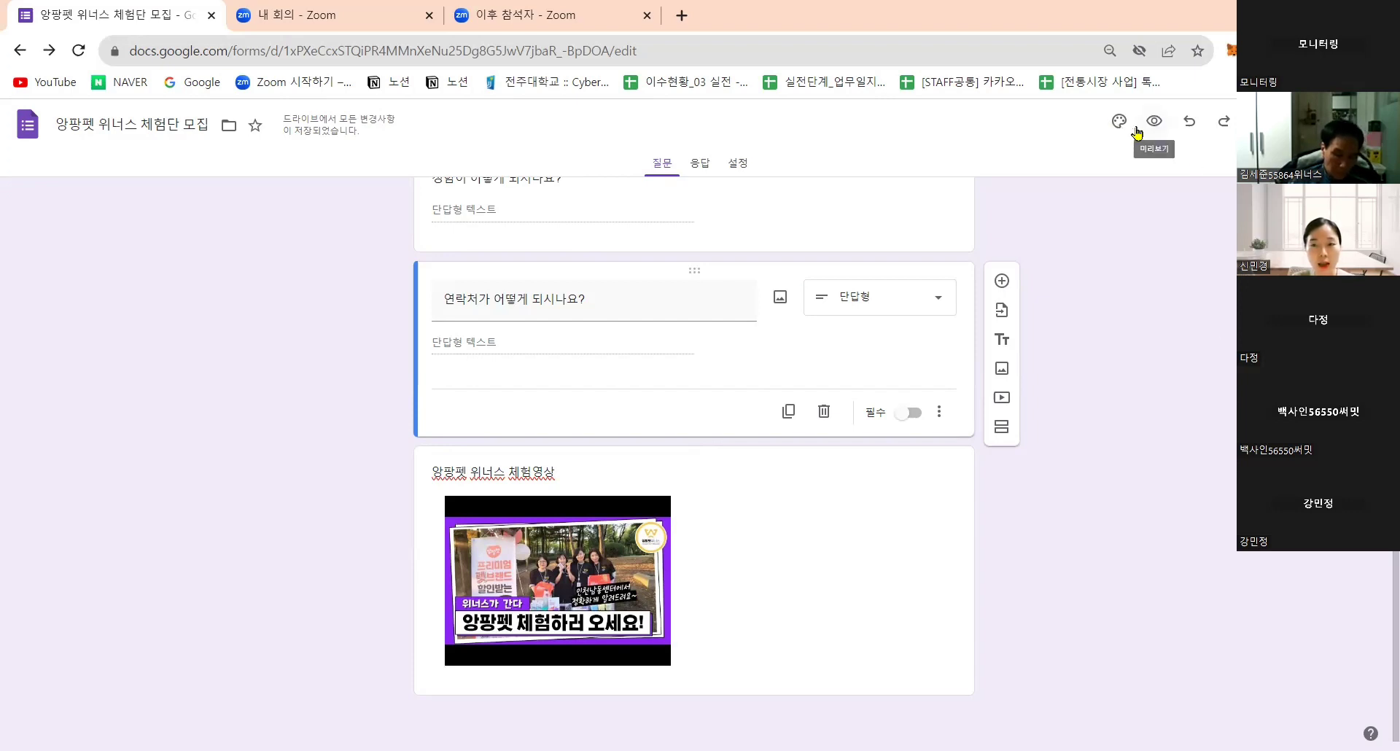
{"action": "key", "text": "ctrl"}
{"action": "key", "text": "ctrl"}
{"action": "key", "text": "ctrl"}
{"action": "key", "text": "ctrl"}
{"action": "key", "text": "ctrl"}
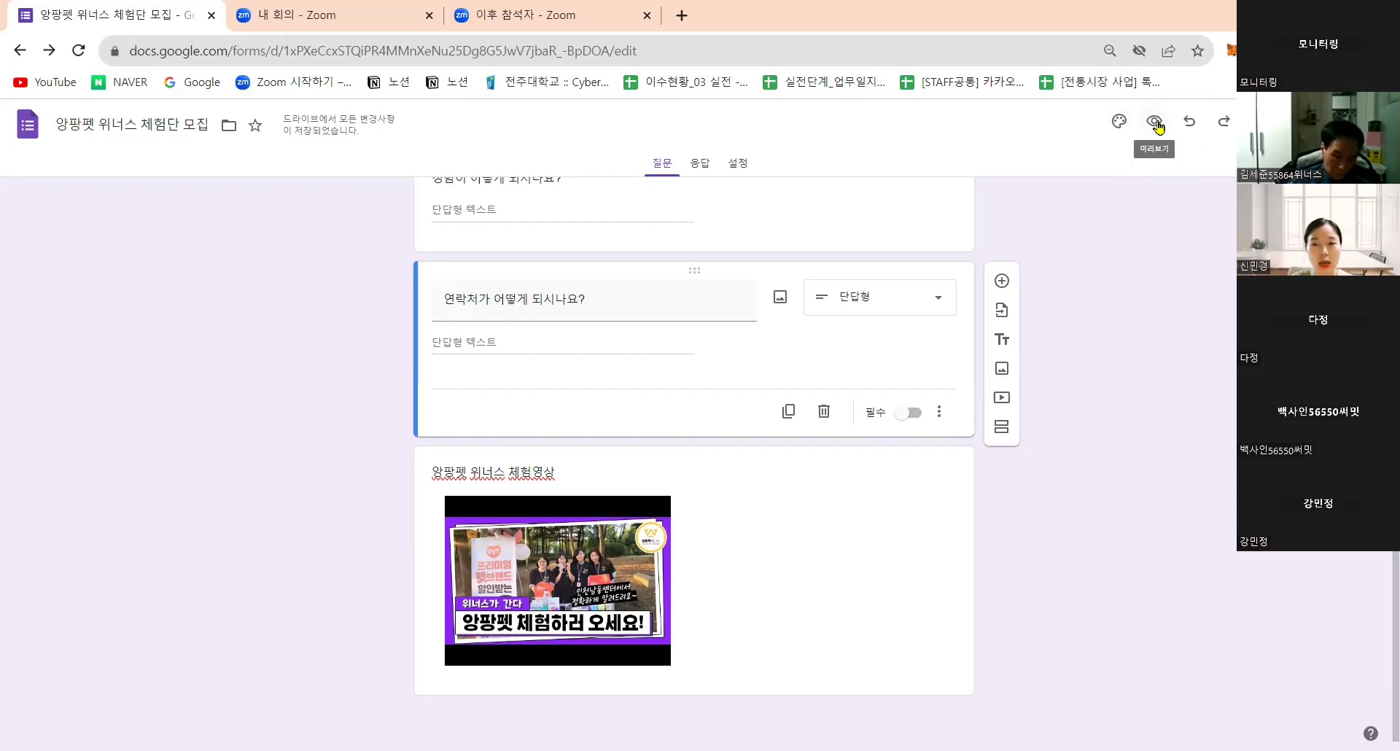
{"action": "key", "text": "ctrl"}
{"action": "key", "text": "ctrl"}
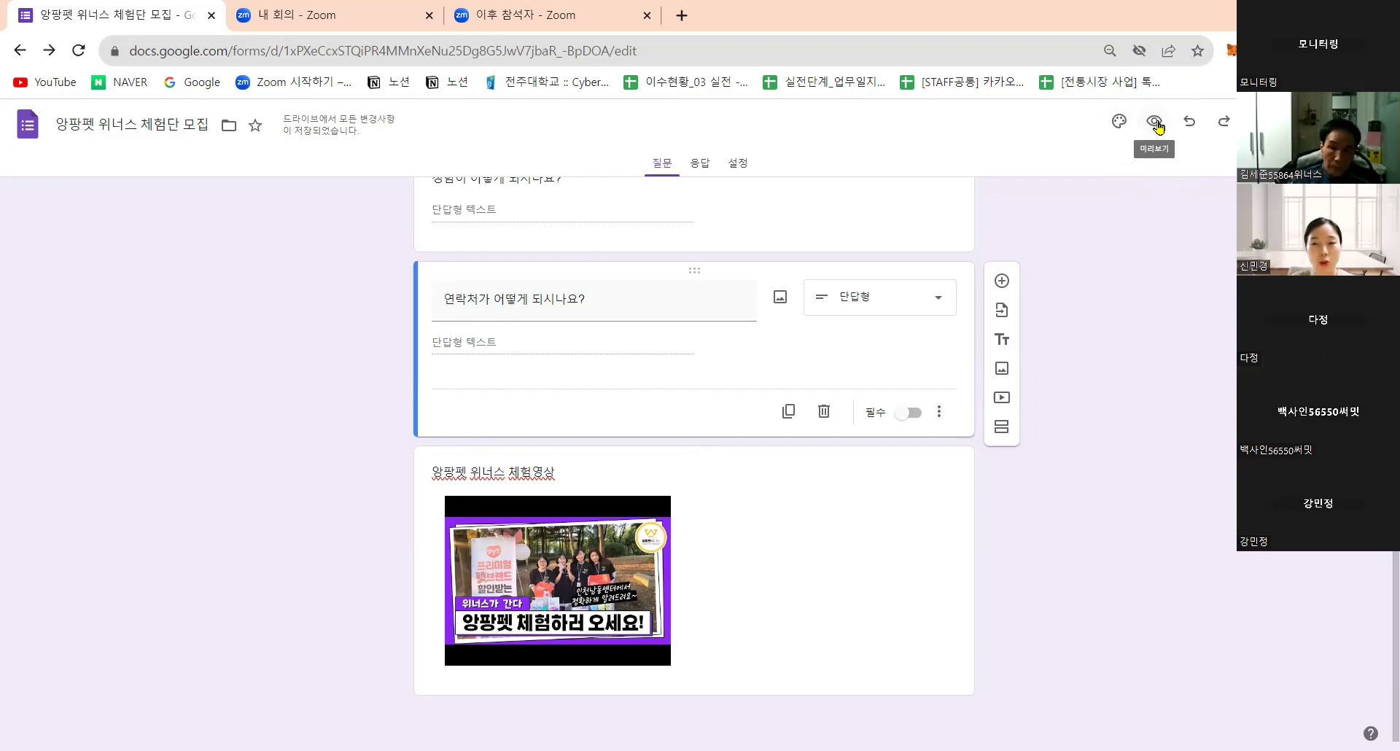
{"action": "key", "text": "ctrl"}
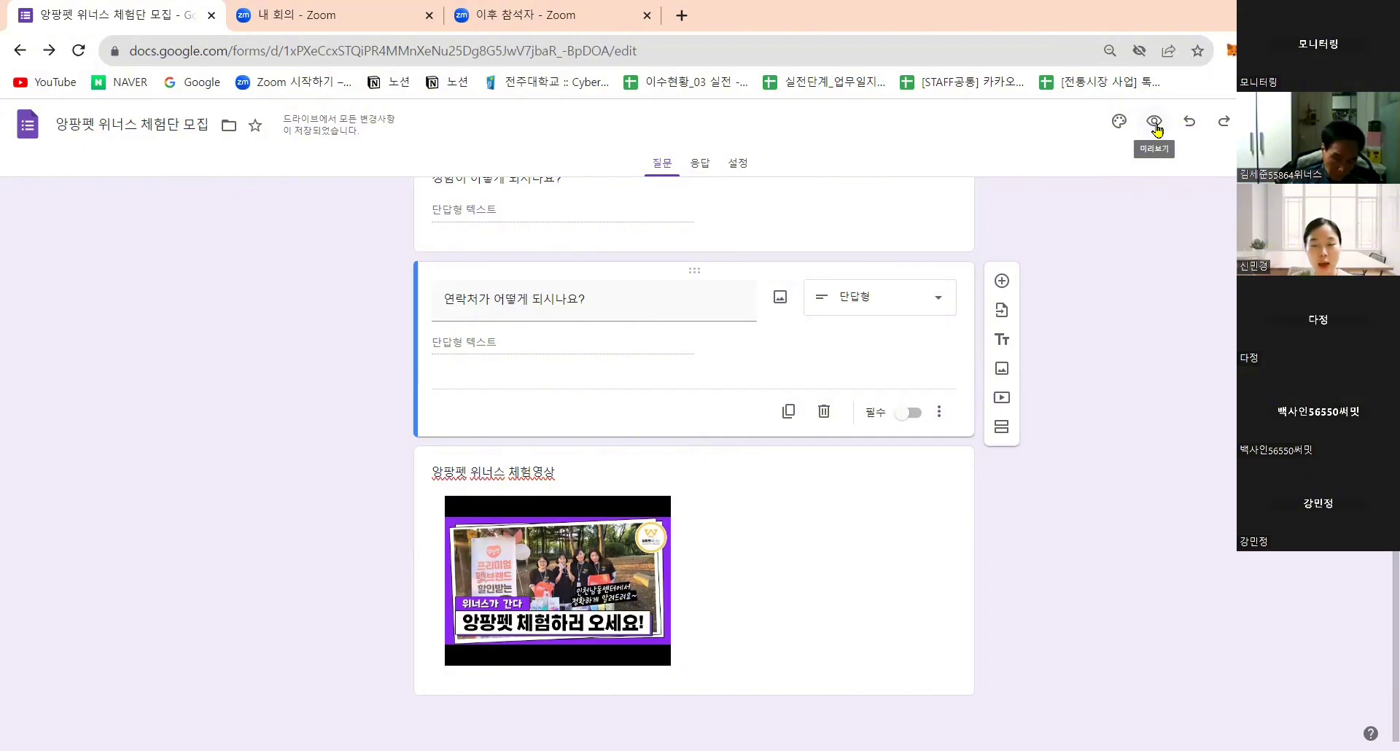
{"action": "key", "text": "ctrl"}
Preview the form as respondents see it, looking over the questions and pausing the embedded video's playback
{"action": "left_click", "coordinate": [1154, 124]}
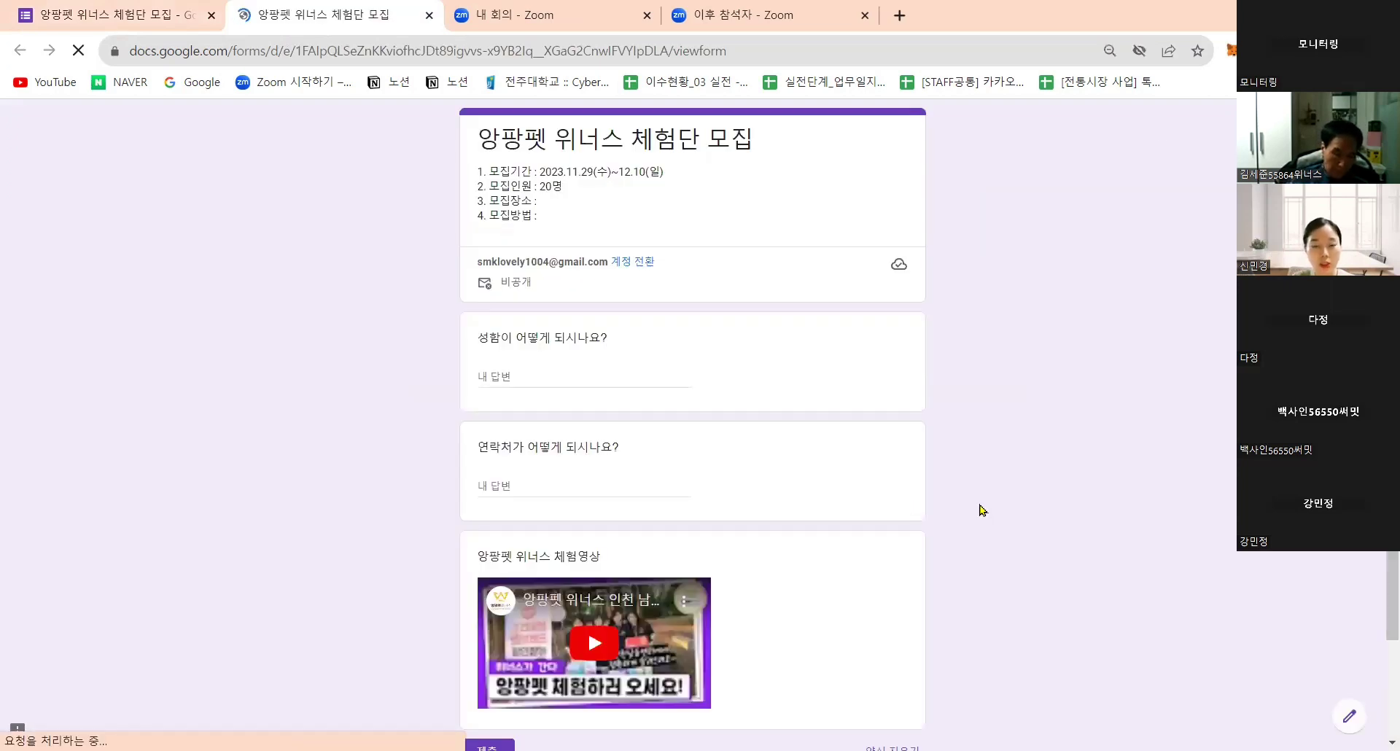
{"action": "scroll", "coordinate": [1010, 484], "scroll_direction": "down", "scroll_amount": 1}
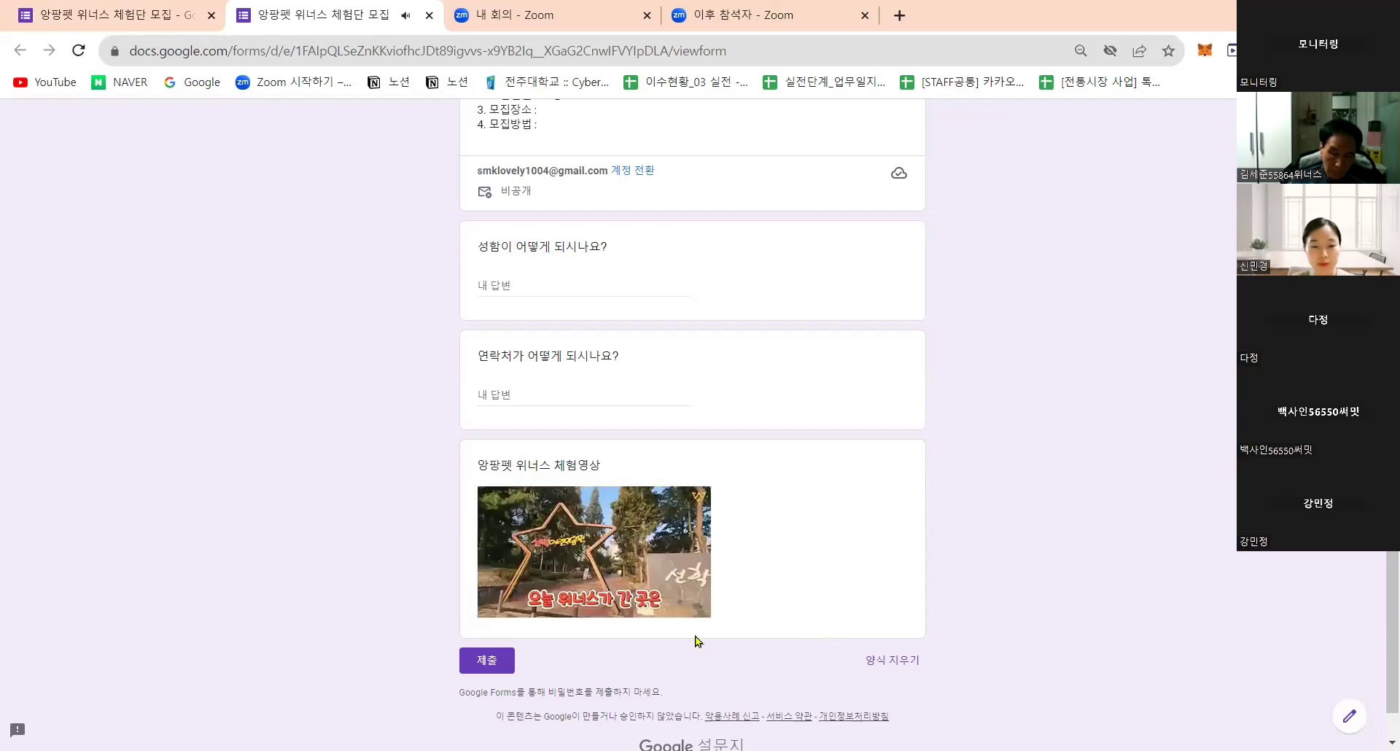
{"action": "left_click", "coordinate": [500, 609]}
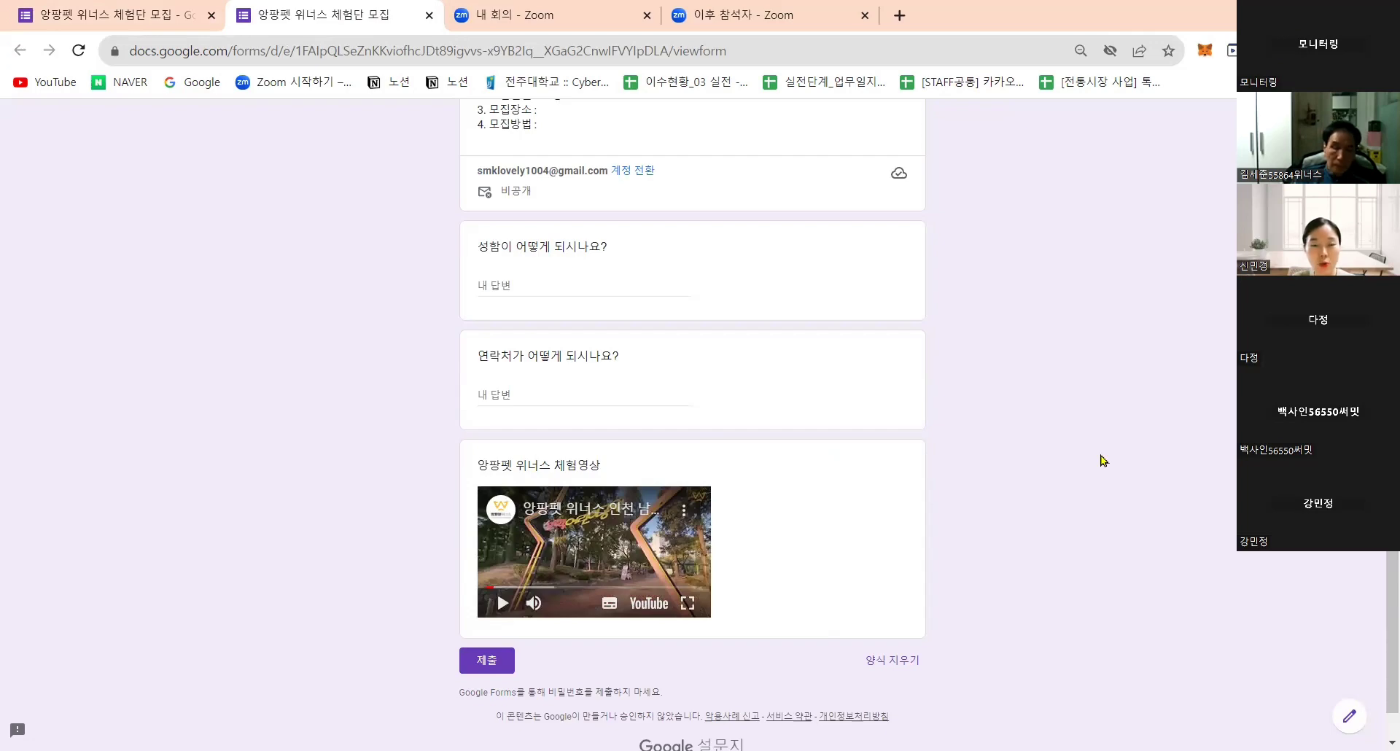
{"action": "scroll", "coordinate": [1103, 459], "scroll_direction": "up", "scroll_amount": 2}
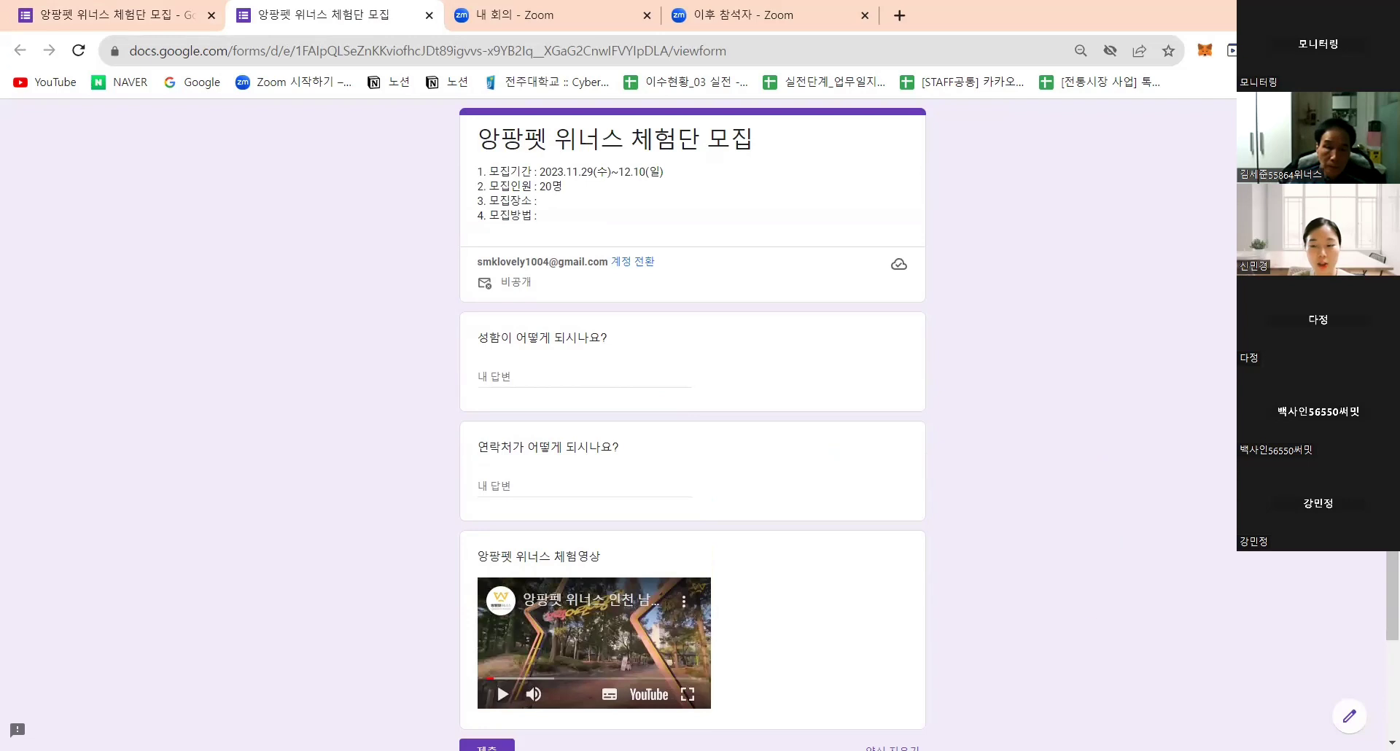
{"action": "left_click", "coordinate": [1350, 723]}
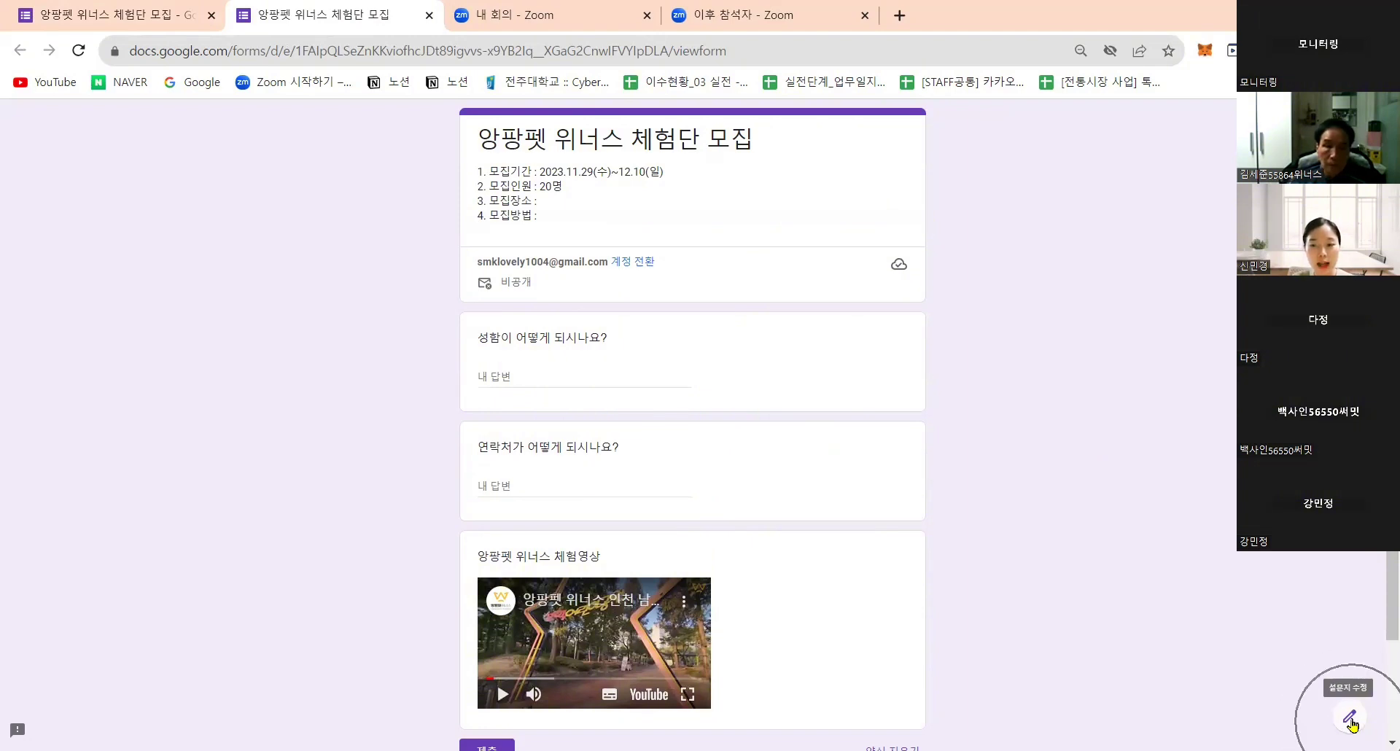
{"action": "left_click", "coordinate": [1350, 723]}
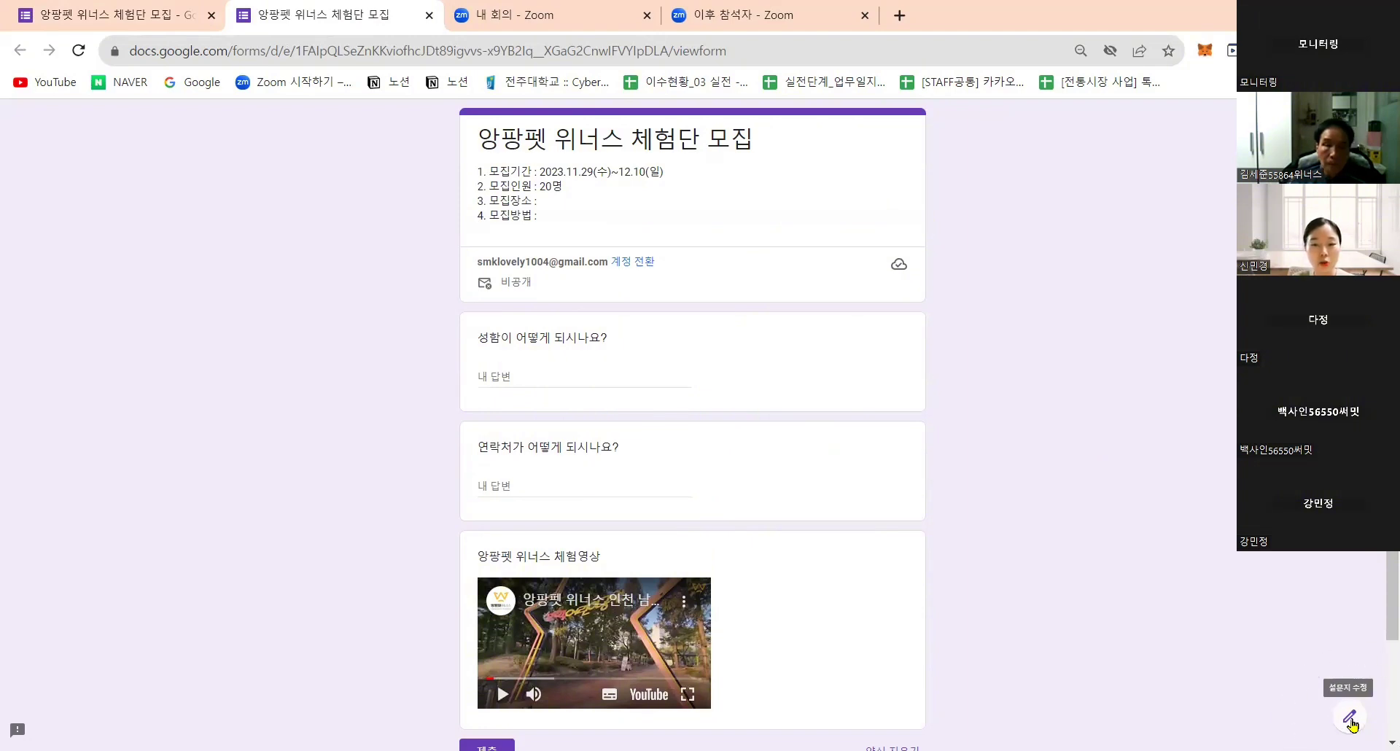
Return from the preview to editing the form and add a new question below the "앙팡펫 위너스 체험영상" video
{"action": "left_click", "coordinate": [1350, 723]}
{"action": "left_click", "coordinate": [1350, 723]}
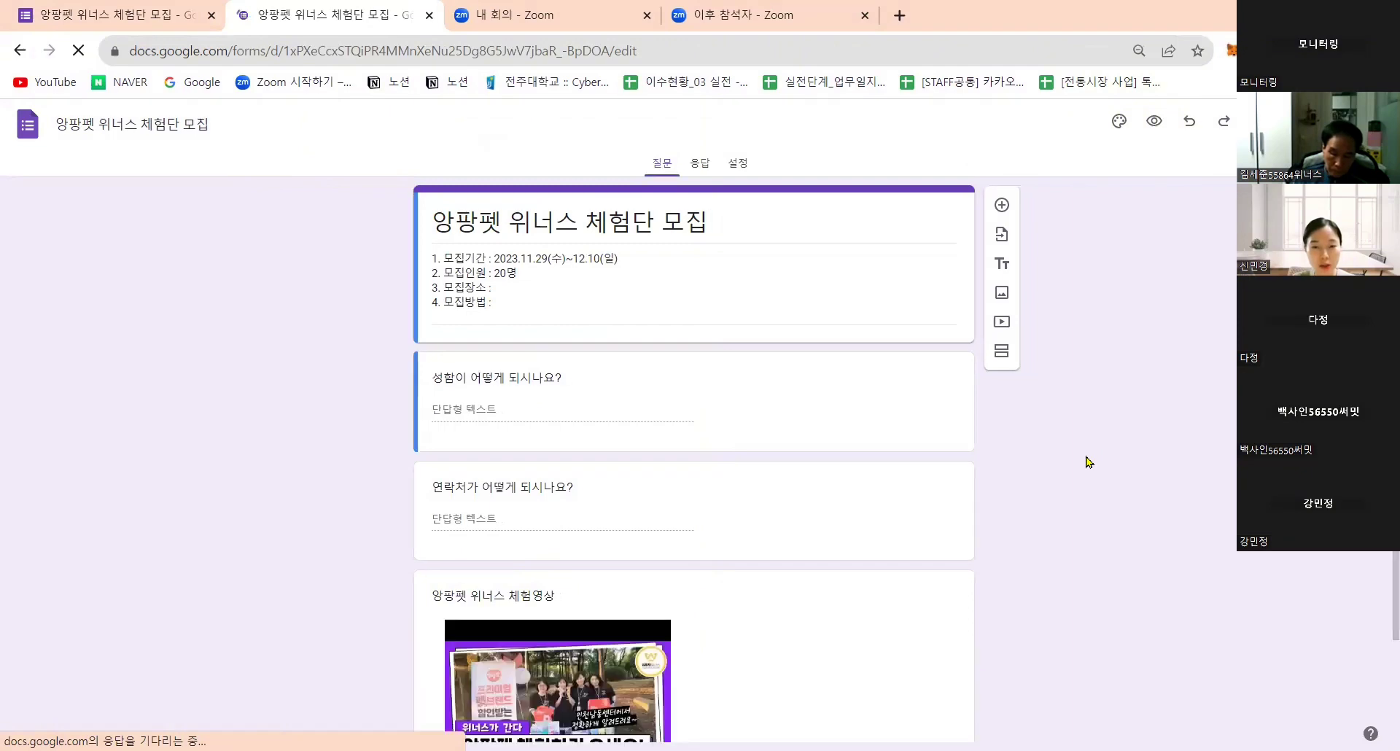
{"action": "scroll", "coordinate": [1088, 463], "scroll_direction": "down", "scroll_amount": 1}
{"action": "scroll", "coordinate": [1088, 463], "scroll_direction": "down", "scroll_amount": 1}
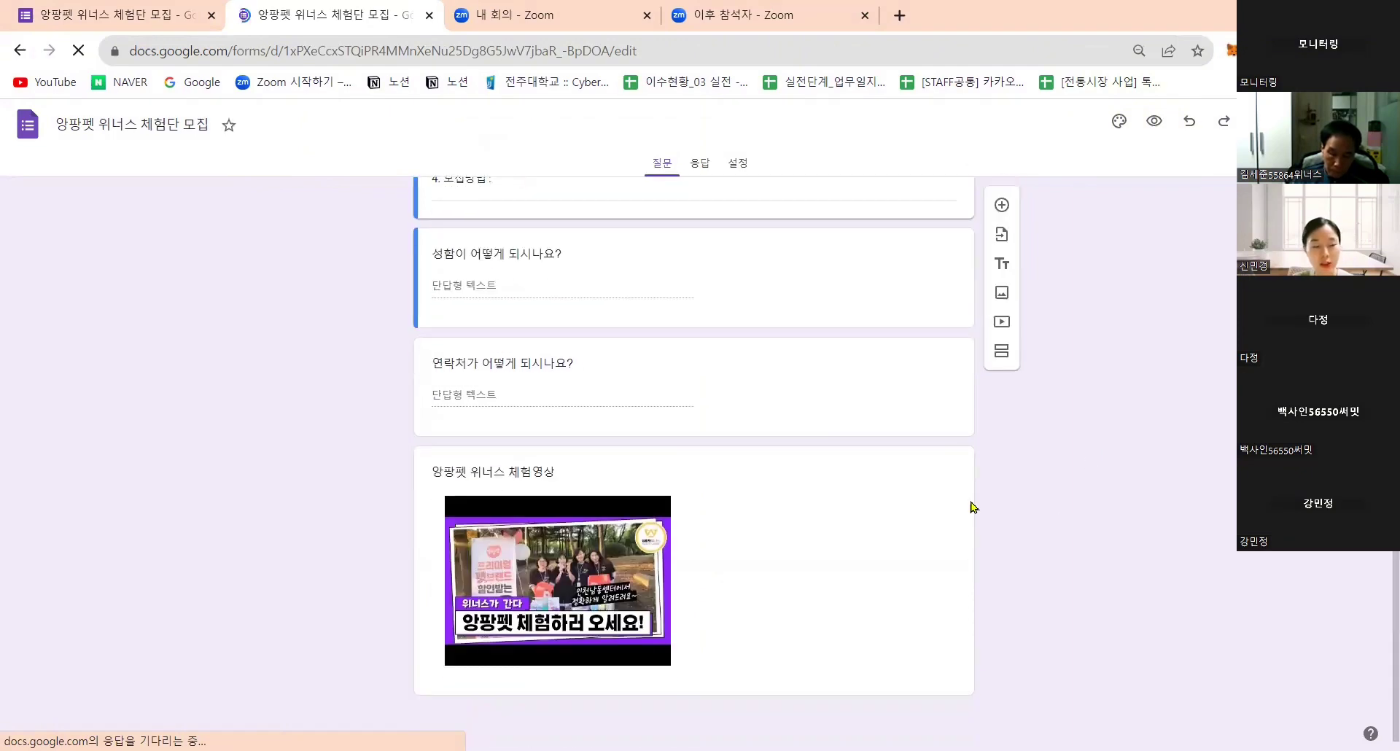
{"action": "left_click", "coordinate": [902, 550]}
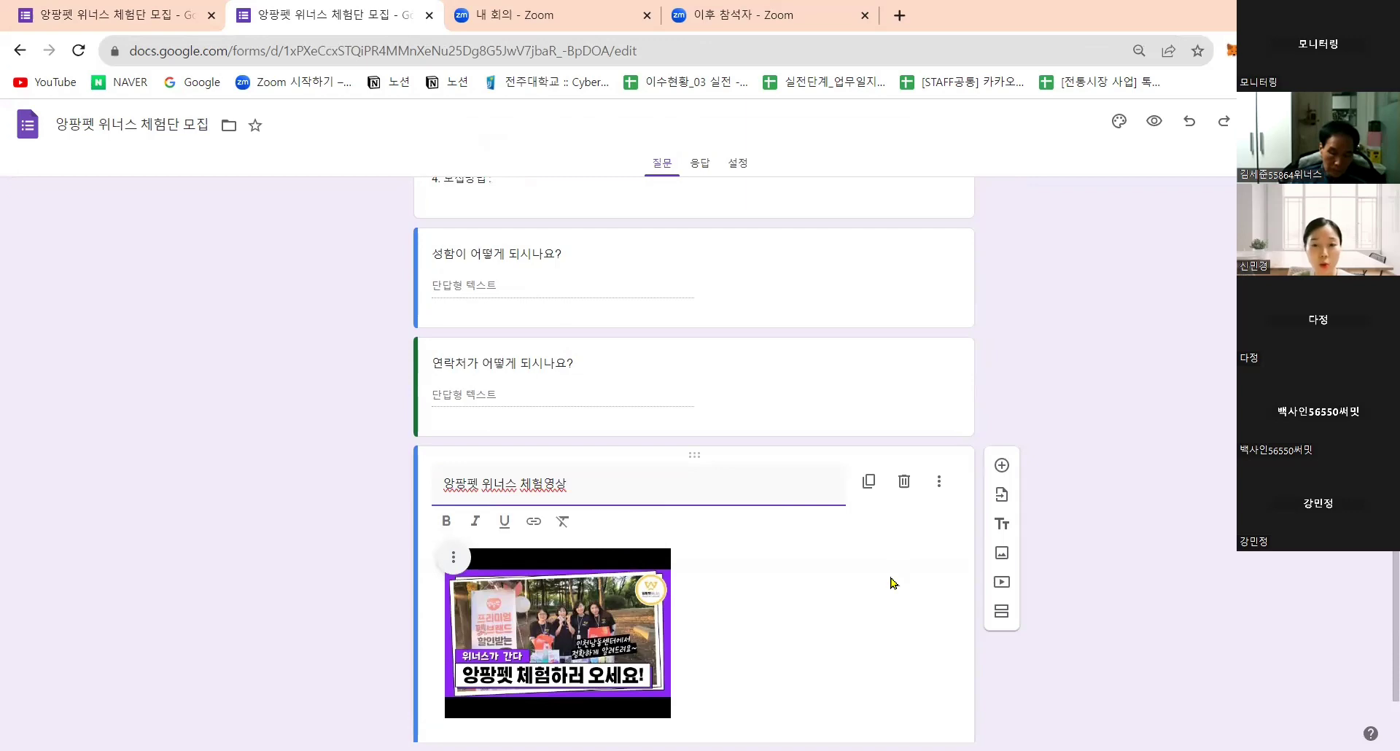
{"action": "scroll", "coordinate": [898, 573], "scroll_direction": "down", "scroll_amount": 1}
{"action": "left_click", "coordinate": [1003, 414]}
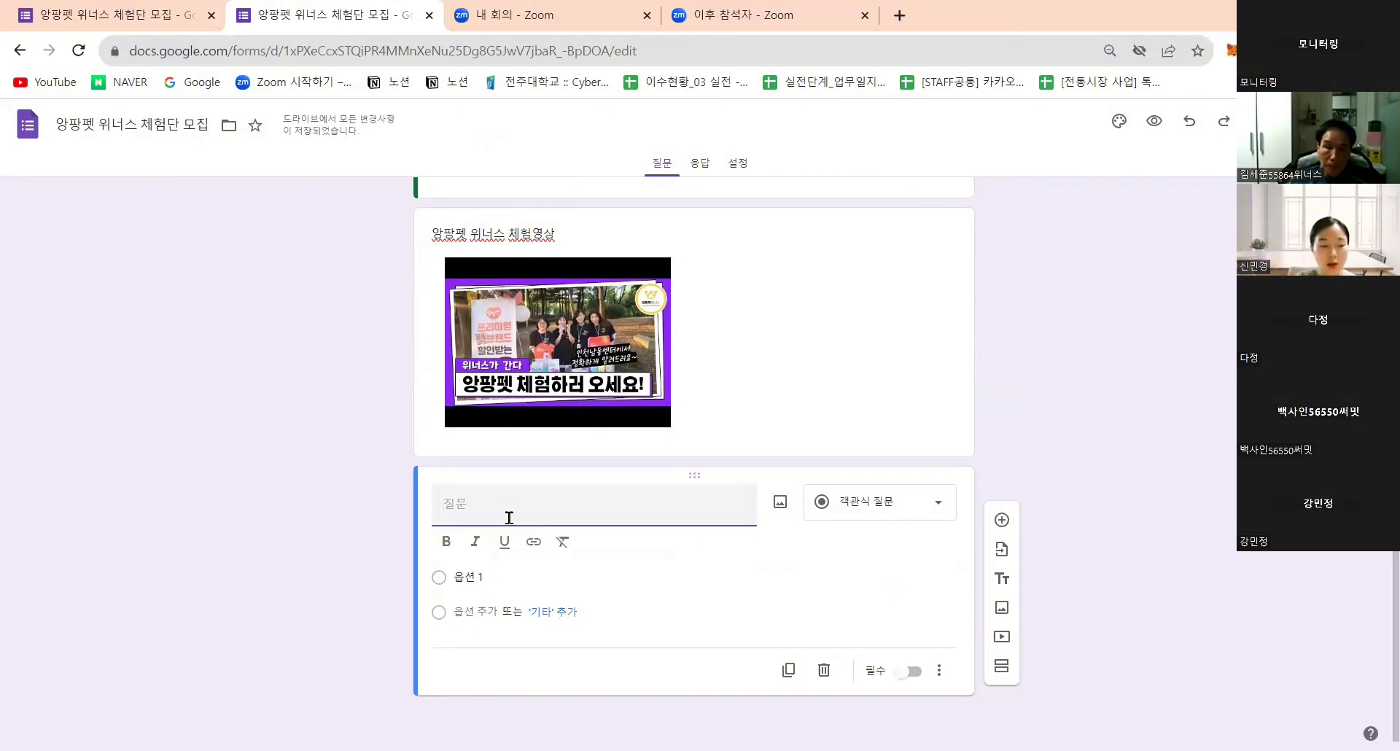
Title the new question "체험단에 대해 궁금하신 사항이 있으신가요?" as a long-answer (장문형) question
{"action": "type", "text": "체험단"}
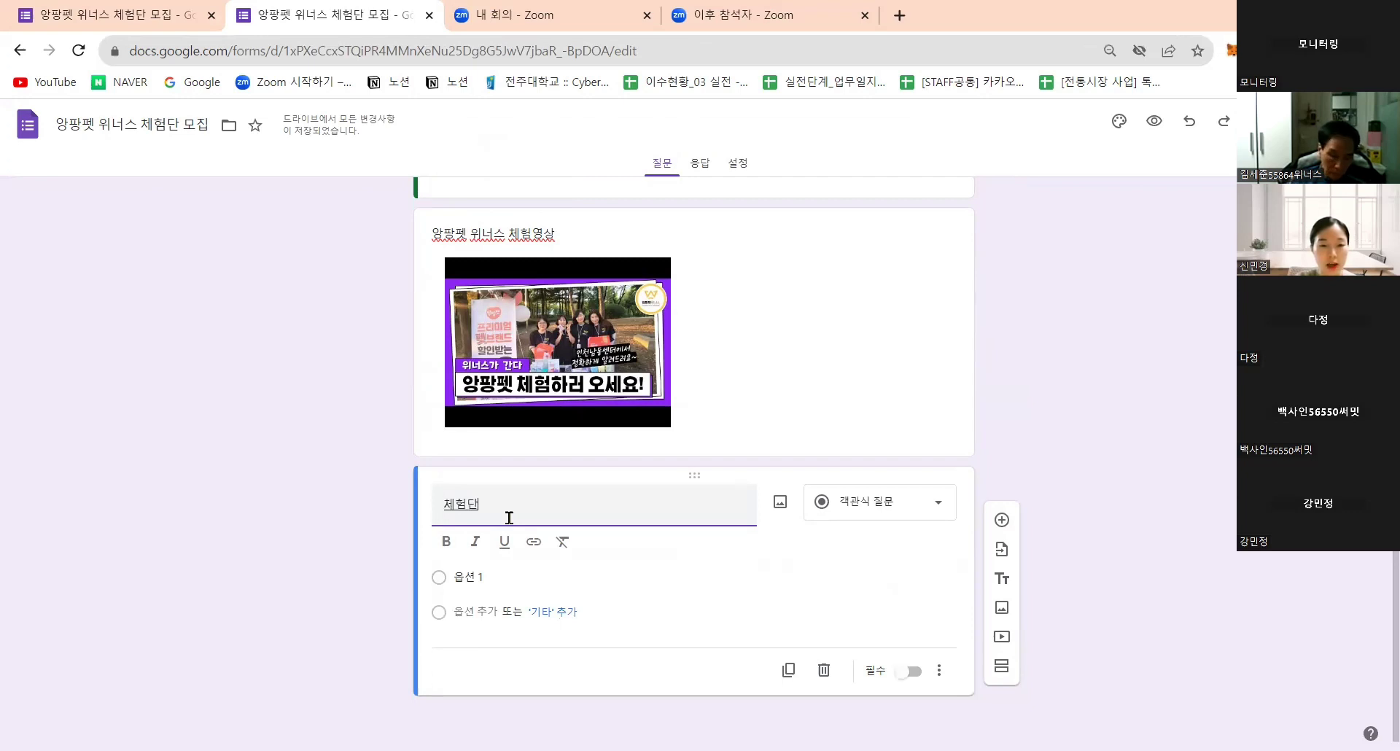
{"action": "type", "text": "에"}
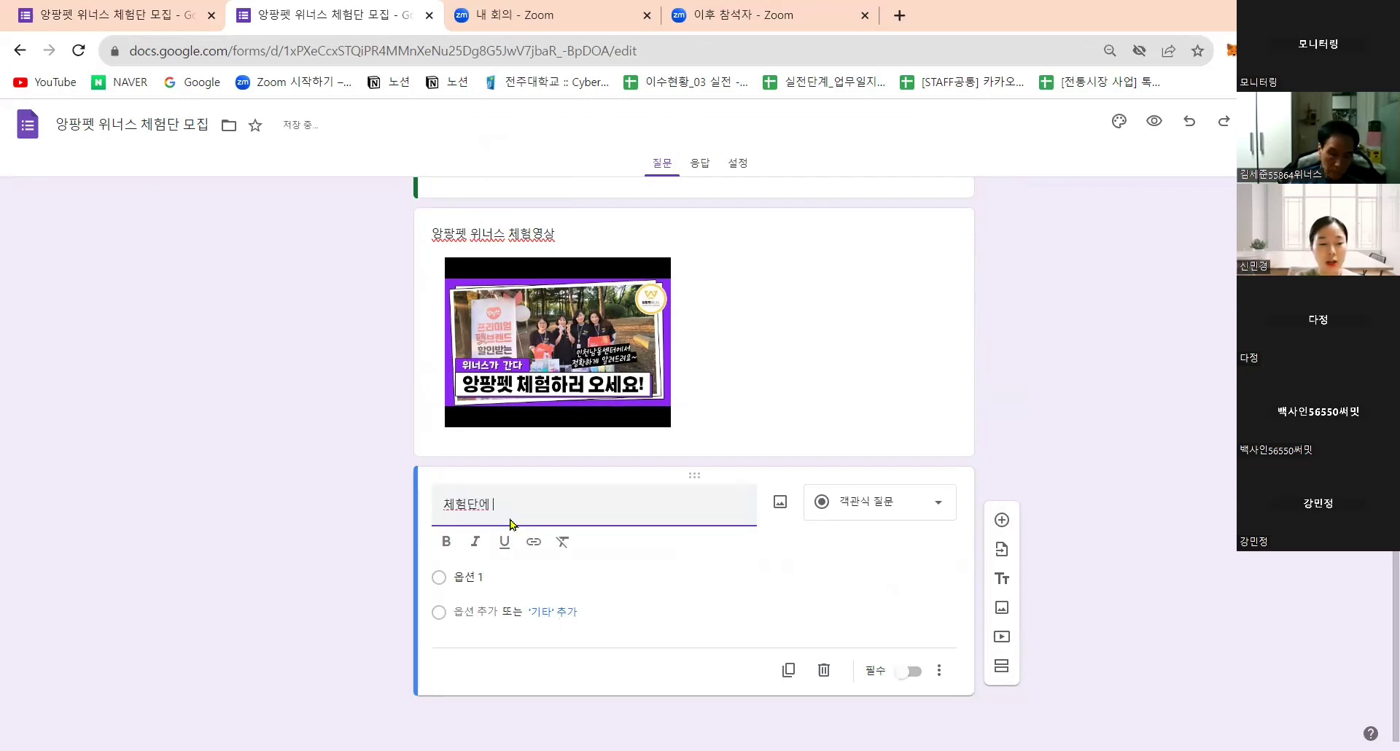
{"action": "type", "text": " 대해"}
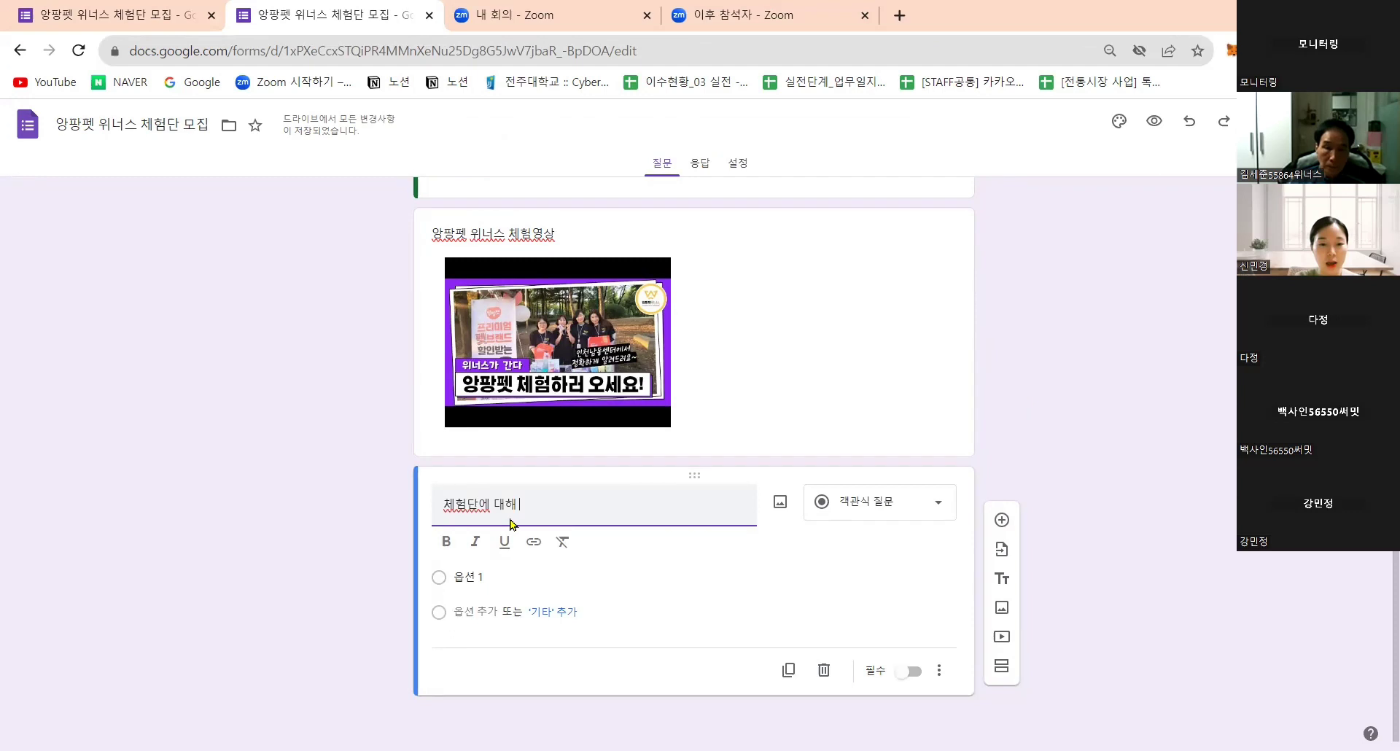
{"action": "type", "text": " 궁금하신 사항에"}
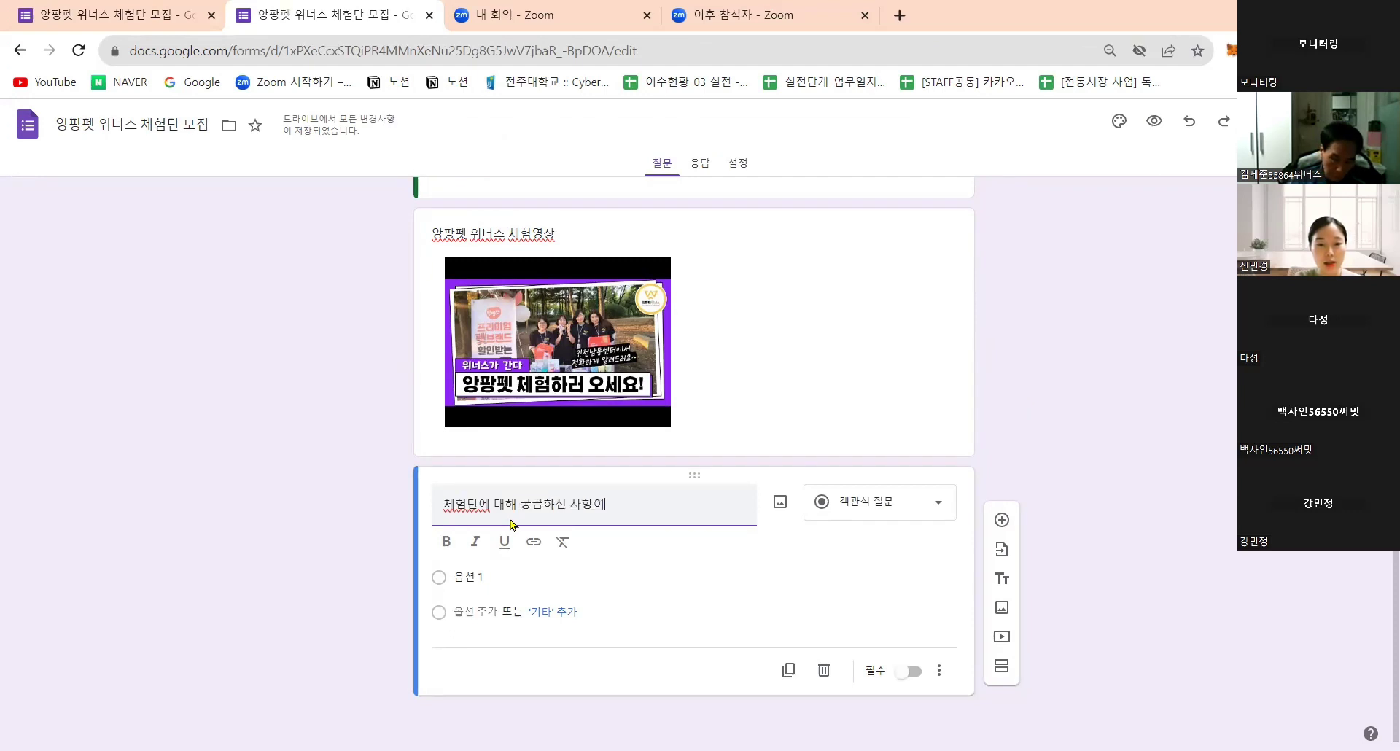
{"action": "key", "text": "BackSpace"}
{"action": "type", "text": "이 있으신가요"}
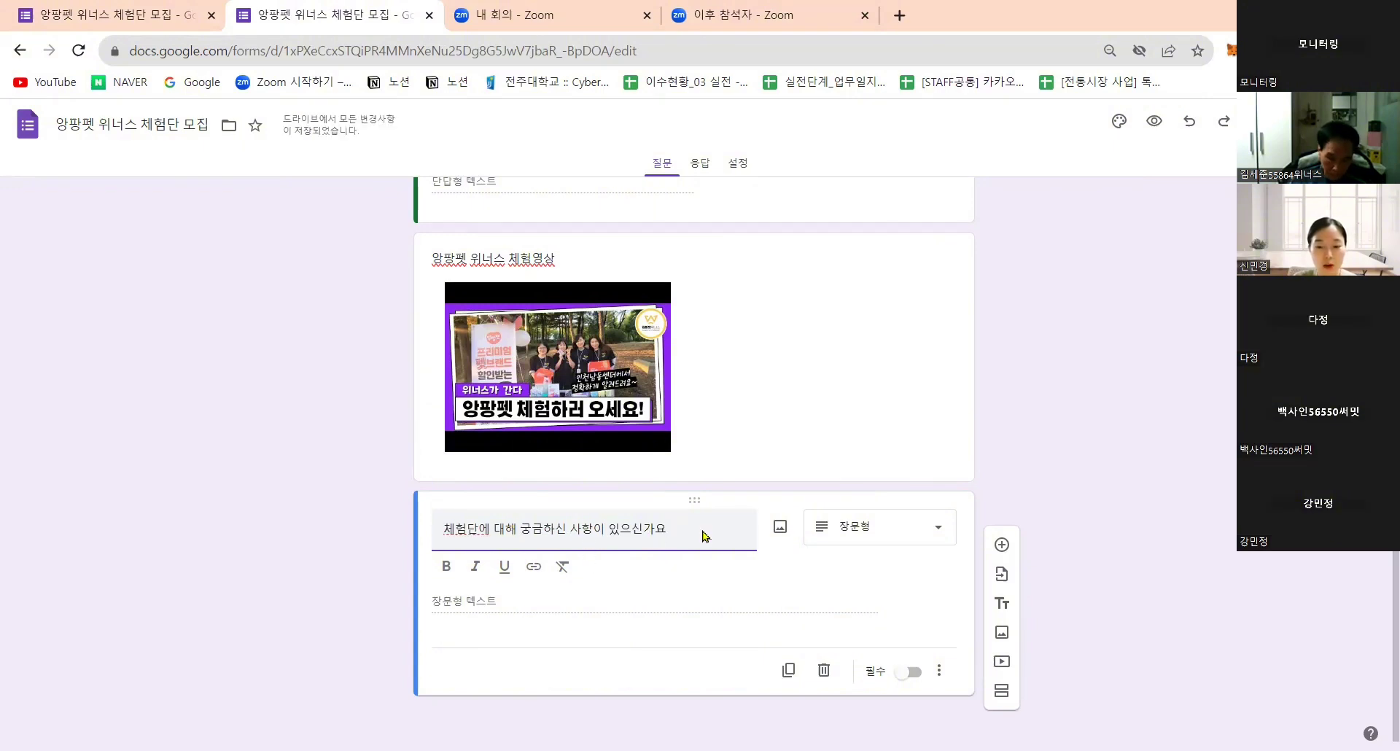
{"action": "type", "text": "?"}
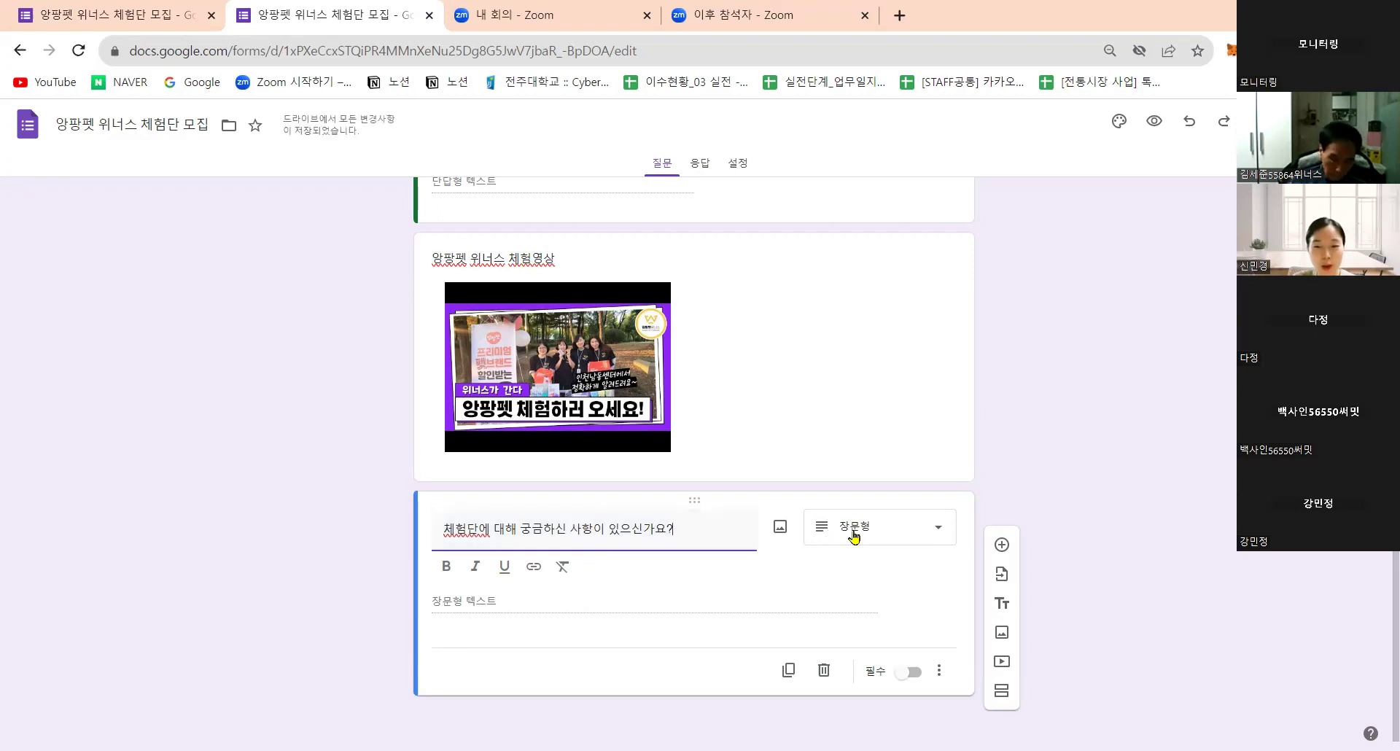
Add another question below it and title it "체험단은 어떠한 sns채널을 통해 알게 되셨나요?"
{"action": "left_click", "coordinate": [1002, 545]}
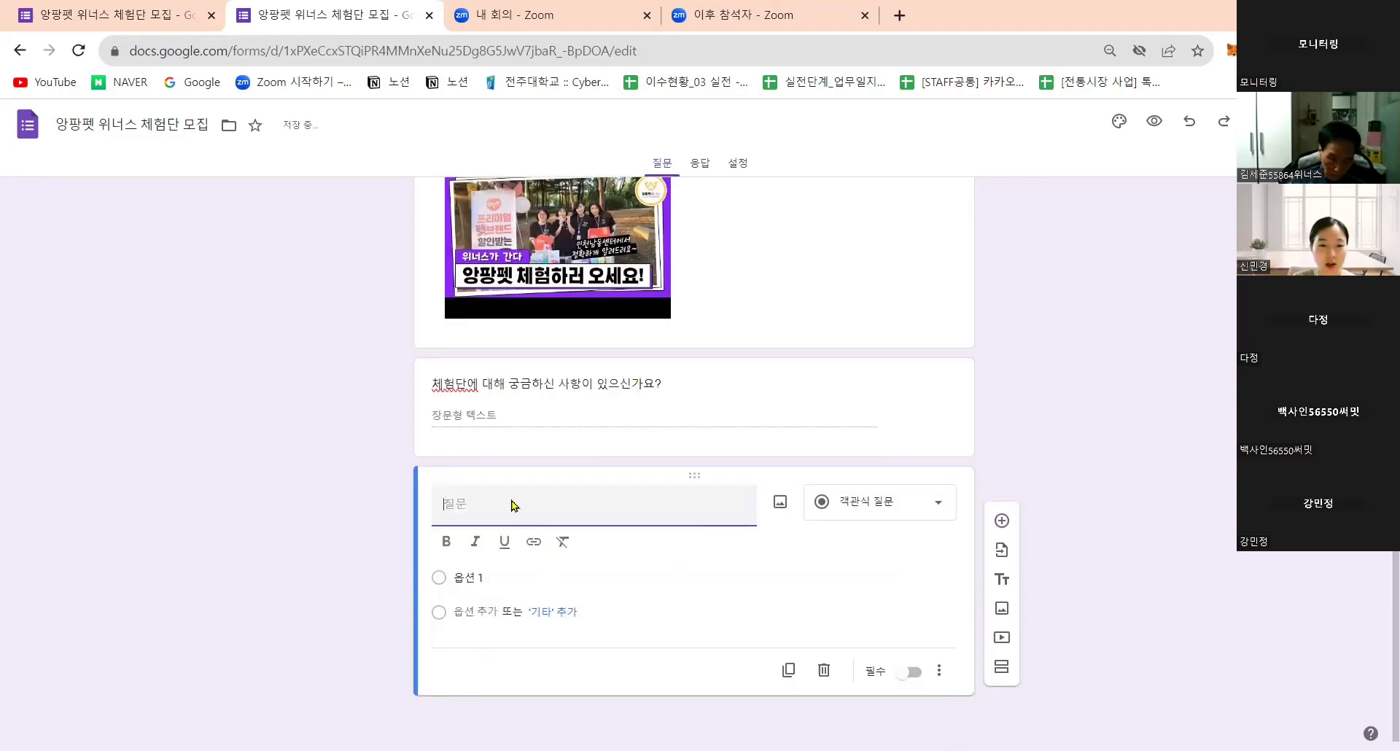
{"action": "type", "text": "체헤"}
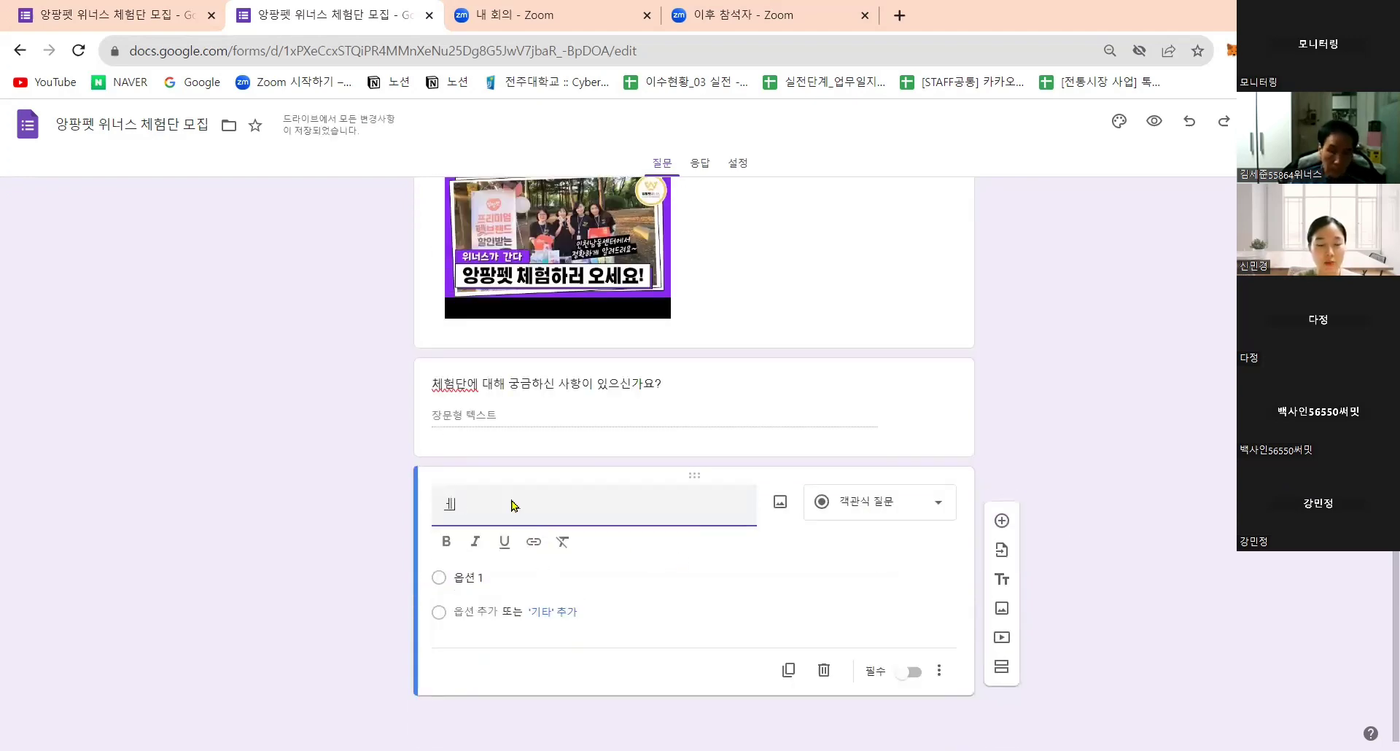
{"action": "type", "text": "단이"}
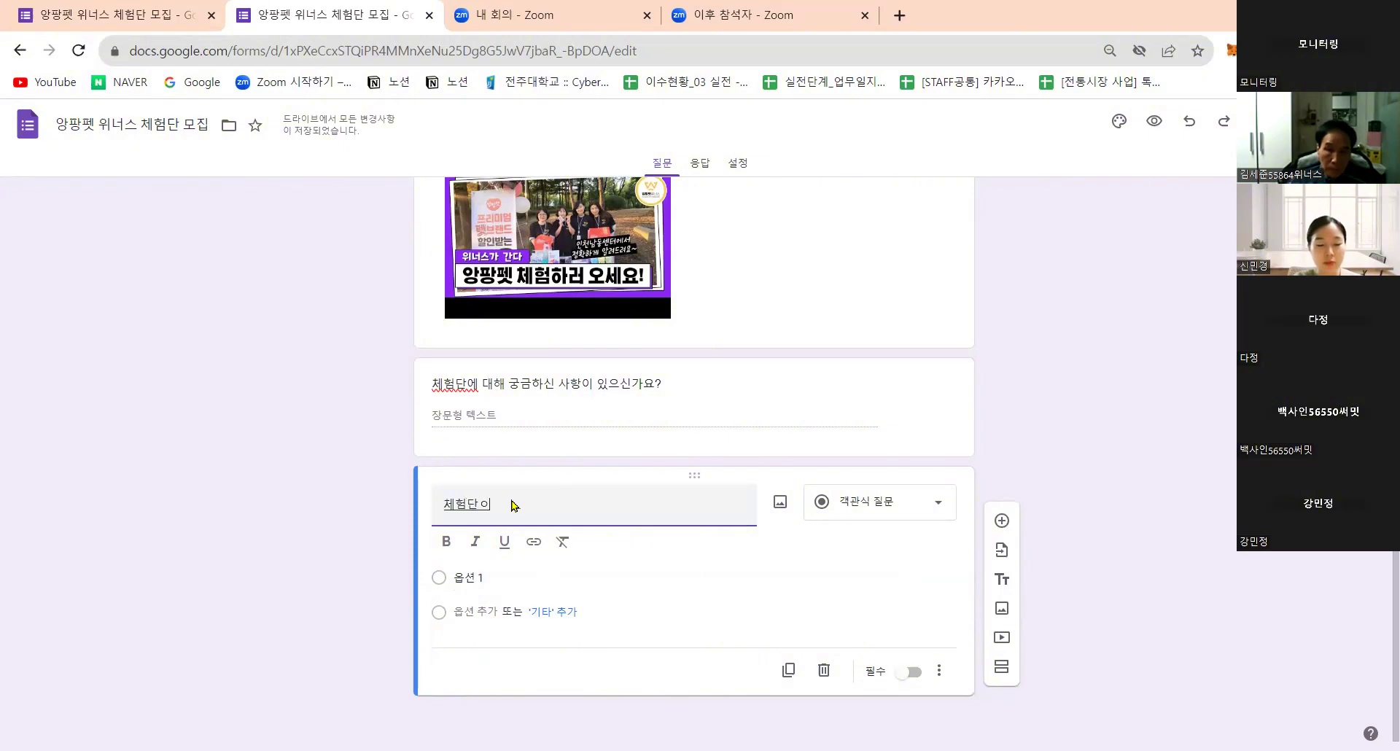
{"action": "key", "text": "BackSpace"}
{"action": "type", "text": "은 어떠"}
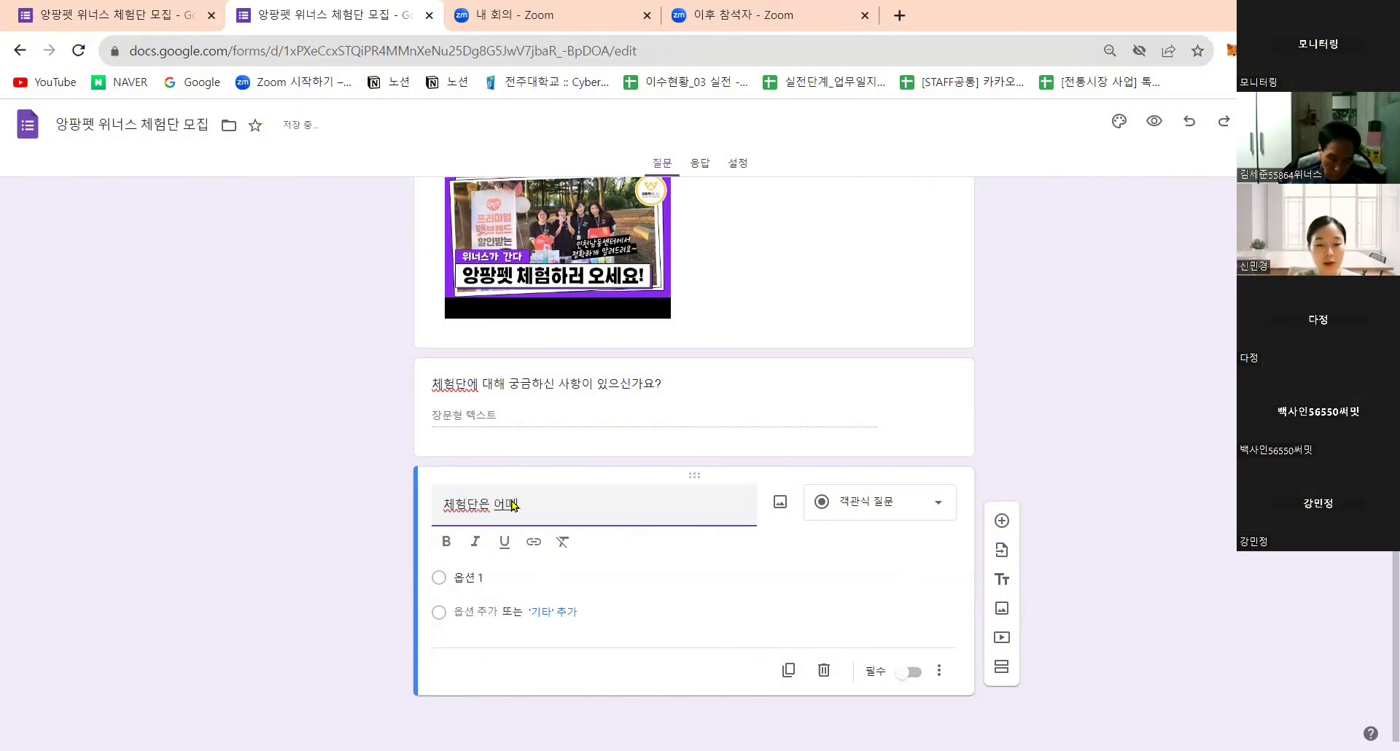
{"action": "type", "text": "한 sns채널"}
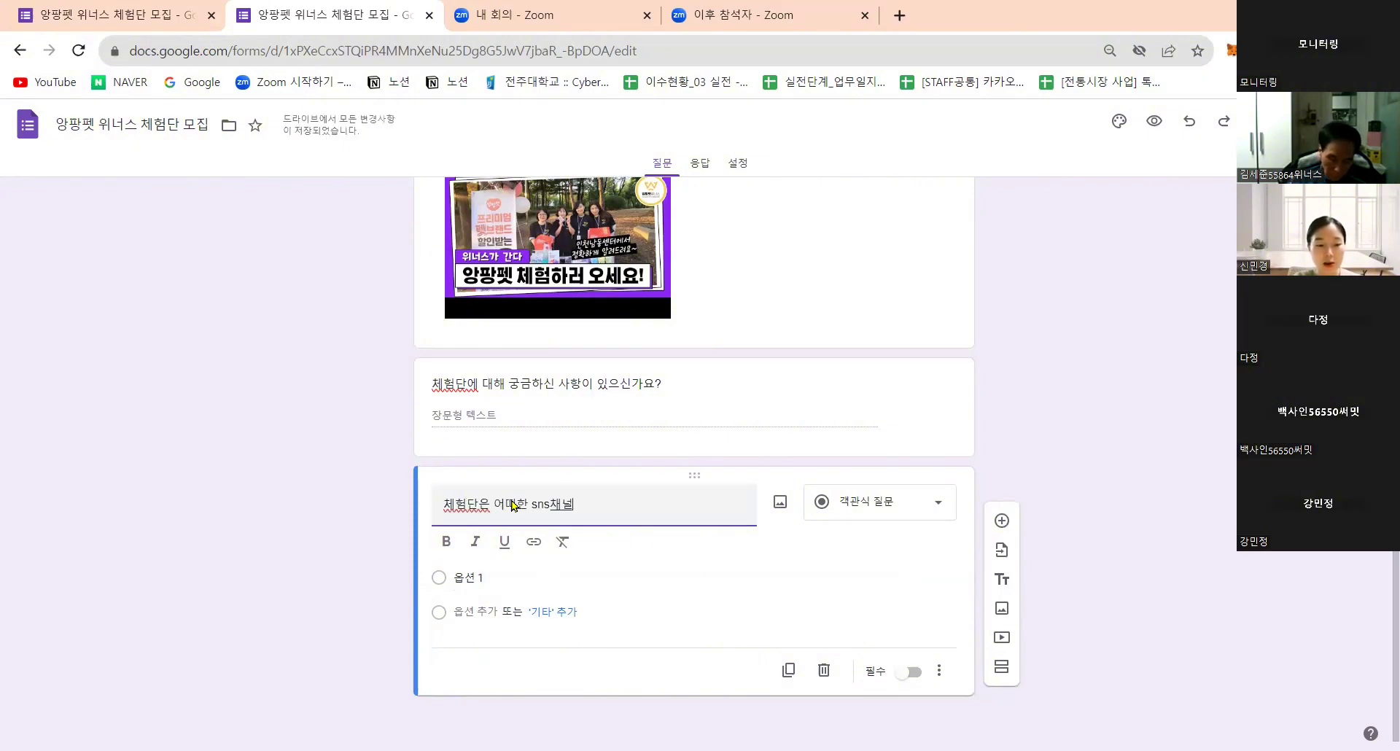
{"action": "type", "text": "을 통해"}
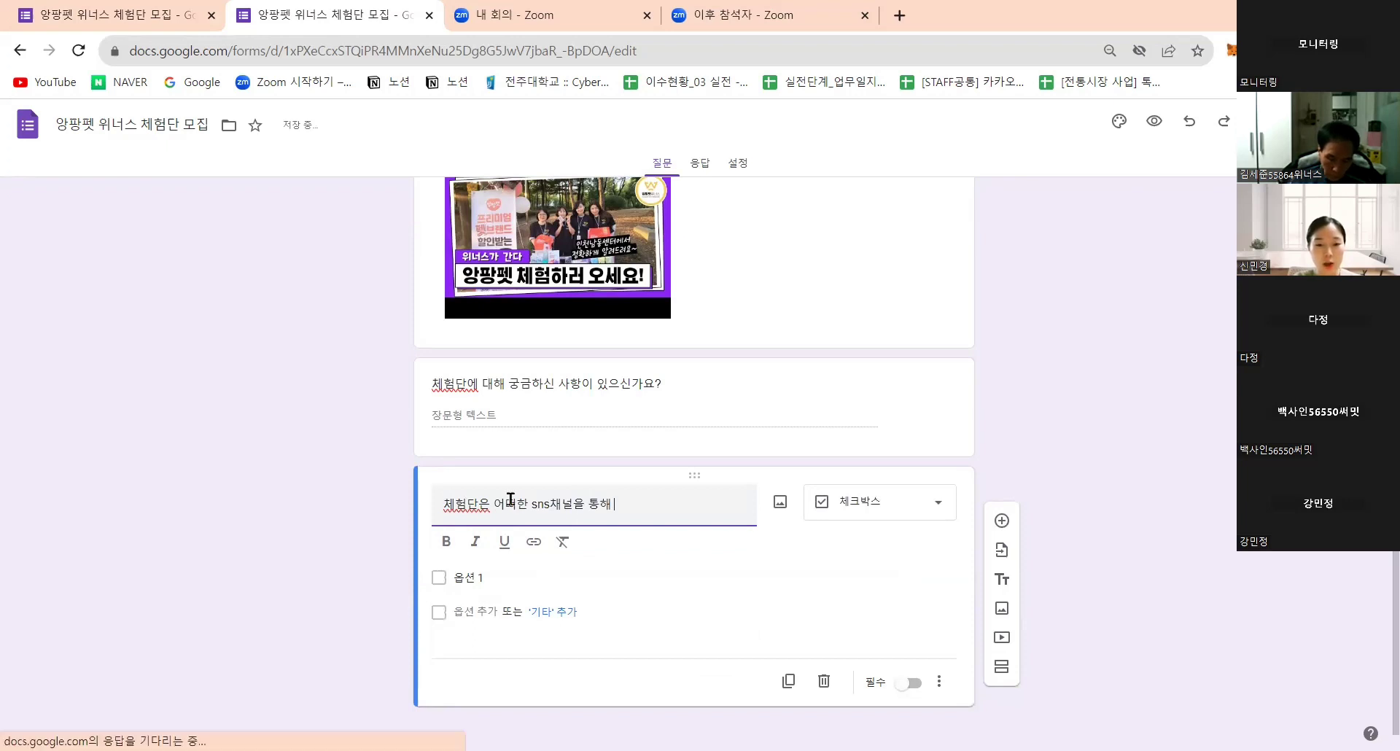
{"action": "type", "text": " 알게 되셨나요"}
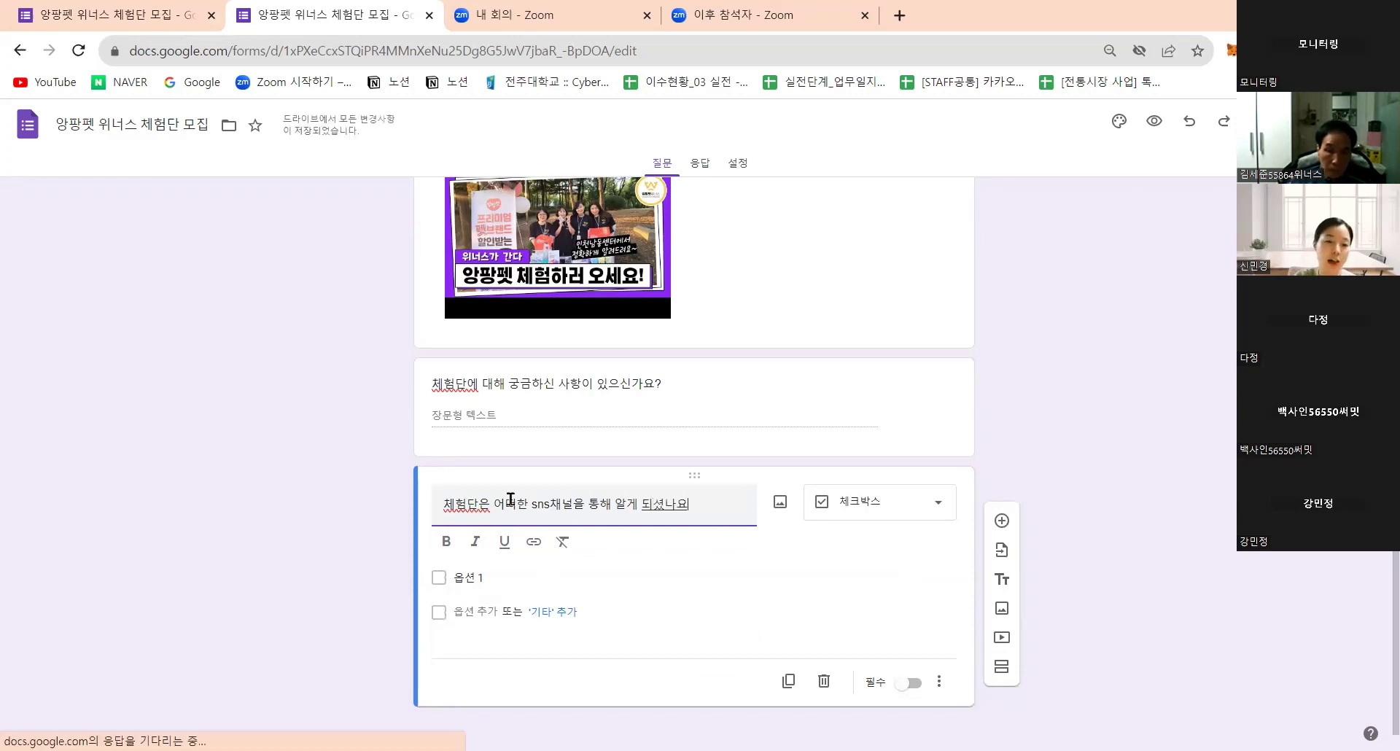
{"action": "type", "text": "?"}
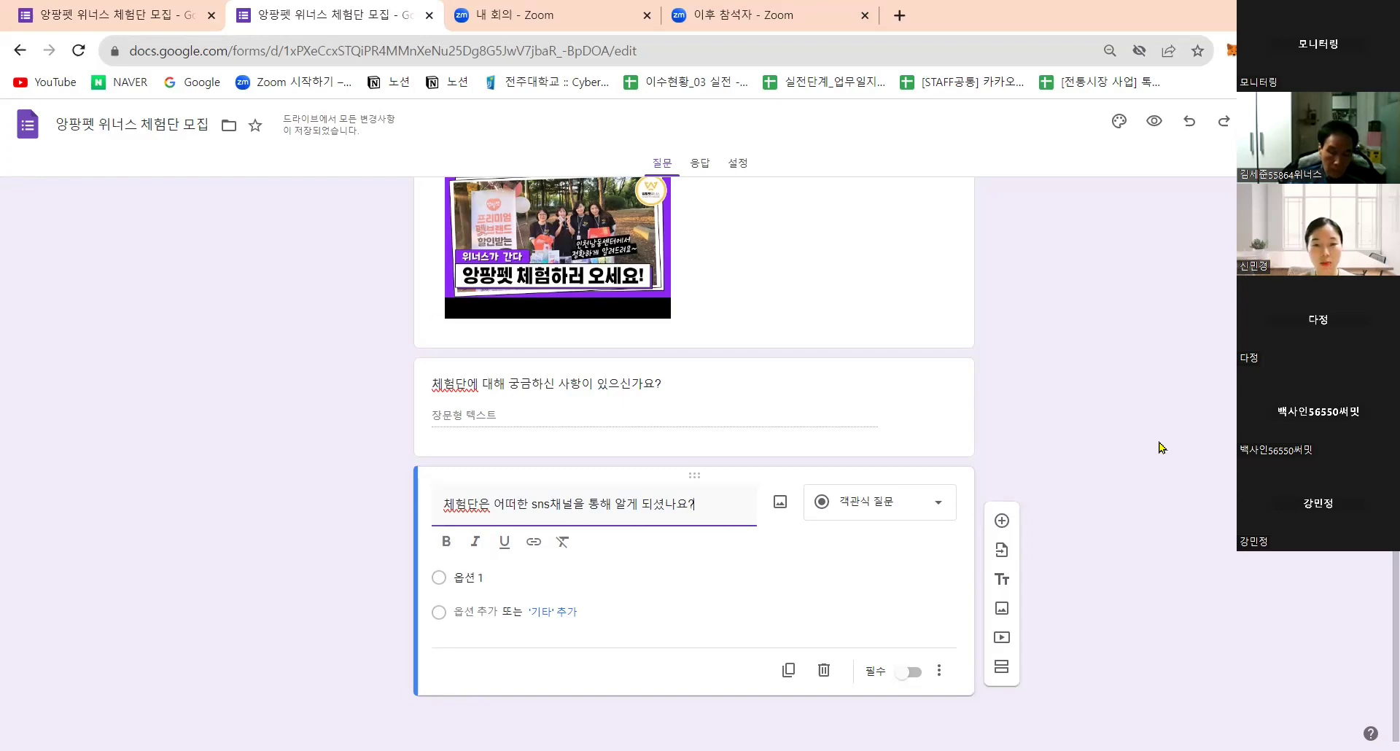
Enter 블로그, 인스타그램 and 유튜브 as the answer options of the SNS channel question
{"action": "scroll", "coordinate": [1159, 448], "scroll_direction": "up", "scroll_amount": 6}
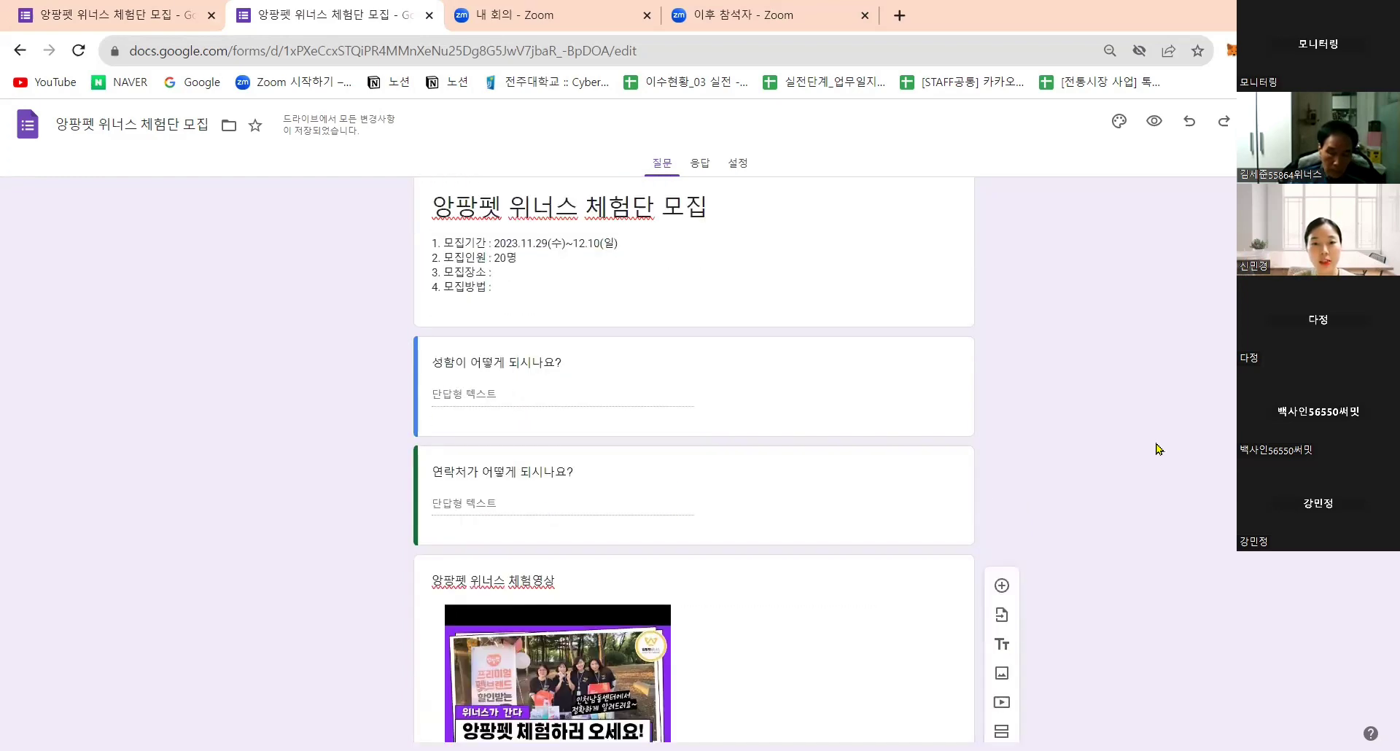
{"action": "scroll", "coordinate": [1125, 385], "scroll_direction": "down", "scroll_amount": 6}
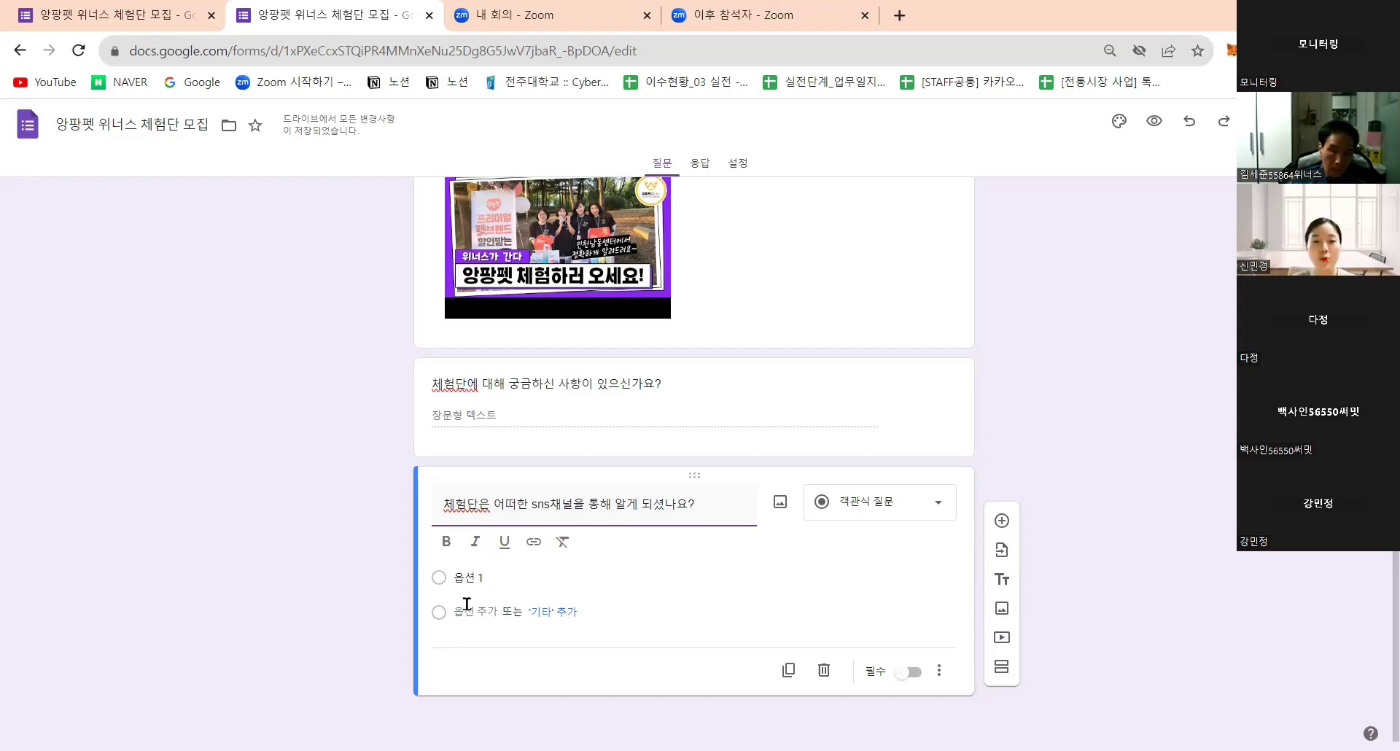
{"action": "left_click", "coordinate": [474, 582]}
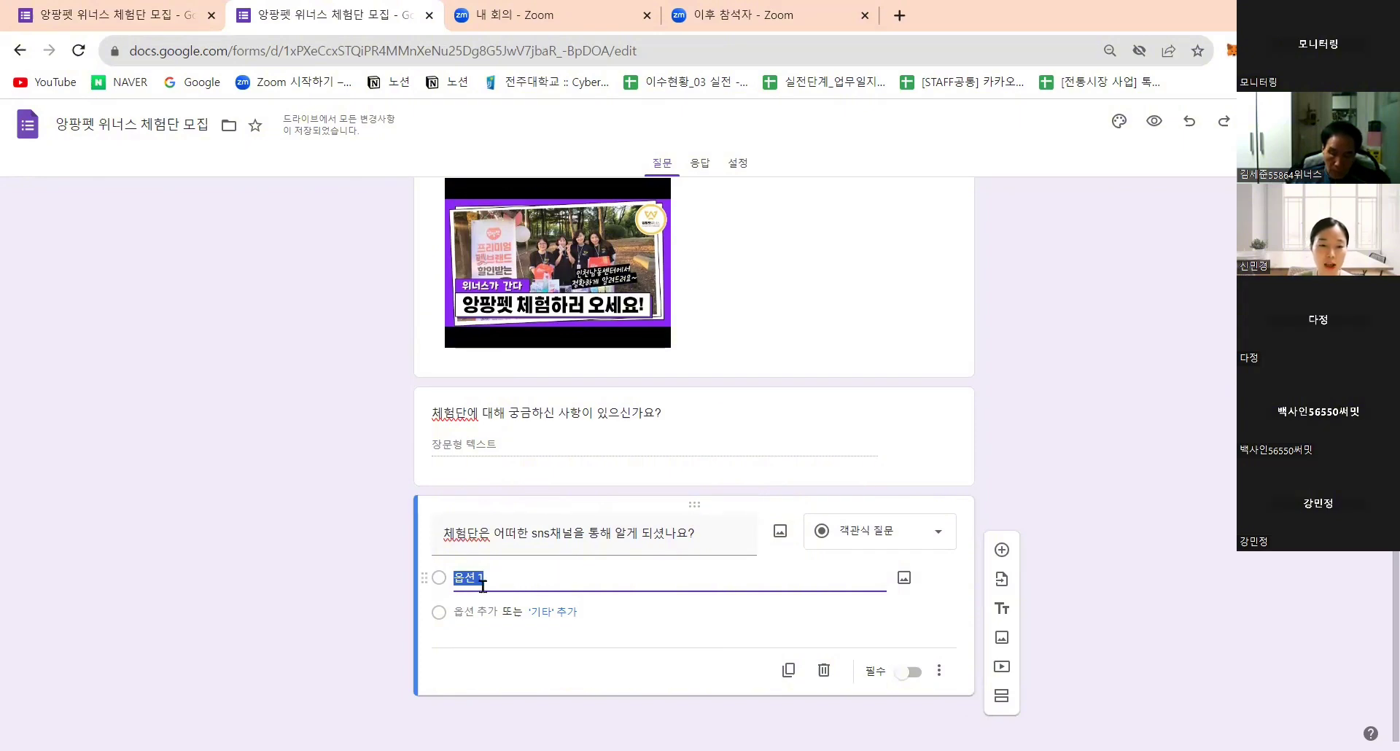
{"action": "type", "text": "블로그"}
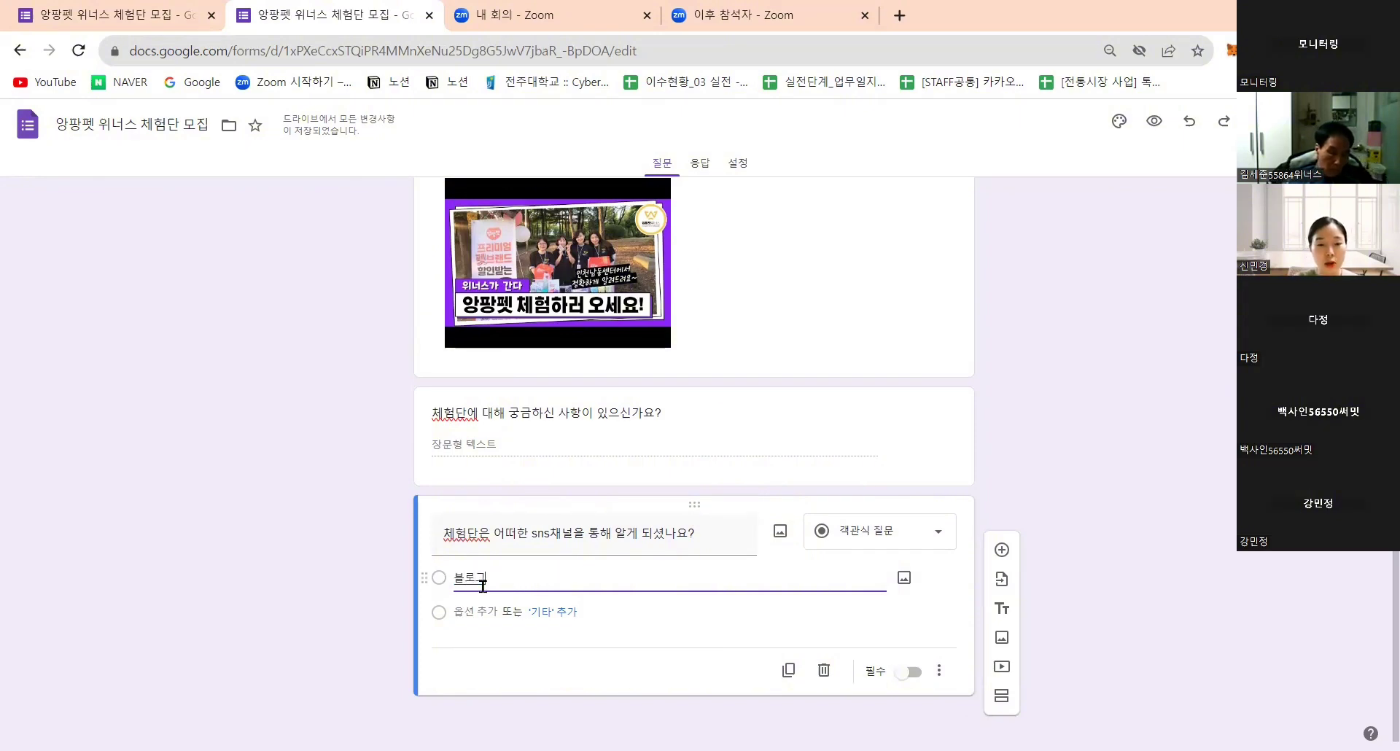
{"action": "left_click", "coordinate": [473, 624]}
{"action": "type", "text": "인스타그램"}
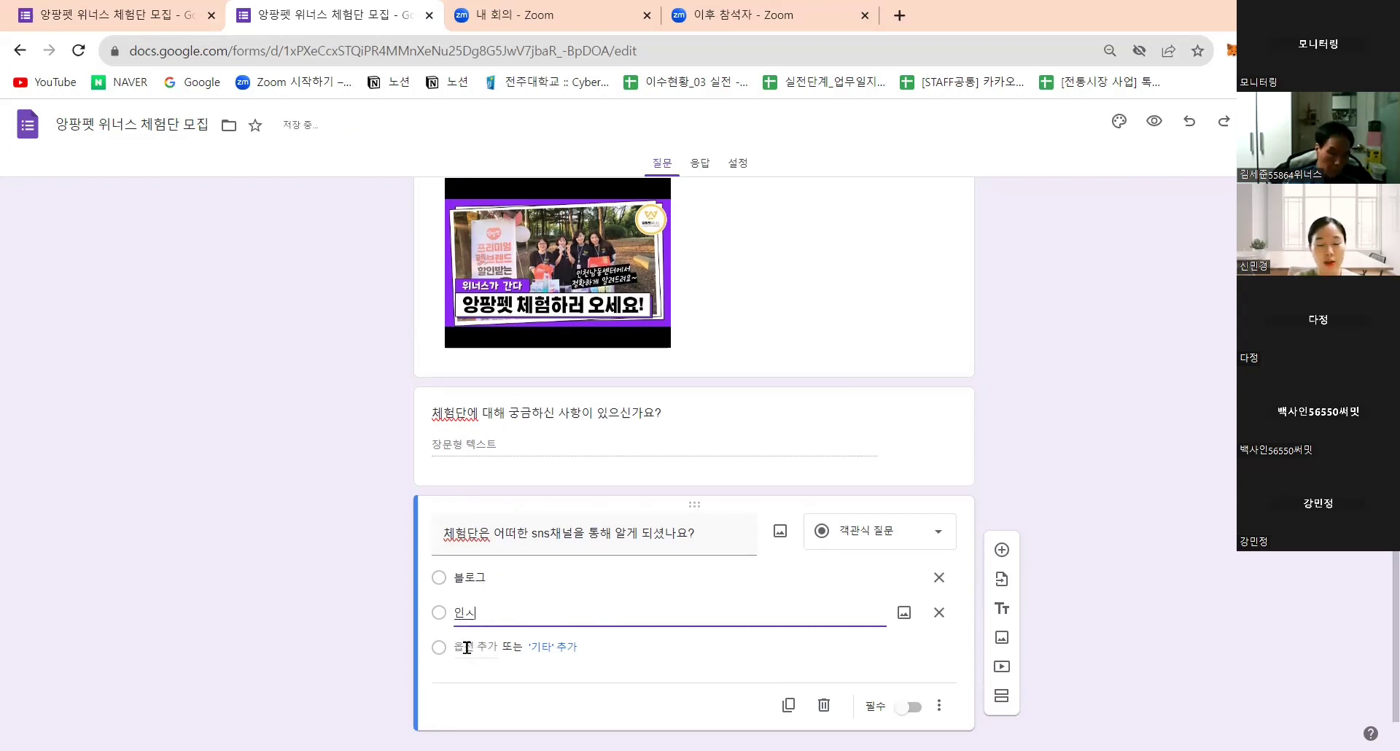
{"action": "left_click", "coordinate": [467, 648]}
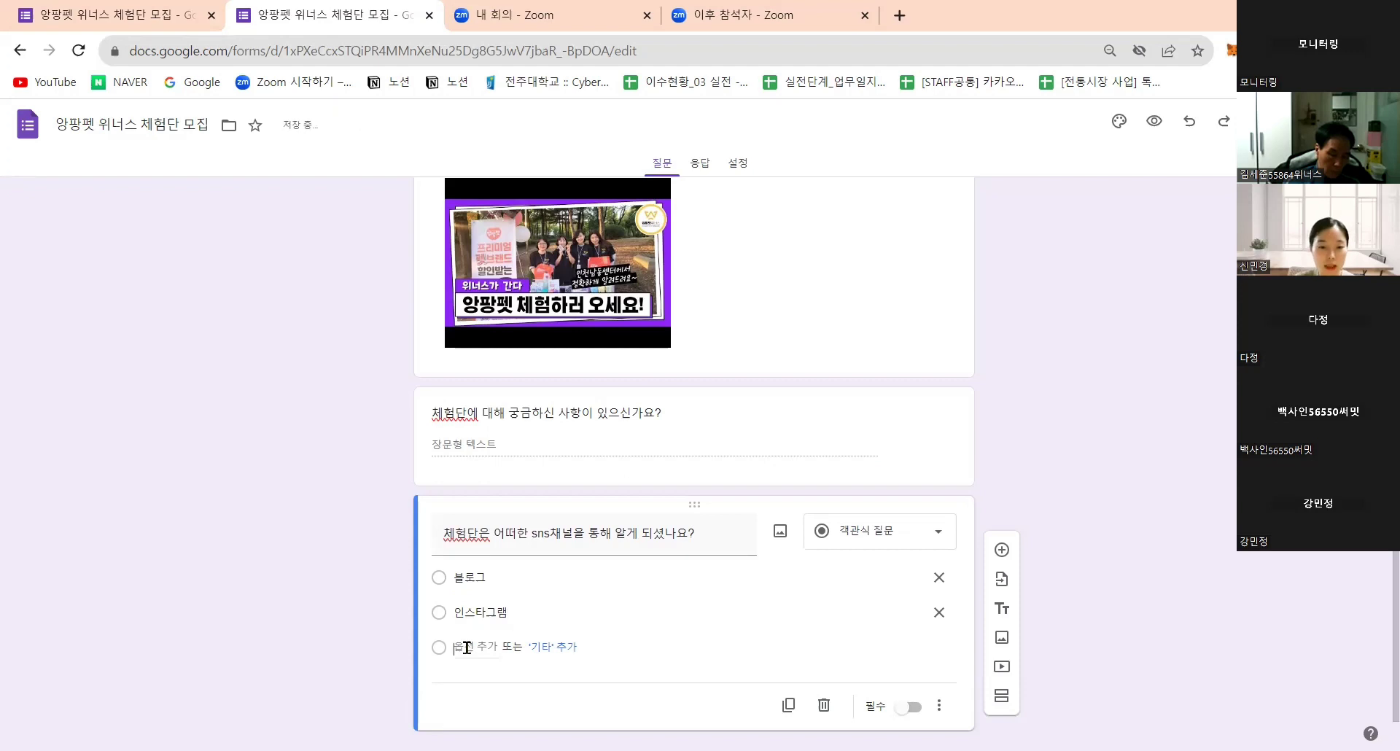
{"action": "type", "text": "이튜브"}
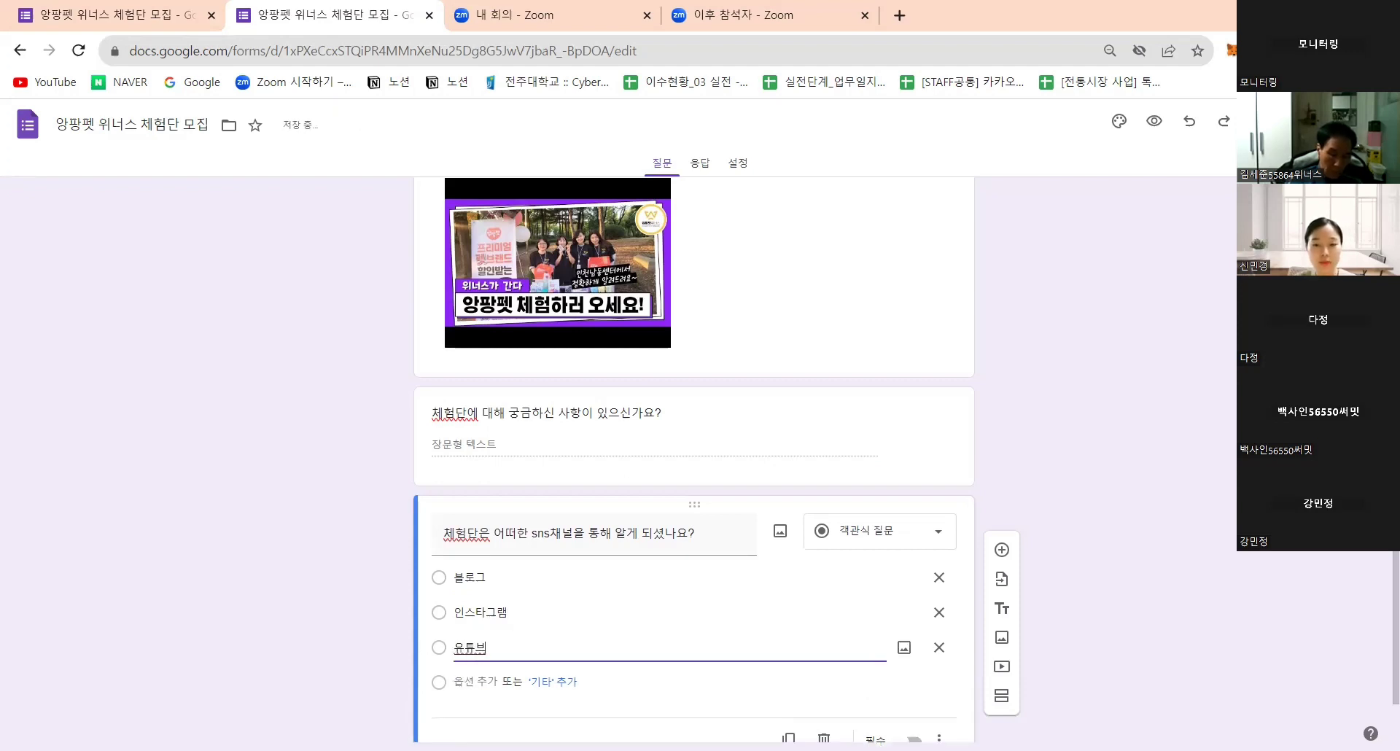
{"action": "left_click", "coordinate": [911, 558]}
{"action": "scroll", "coordinate": [948, 492], "scroll_direction": "down", "scroll_amount": 1}
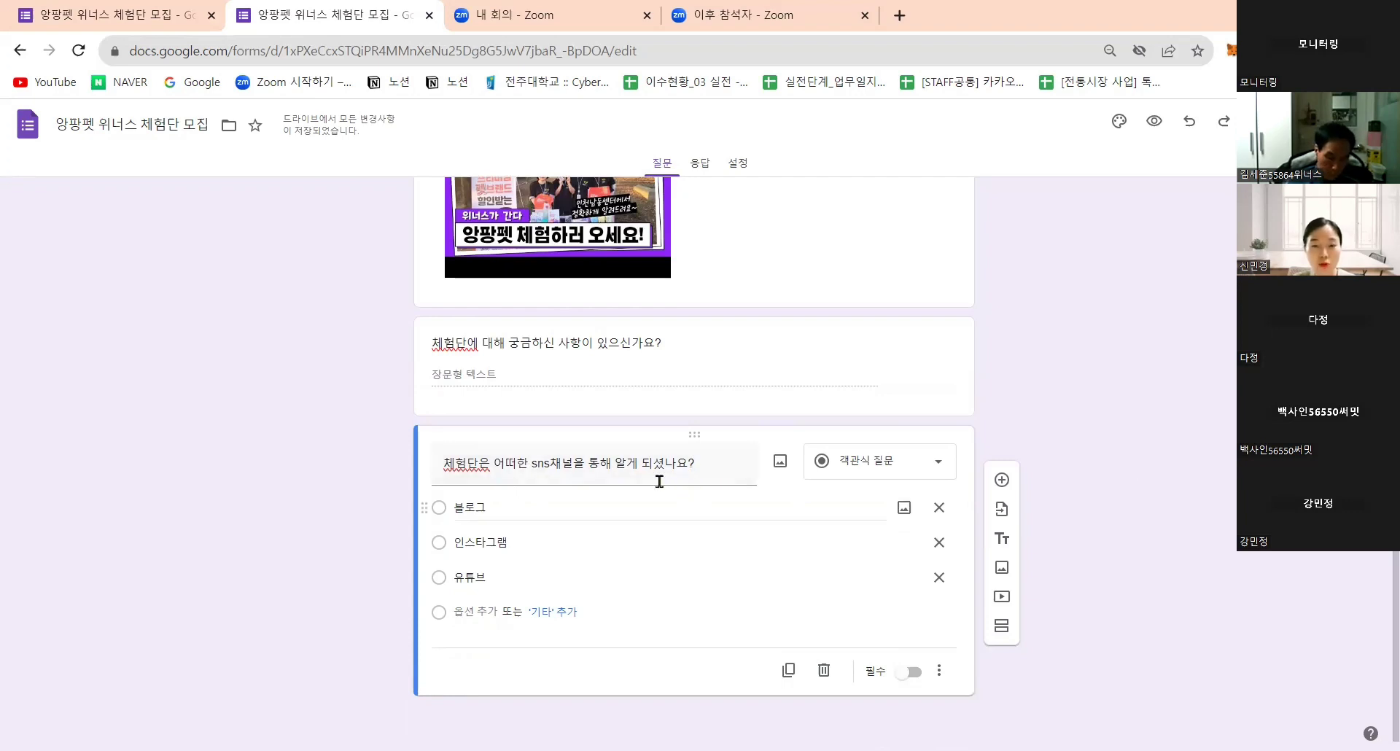
Change the SNS channel question from multiple choice to checkboxes (체크박스)
{"action": "left_click", "coordinate": [904, 474]}
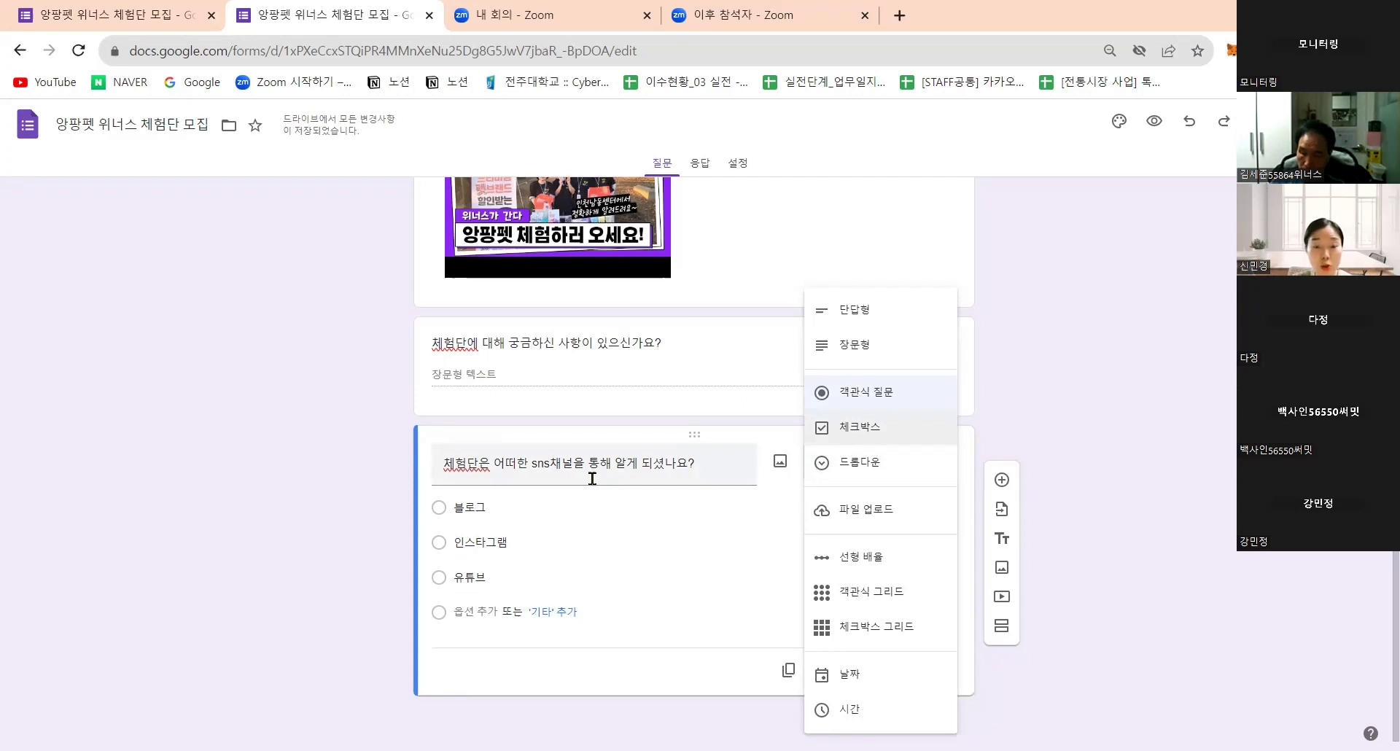
{"action": "left_click", "coordinate": [881, 444]}
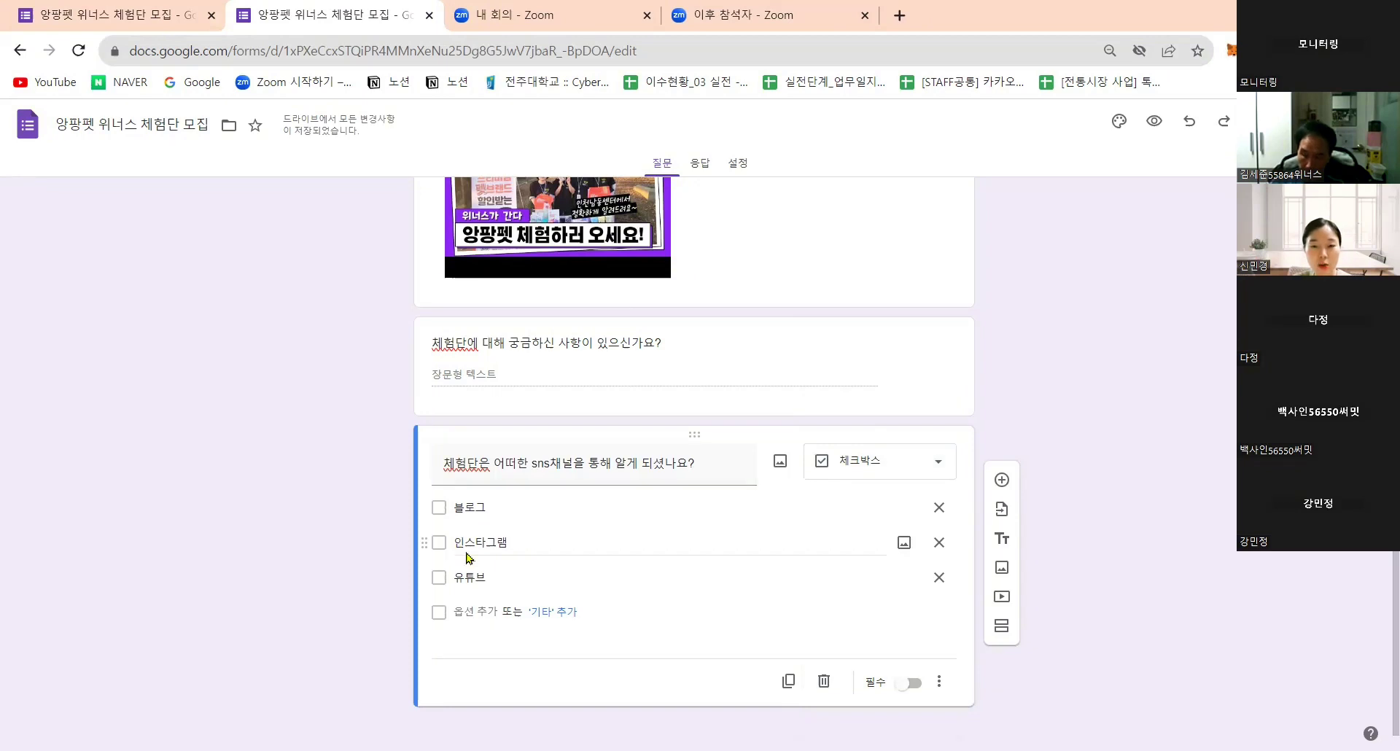
{"action": "left_click", "coordinate": [883, 473]}
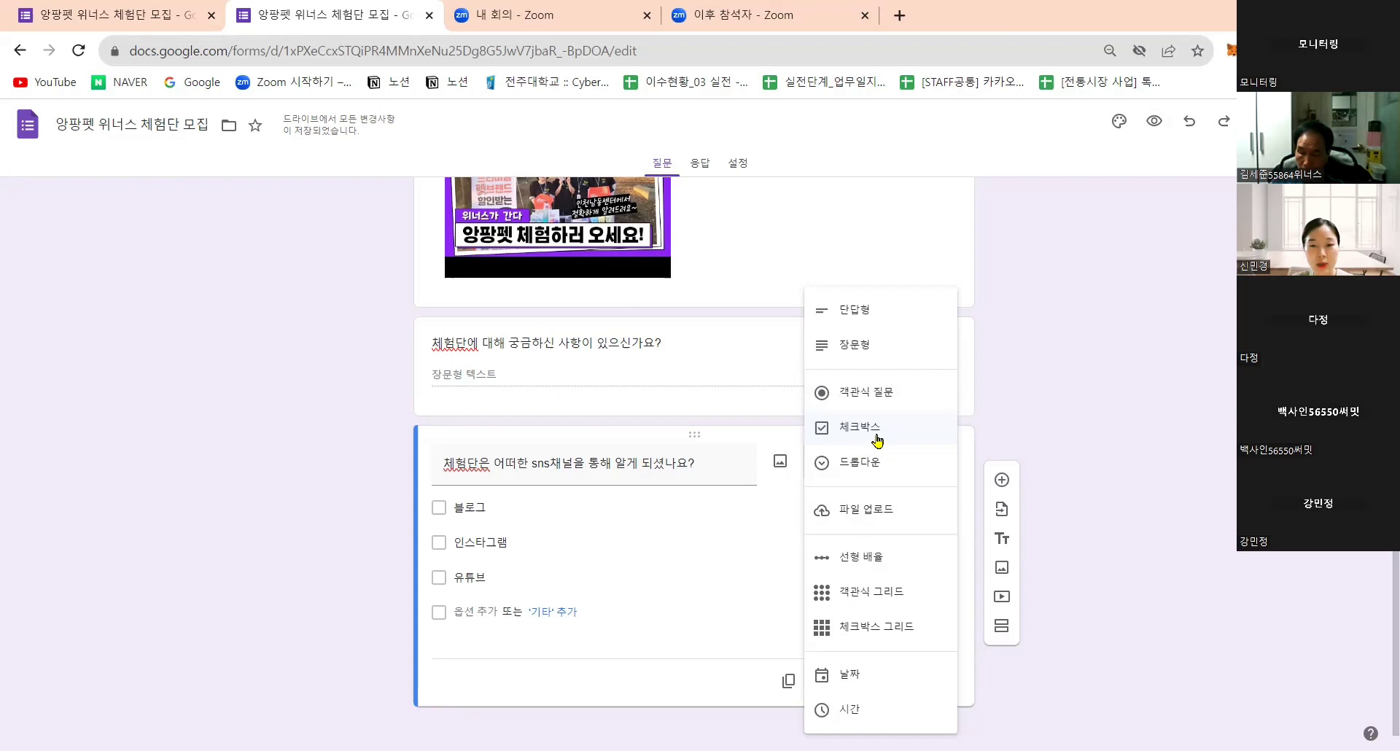
Preview the form, test the SNS channel question by ticking 블로그, 인스타그램 and 유튜브 together, and return to editing
{"action": "left_click", "coordinate": [1159, 130]}
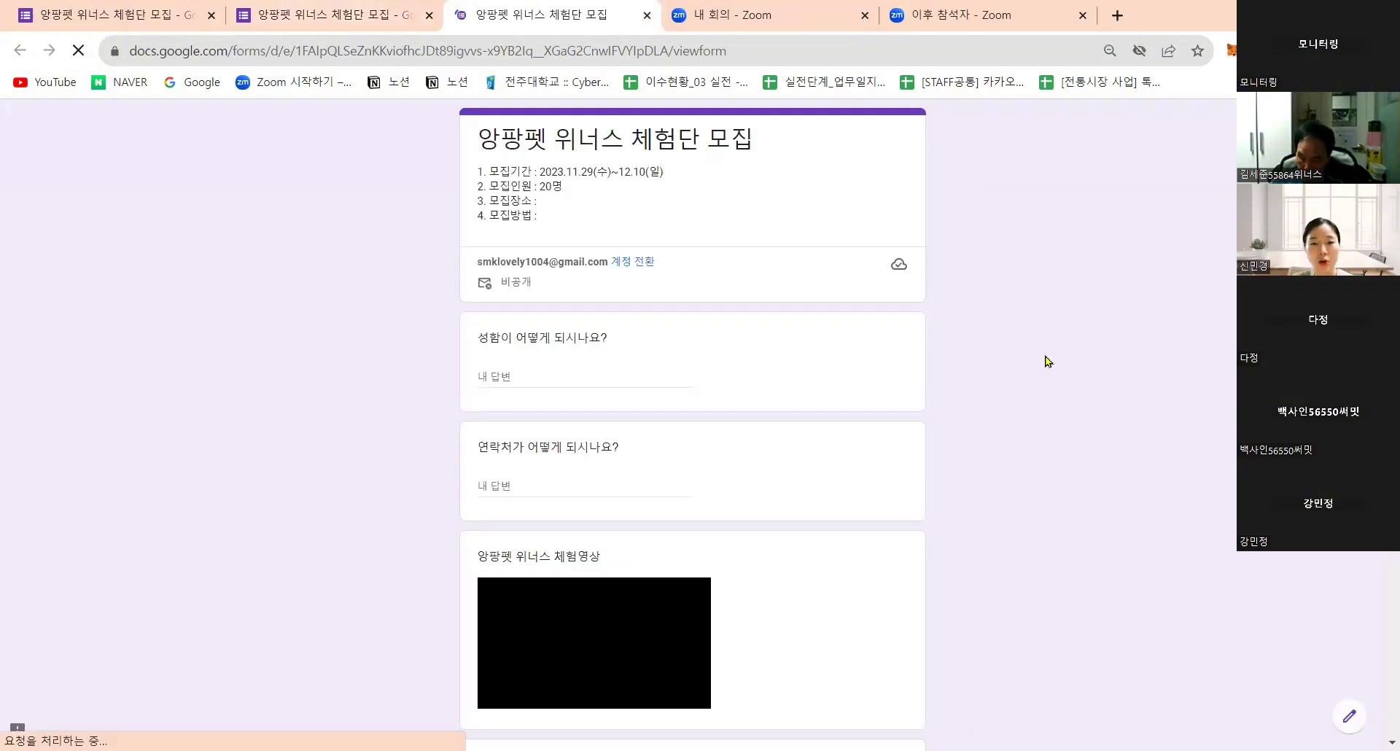
{"action": "scroll", "coordinate": [859, 506], "scroll_direction": "down", "scroll_amount": 4}
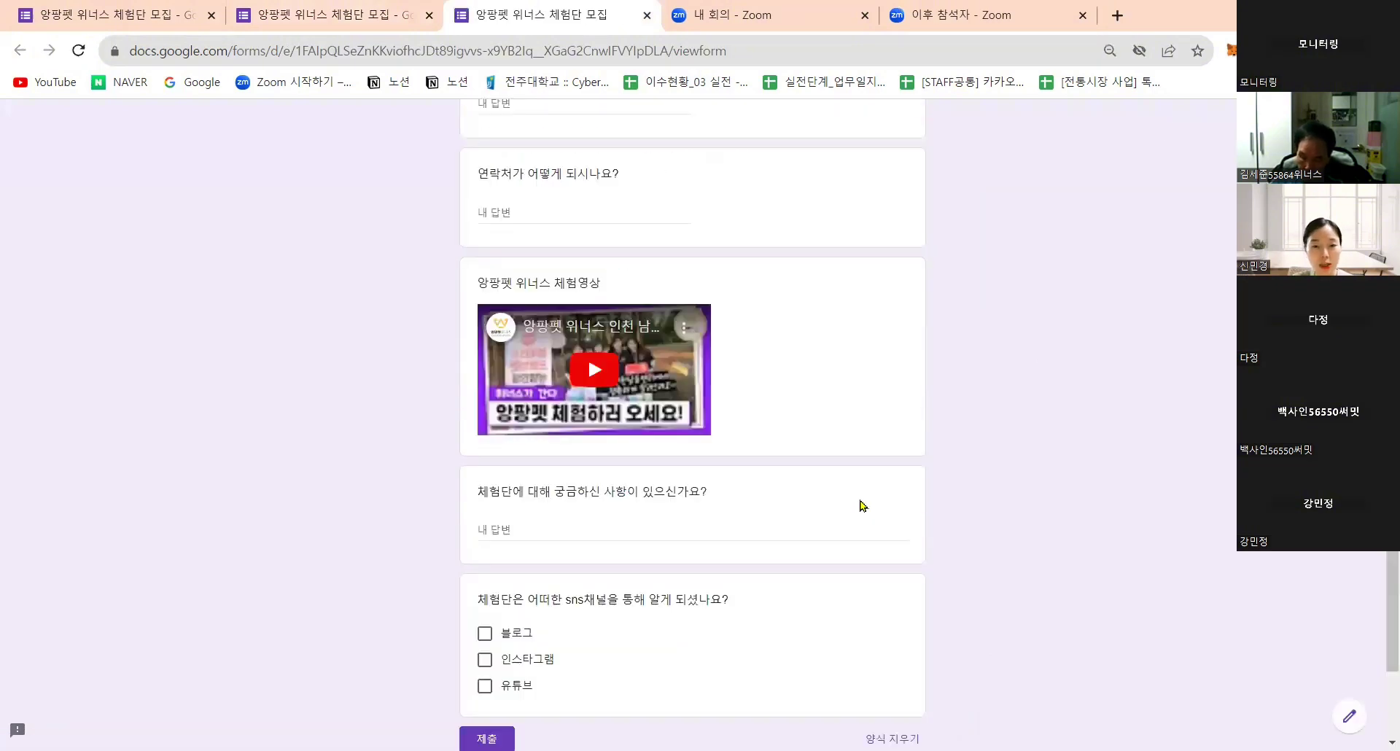
{"action": "scroll", "coordinate": [860, 505], "scroll_direction": "down", "scroll_amount": 2}
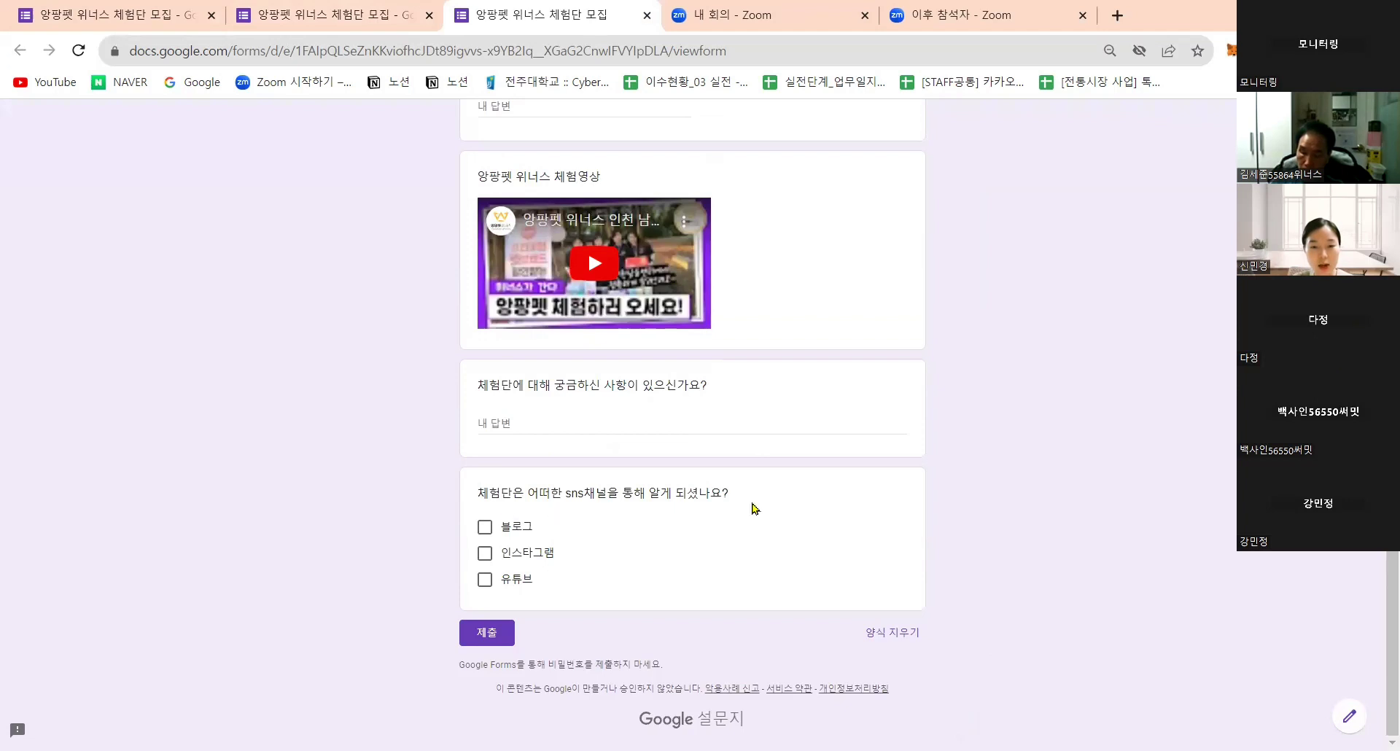
{"action": "left_click", "coordinate": [482, 526]}
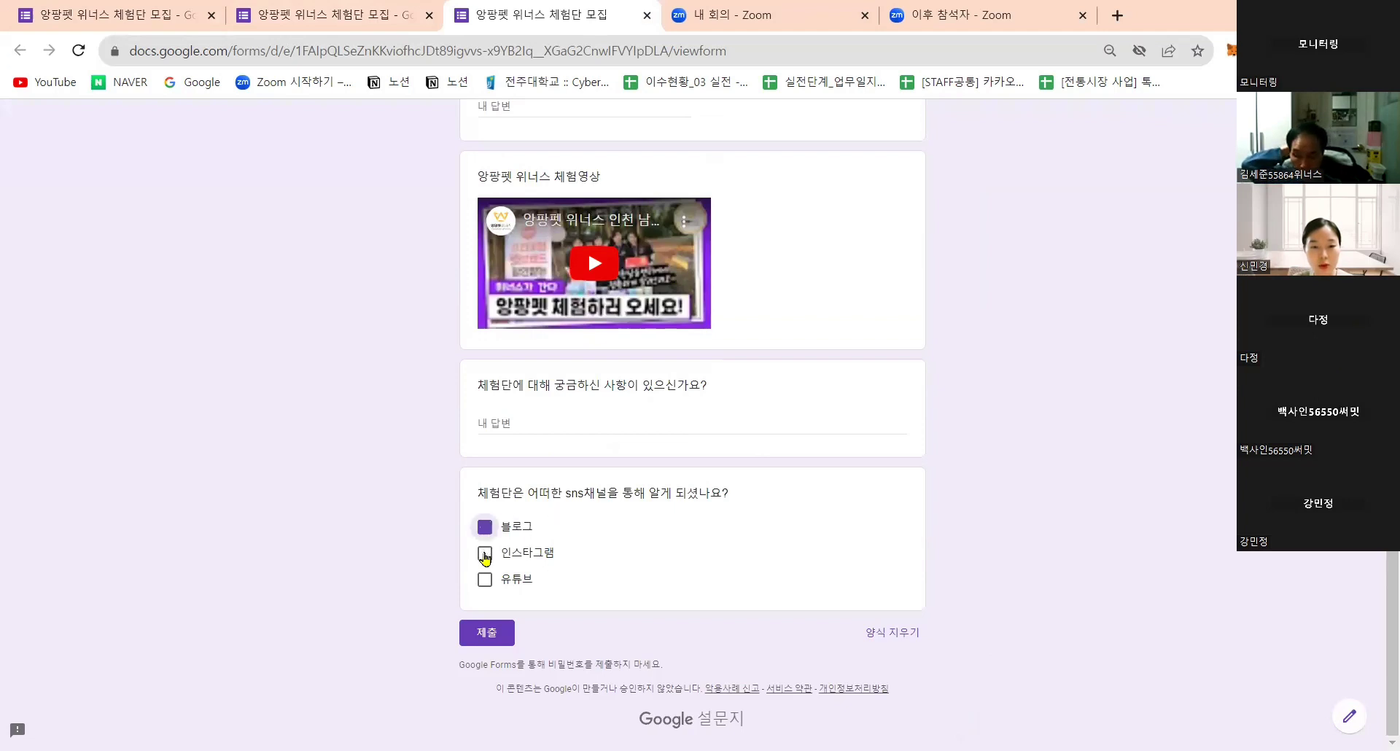
{"action": "left_click", "coordinate": [485, 554]}
{"action": "left_click", "coordinate": [484, 580]}
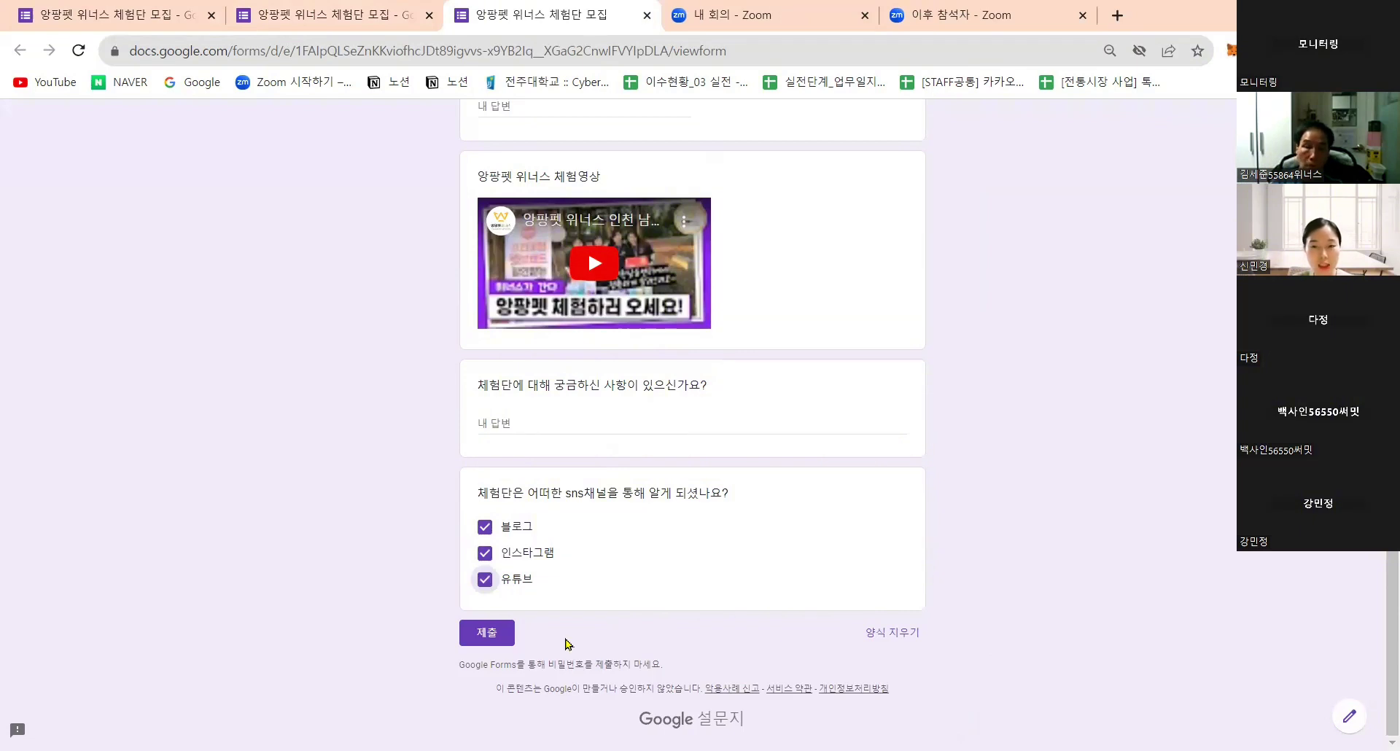
{"action": "left_click", "coordinate": [1347, 719]}
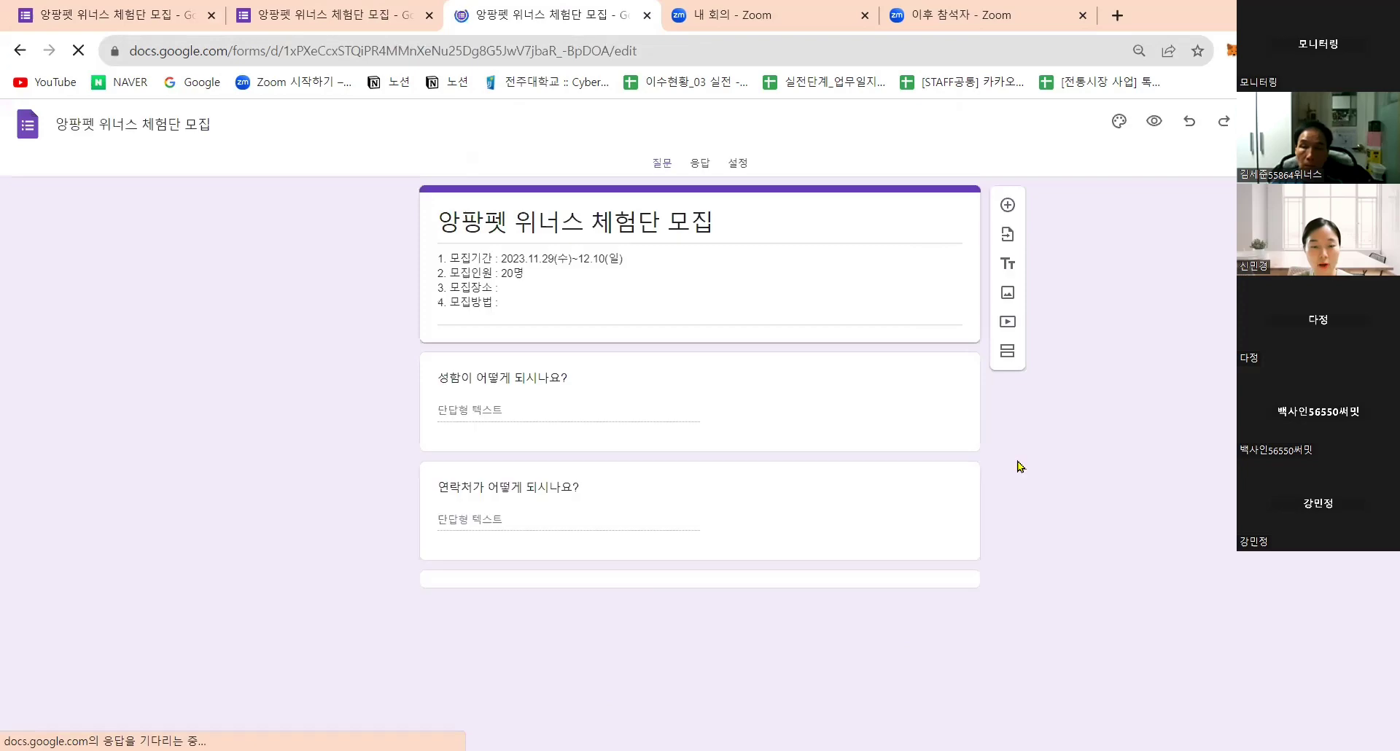
Change the SNS channel question from checkboxes back to multiple choice (객관식 질문)
{"action": "scroll", "coordinate": [995, 474], "scroll_direction": "down", "scroll_amount": 3}
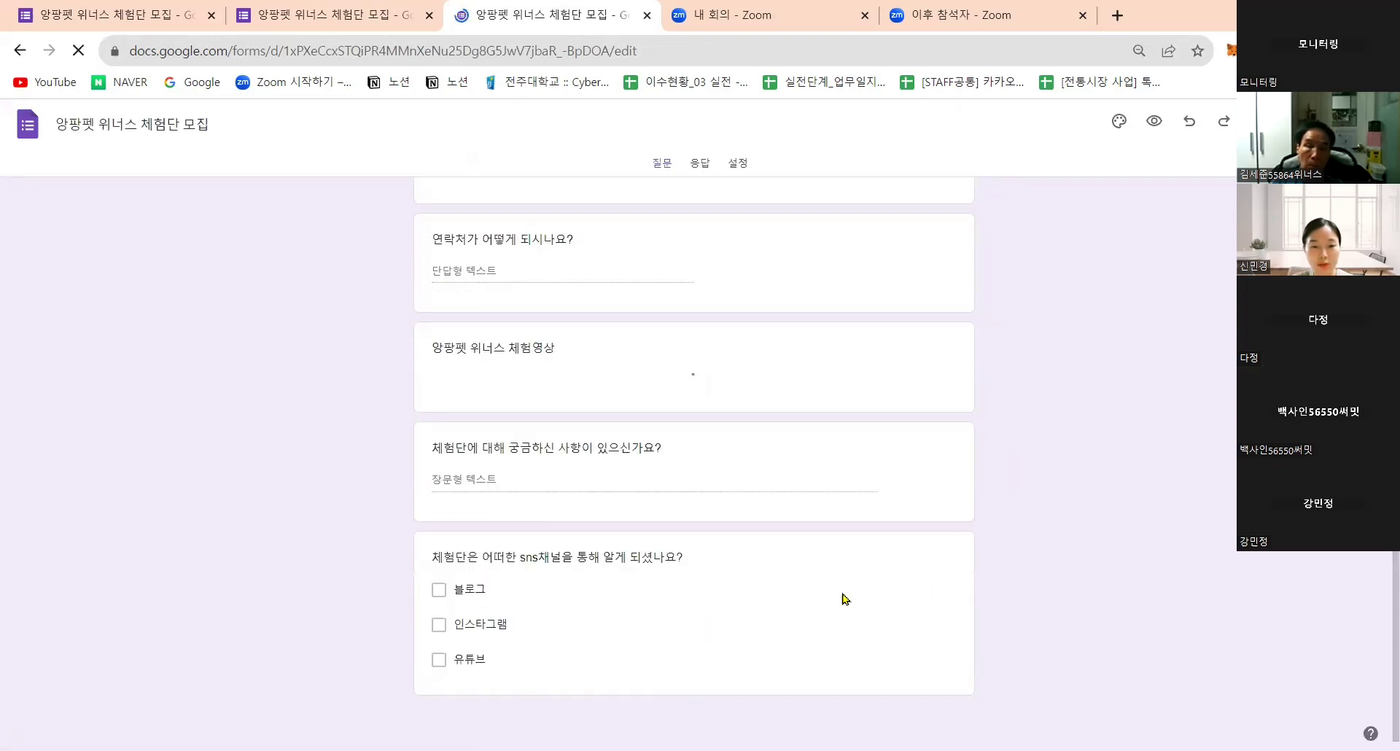
{"action": "scroll", "coordinate": [845, 597], "scroll_direction": "down", "scroll_amount": 5}
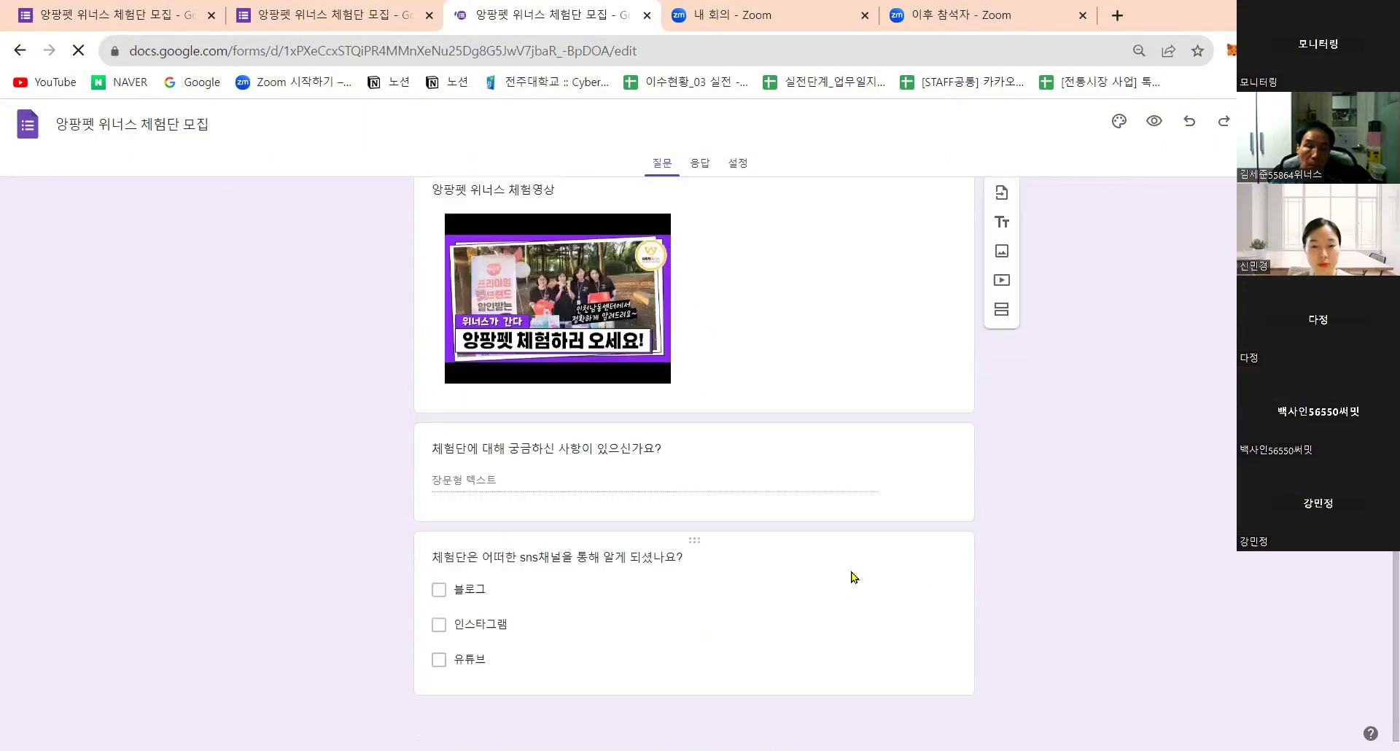
{"action": "left_click", "coordinate": [884, 625]}
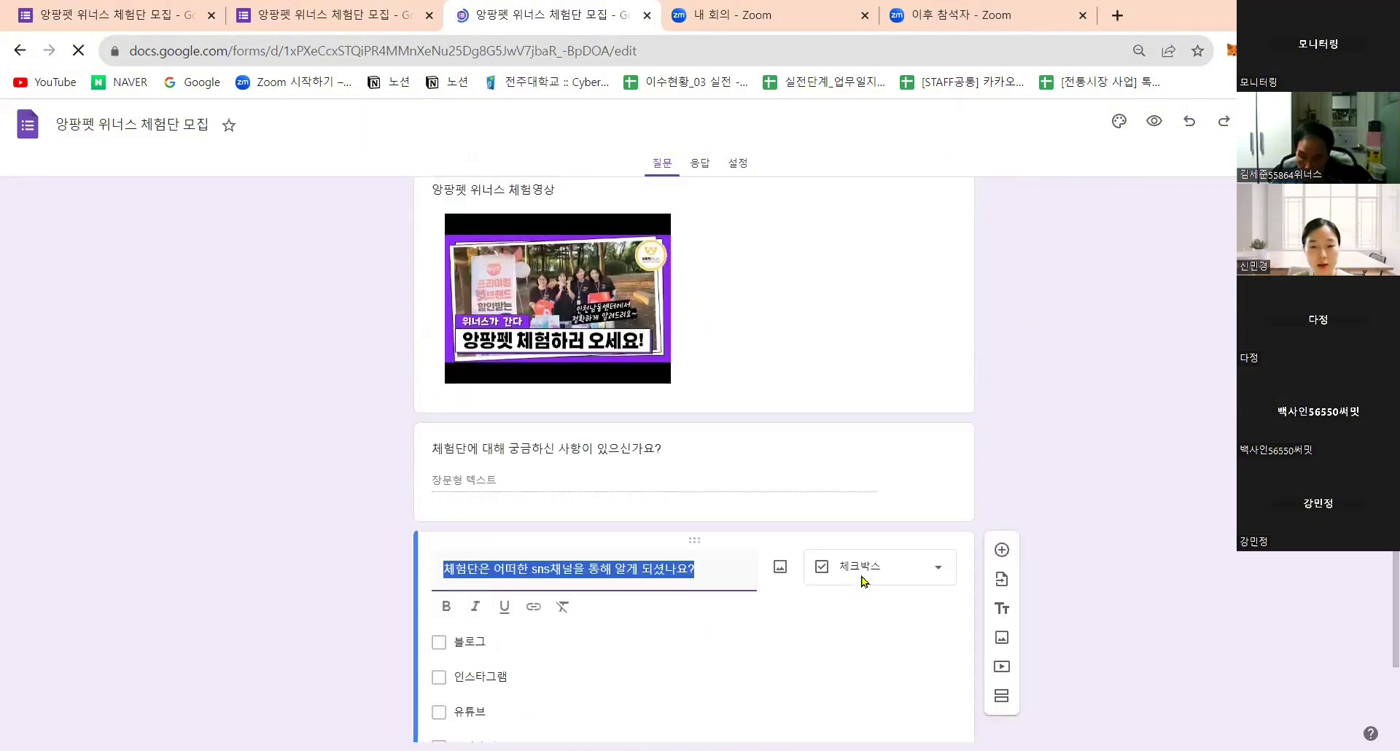
{"action": "left_click", "coordinate": [882, 584]}
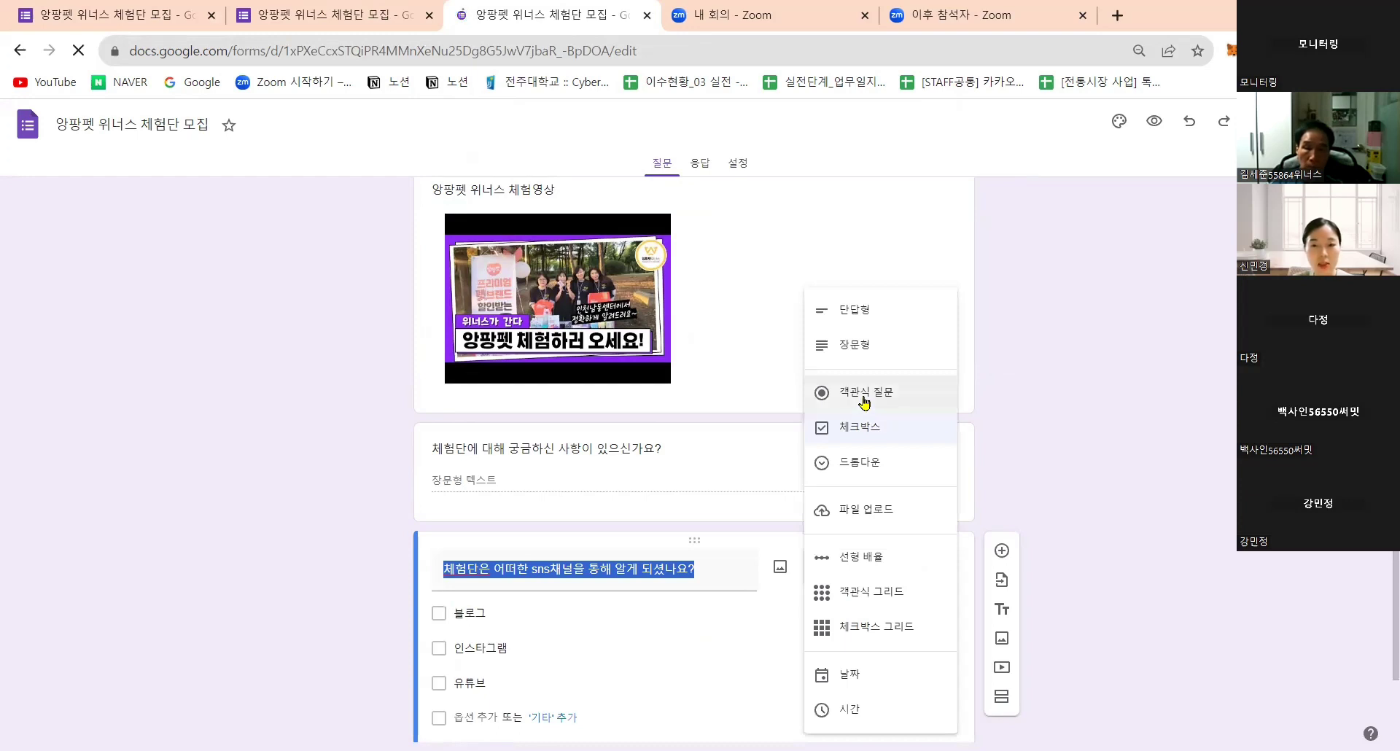
{"action": "left_click", "coordinate": [864, 398]}
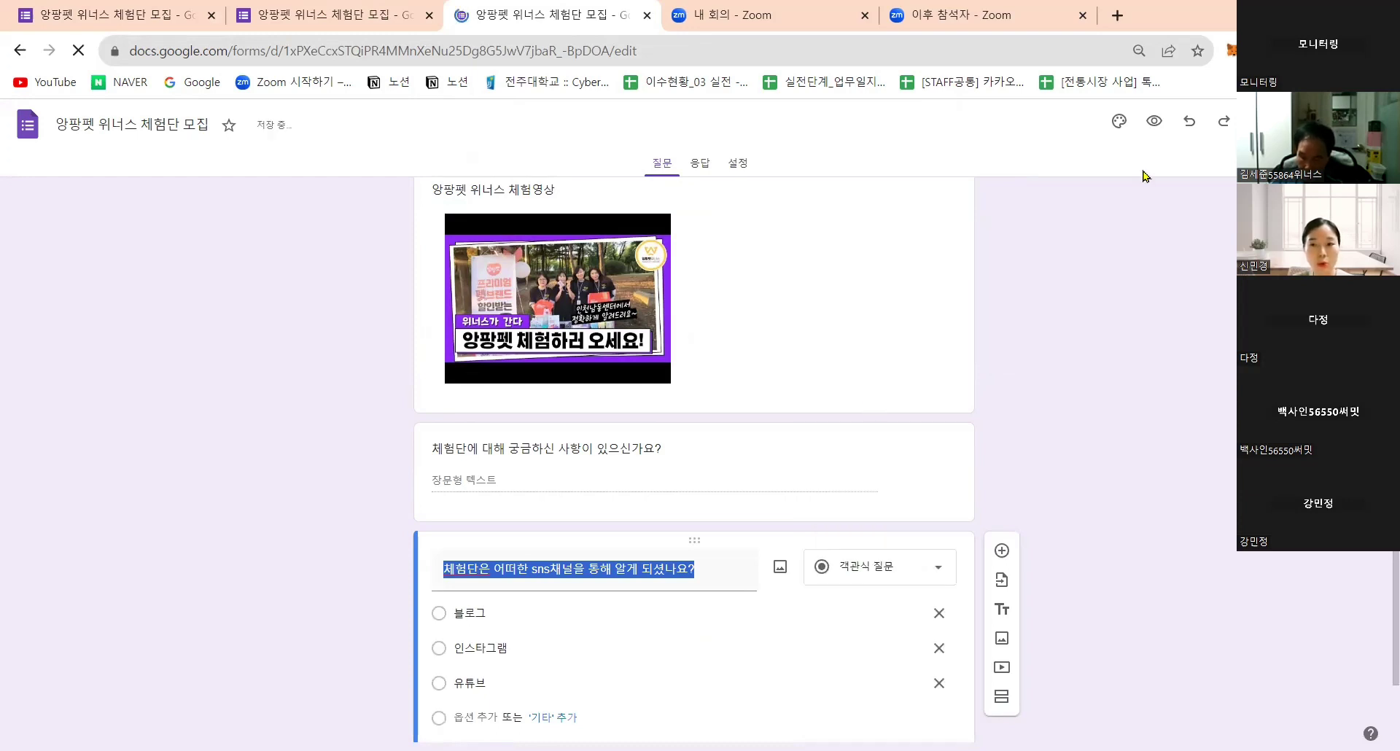
Preview the form, test the multiple-choice SNS channel question by choosing 인스타그램 and then 유튜브, and return to editing
{"action": "left_click", "coordinate": [1155, 122]}
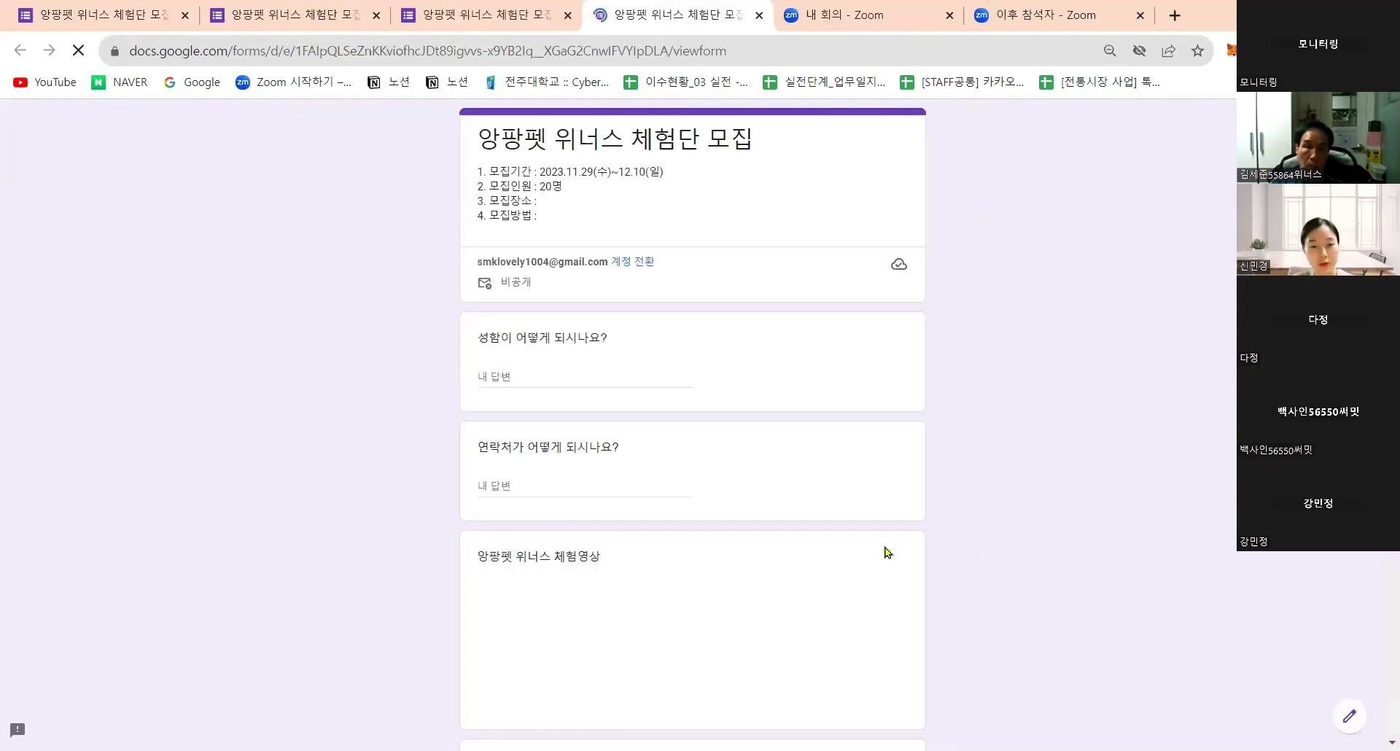
{"action": "scroll", "coordinate": [566, 544], "scroll_direction": "down", "scroll_amount": 6}
{"action": "left_click", "coordinate": [486, 523]}
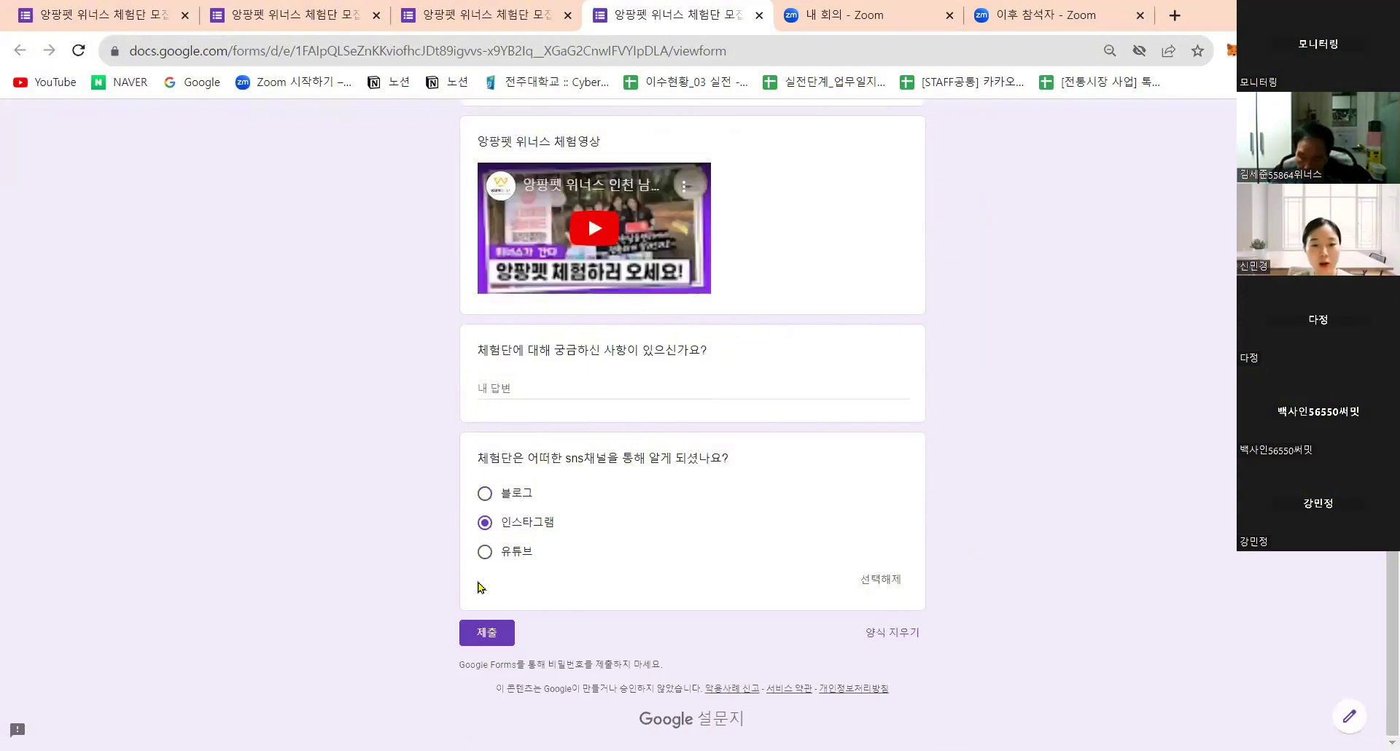
{"action": "left_click", "coordinate": [485, 552]}
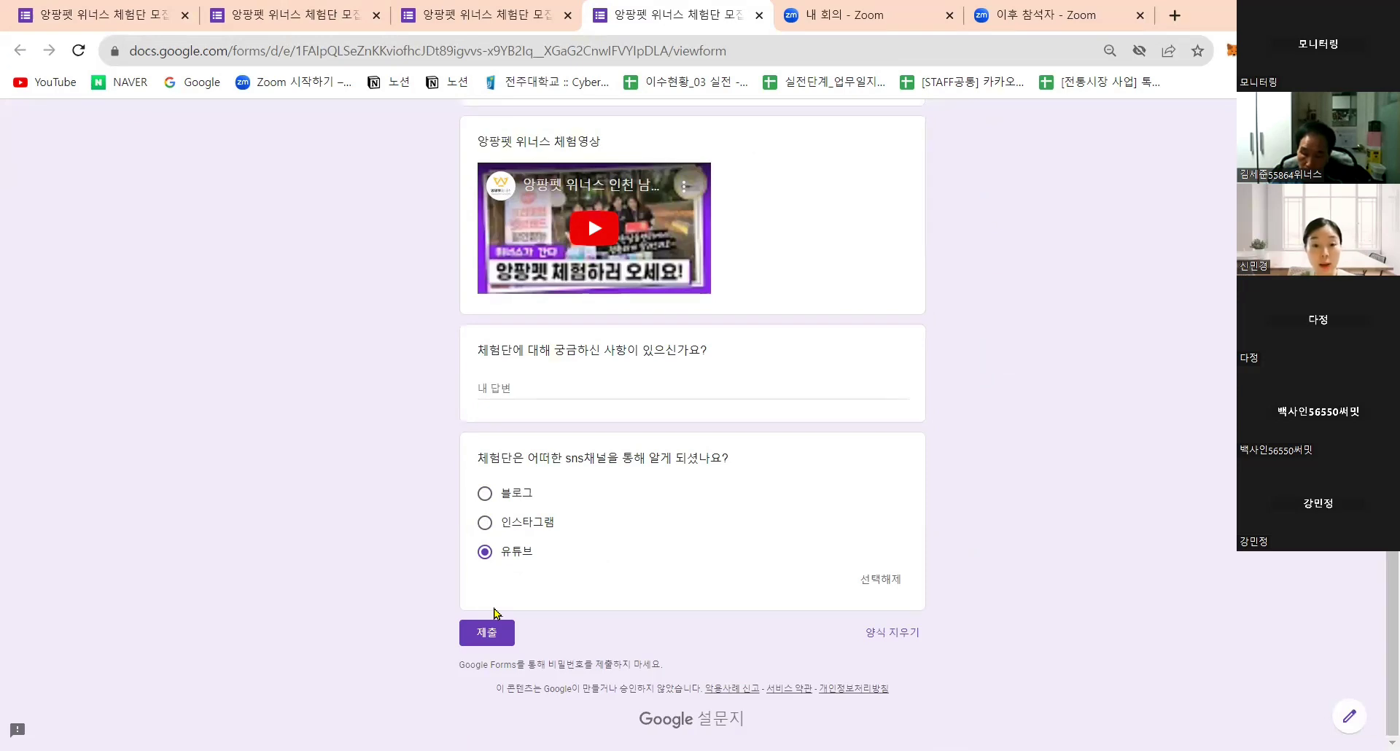
{"action": "left_click", "coordinate": [1350, 718]}
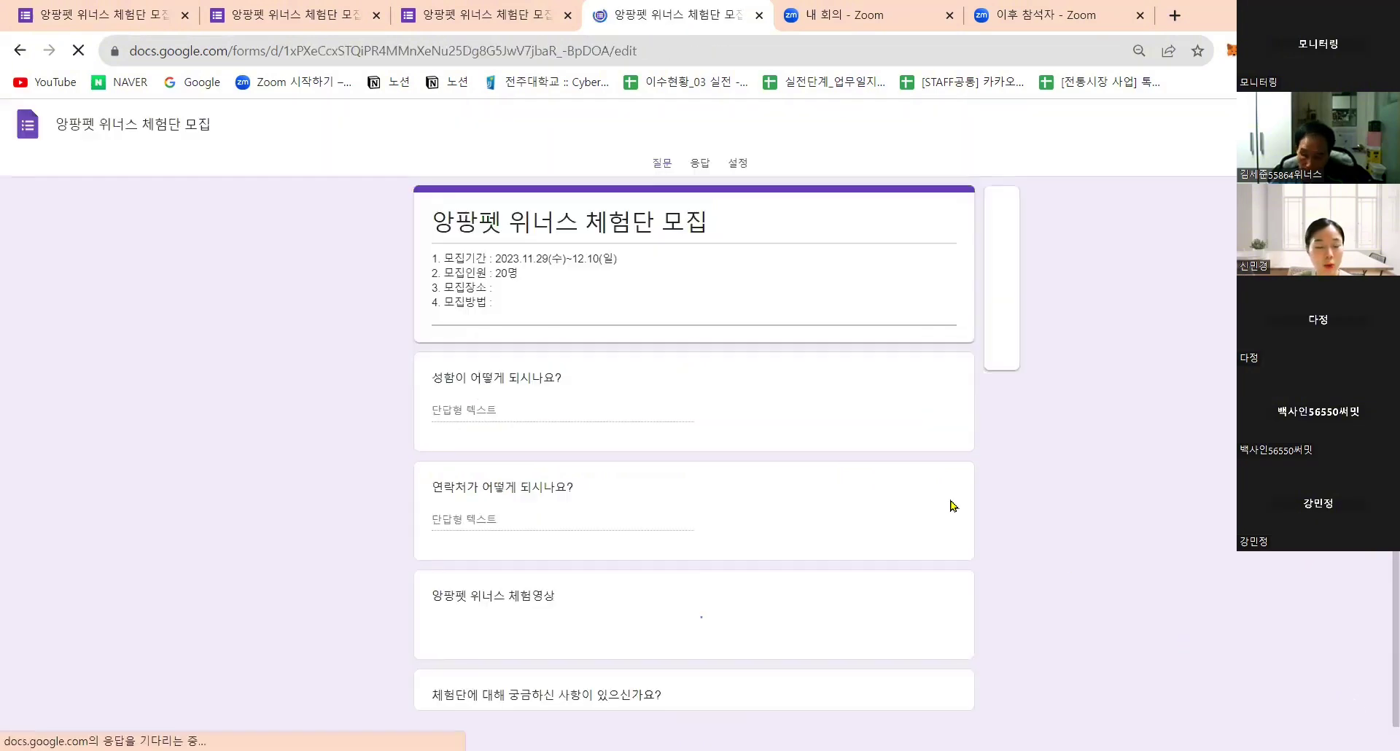
Look over the form's questions in the editor and open the SNS channel question as the active item
{"action": "scroll", "coordinate": [954, 502], "scroll_direction": "down", "scroll_amount": 3}
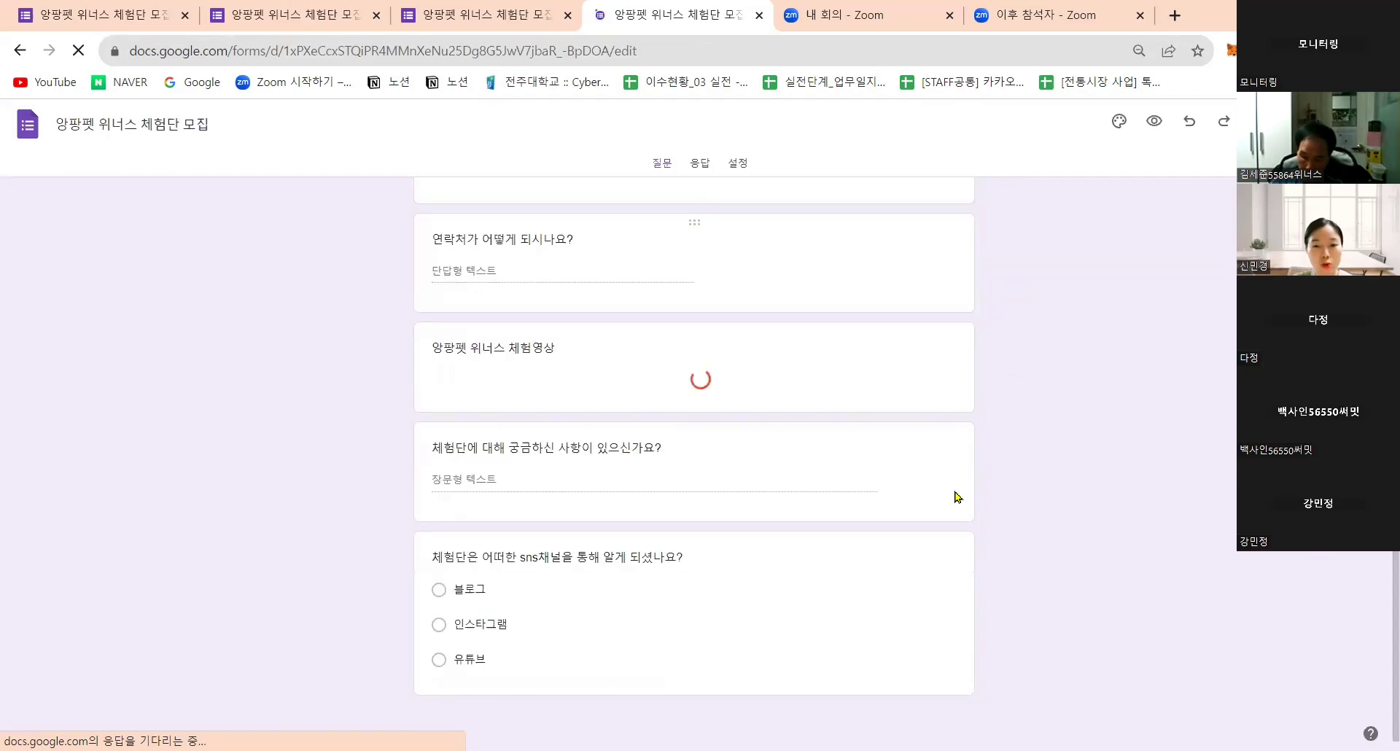
{"action": "scroll", "coordinate": [958, 497], "scroll_direction": "up", "scroll_amount": 4}
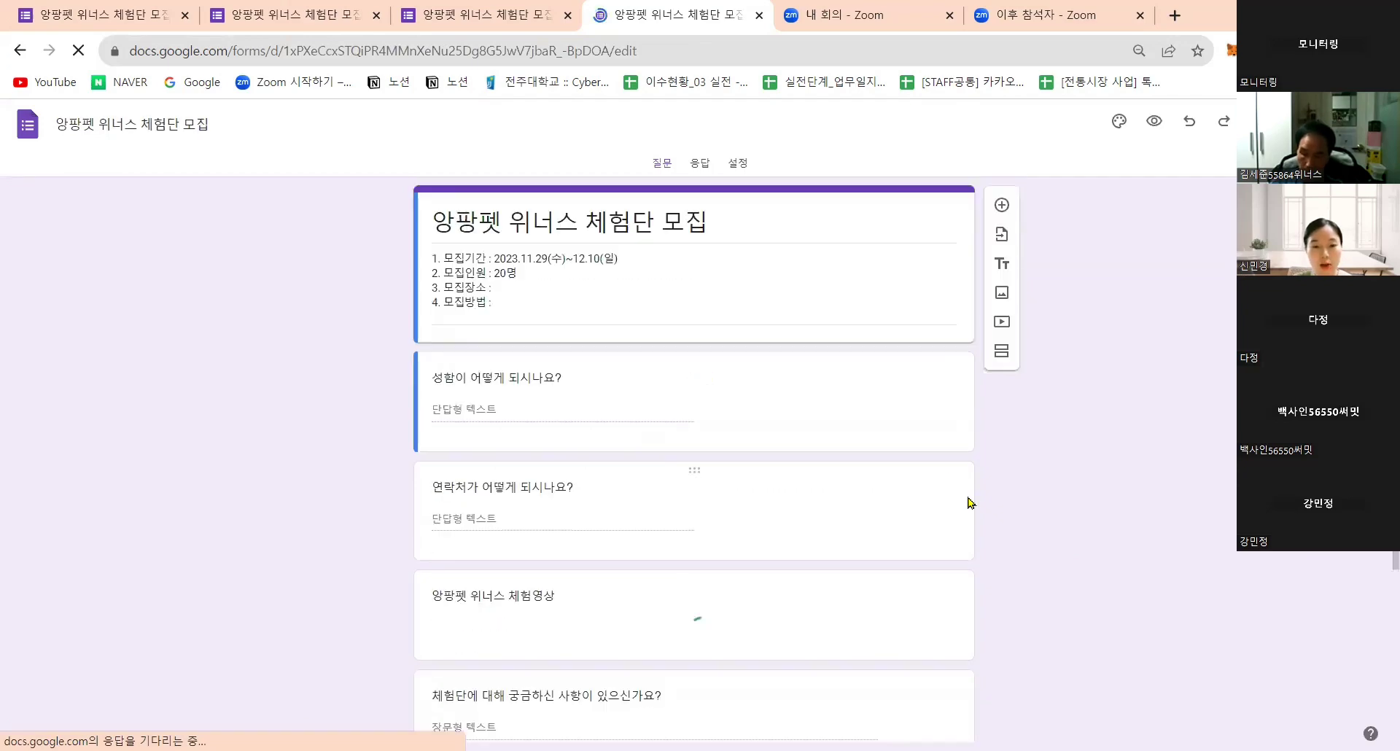
{"action": "scroll", "coordinate": [968, 503], "scroll_direction": "down", "scroll_amount": 4}
{"action": "scroll", "coordinate": [629, 679], "scroll_direction": "down", "scroll_amount": 2}
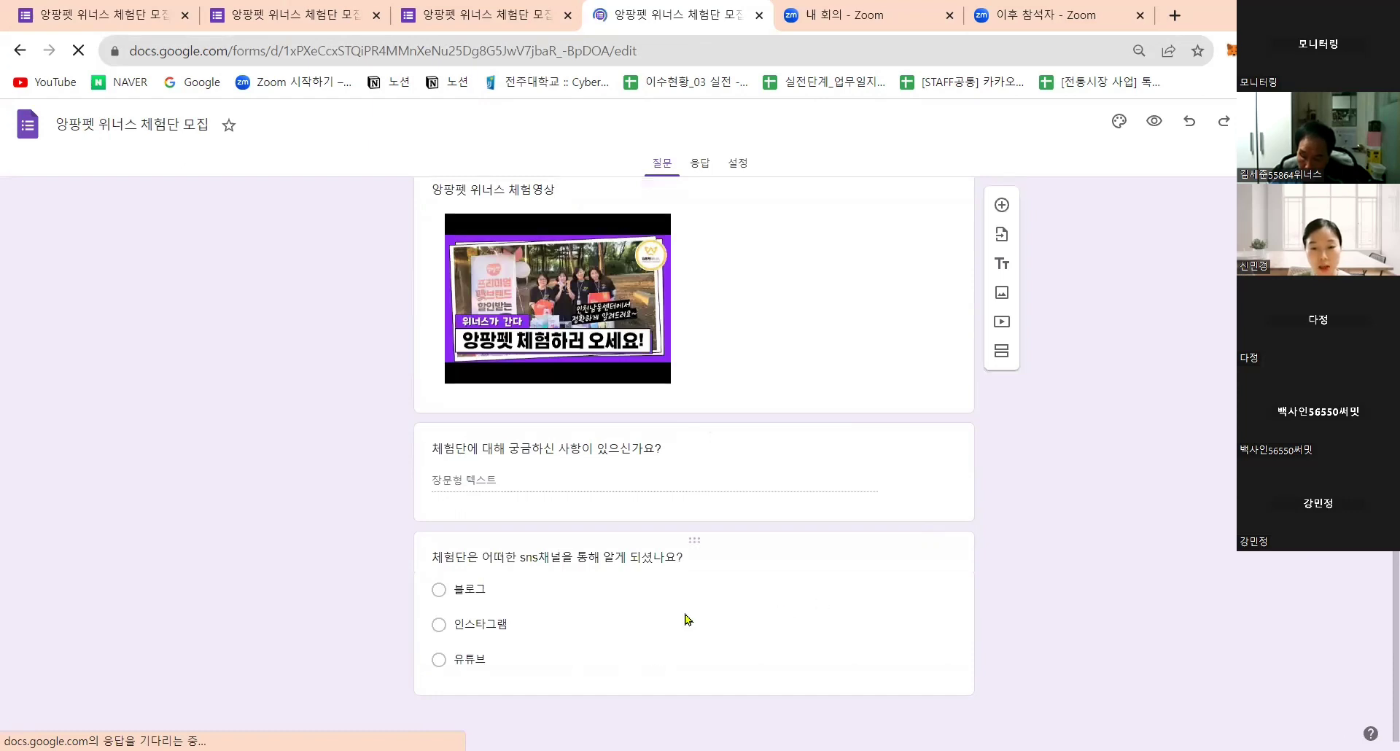
{"action": "left_click", "coordinate": [677, 574]}
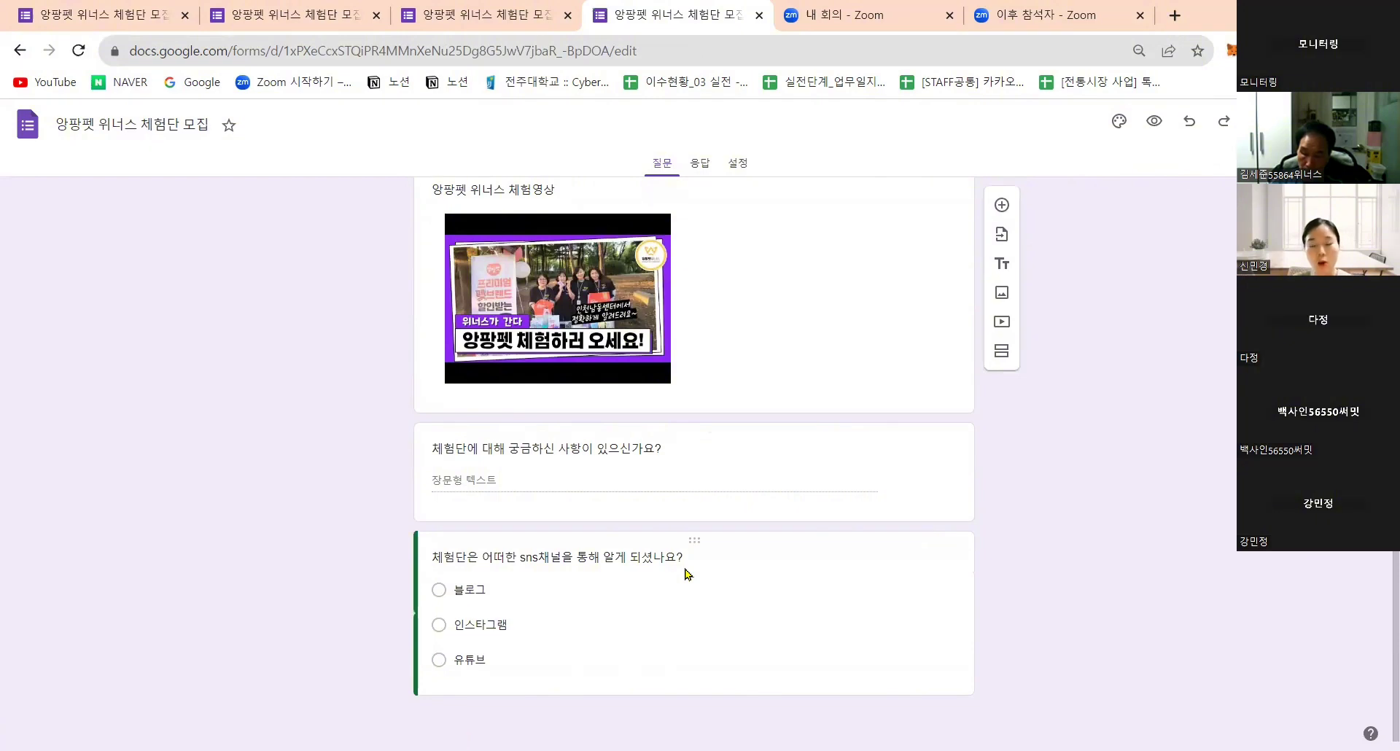
{"action": "left_click", "coordinate": [781, 609]}
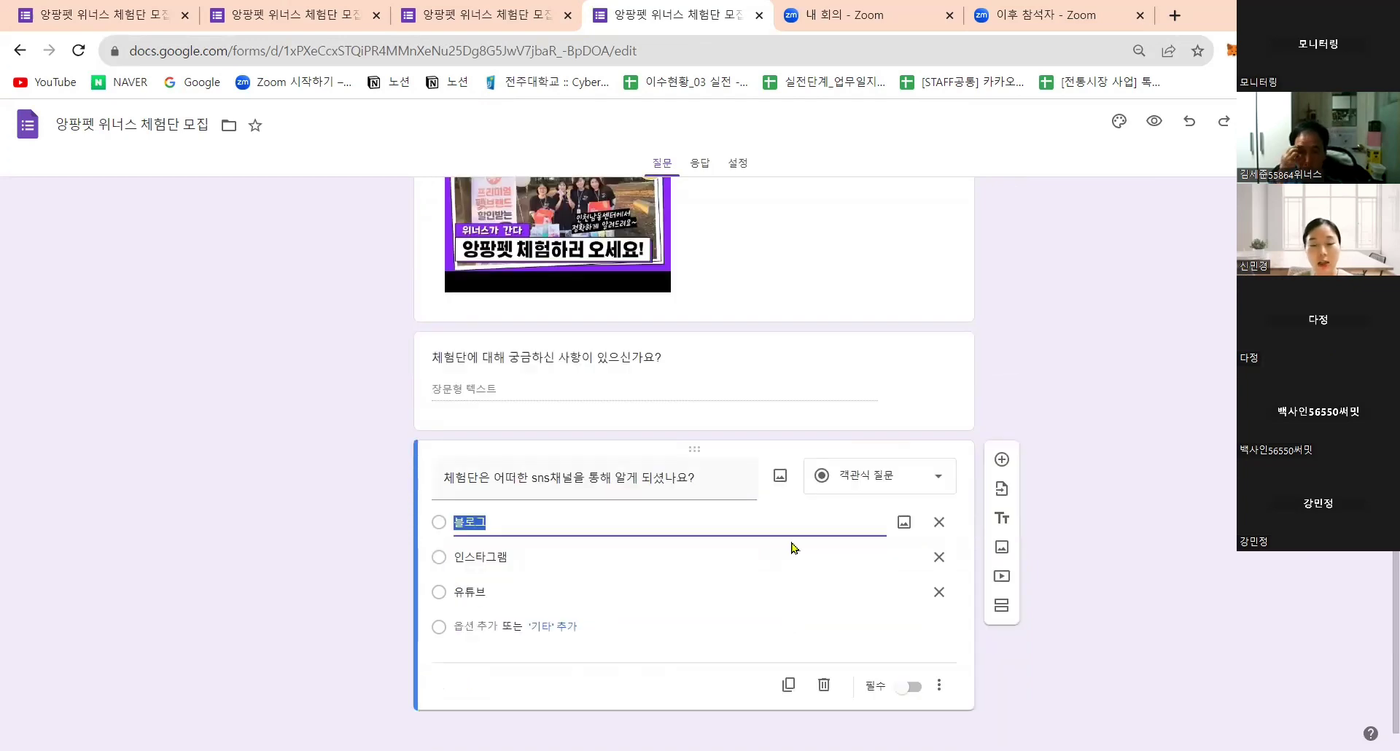
{"action": "scroll", "coordinate": [500, 440], "scroll_direction": "up", "scroll_amount": 3}
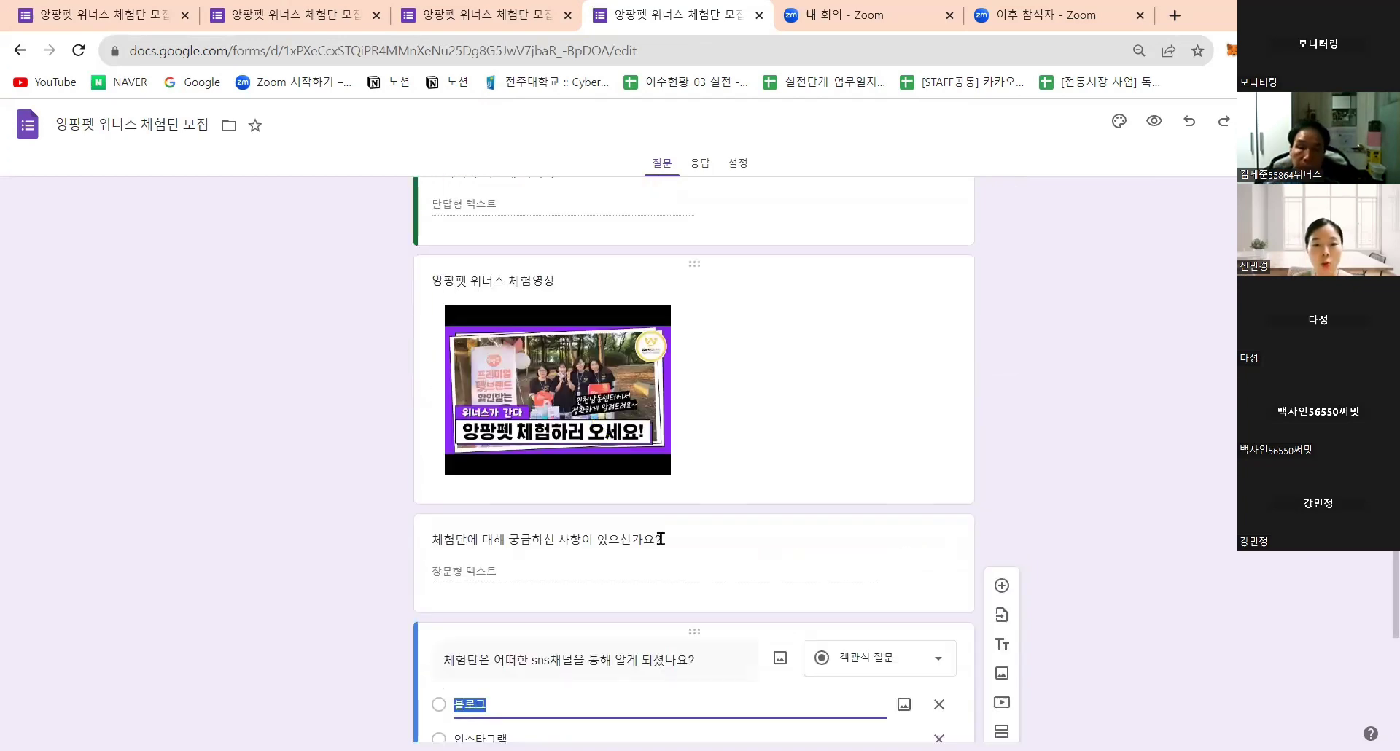
{"action": "scroll", "coordinate": [593, 422], "scroll_direction": "up", "scroll_amount": 5}
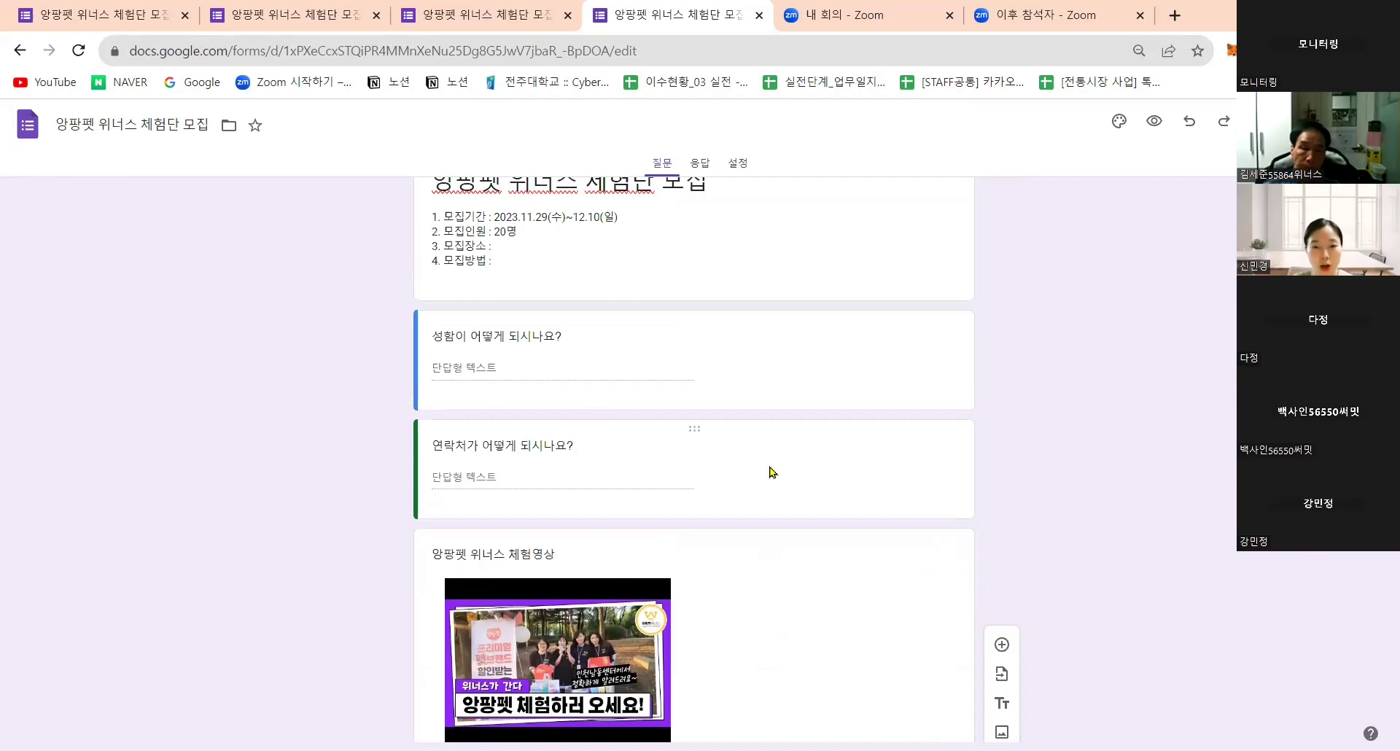
{"action": "scroll", "coordinate": [784, 479], "scroll_direction": "down", "scroll_amount": 5}
{"action": "scroll", "coordinate": [837, 578], "scroll_direction": "down", "scroll_amount": 1}
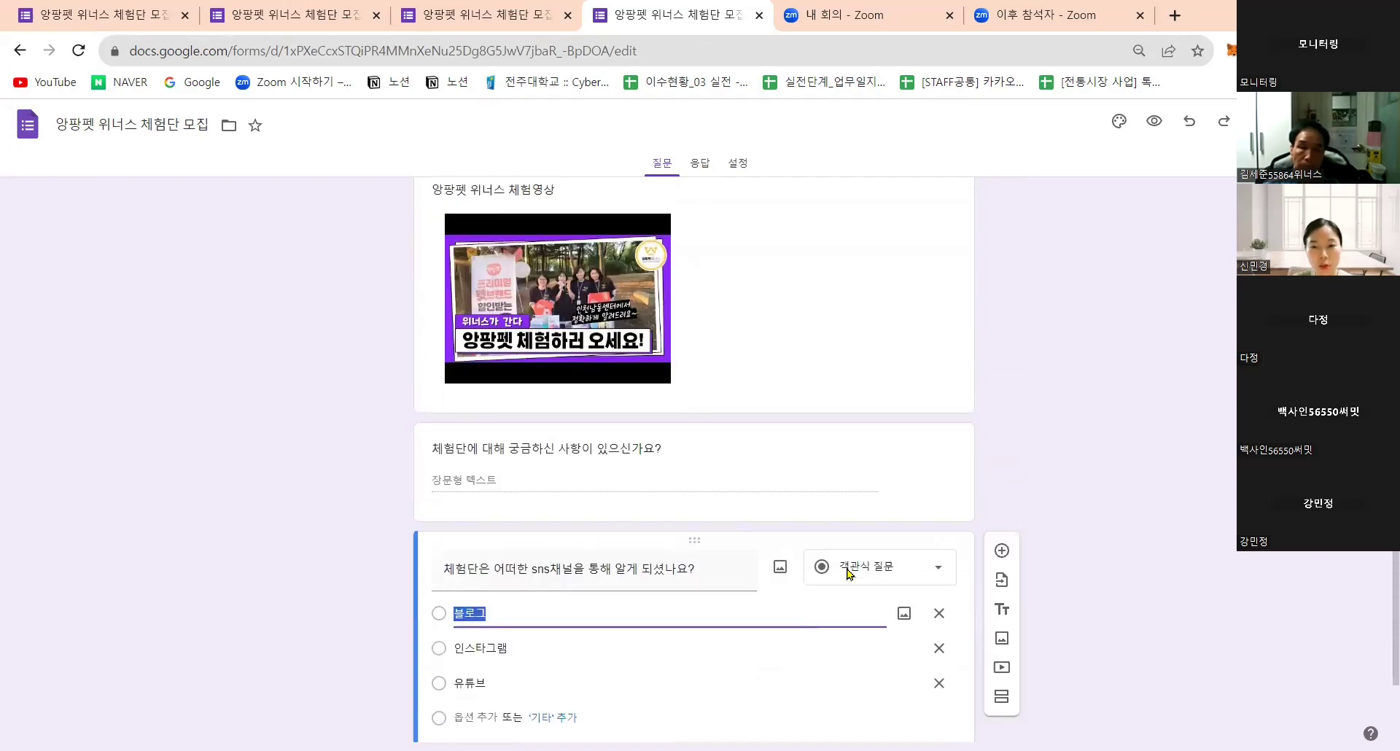
{"action": "scroll", "coordinate": [849, 574], "scroll_direction": "down", "scroll_amount": 1}
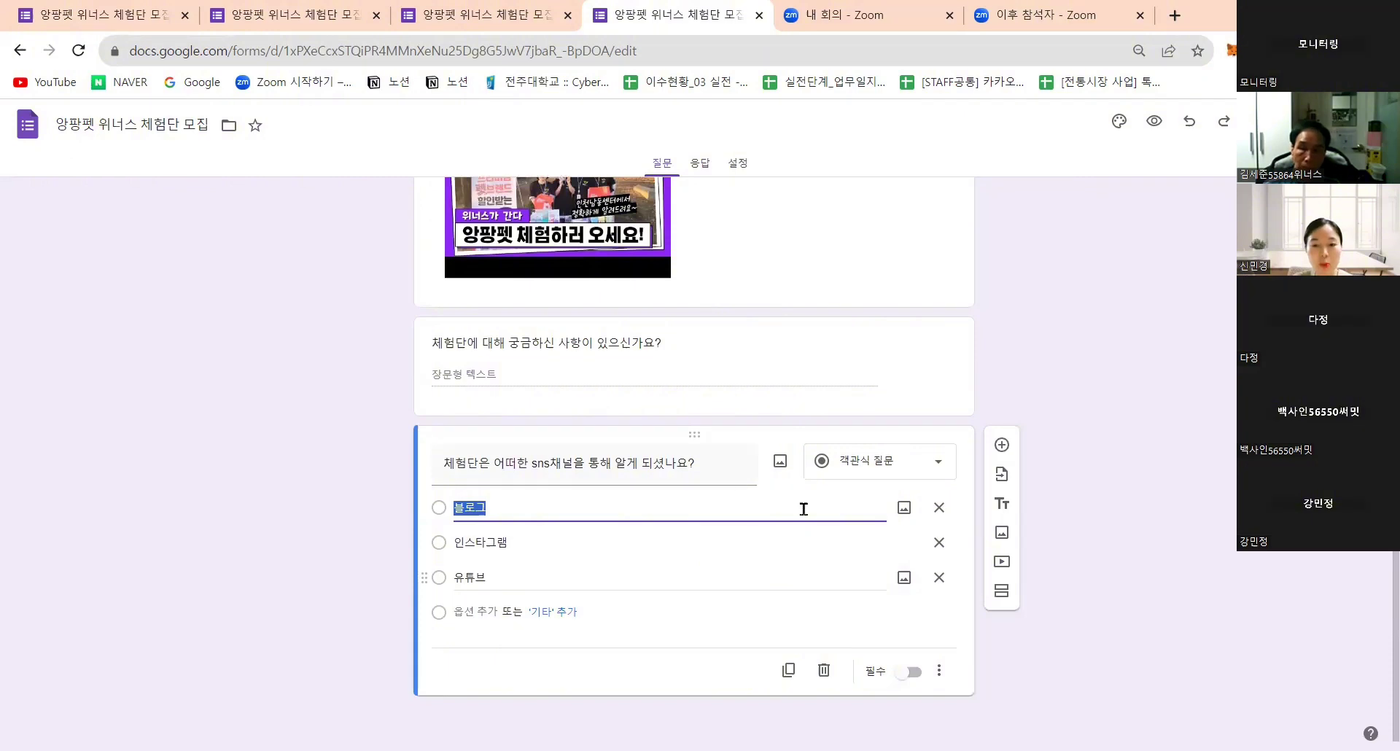
Insert the image KakaoTalk_20231114_123249183_13.jpg from the desktop folder 앙팡펫 위너스 below the SNS channel question
{"action": "left_click", "coordinate": [1002, 533]}
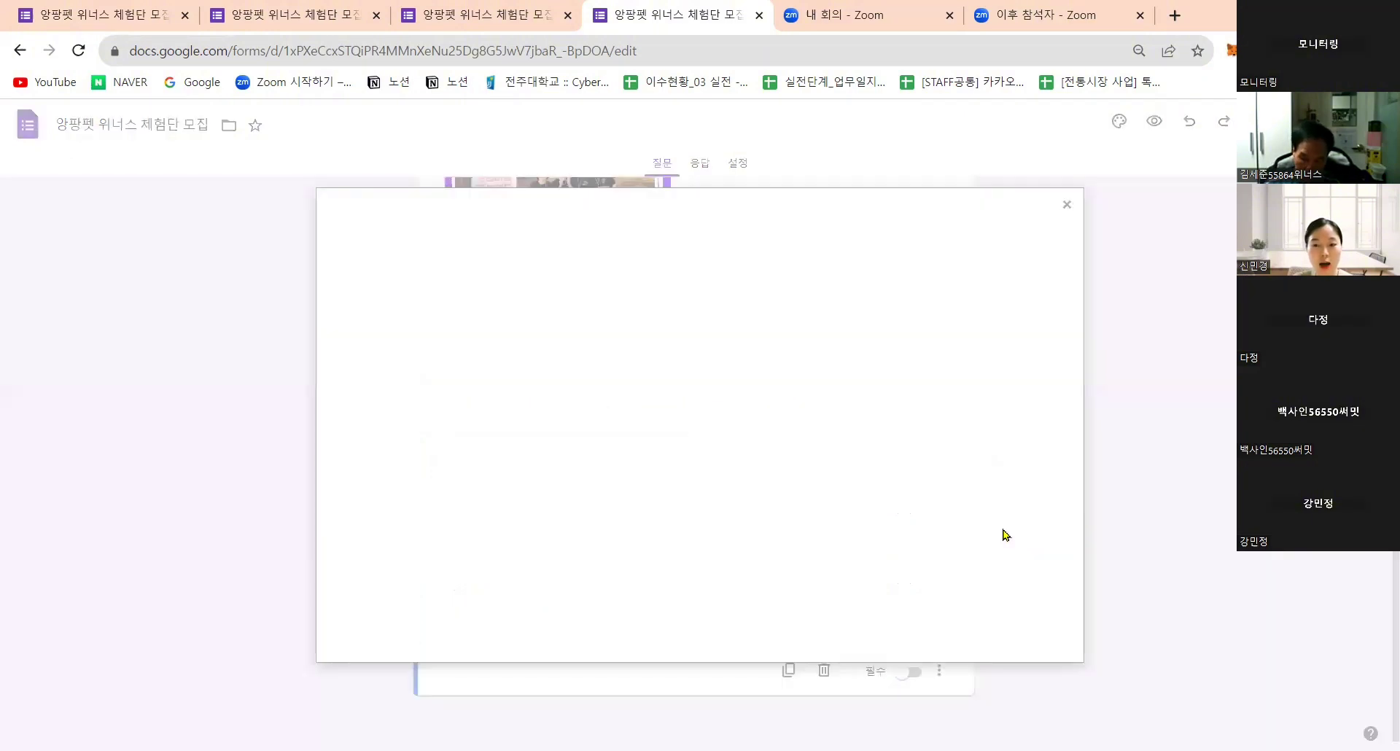
{"action": "left_click", "coordinate": [1068, 206]}
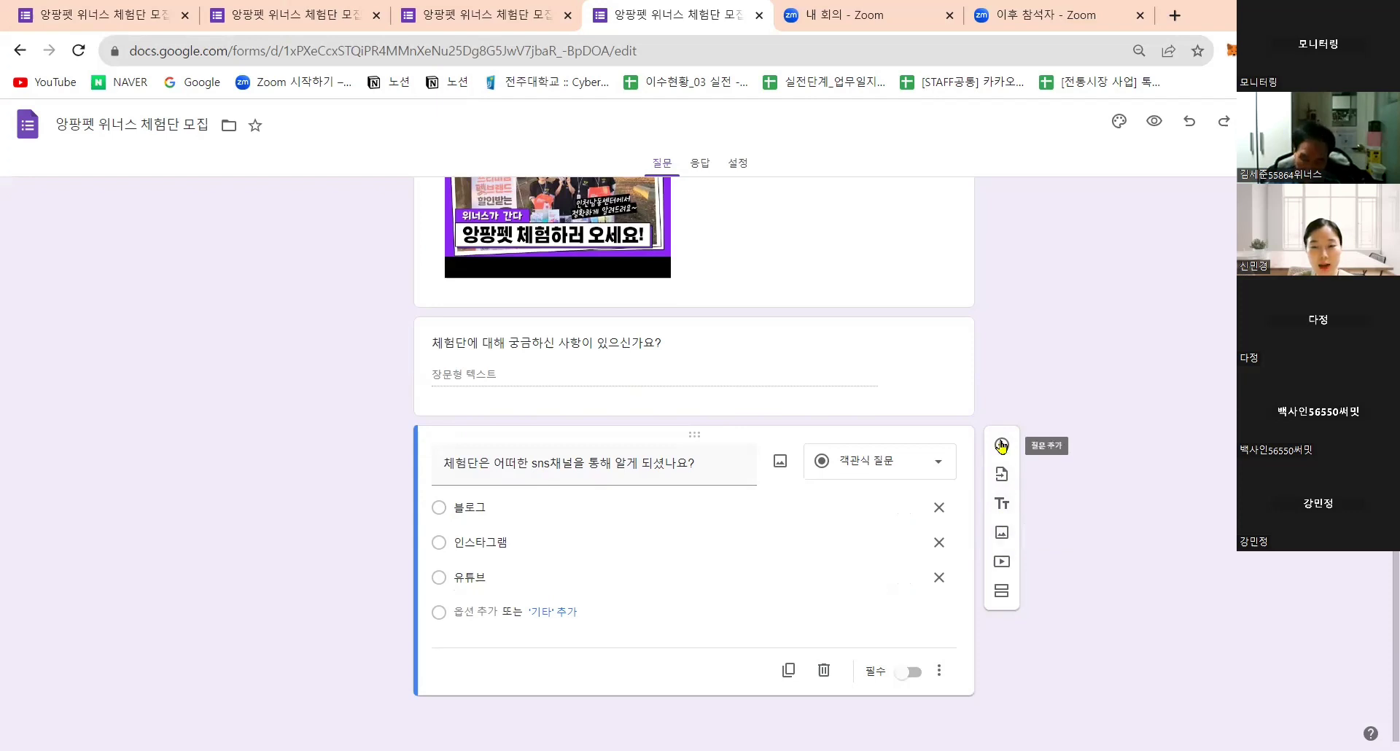
{"action": "left_click", "coordinate": [1004, 535]}
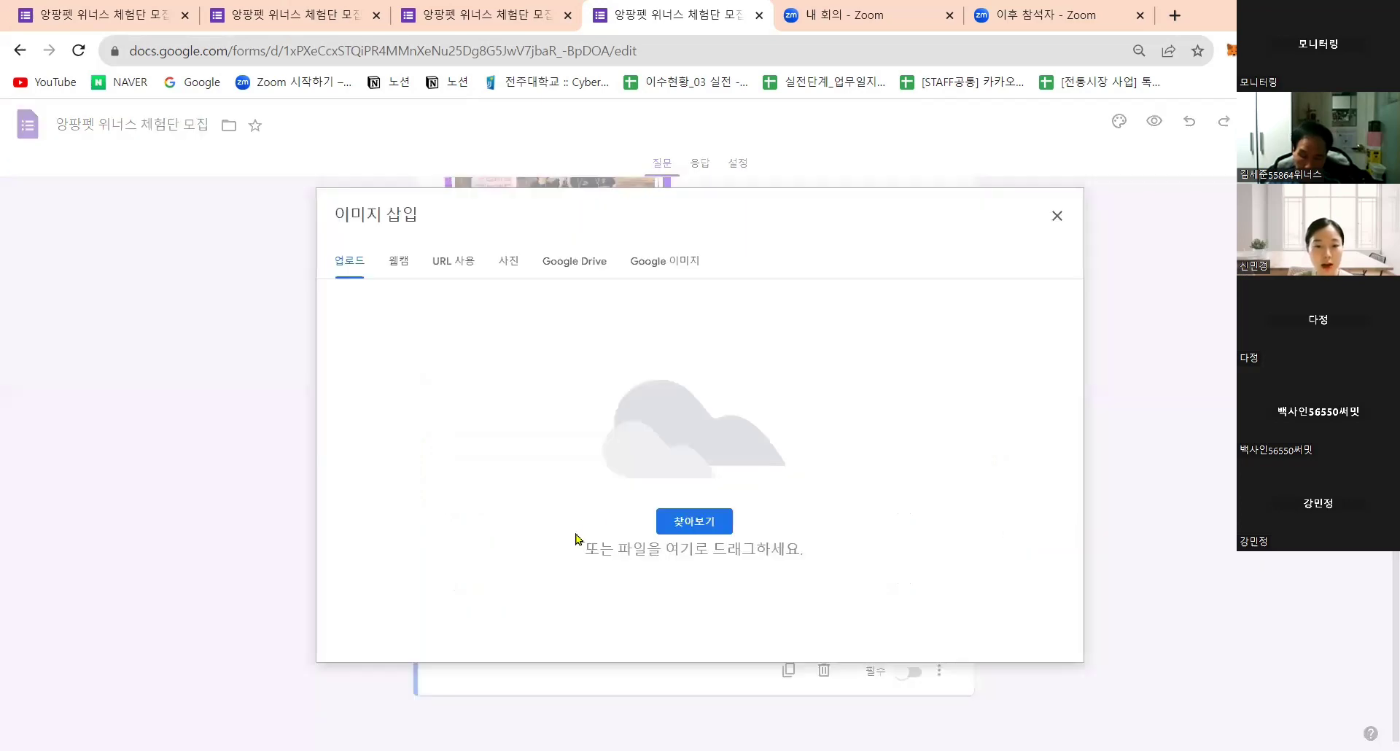
{"action": "left_click", "coordinate": [686, 529]}
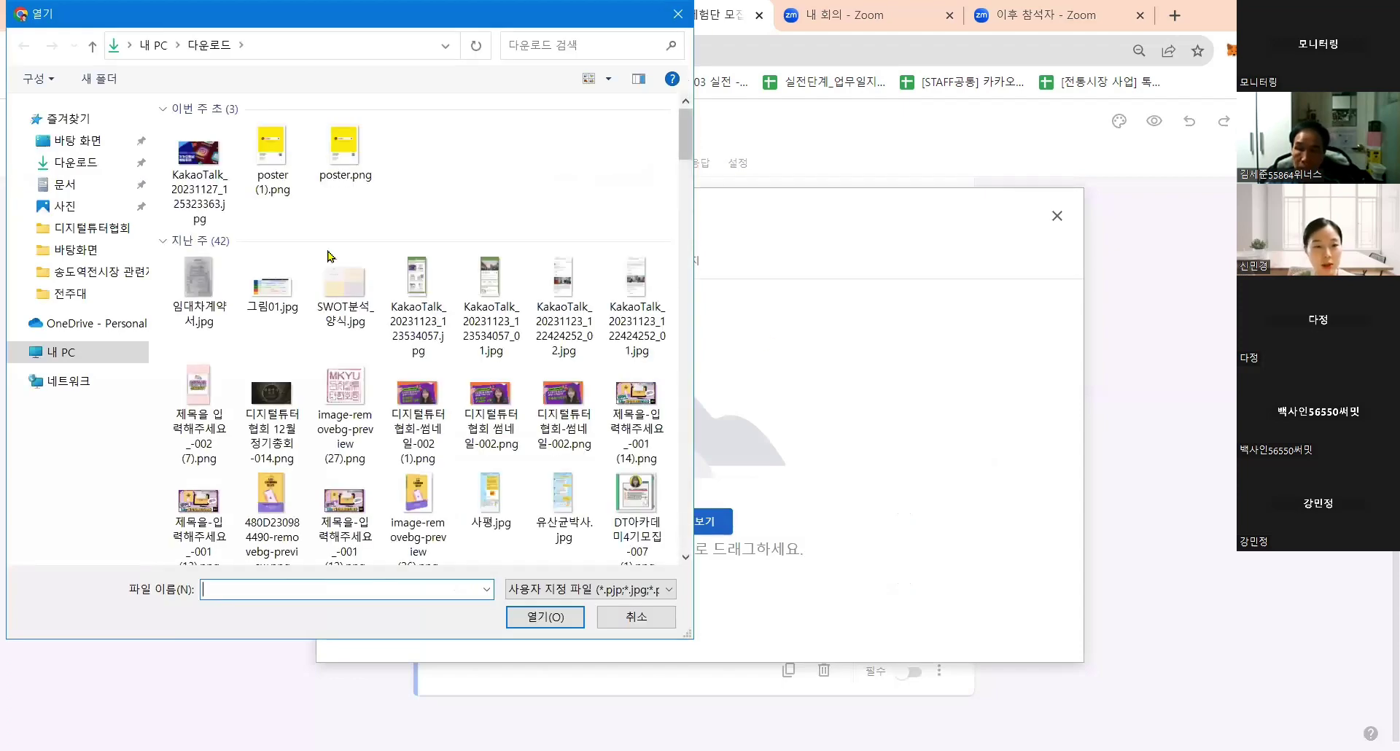
{"action": "left_click", "coordinate": [82, 141]}
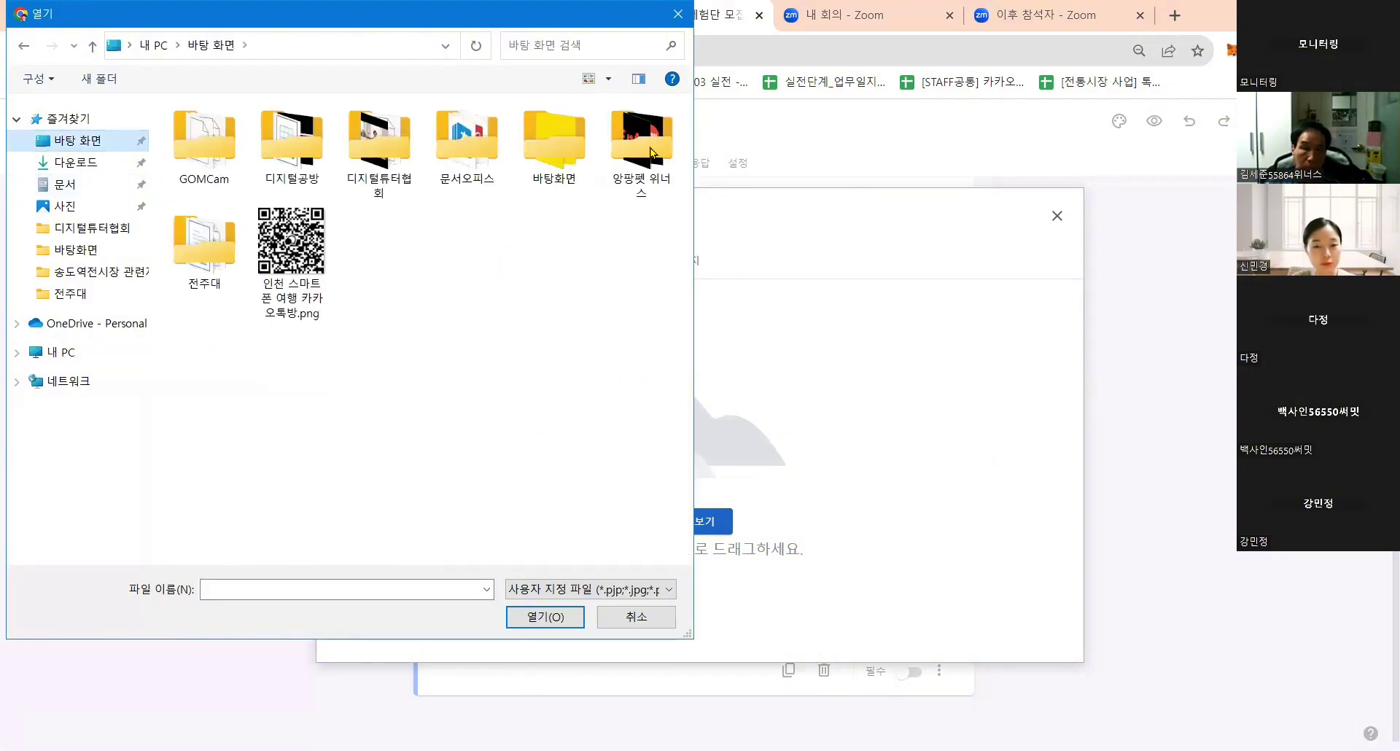
{"action": "double_click", "coordinate": [676, 165]}
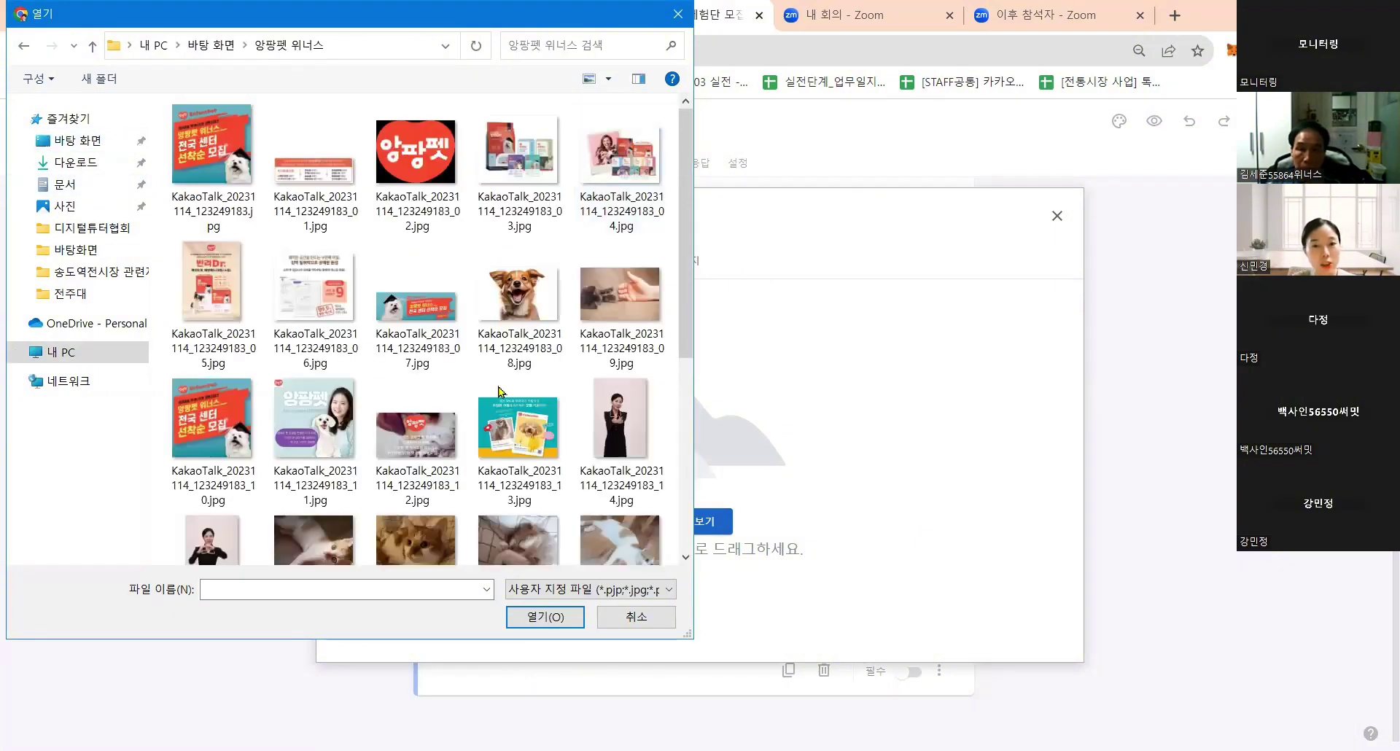
{"action": "left_click", "coordinate": [531, 443]}
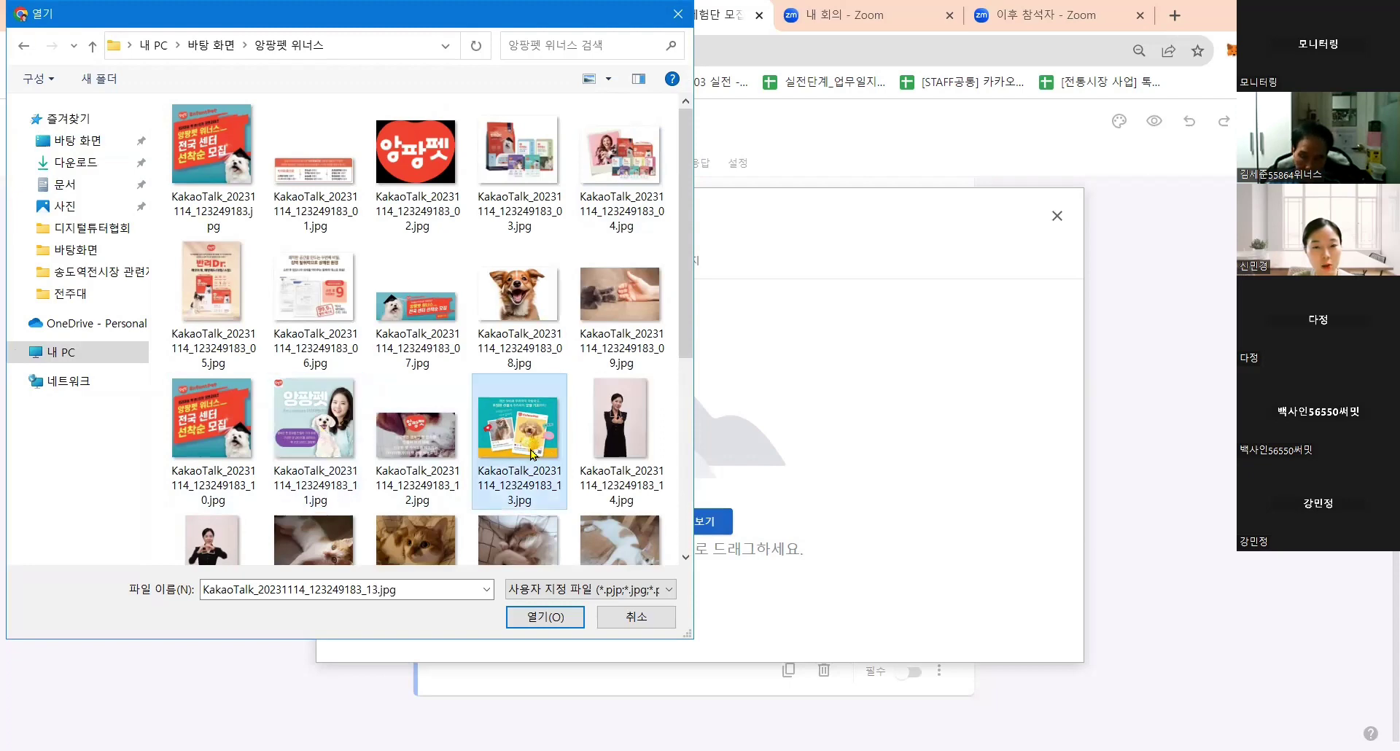
{"action": "left_click", "coordinate": [559, 616]}
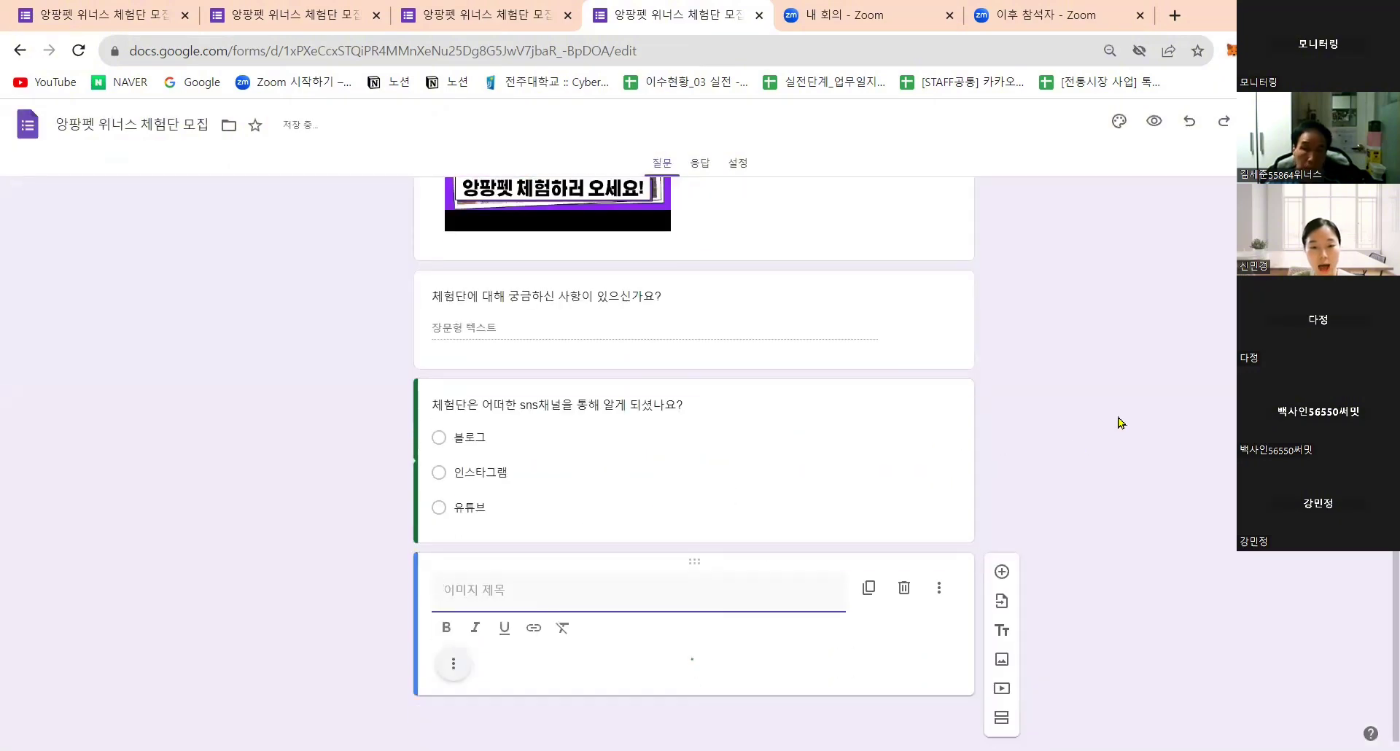
Review the inserted image item together with the video and questions above it
{"action": "scroll", "coordinate": [1111, 402], "scroll_direction": "down", "scroll_amount": 3}
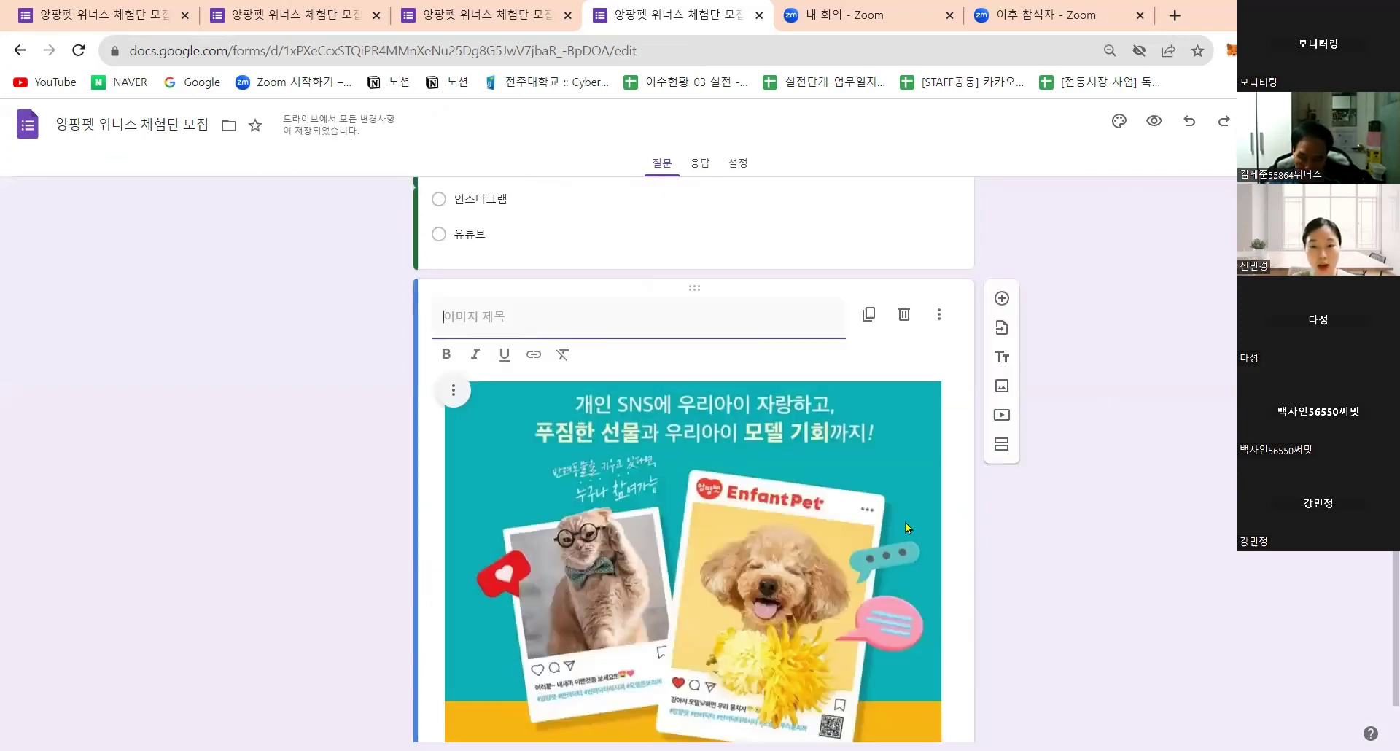
{"action": "scroll", "coordinate": [1042, 503], "scroll_direction": "down", "scroll_amount": 1}
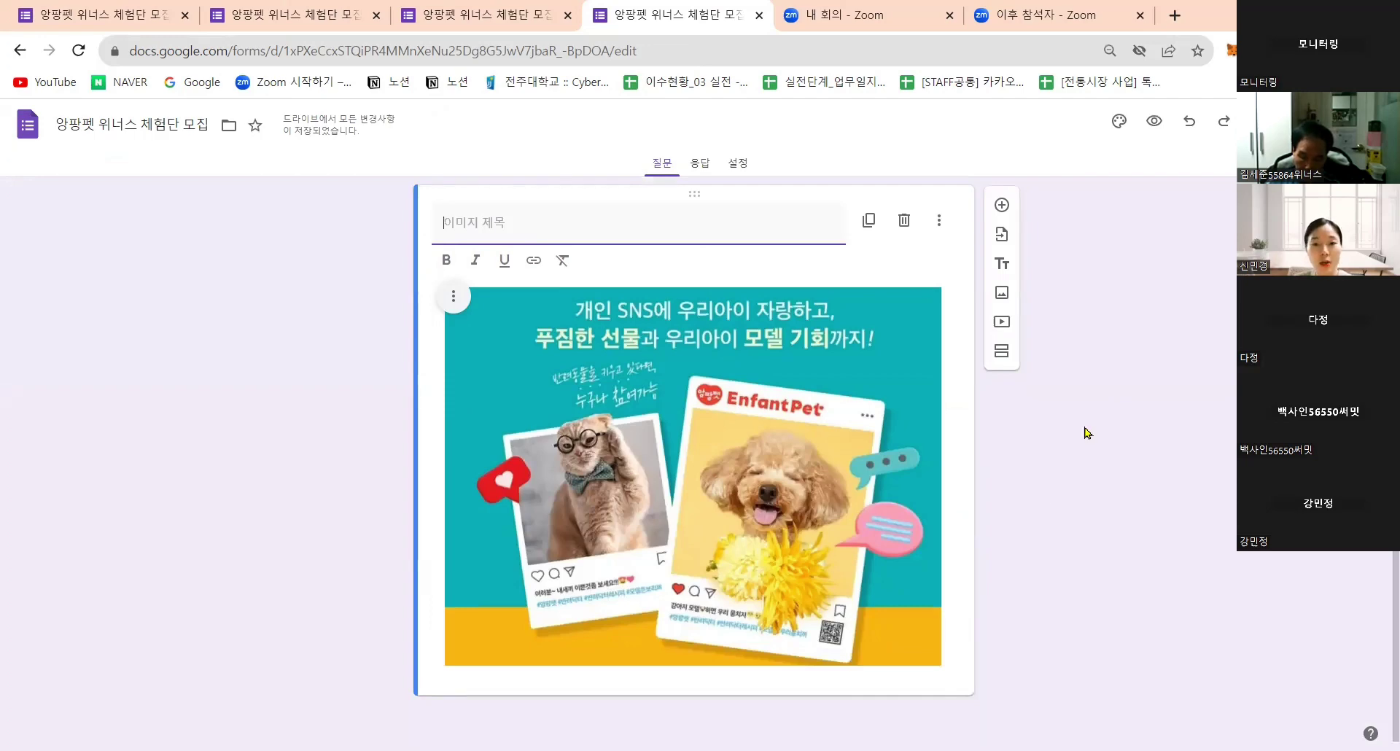
{"action": "scroll", "coordinate": [1087, 433], "scroll_direction": "up", "scroll_amount": 4}
{"action": "scroll", "coordinate": [1087, 438], "scroll_direction": "up", "scroll_amount": 3}
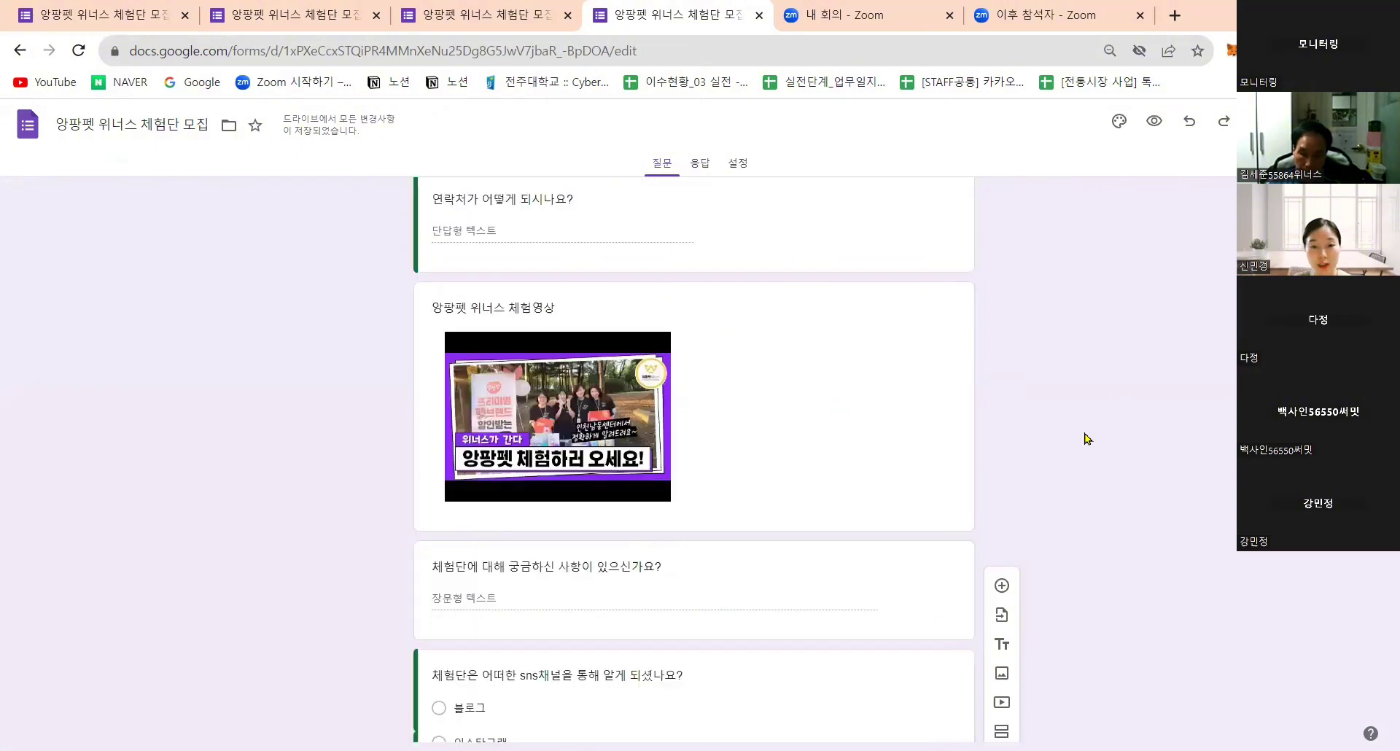
{"action": "scroll", "coordinate": [1079, 447], "scroll_direction": "down", "scroll_amount": 3}
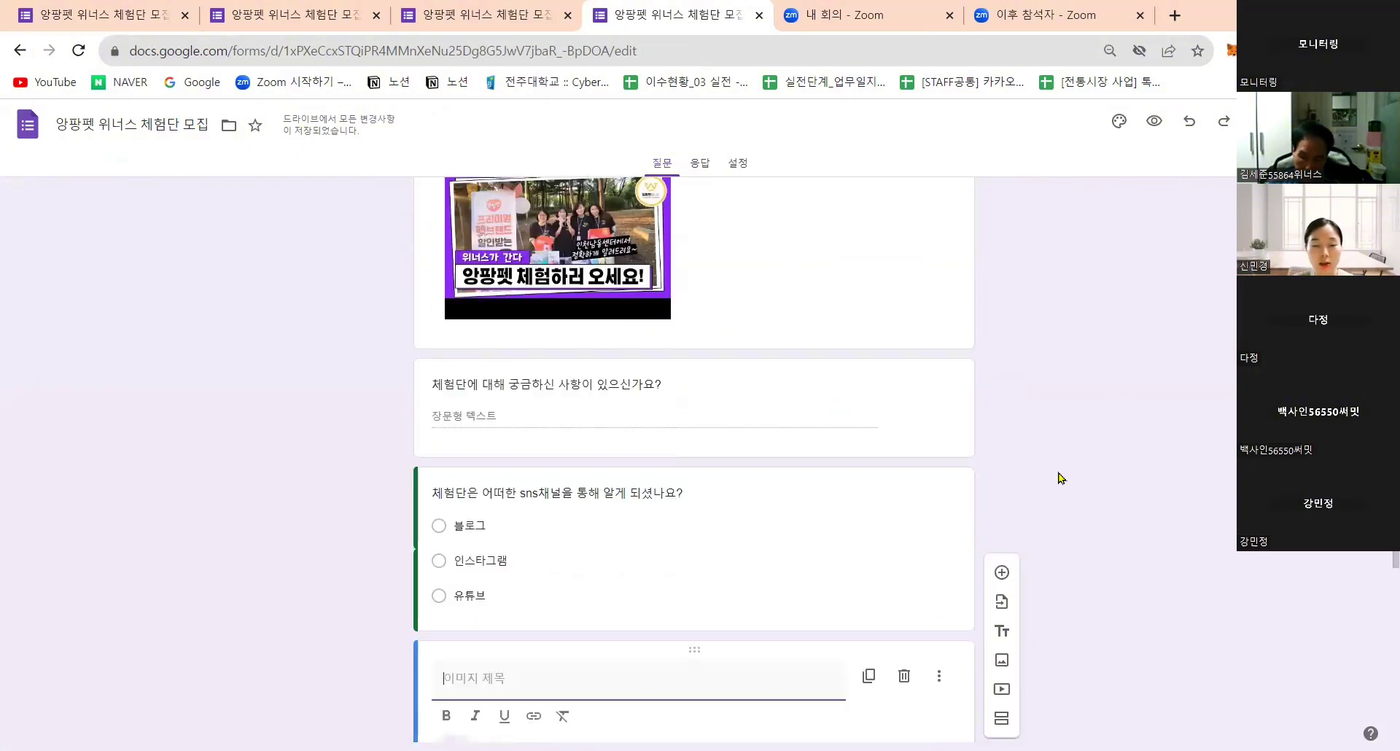
{"action": "scroll", "coordinate": [1061, 476], "scroll_direction": "down", "scroll_amount": 3}
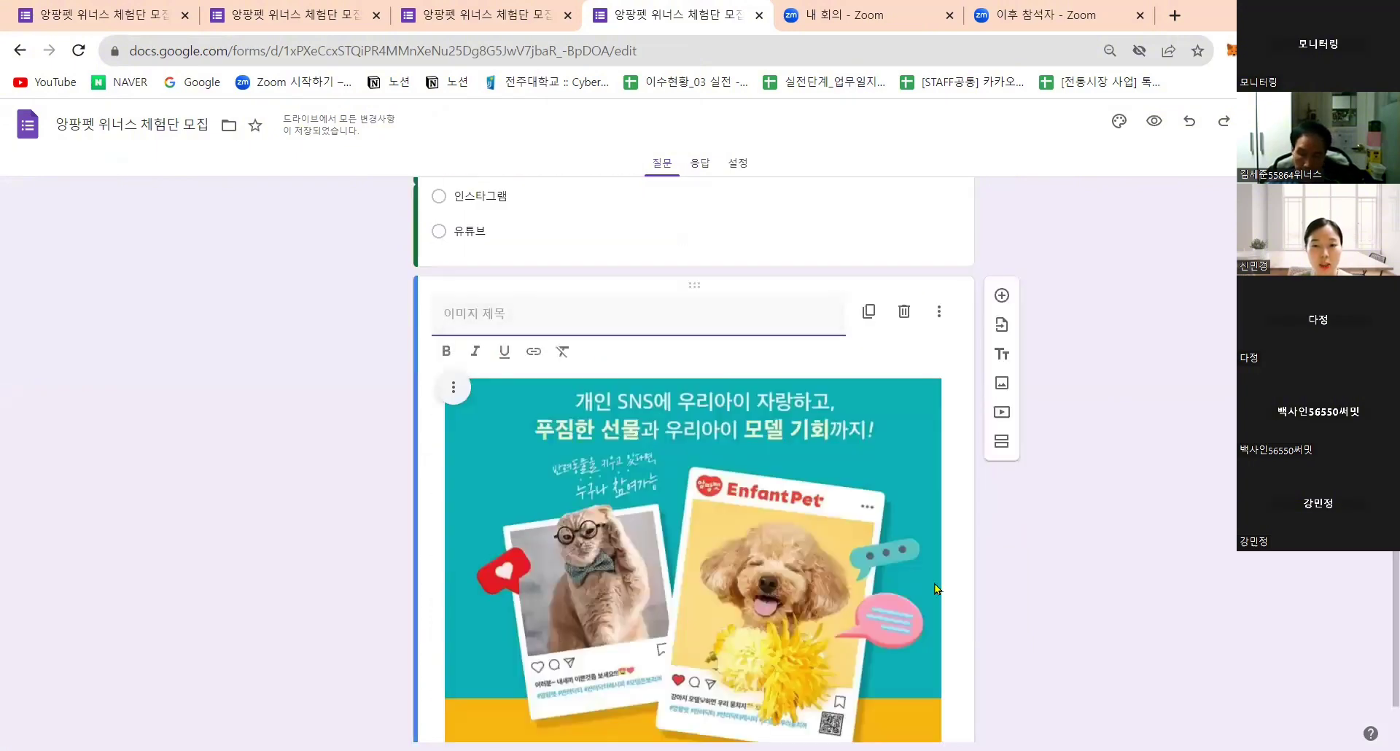
{"action": "scroll", "coordinate": [936, 589], "scroll_direction": "down", "scroll_amount": 1}
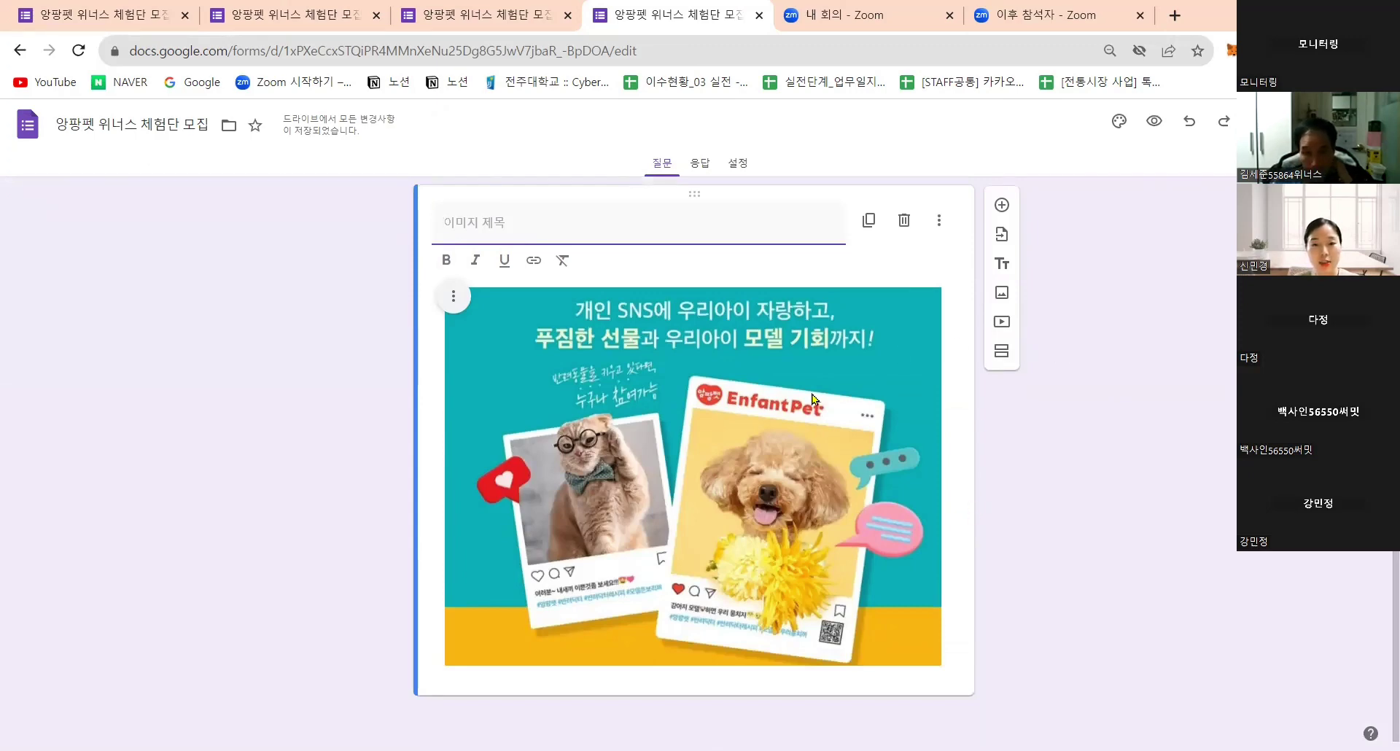
{"action": "scroll", "coordinate": [814, 399], "scroll_direction": "up", "scroll_amount": 1}
{"action": "scroll", "coordinate": [820, 396], "scroll_direction": "up", "scroll_amount": 5}
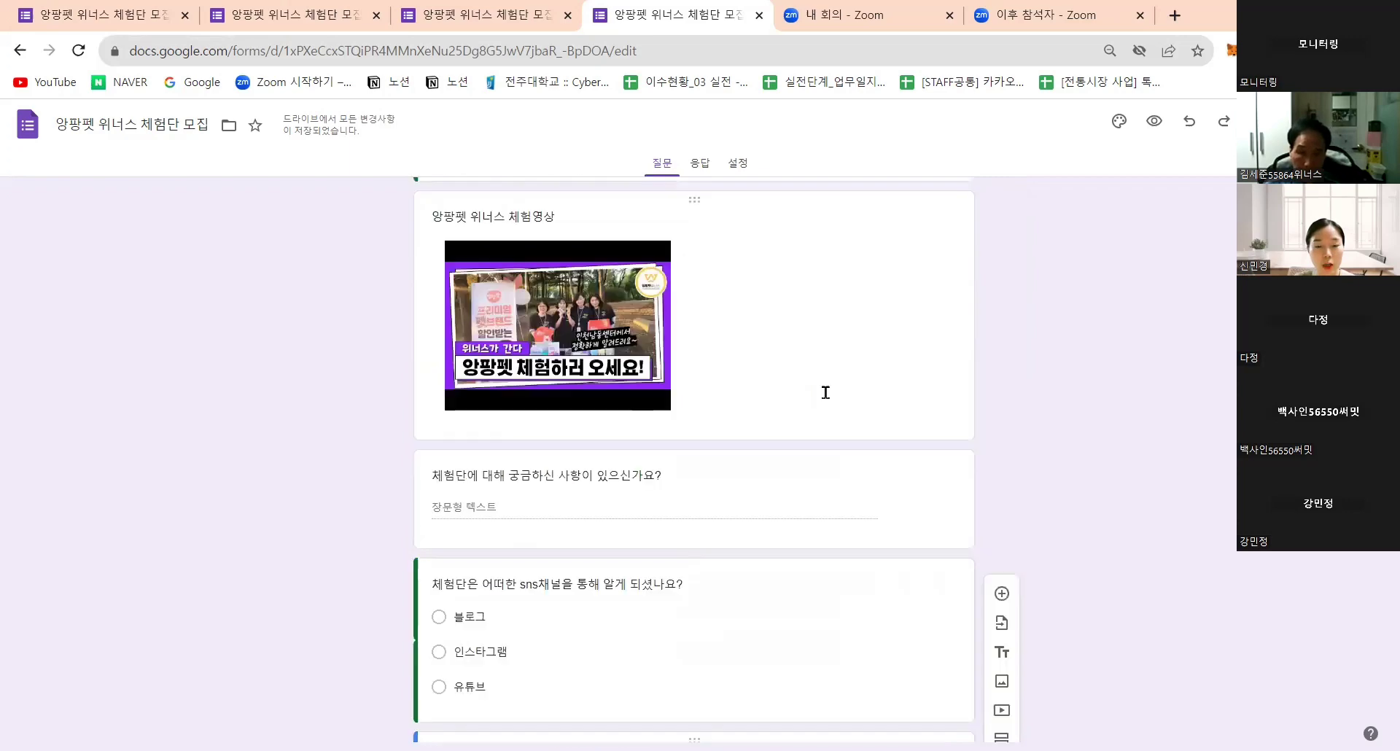
{"action": "scroll", "coordinate": [828, 399], "scroll_direction": "up", "scroll_amount": 4}
{"action": "scroll", "coordinate": [675, 556], "scroll_direction": "down", "scroll_amount": 5}
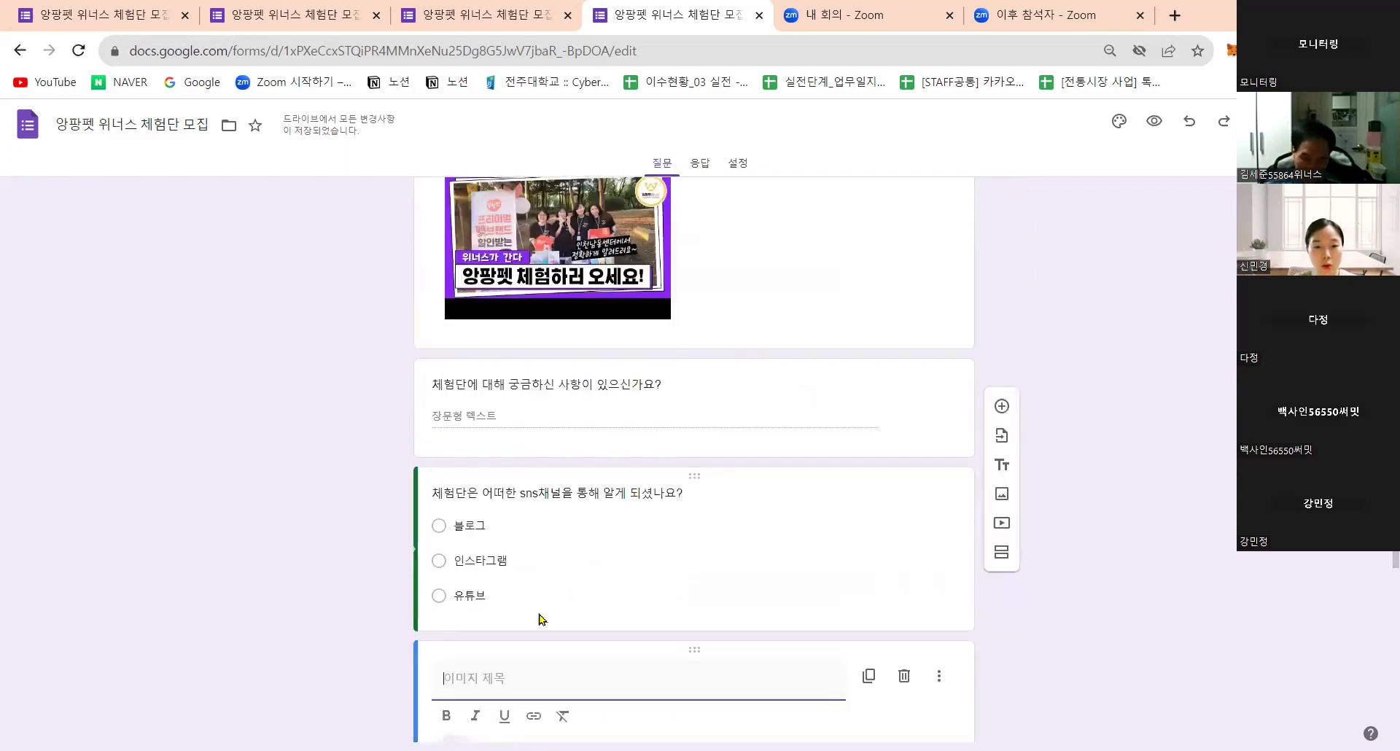
{"action": "scroll", "coordinate": [537, 682], "scroll_direction": "down", "scroll_amount": 3}
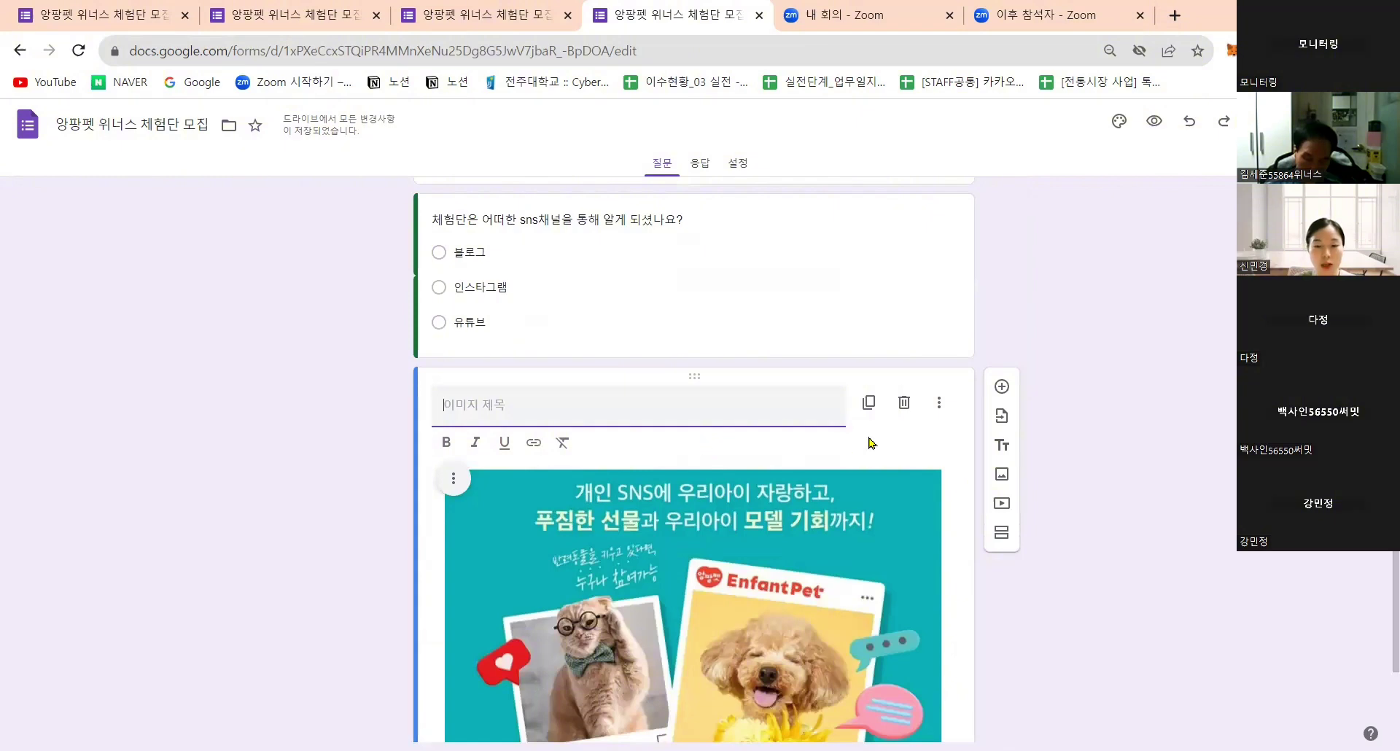
Move the image item from the end of the form to directly below the title and description section
{"action": "left_click", "coordinate": [918, 451]}
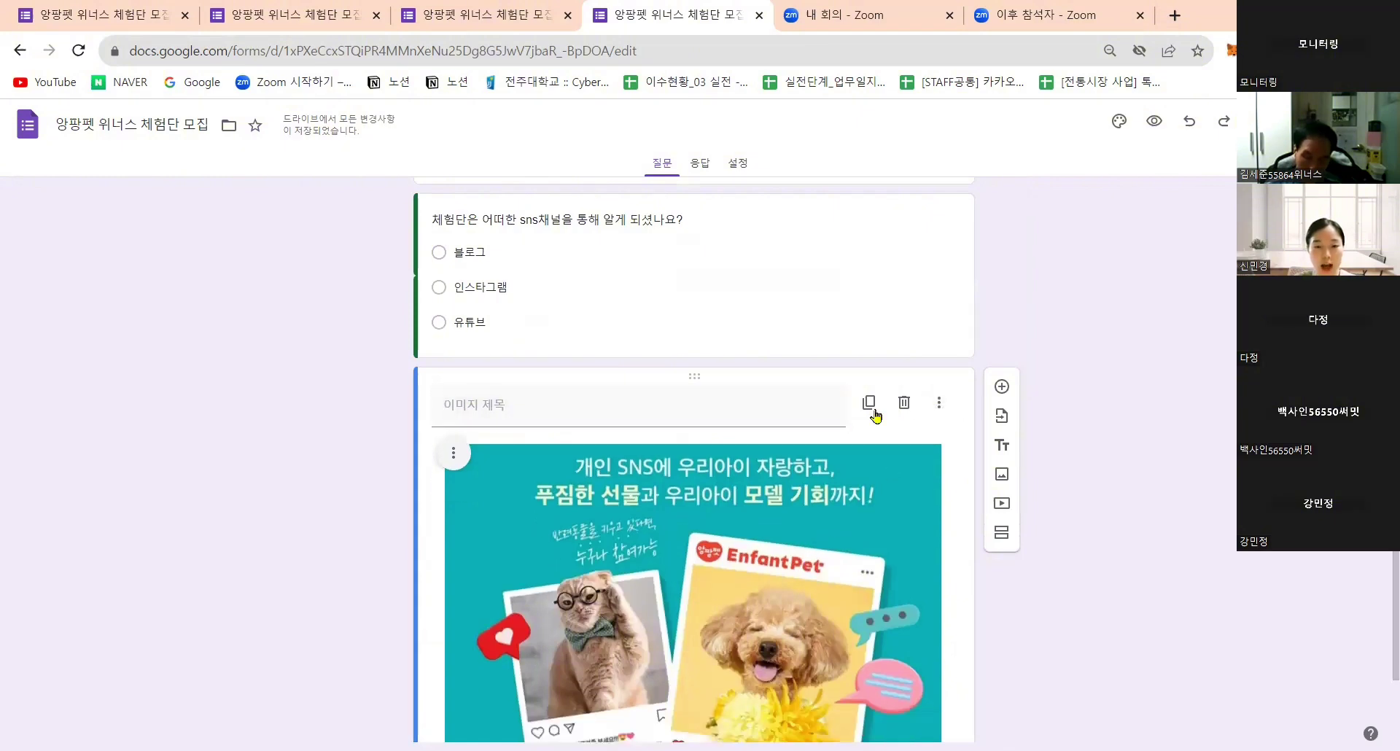
{"action": "scroll", "coordinate": [883, 417], "scroll_direction": "up", "scroll_amount": 10}
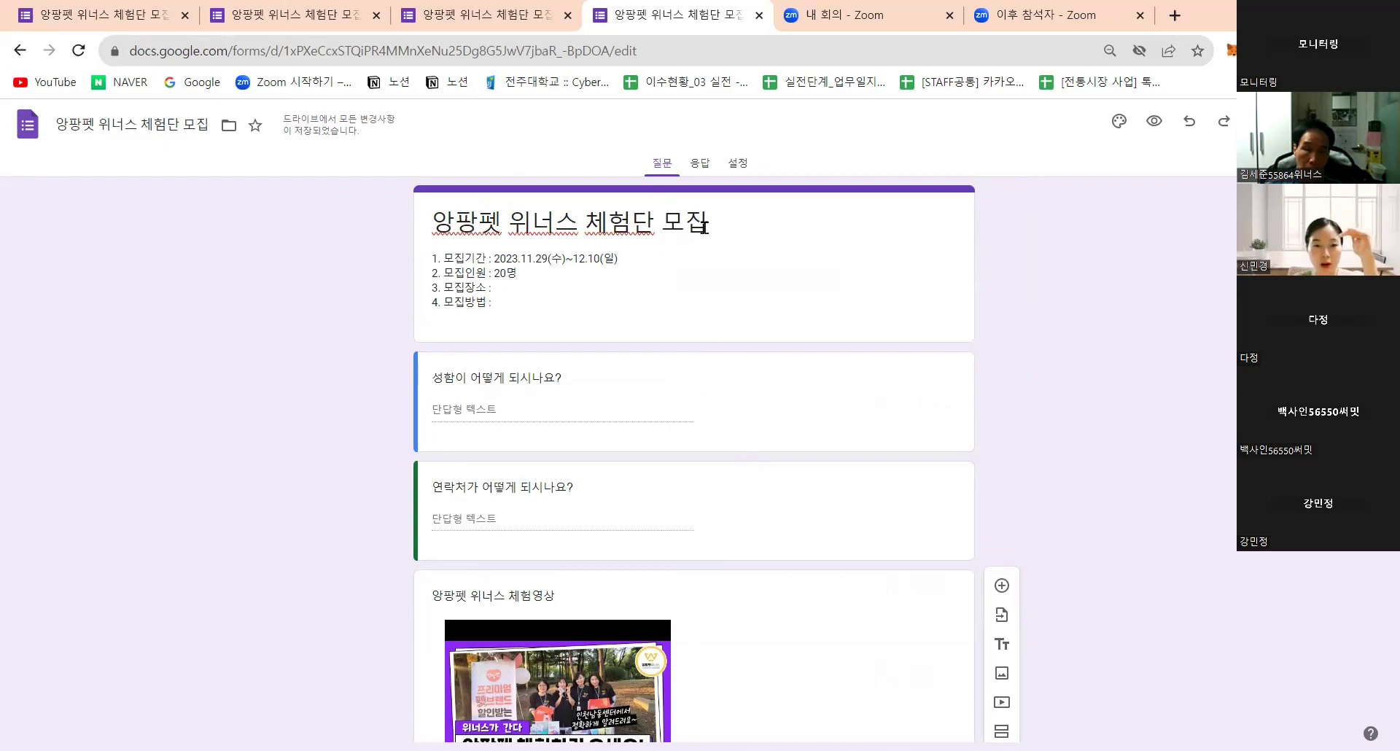
{"action": "left_click_drag", "start_coordinate": [742, 212], "coordinate": [405, 319]}
{"action": "left_click", "coordinate": [458, 408]}
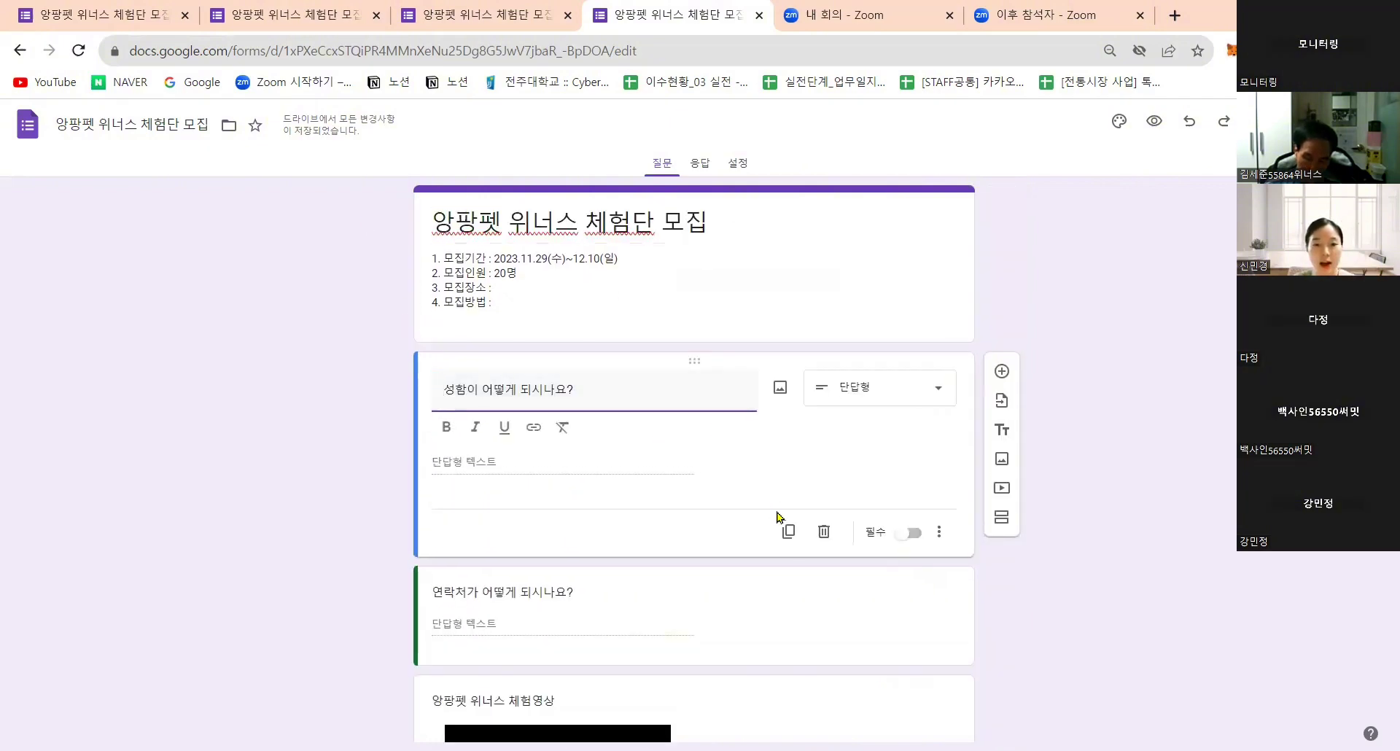
{"action": "scroll", "coordinate": [781, 527], "scroll_direction": "down", "scroll_amount": 10}
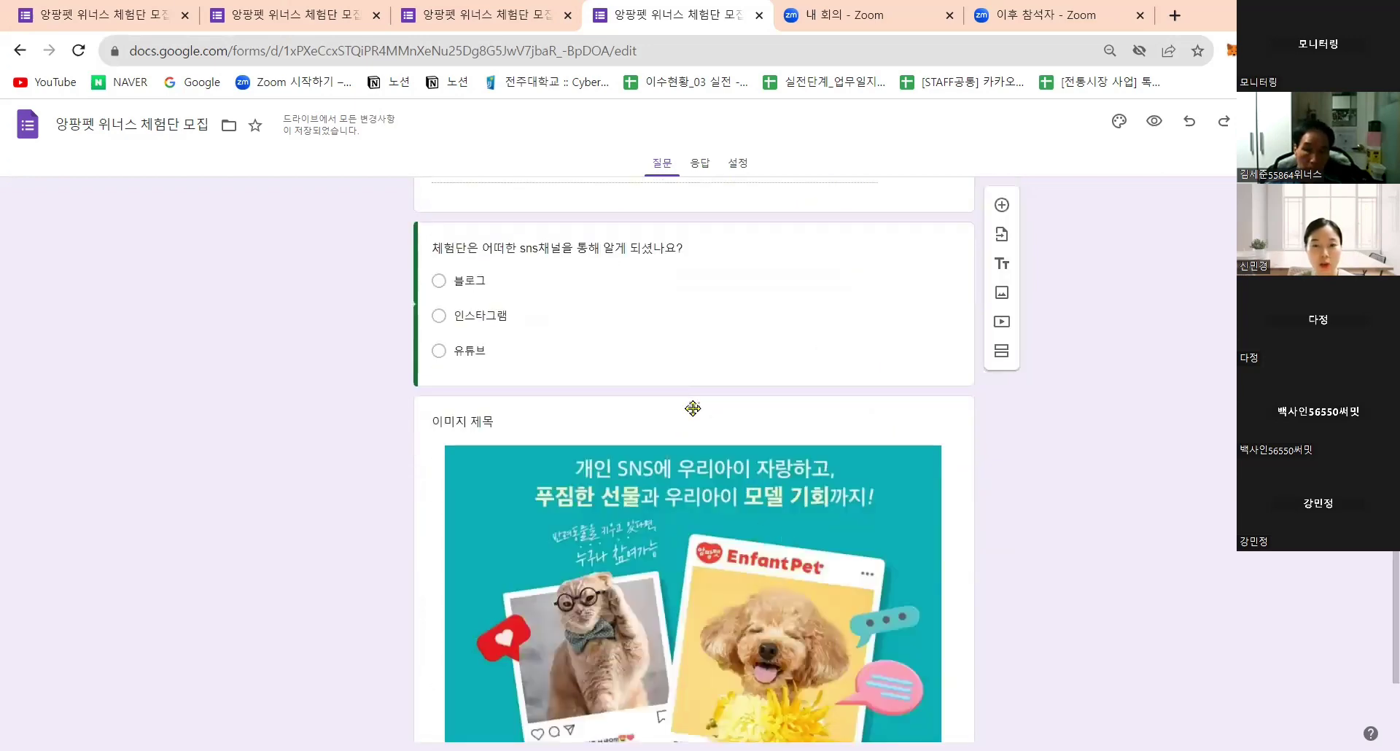
{"action": "scroll", "coordinate": [728, 415], "scroll_direction": "up", "scroll_amount": 3}
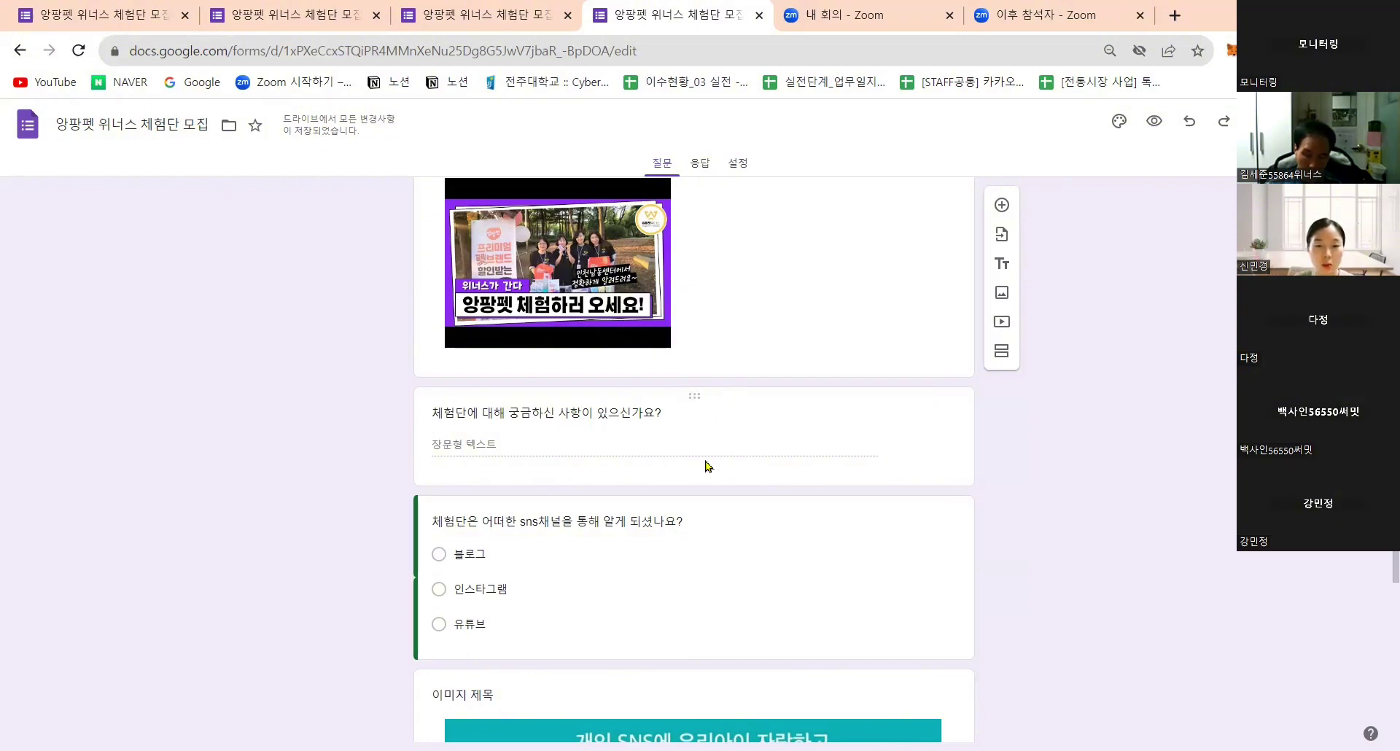
{"action": "scroll", "coordinate": [705, 466], "scroll_direction": "down", "scroll_amount": 4}
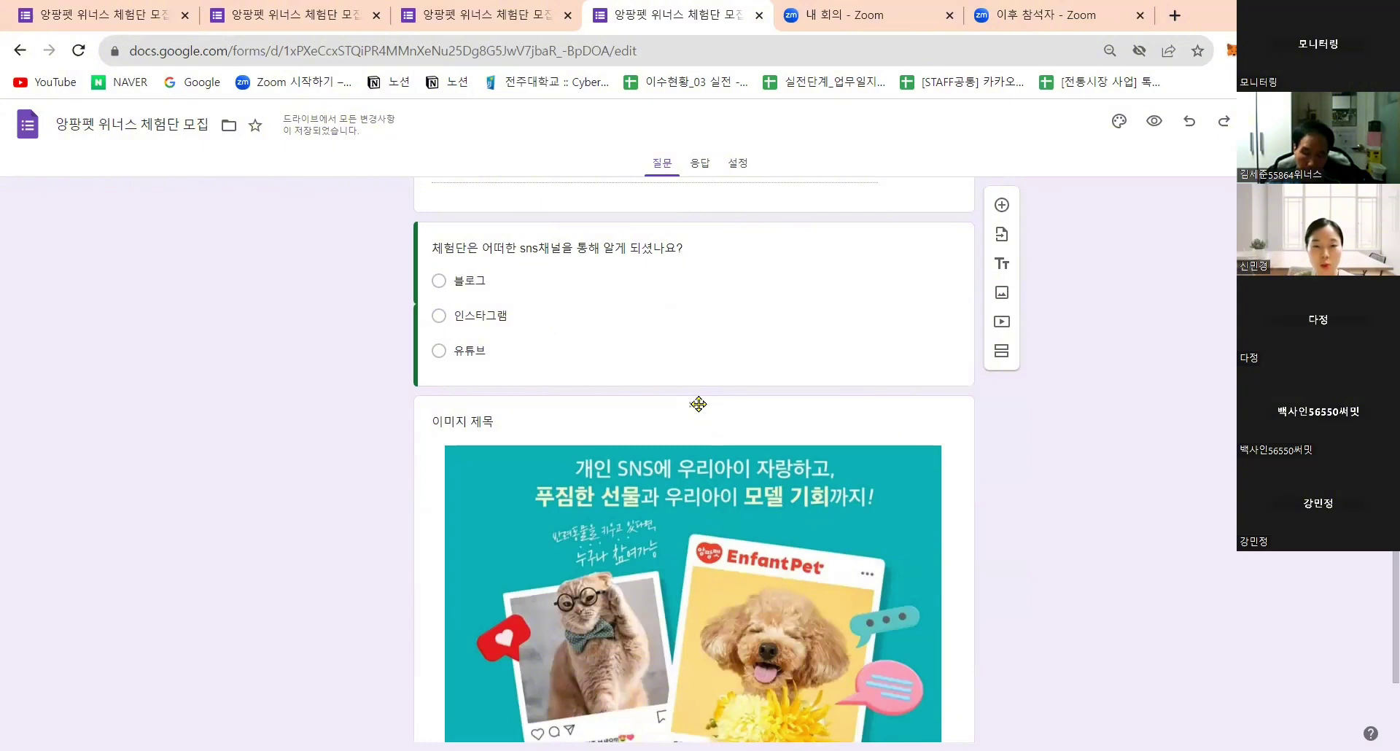
{"action": "left_click_drag", "start_coordinate": [696, 391], "coordinate": [745, 195]}
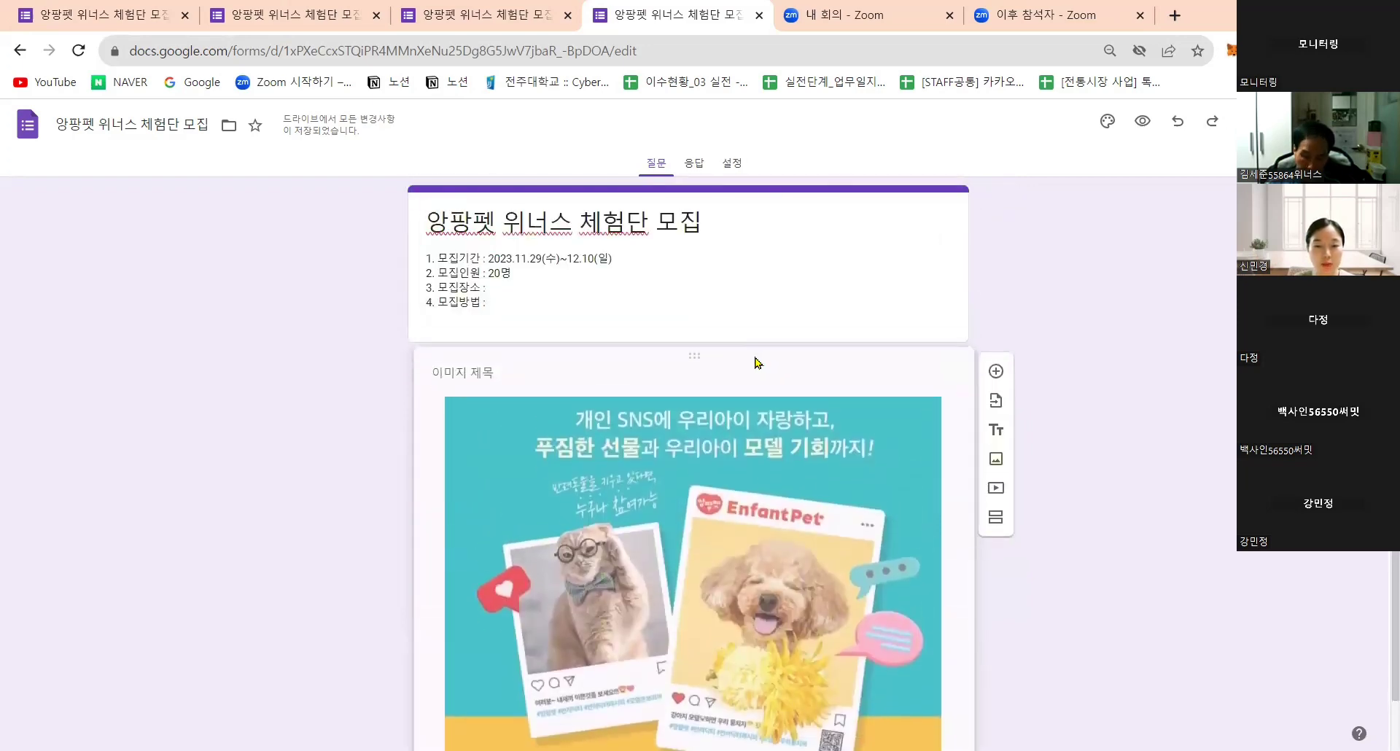
{"action": "left_click", "coordinate": [763, 384]}
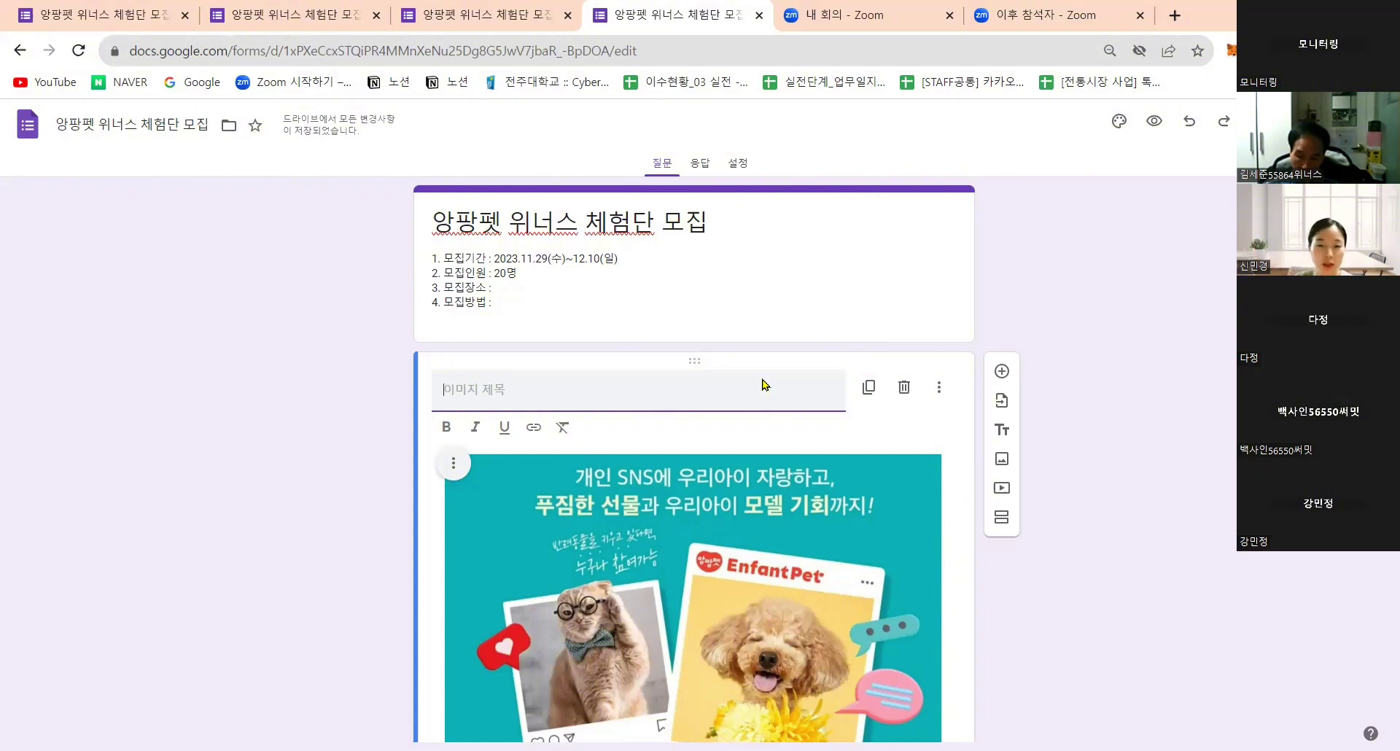
Move the 앙팡펫 위너스 체험영상 video item directly below the image, above the name question
{"action": "scroll", "coordinate": [763, 385], "scroll_direction": "down", "scroll_amount": 10}
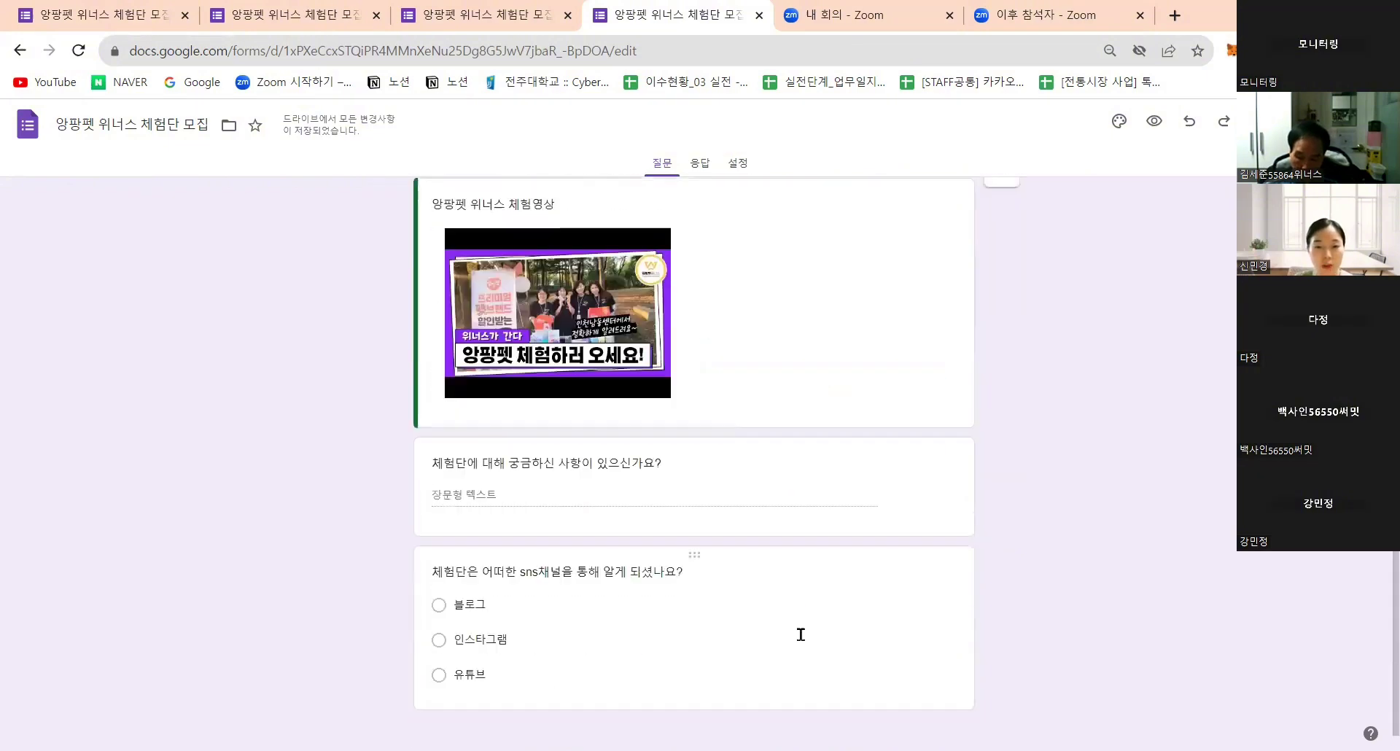
{"action": "scroll", "coordinate": [802, 653], "scroll_direction": "up", "scroll_amount": 10}
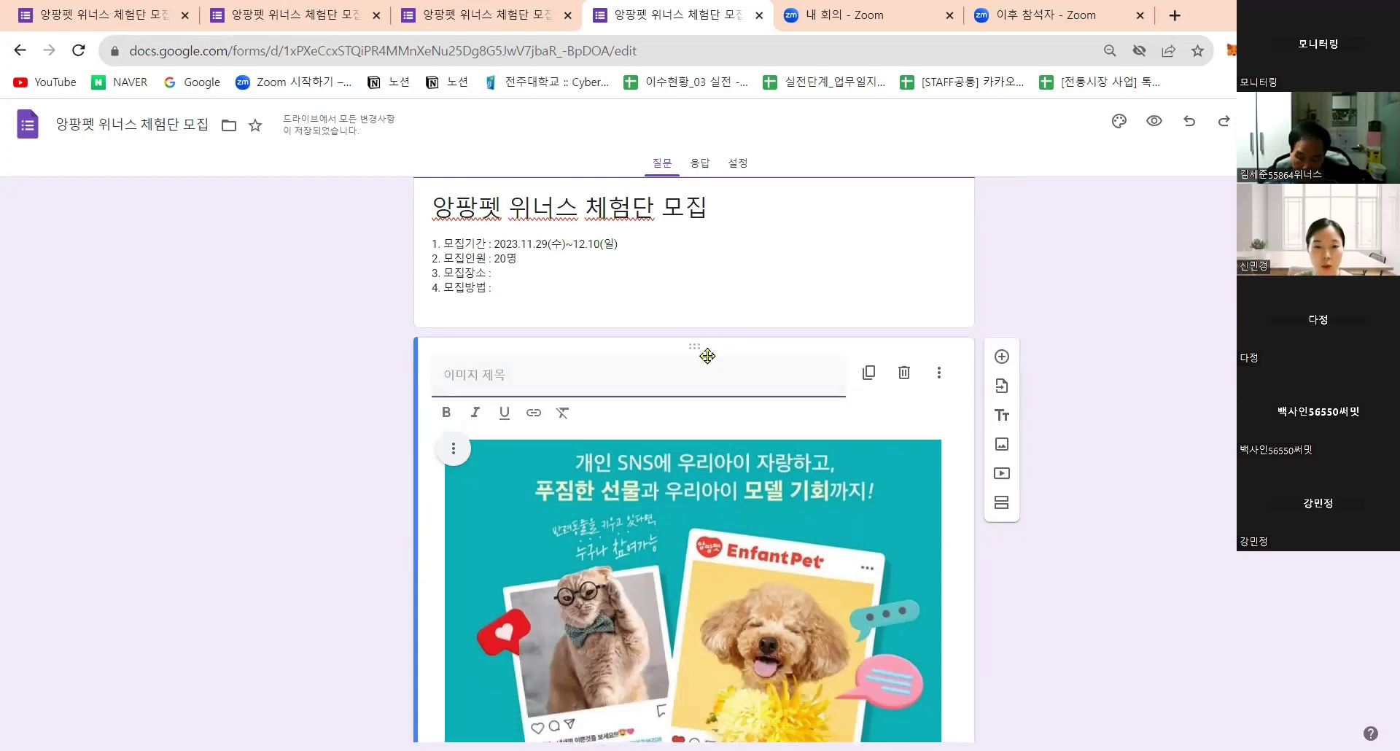
{"action": "scroll", "coordinate": [781, 395], "scroll_direction": "down", "scroll_amount": 4}
{"action": "scroll", "coordinate": [780, 395], "scroll_direction": "down", "scroll_amount": 7}
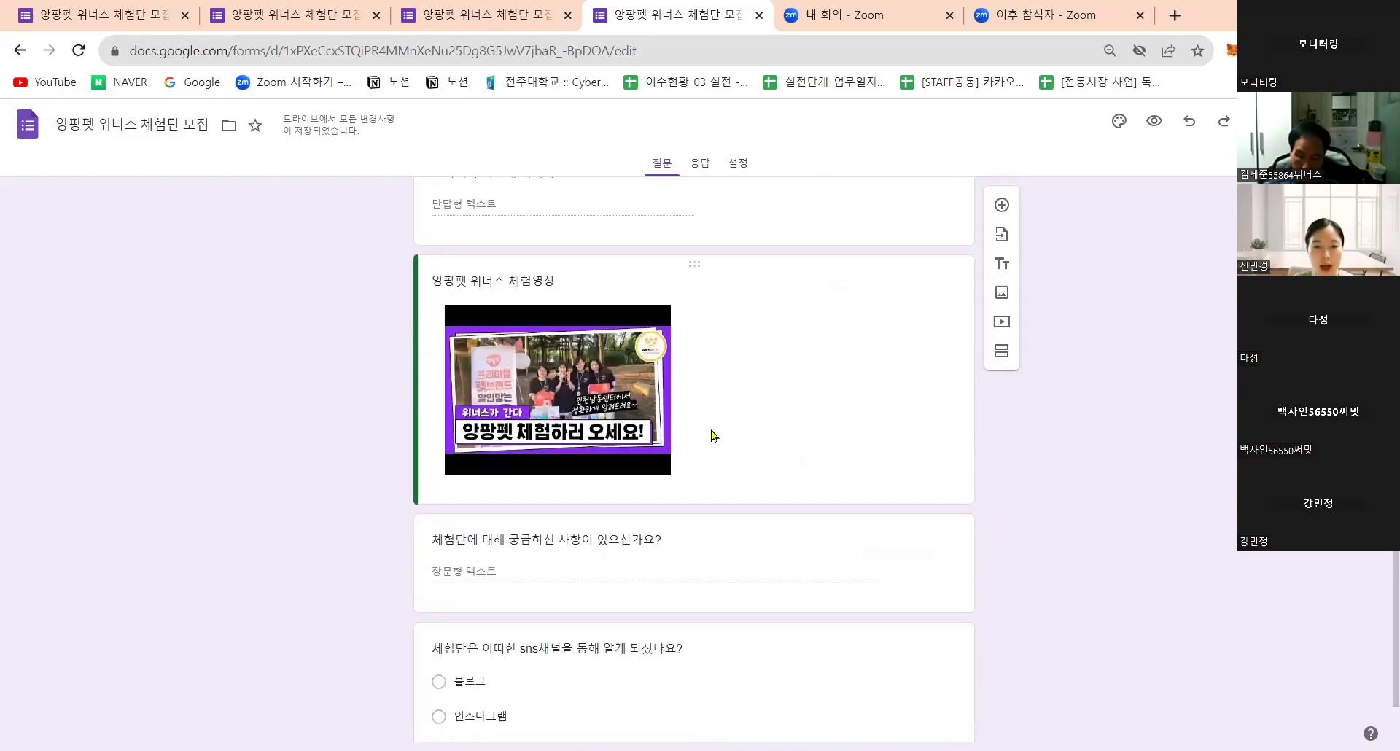
{"action": "left_click", "coordinate": [704, 366]}
{"action": "left_click_drag", "start_coordinate": [694, 354], "coordinate": [791, 362]}
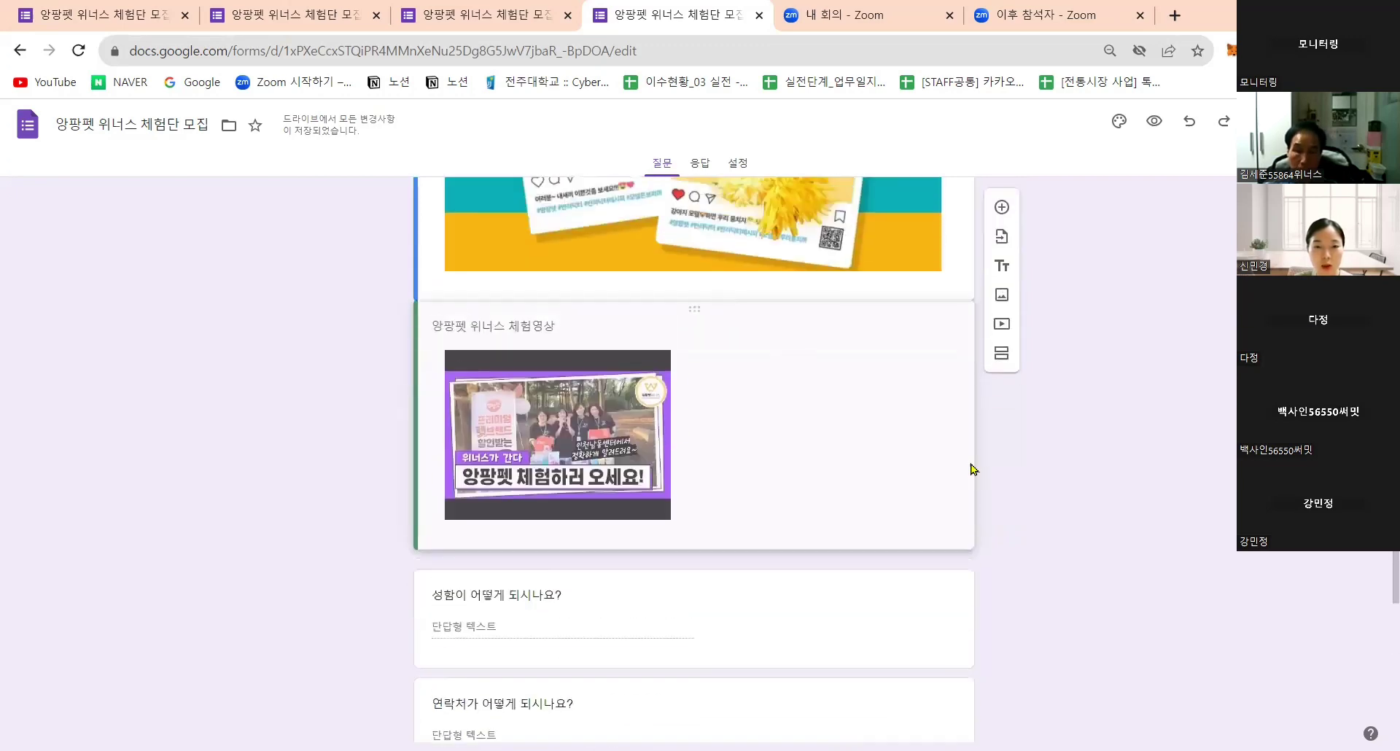
Add a question after the SNS channel question and paste the consent statement beginning "본인은 아래 내용을 확인하였으며 개인정보 수집 및 이용" as its text
{"action": "scroll", "coordinate": [758, 508], "scroll_direction": "up", "scroll_amount": 5}
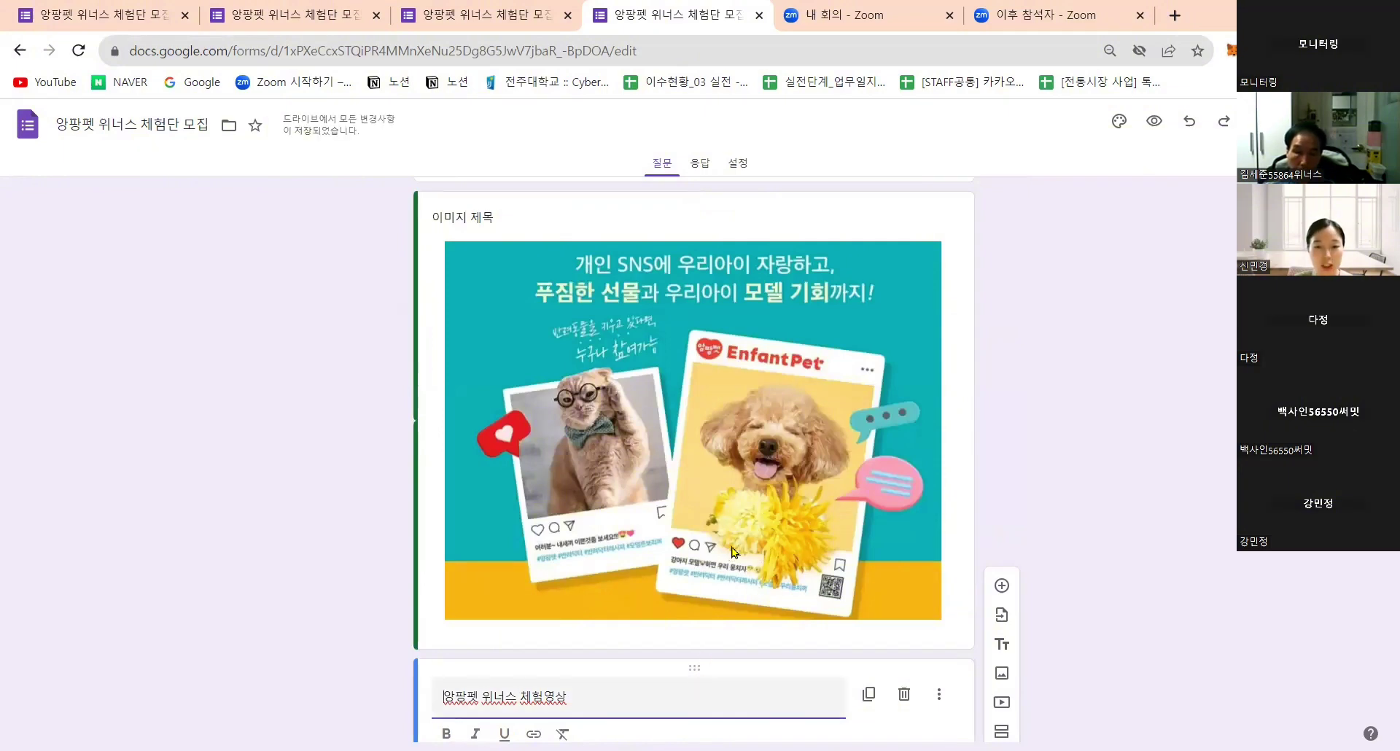
{"action": "scroll", "coordinate": [763, 551], "scroll_direction": "down", "scroll_amount": 9}
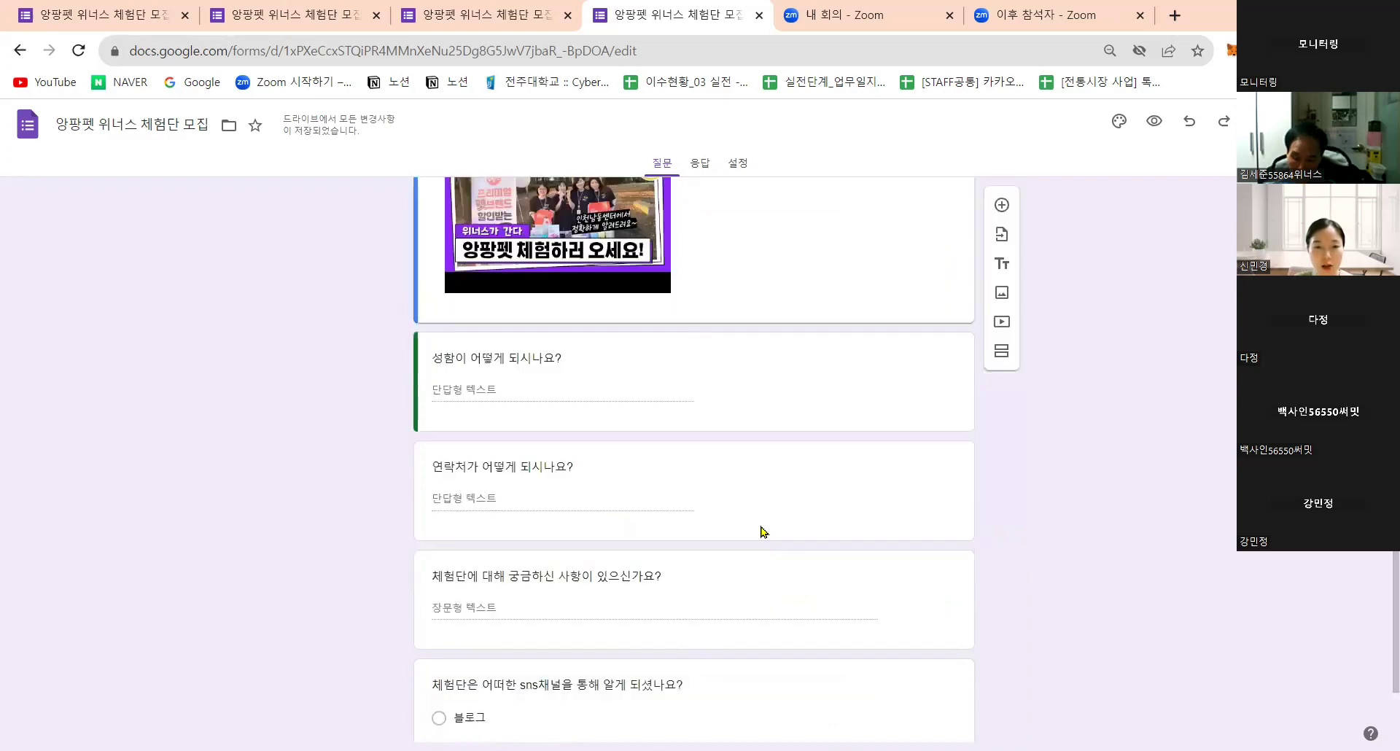
{"action": "scroll", "coordinate": [605, 255], "scroll_direction": "down", "scroll_amount": 3}
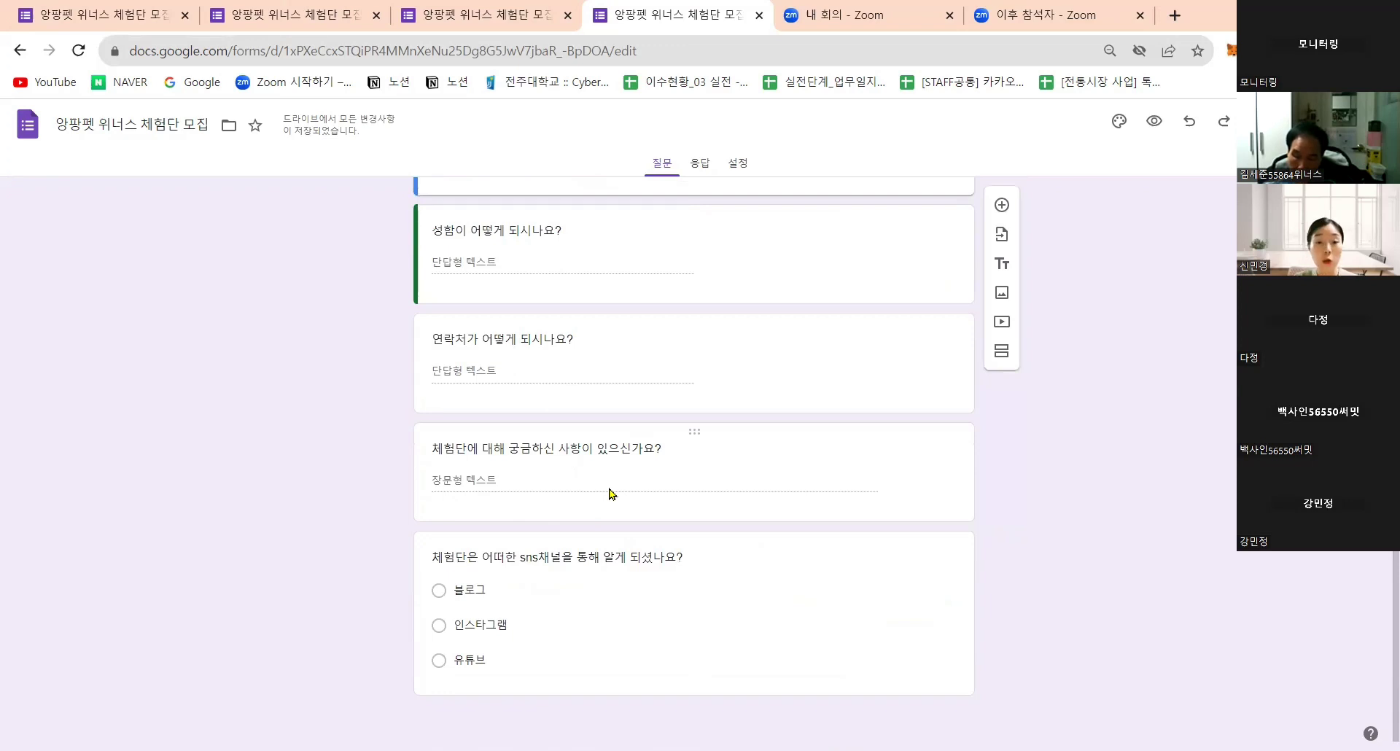
{"action": "left_click", "coordinate": [768, 613]}
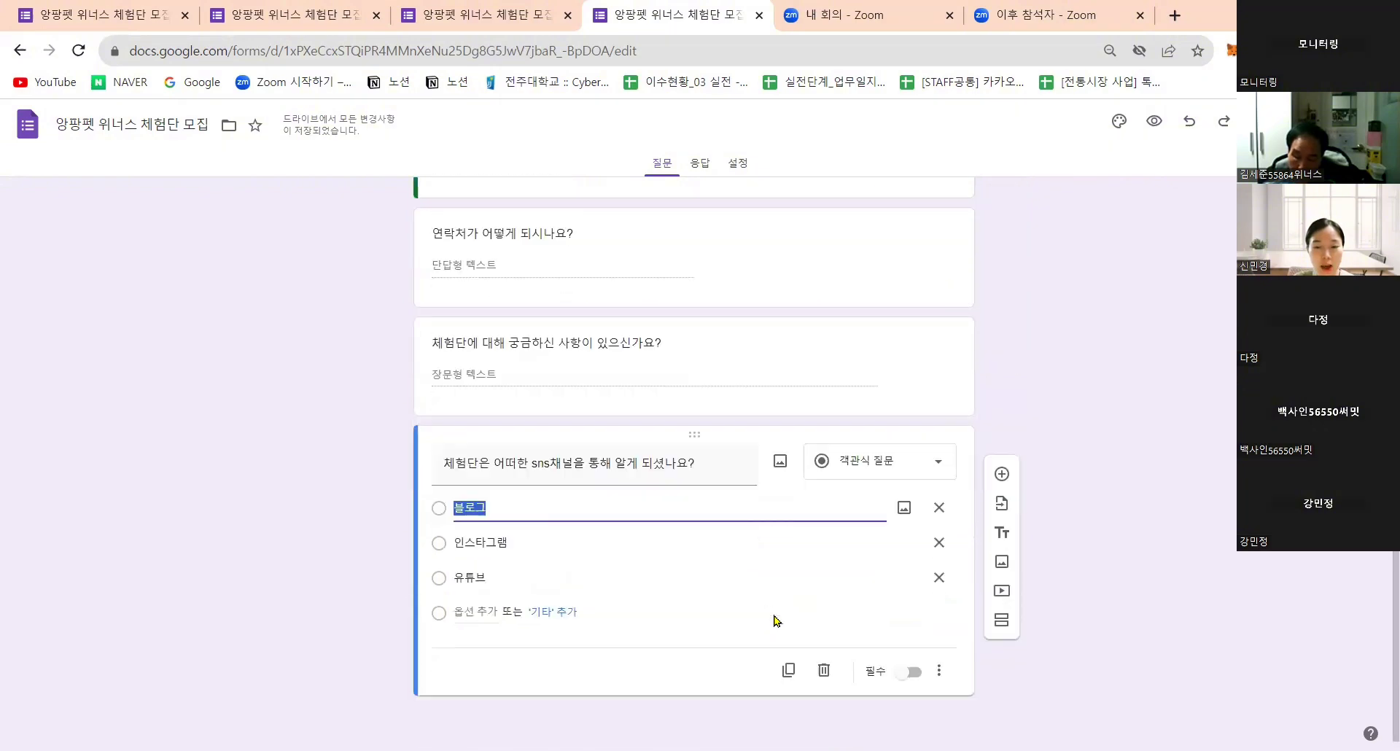
{"action": "left_click", "coordinate": [1081, 428]}
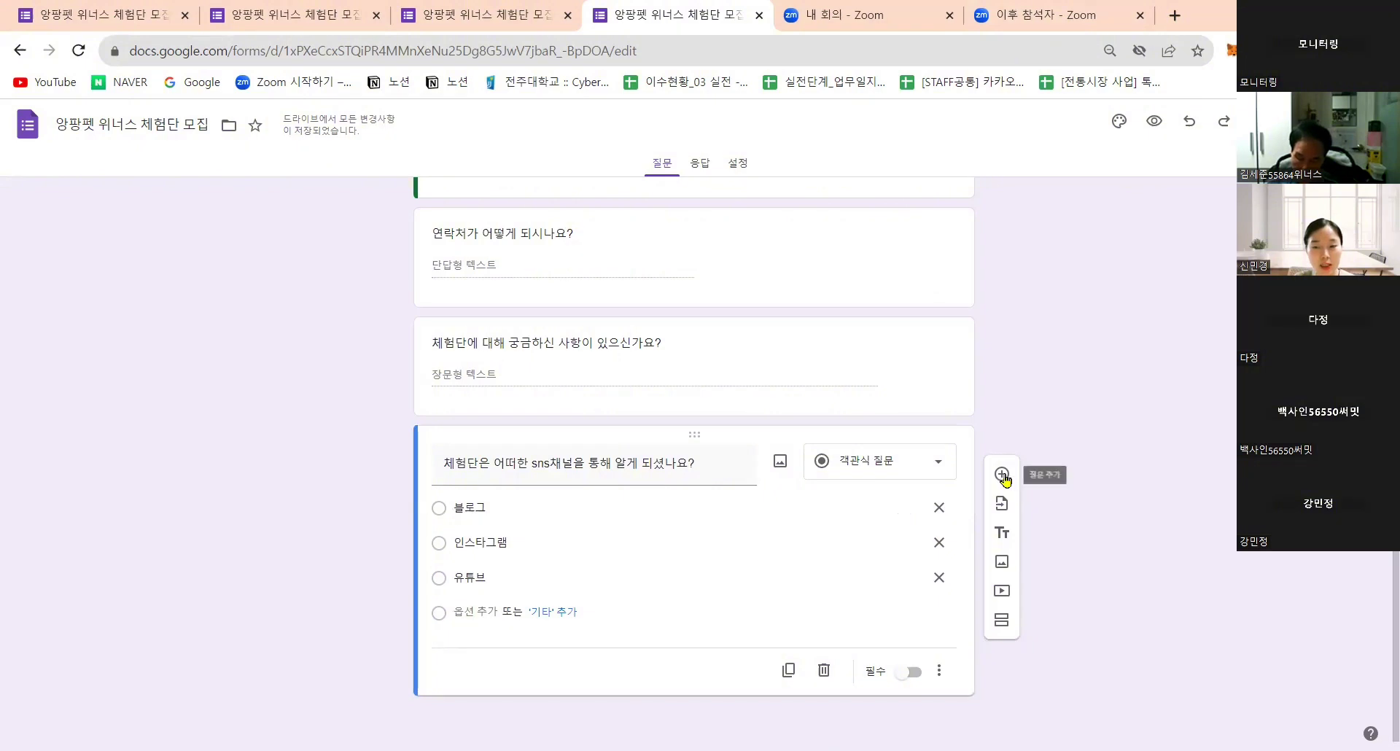
{"action": "left_click", "coordinate": [1002, 475]}
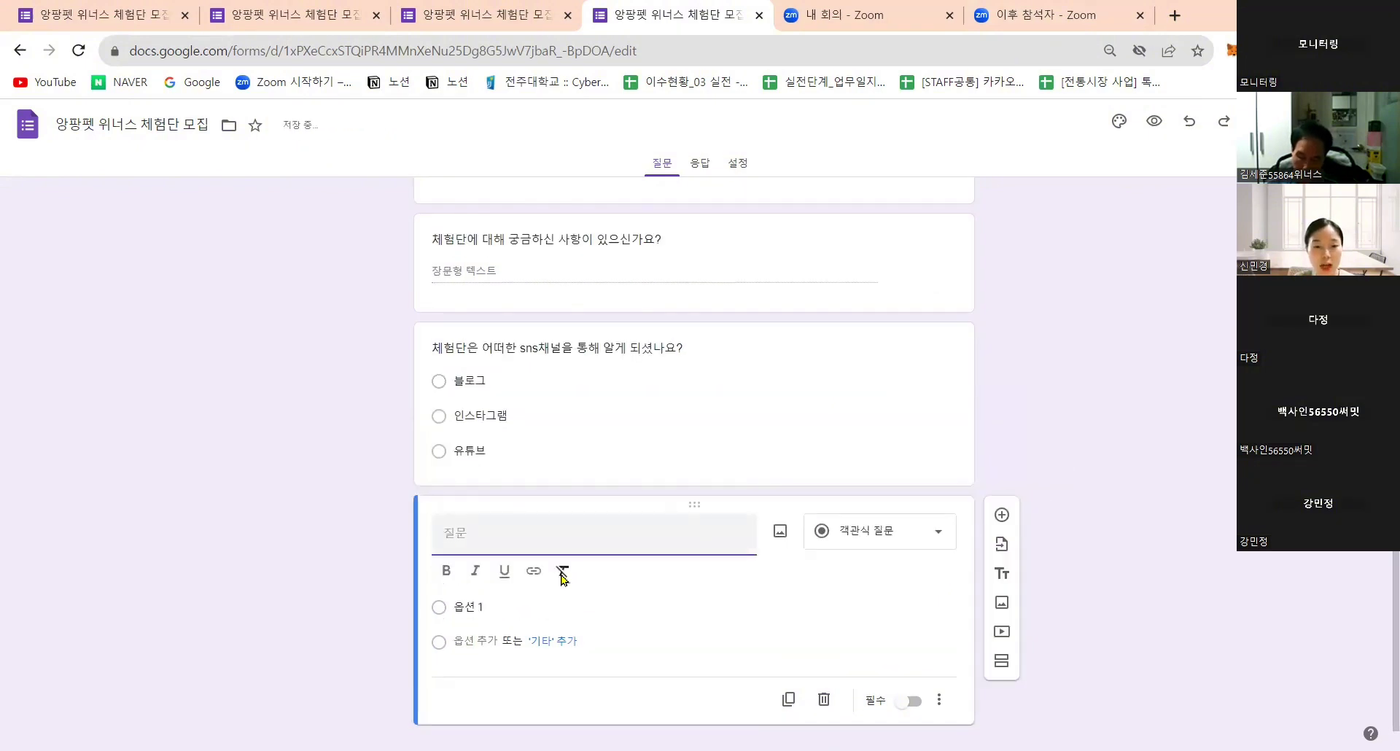
{"action": "key", "text": "ctrl+v"}
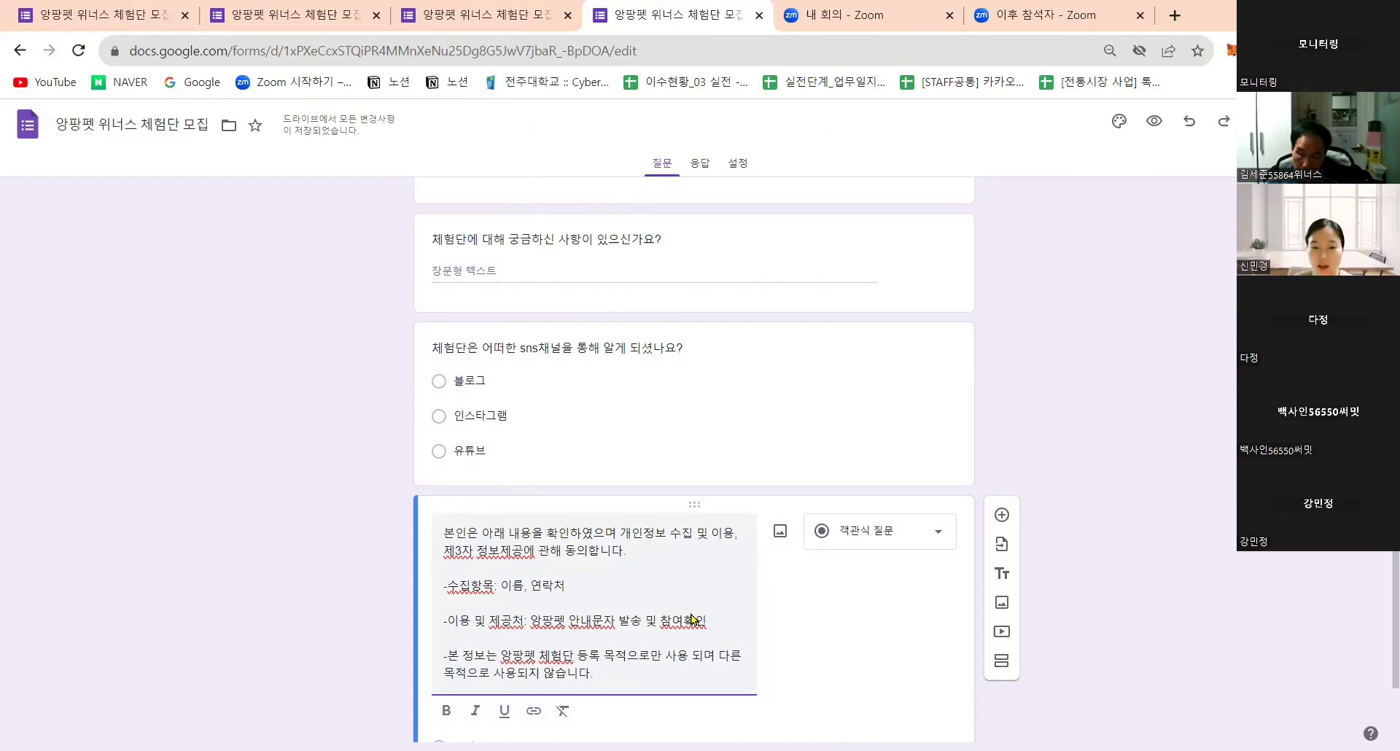
Examine the pasted consent statement, highlighting the 이용 및 제공처 details and the 앙팡펫 체험단 등록 purpose wording
{"action": "scroll", "coordinate": [620, 589], "scroll_direction": "down", "scroll_amount": 1}
{"action": "left_click_drag", "start_coordinate": [535, 530], "coordinate": [720, 530]}
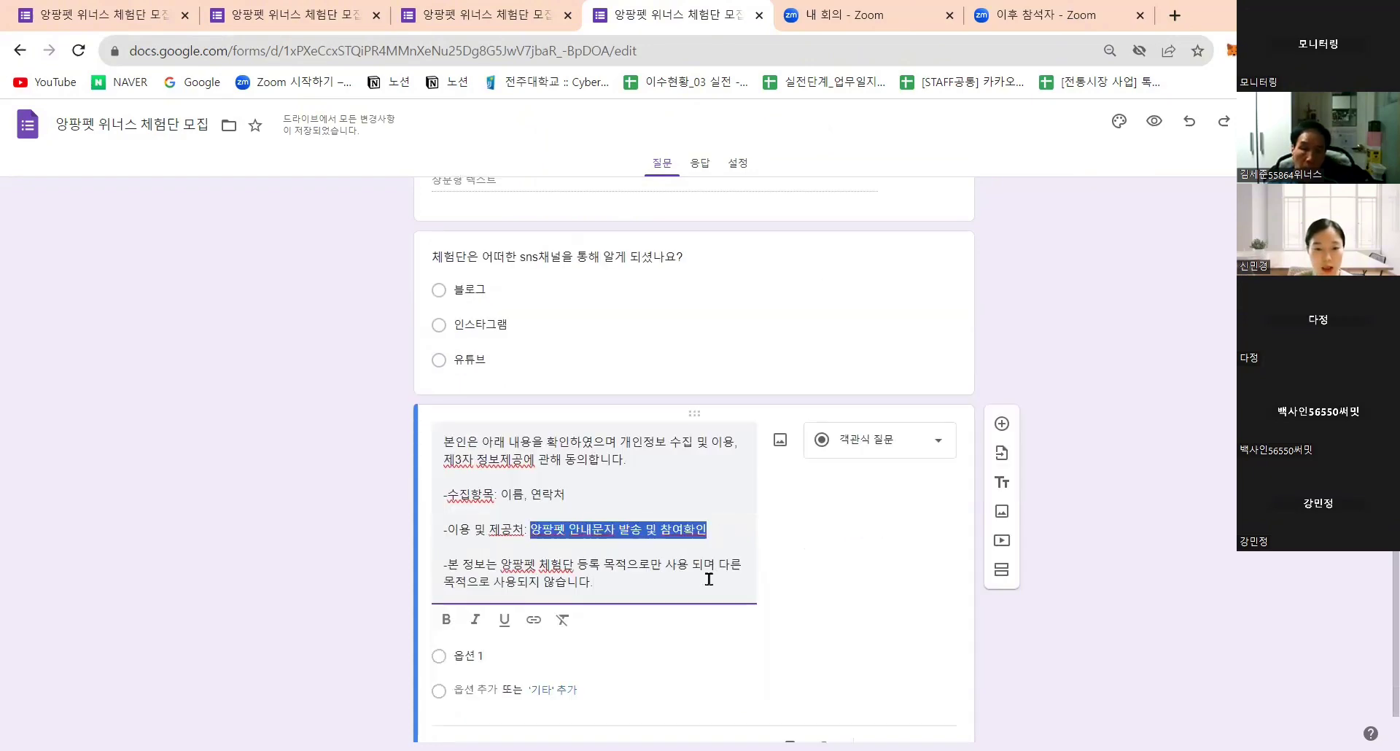
{"action": "left_click", "coordinate": [499, 569]}
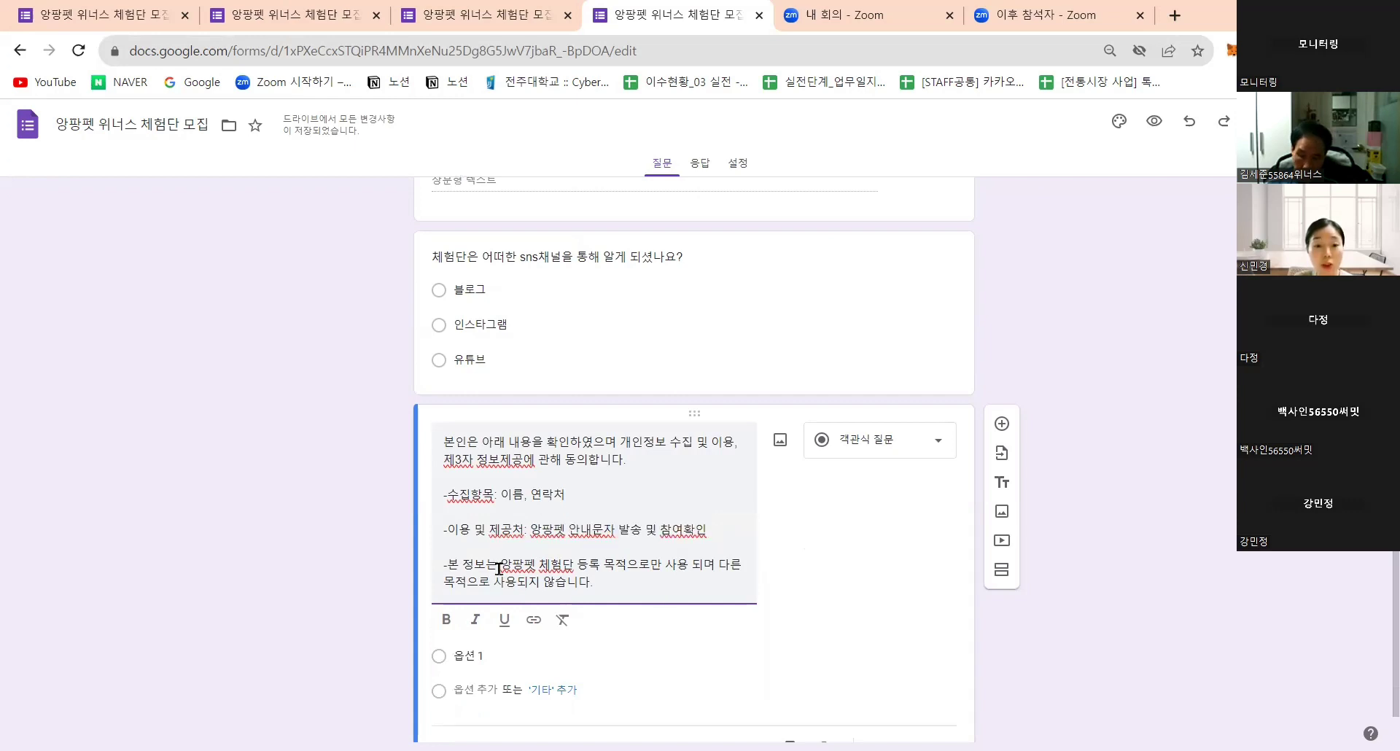
{"action": "double_click", "coordinate": [521, 567]}
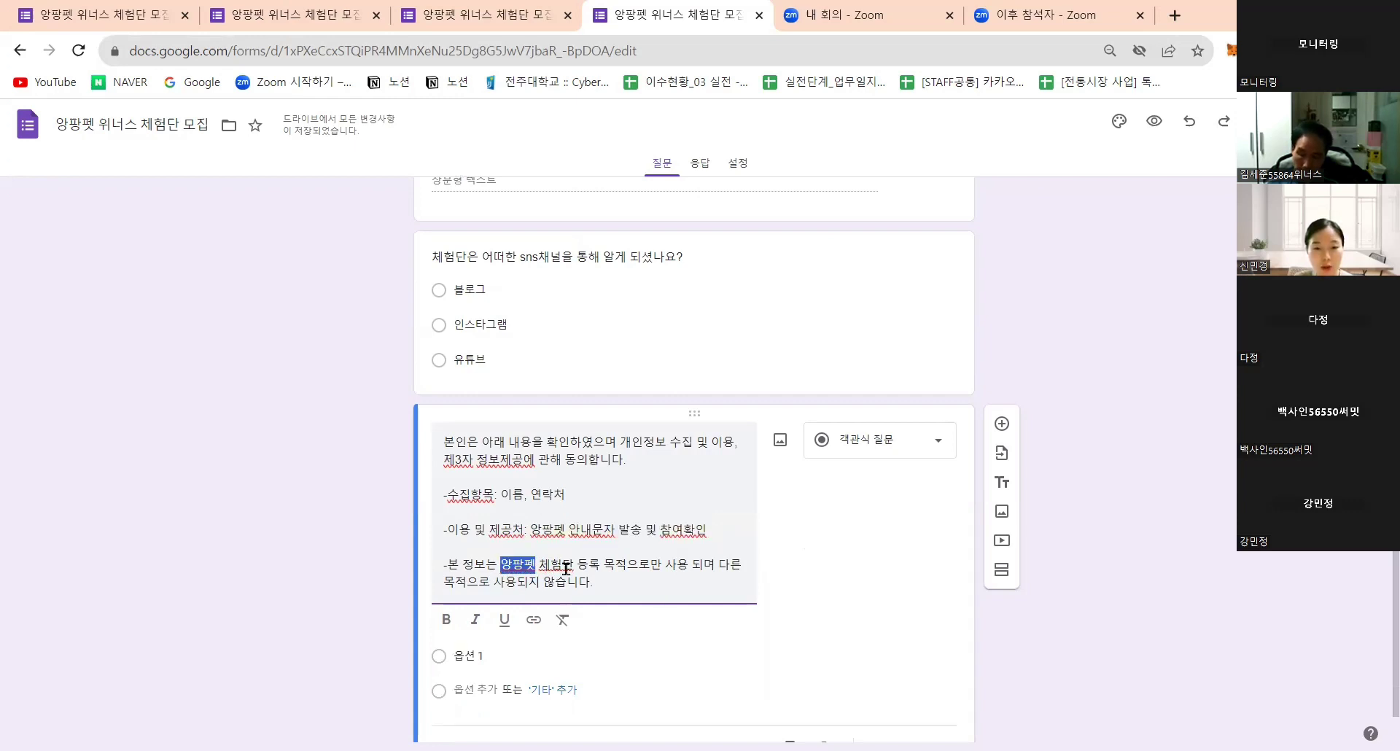
{"action": "left_click_drag", "start_coordinate": [566, 569], "coordinate": [617, 570]}
{"action": "left_click", "coordinate": [600, 591]}
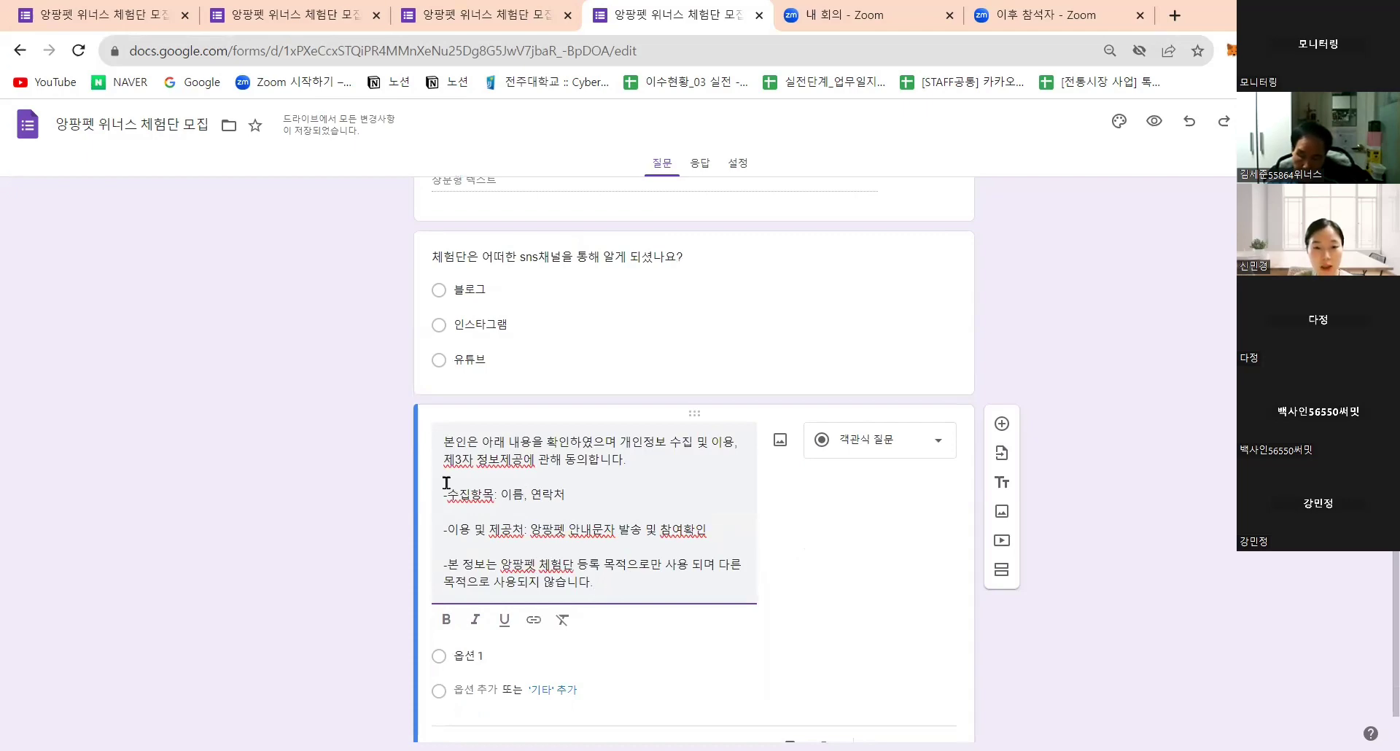
Give the consent question two answer options, 동의 and 비동의
{"action": "scroll", "coordinate": [692, 548], "scroll_direction": "down", "scroll_amount": 1}
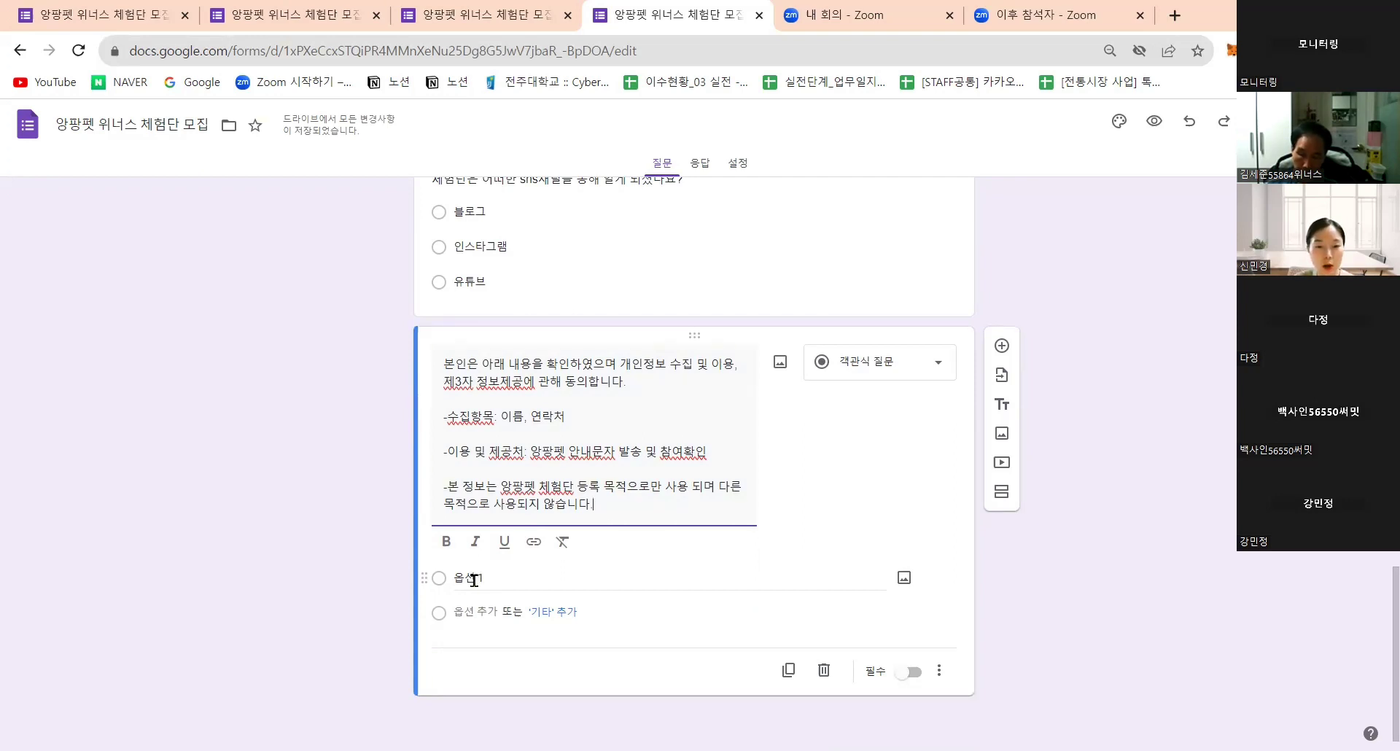
{"action": "left_click", "coordinate": [473, 580]}
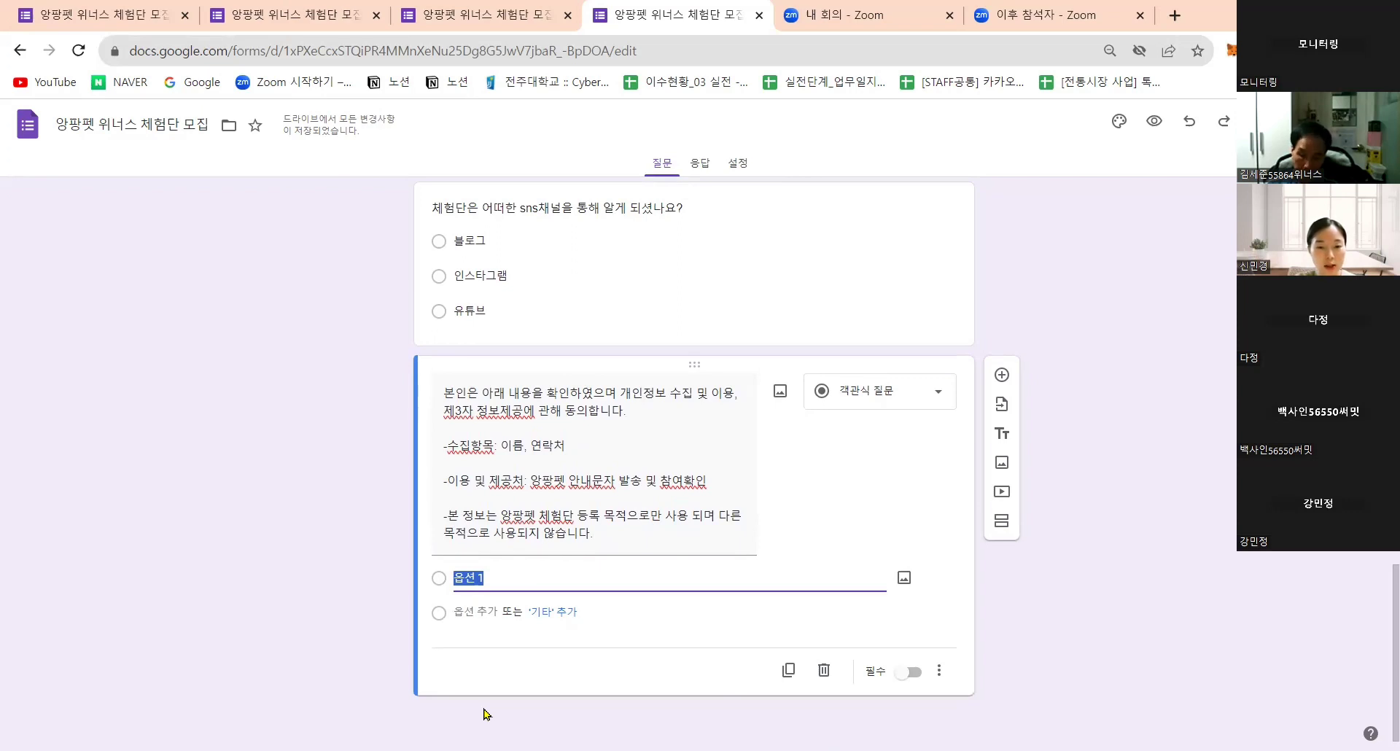
{"action": "type", "text": "동의"}
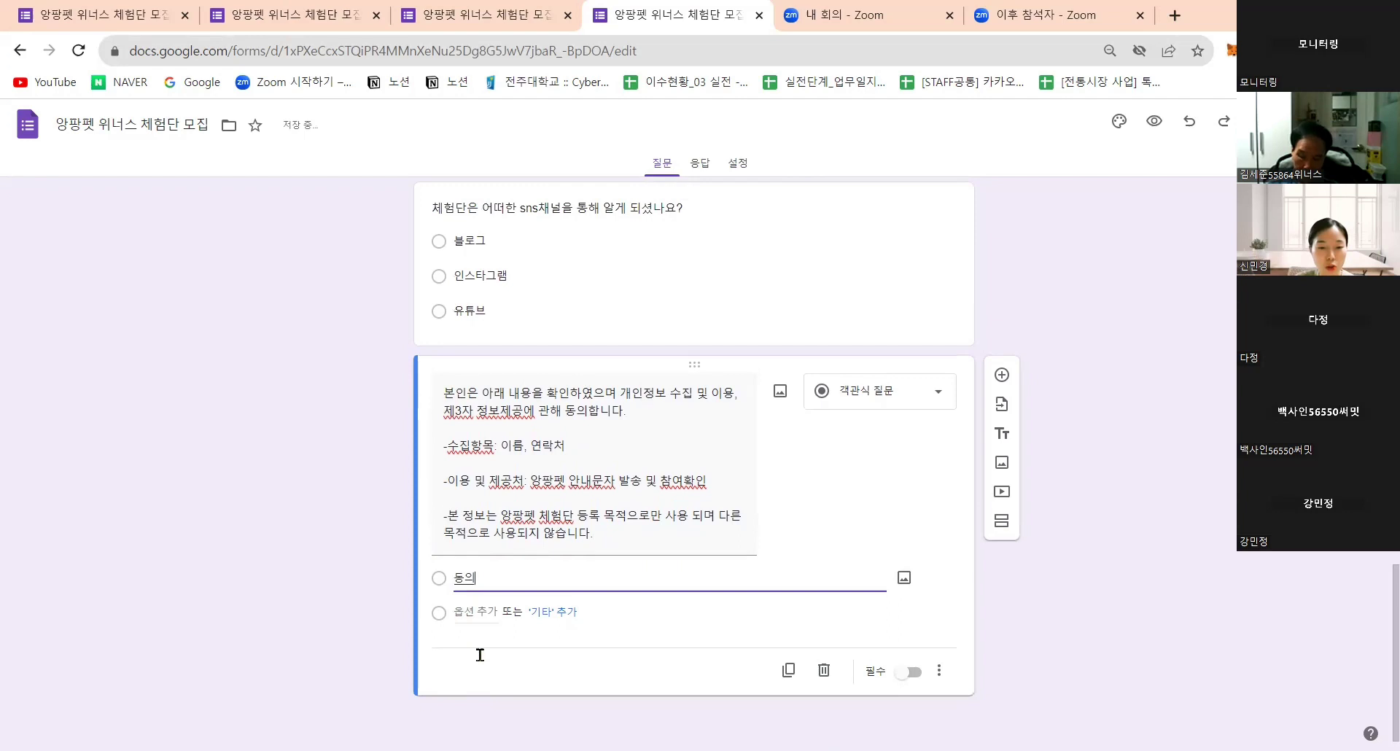
{"action": "key", "text": "Return"}
{"action": "type", "text": "비동의"}
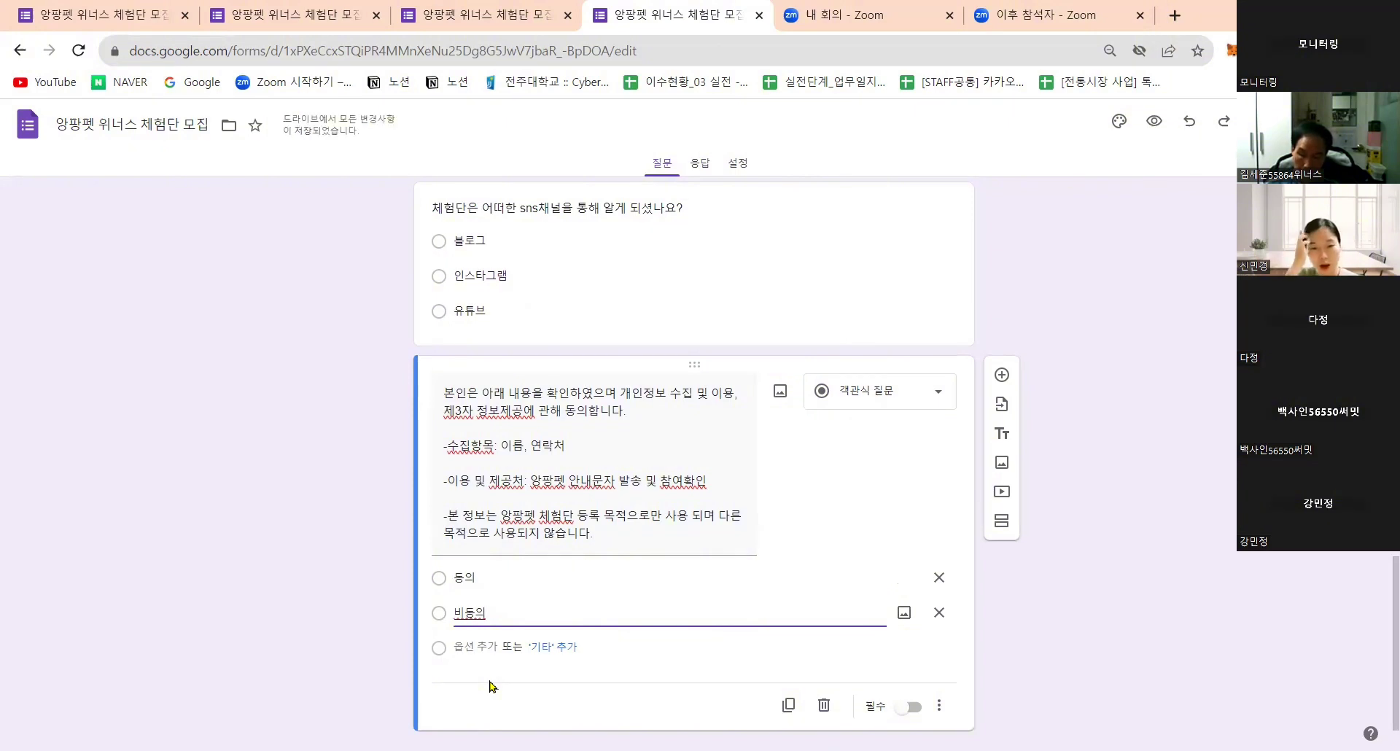
Review the whole form from the title and image through the video and applicant questions to the consent question
{"action": "scroll", "coordinate": [583, 484], "scroll_direction": "up", "scroll_amount": 6}
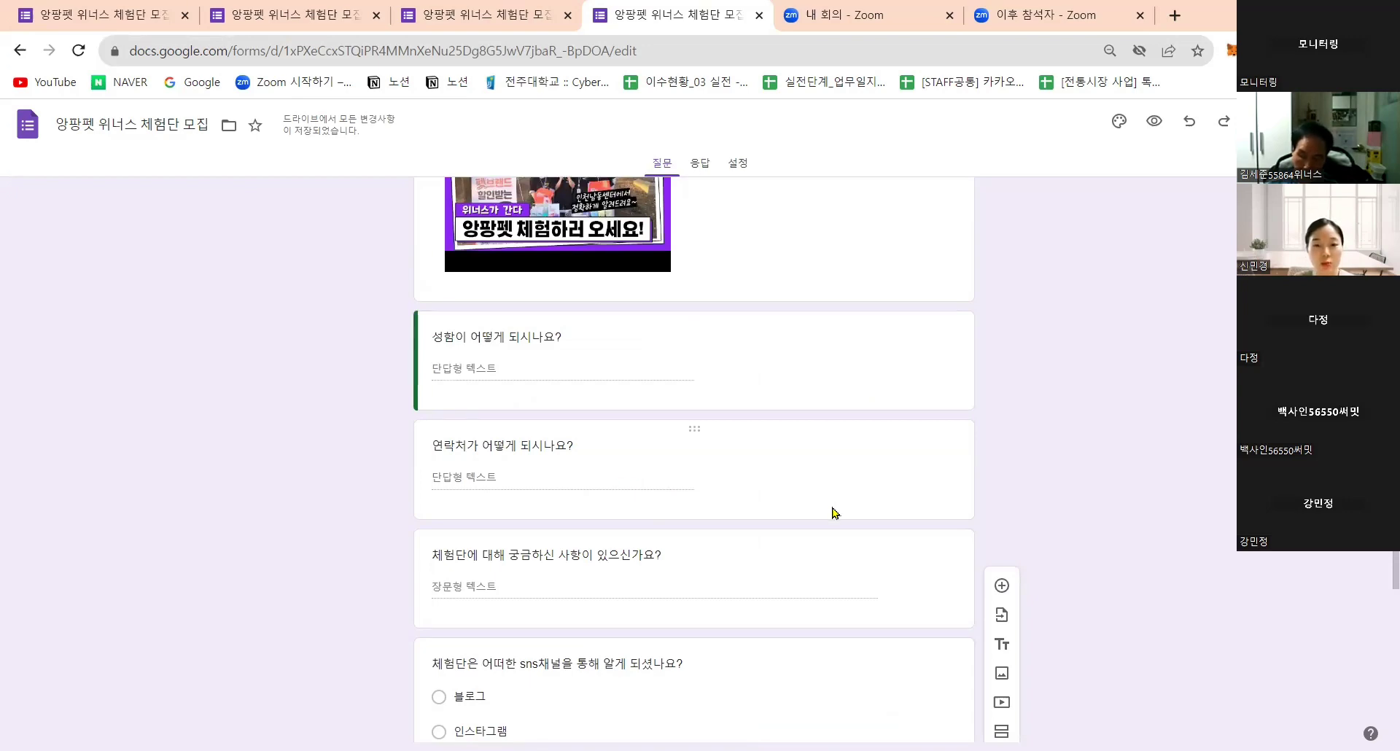
{"action": "scroll", "coordinate": [835, 514], "scroll_direction": "down", "scroll_amount": 6}
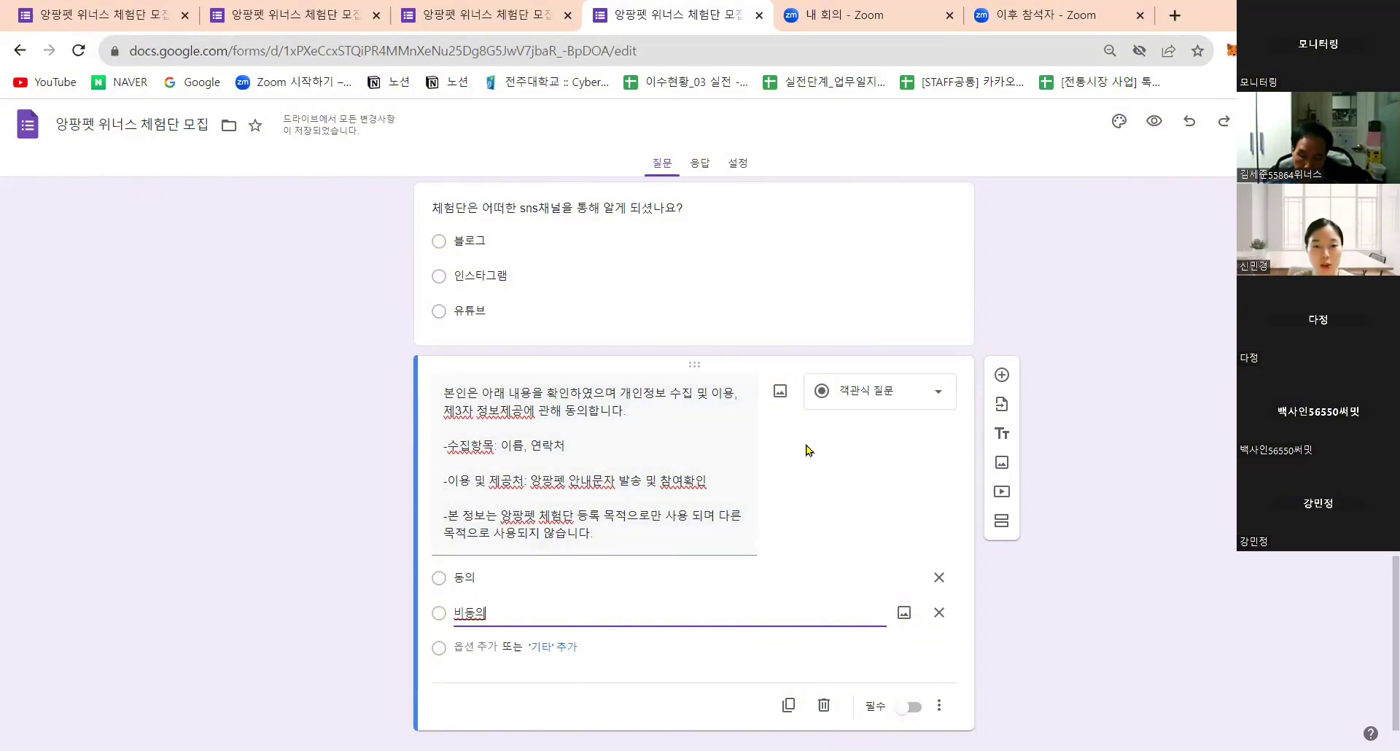
{"action": "left_click", "coordinate": [1093, 595]}
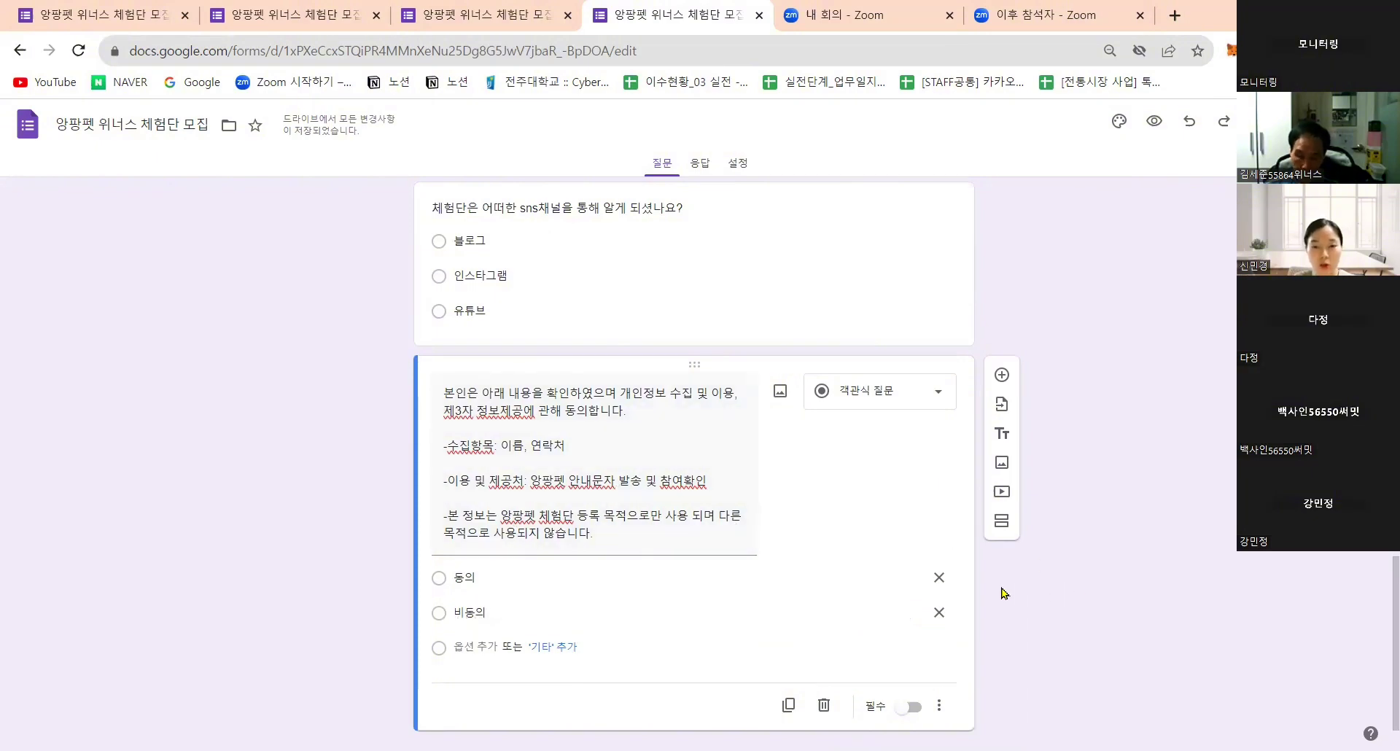
{"action": "scroll", "coordinate": [907, 573], "scroll_direction": "up", "scroll_amount": 15}
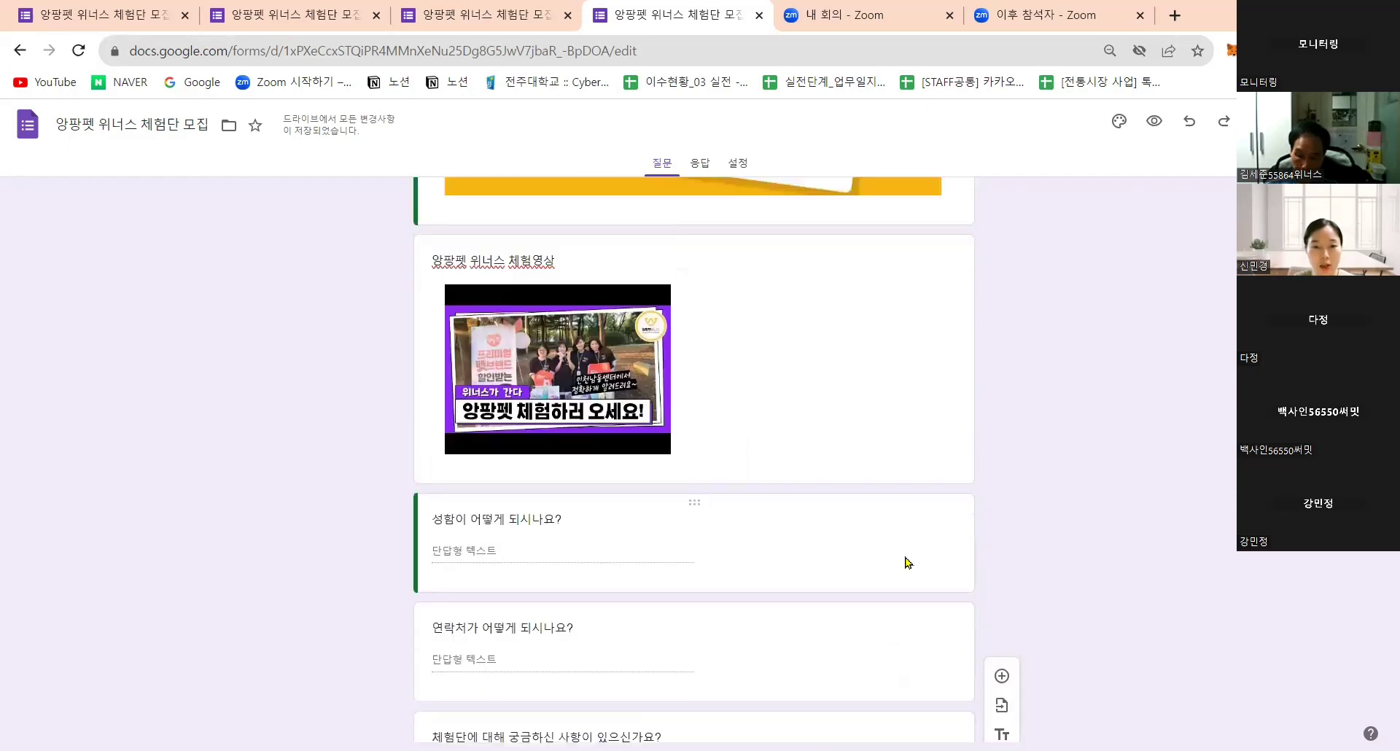
{"action": "scroll", "coordinate": [904, 554], "scroll_direction": "up", "scroll_amount": 6}
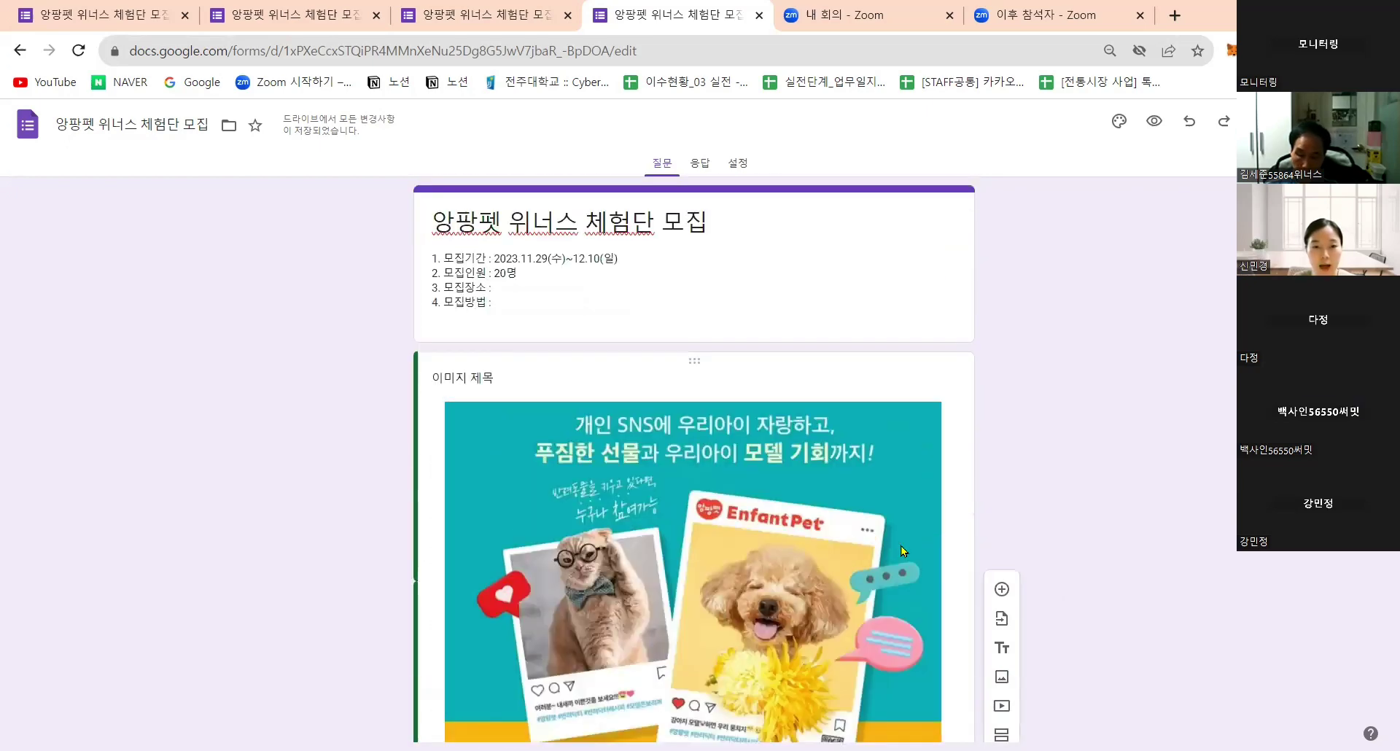
{"action": "scroll", "coordinate": [903, 547], "scroll_direction": "down", "scroll_amount": 5}
{"action": "scroll", "coordinate": [902, 551], "scroll_direction": "down", "scroll_amount": 5}
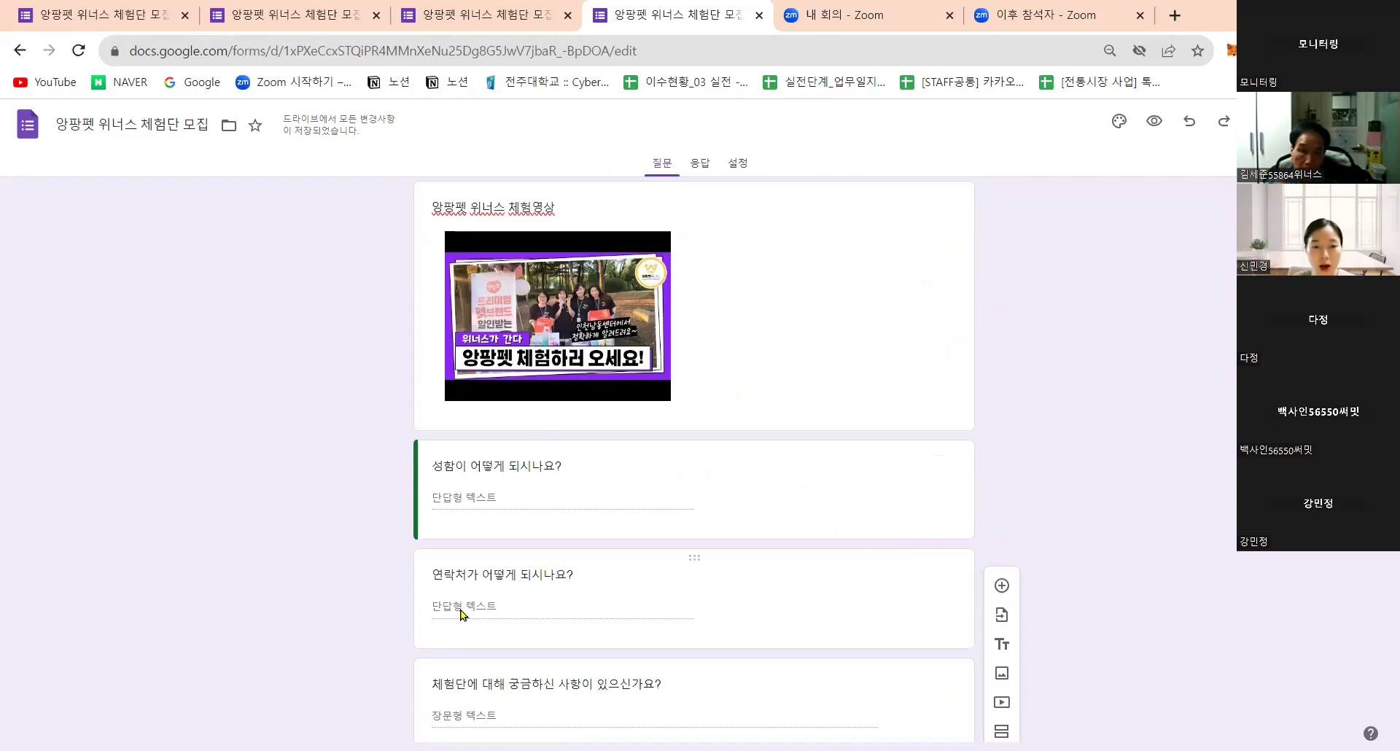
{"action": "scroll", "coordinate": [517, 619], "scroll_direction": "down", "scroll_amount": 4}
{"action": "scroll", "coordinate": [541, 574], "scroll_direction": "down", "scroll_amount": 1}
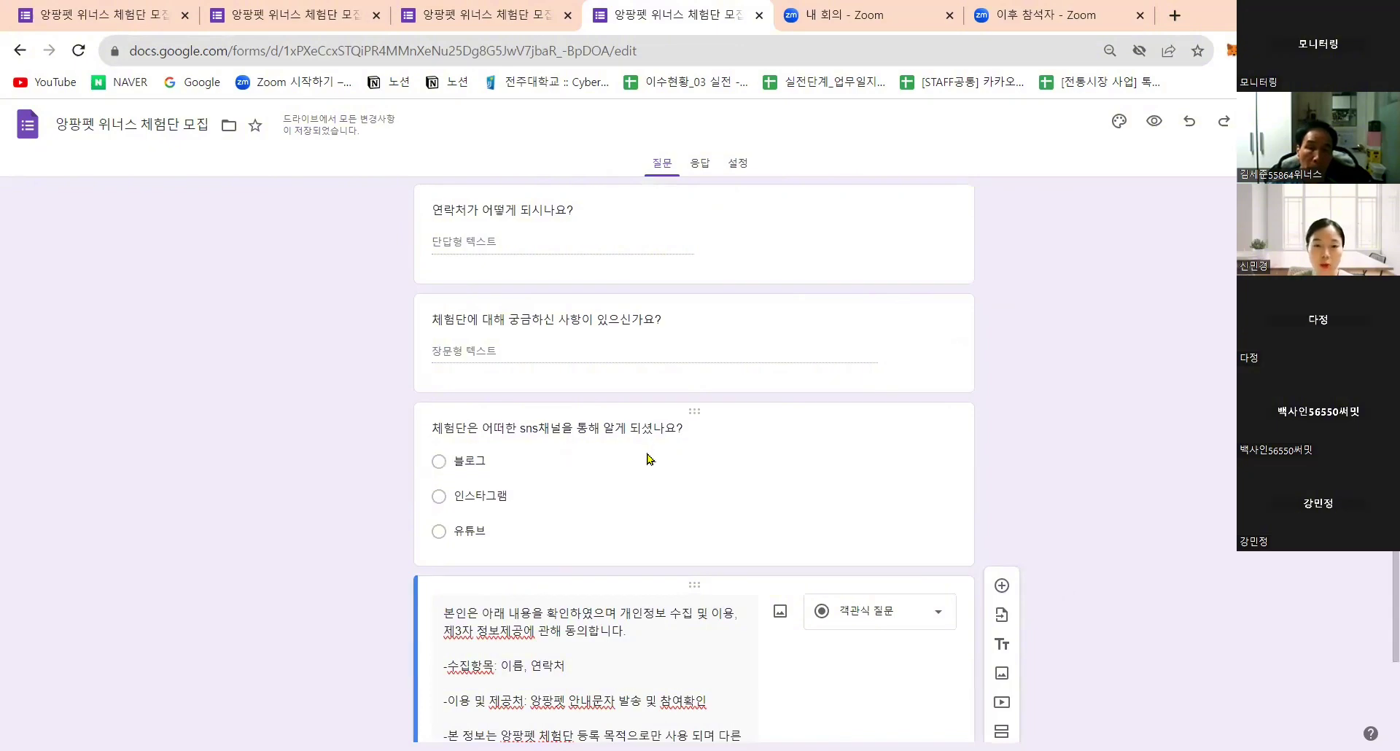
{"action": "scroll", "coordinate": [650, 457], "scroll_direction": "up", "scroll_amount": 2}
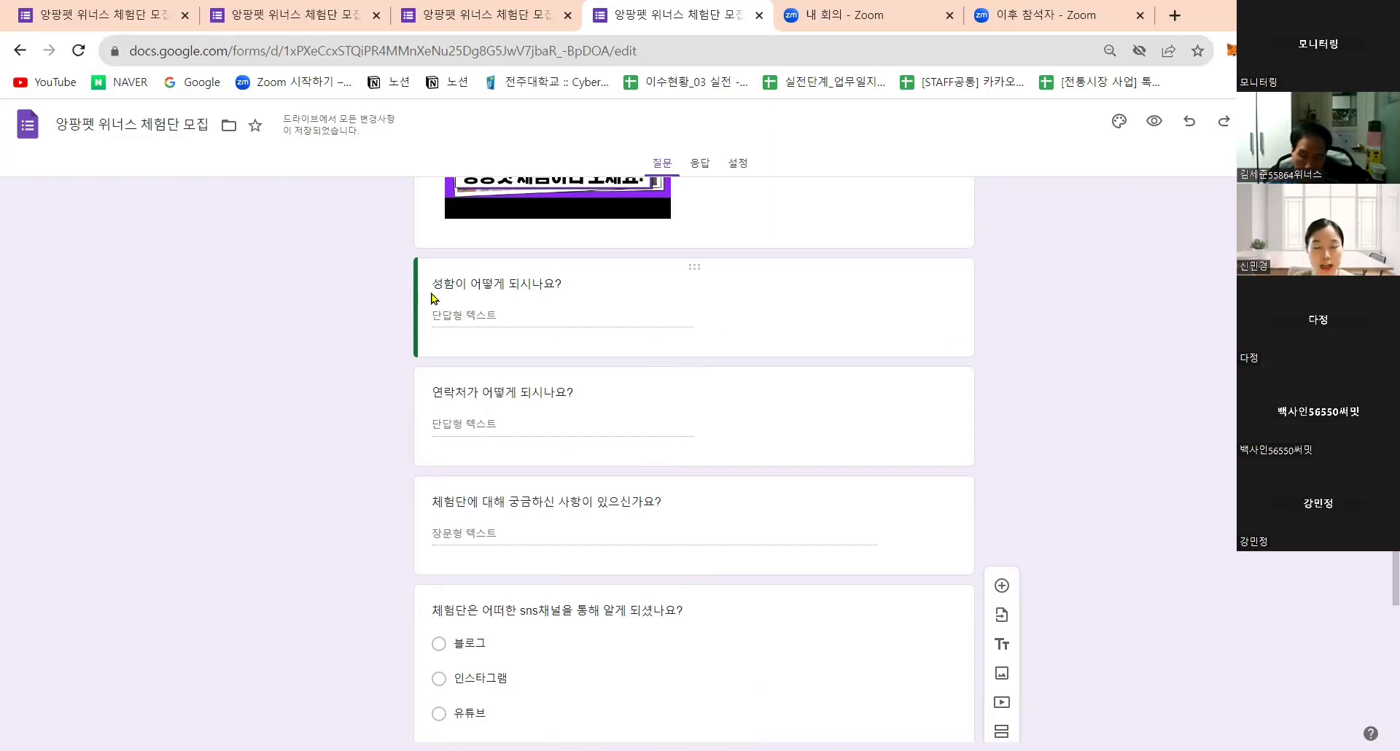
Make the name question and the contact question below it required
{"action": "left_click", "coordinate": [798, 328]}
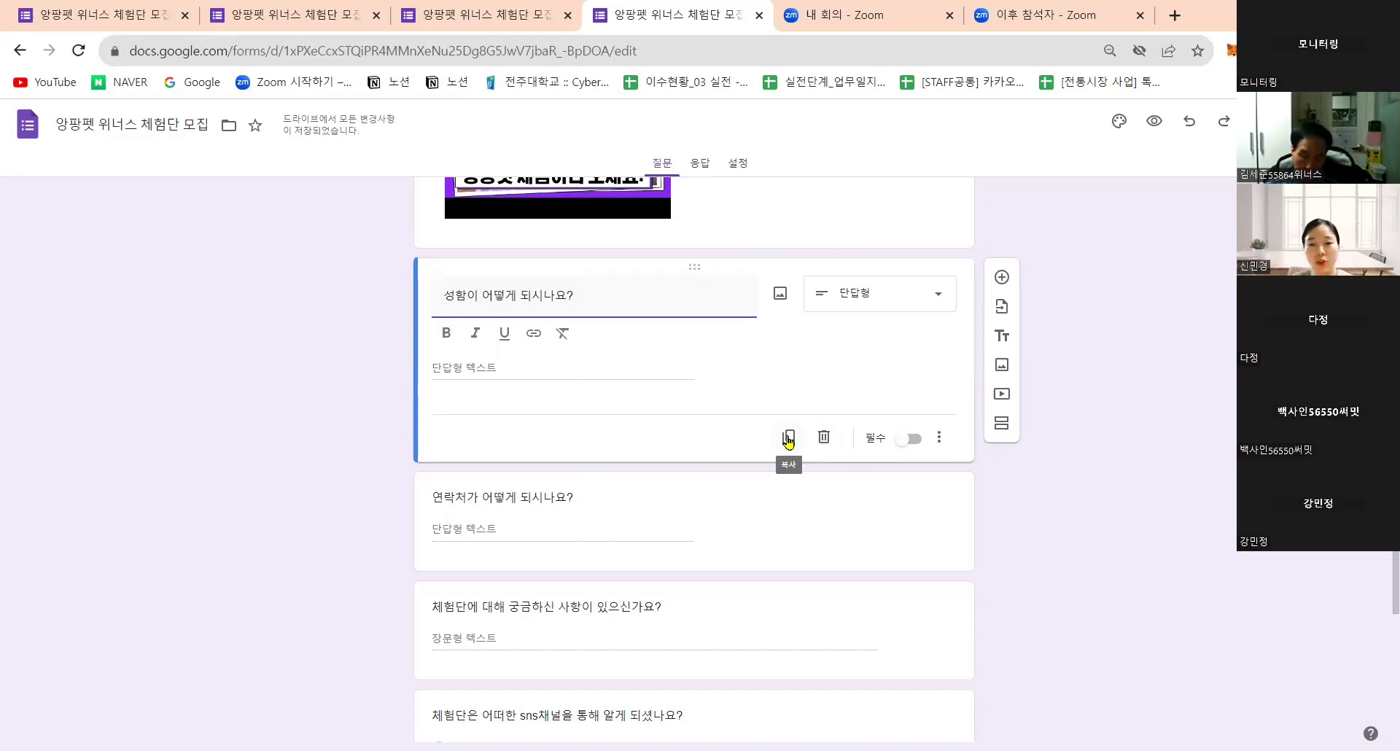
{"action": "left_click", "coordinate": [910, 441]}
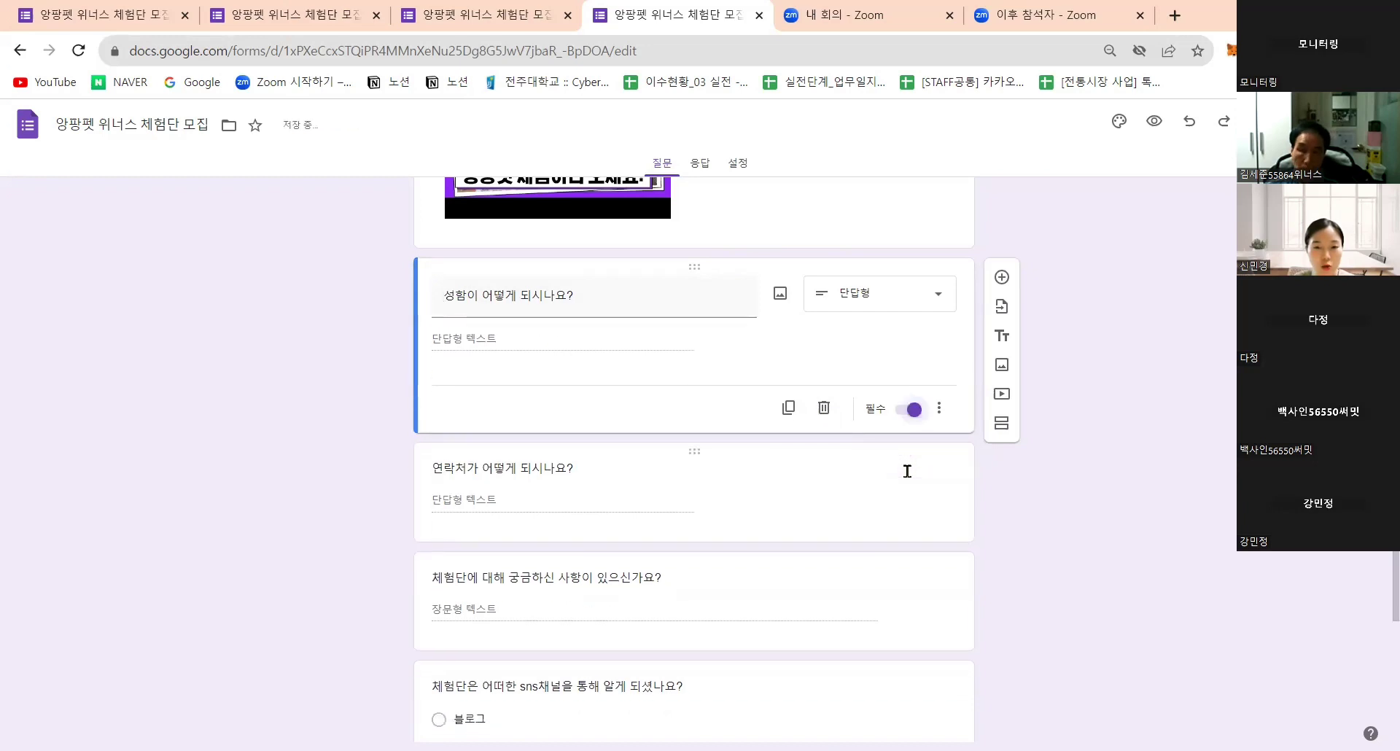
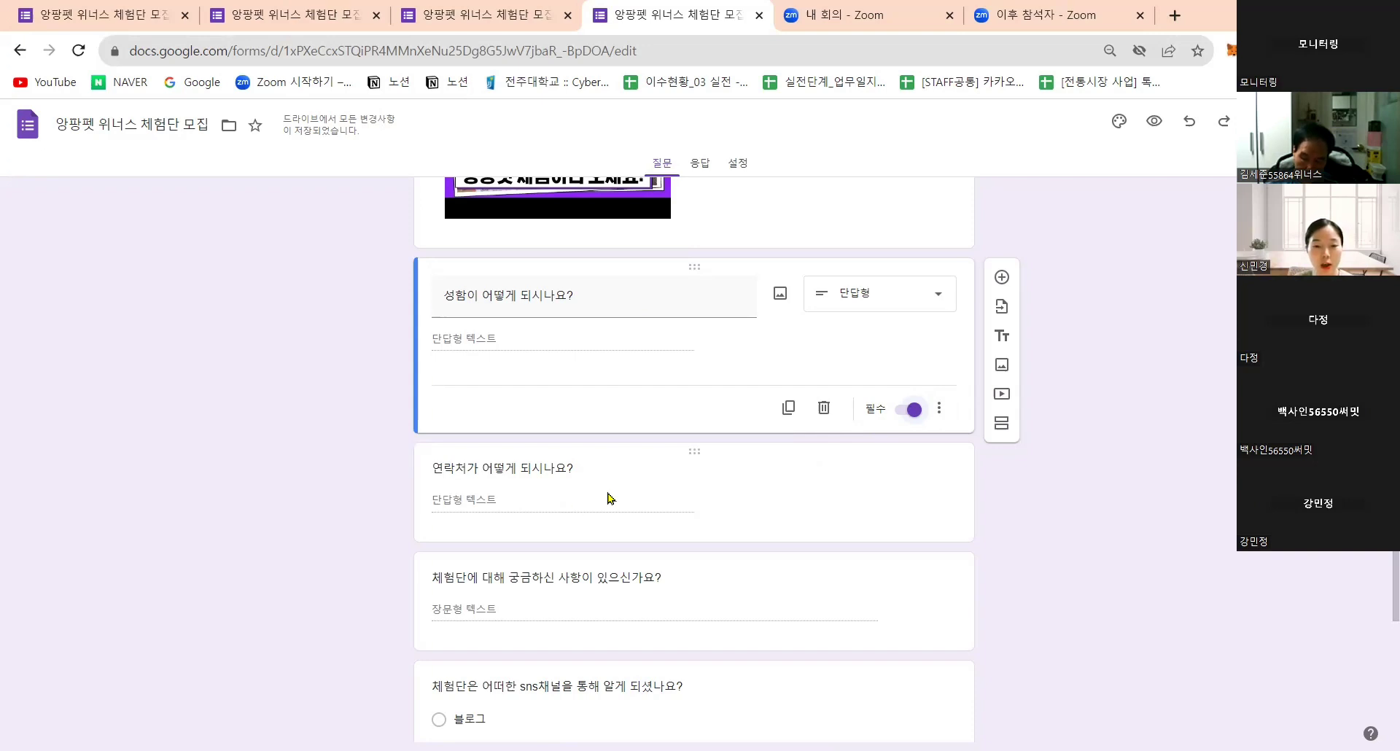
{"action": "left_click", "coordinate": [789, 491]}
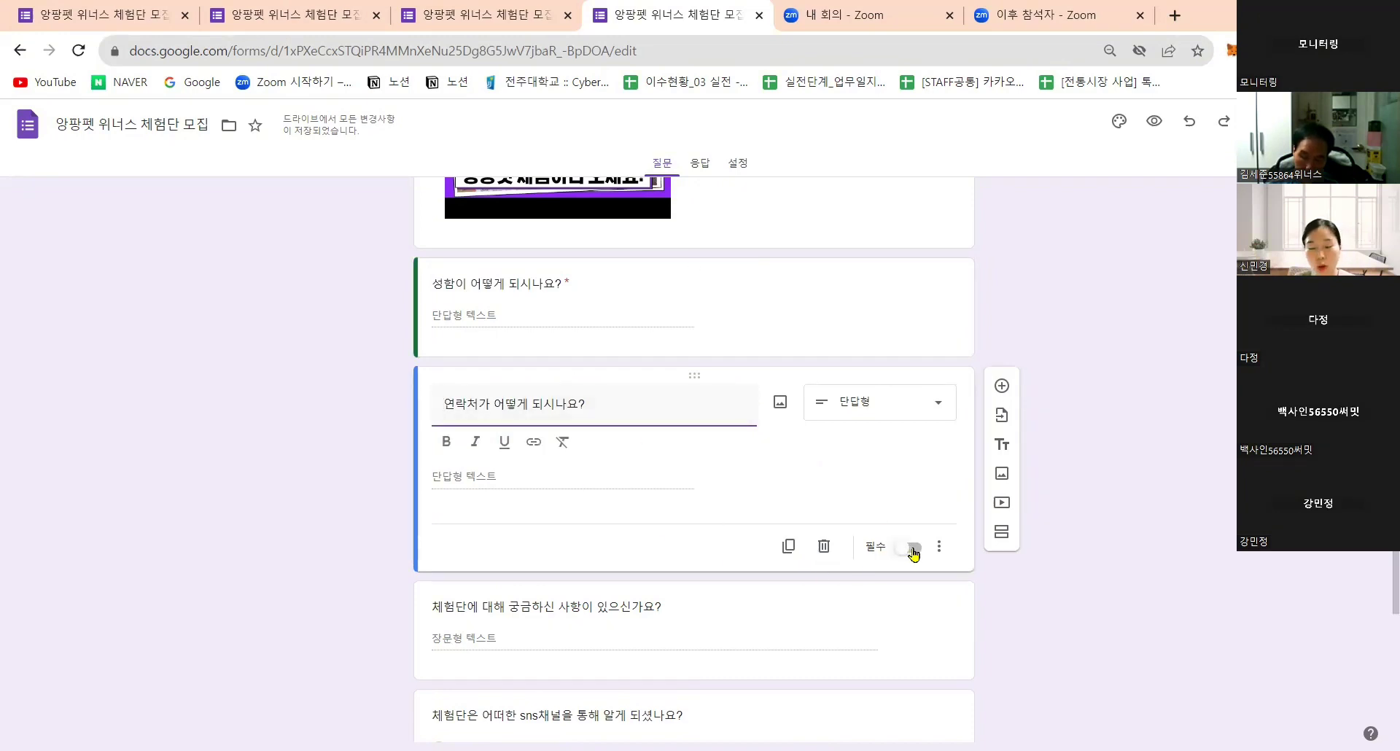
{"action": "left_click", "coordinate": [912, 551]}
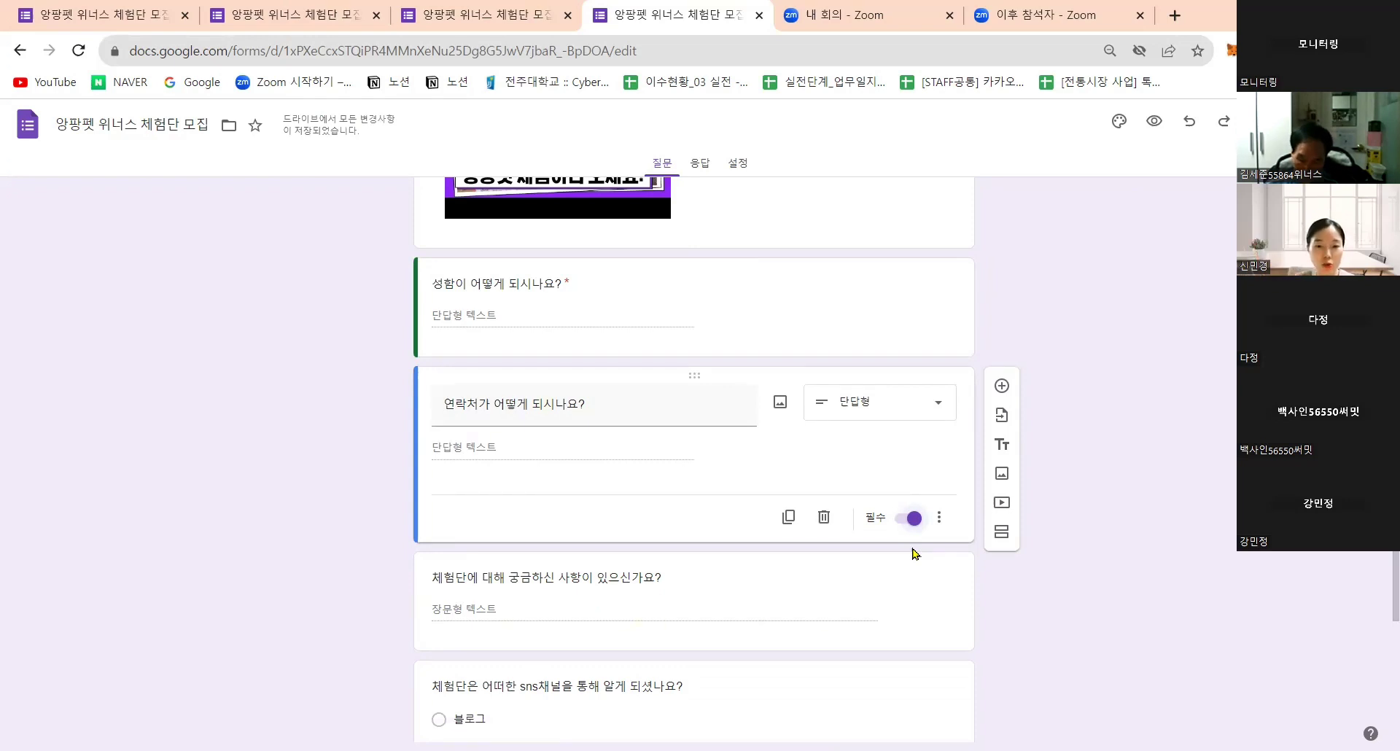
Make the SNS-channel question and the personal-information consent question required, leaving the question about curiosities optional
{"action": "scroll", "coordinate": [495, 534], "scroll_direction": "down", "scroll_amount": 1}
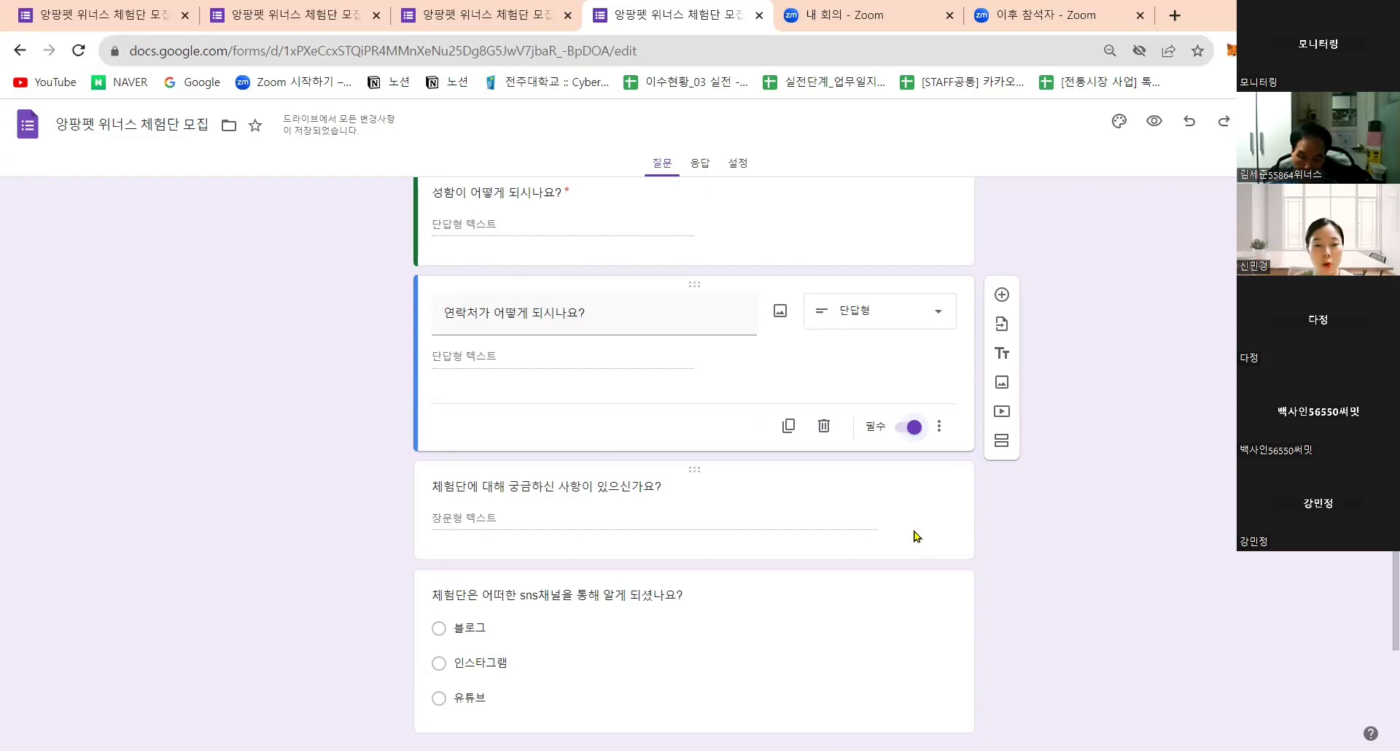
{"action": "scroll", "coordinate": [916, 536], "scroll_direction": "down", "scroll_amount": 2}
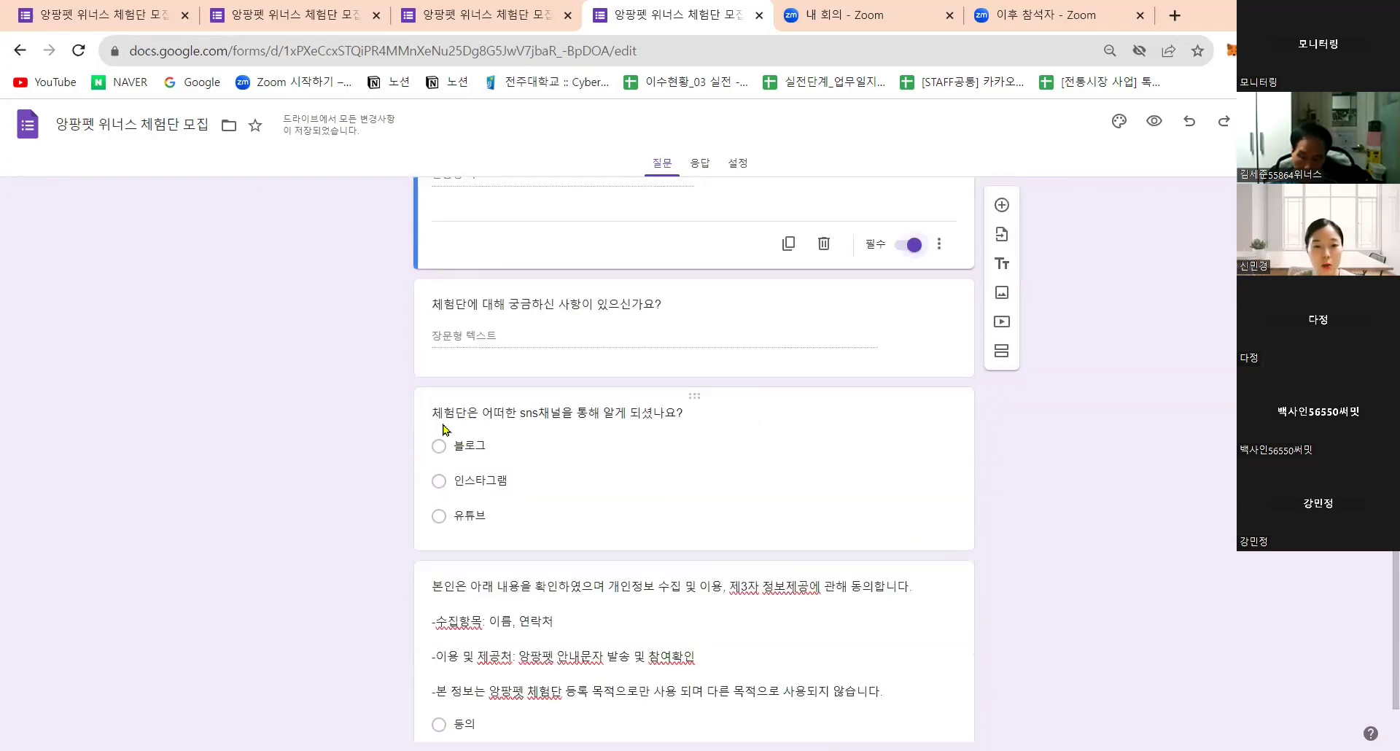
{"action": "left_click", "coordinate": [872, 481]}
{"action": "left_click", "coordinate": [909, 559]}
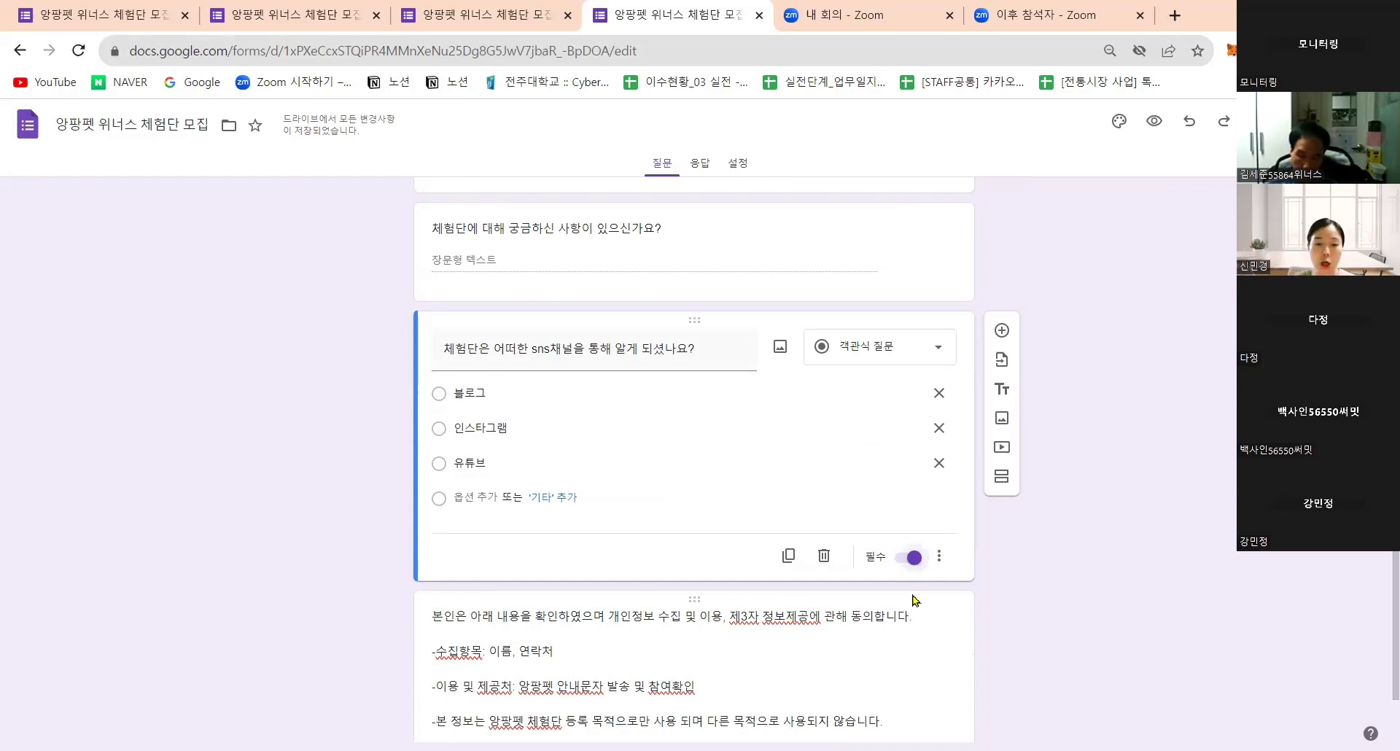
{"action": "scroll", "coordinate": [846, 570], "scroll_direction": "down", "scroll_amount": 2}
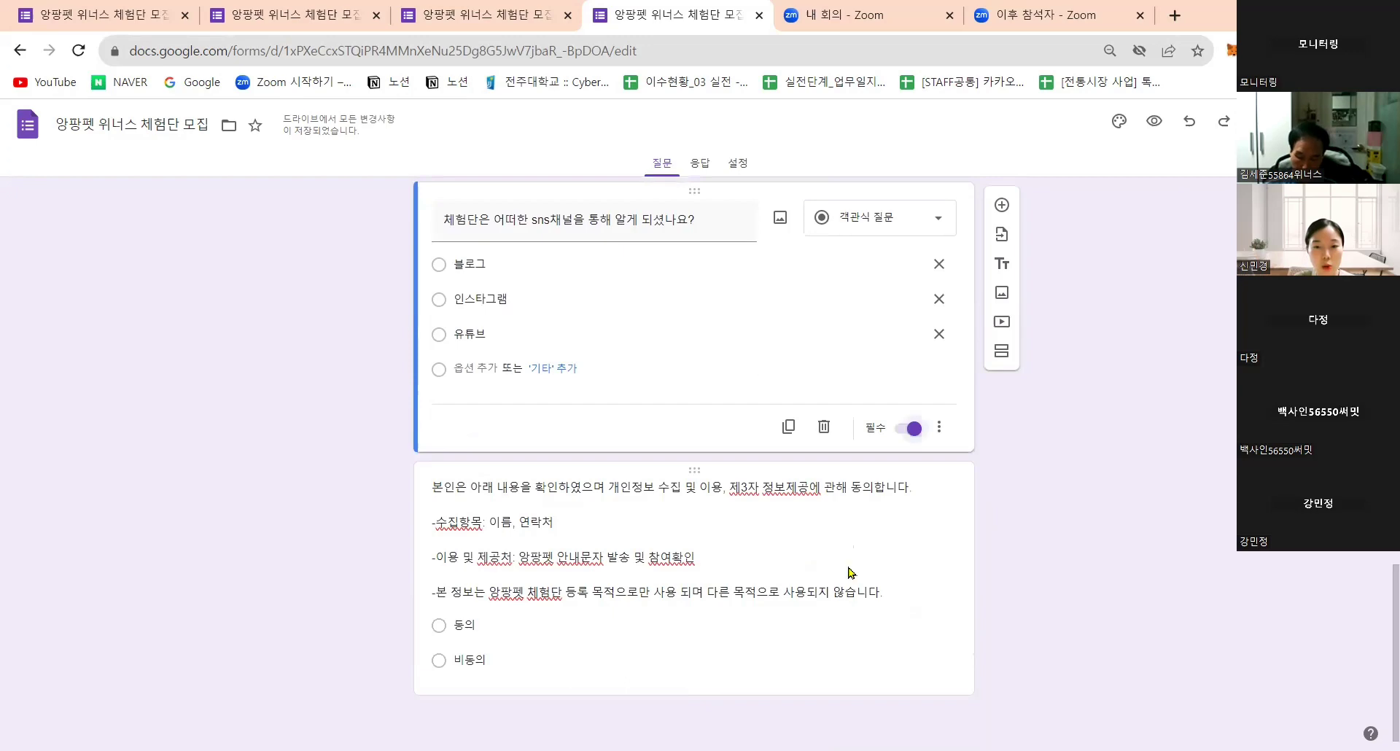
{"action": "left_click", "coordinate": [852, 573]}
{"action": "scroll", "coordinate": [907, 656], "scroll_direction": "down", "scroll_amount": 1}
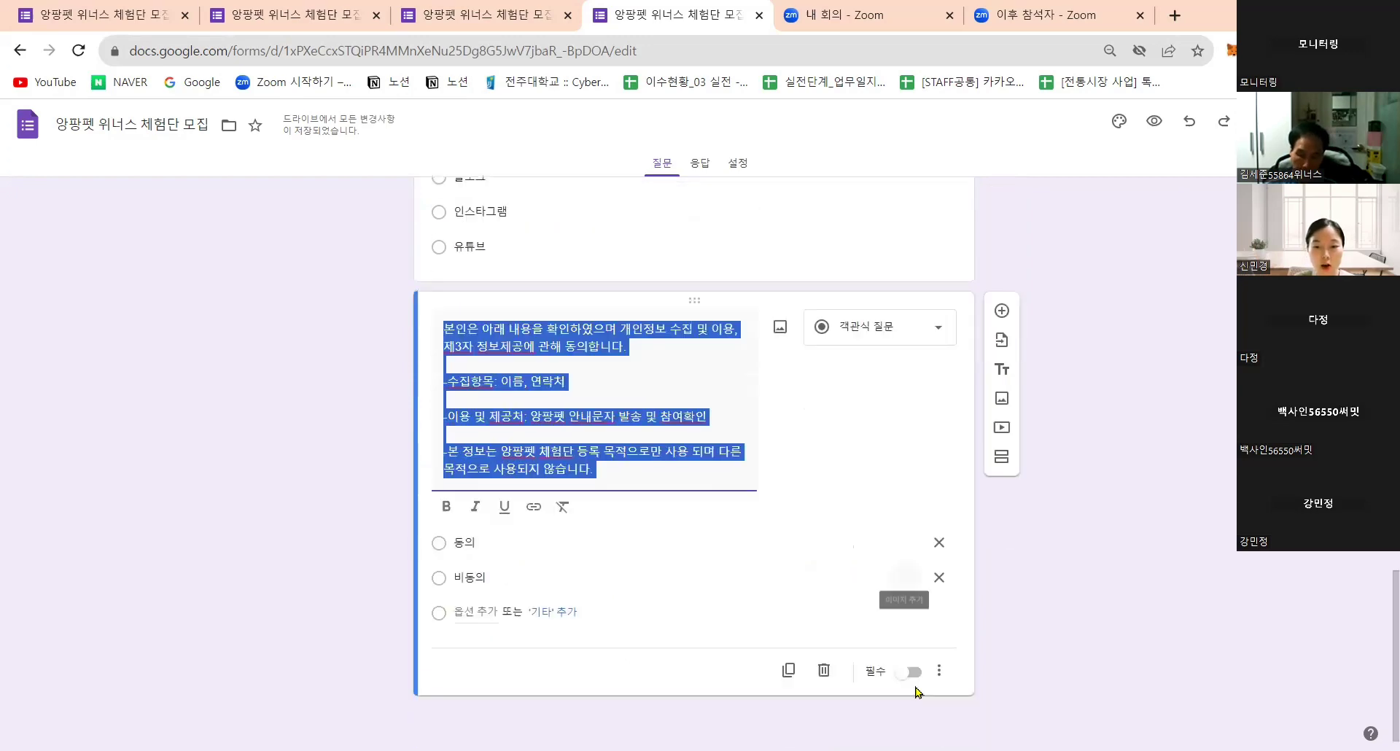
{"action": "left_click", "coordinate": [907, 671]}
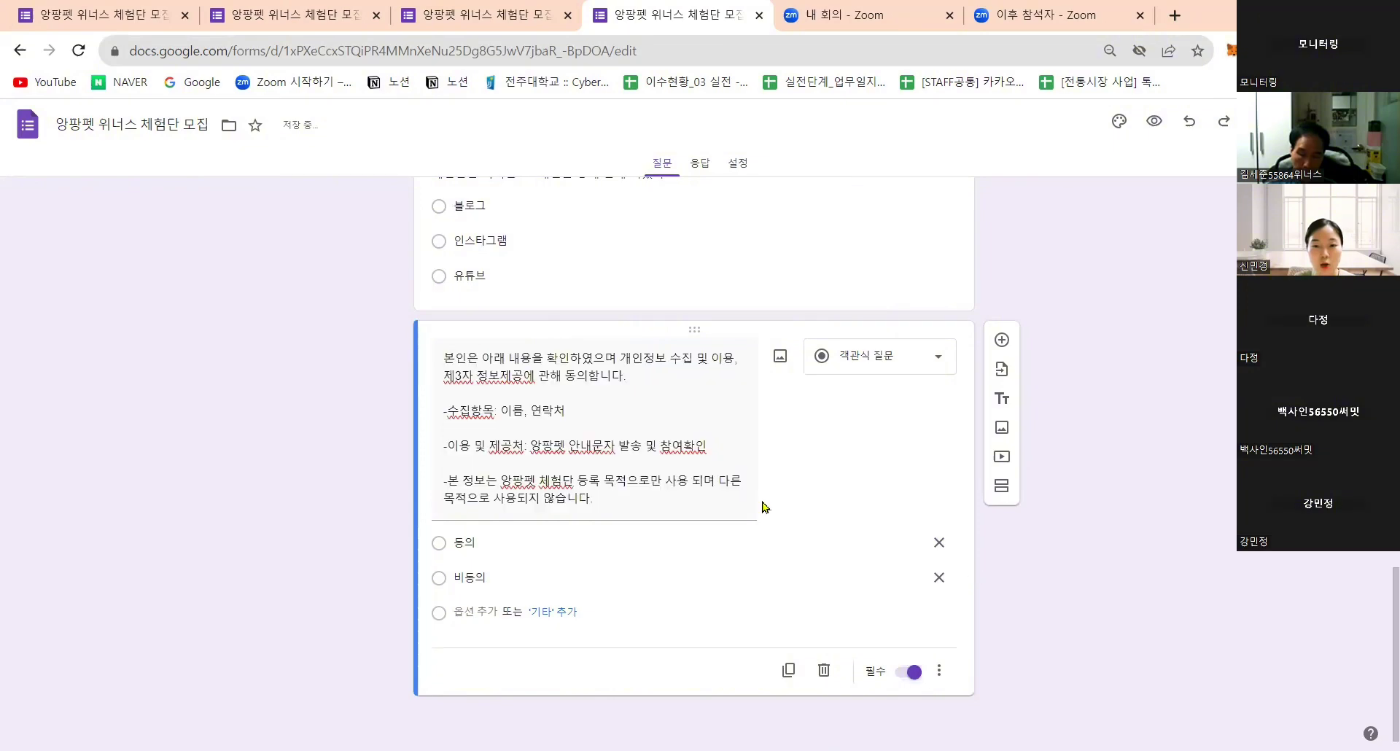
Open the theme settings and set the form's header font to Black Han Sans
{"action": "scroll", "coordinate": [886, 541], "scroll_direction": "up", "scroll_amount": 10}
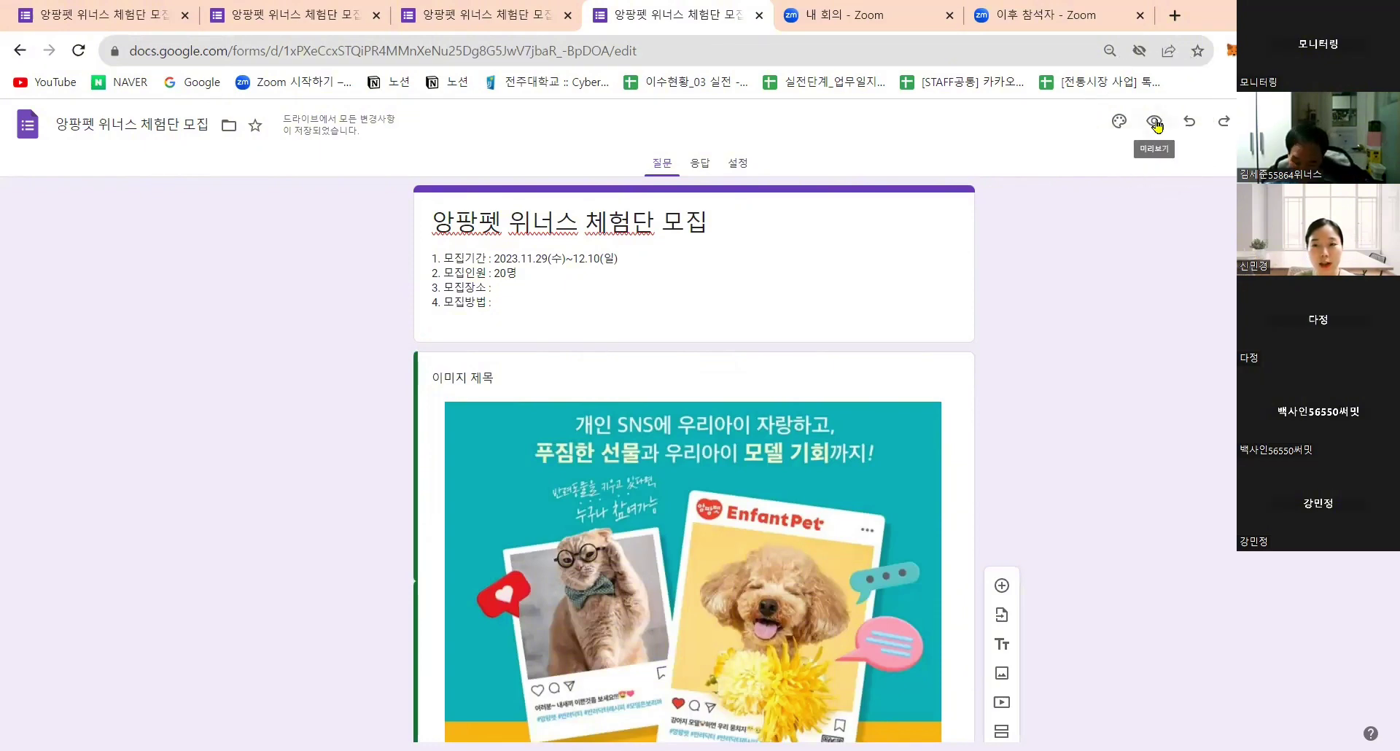
{"action": "left_click", "coordinate": [1119, 123]}
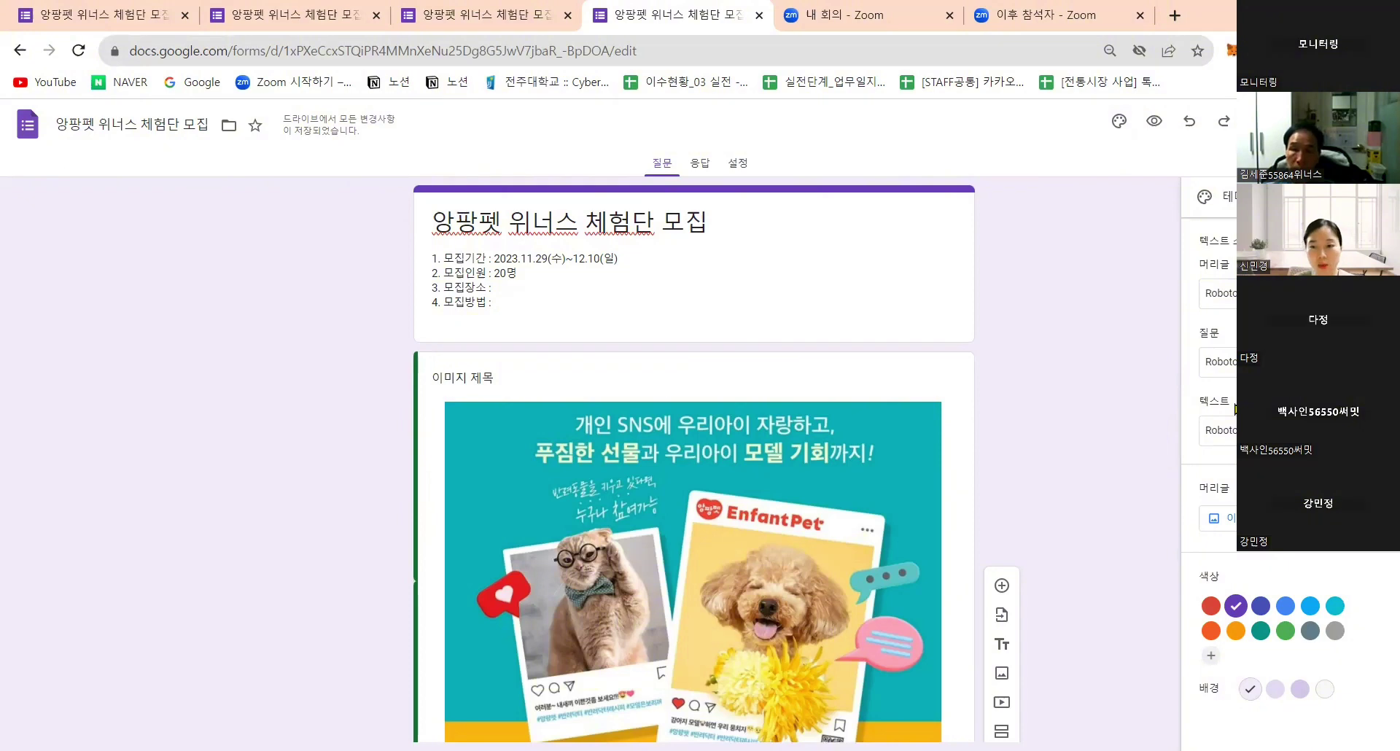
{"action": "double_click", "coordinate": [1216, 266]}
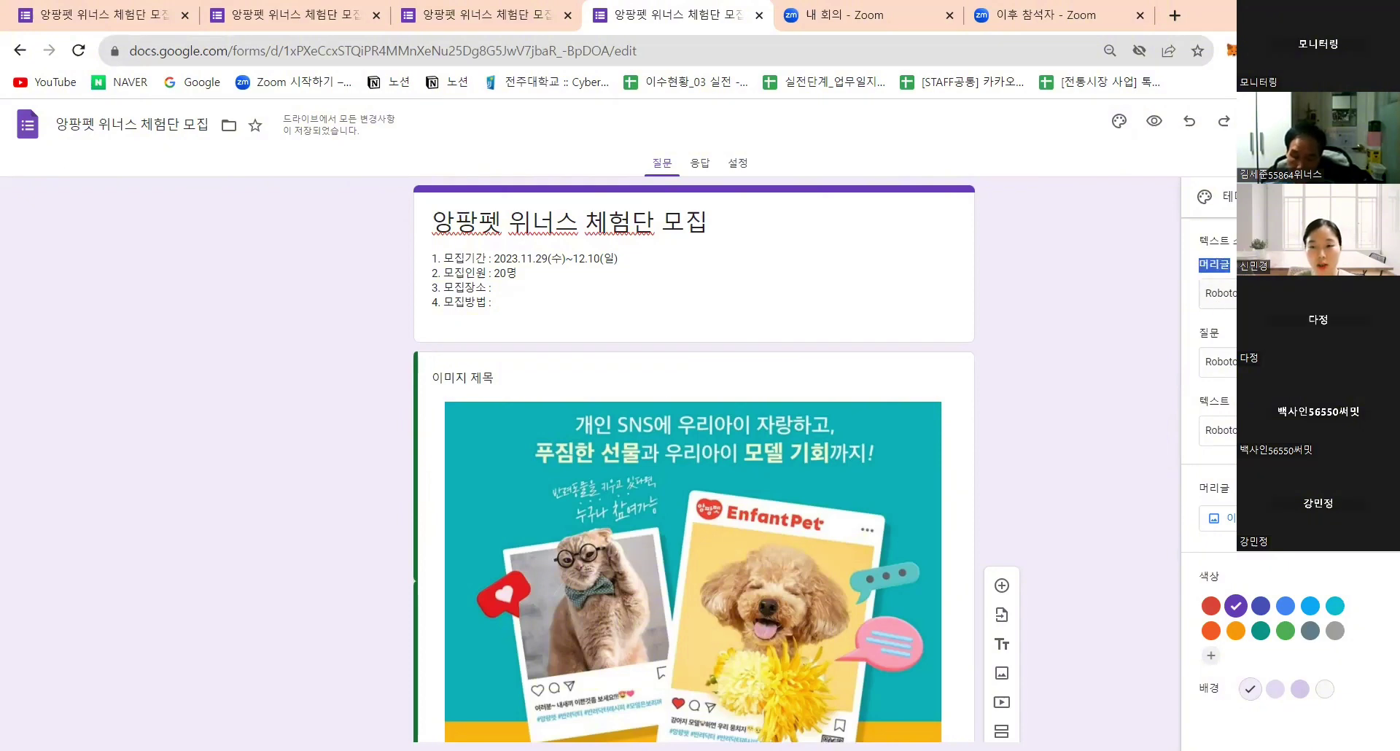
{"action": "left_click", "coordinate": [1248, 294]}
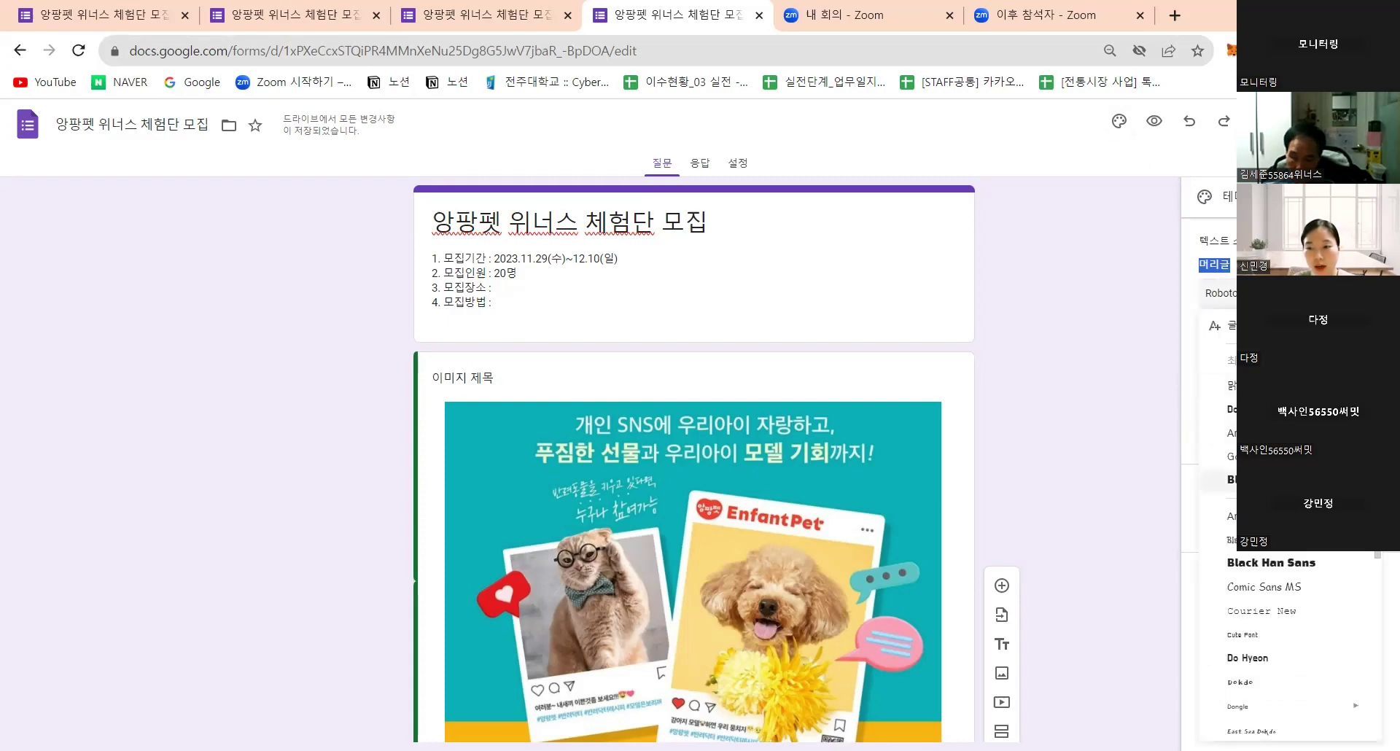
{"action": "left_click", "coordinate": [1239, 479]}
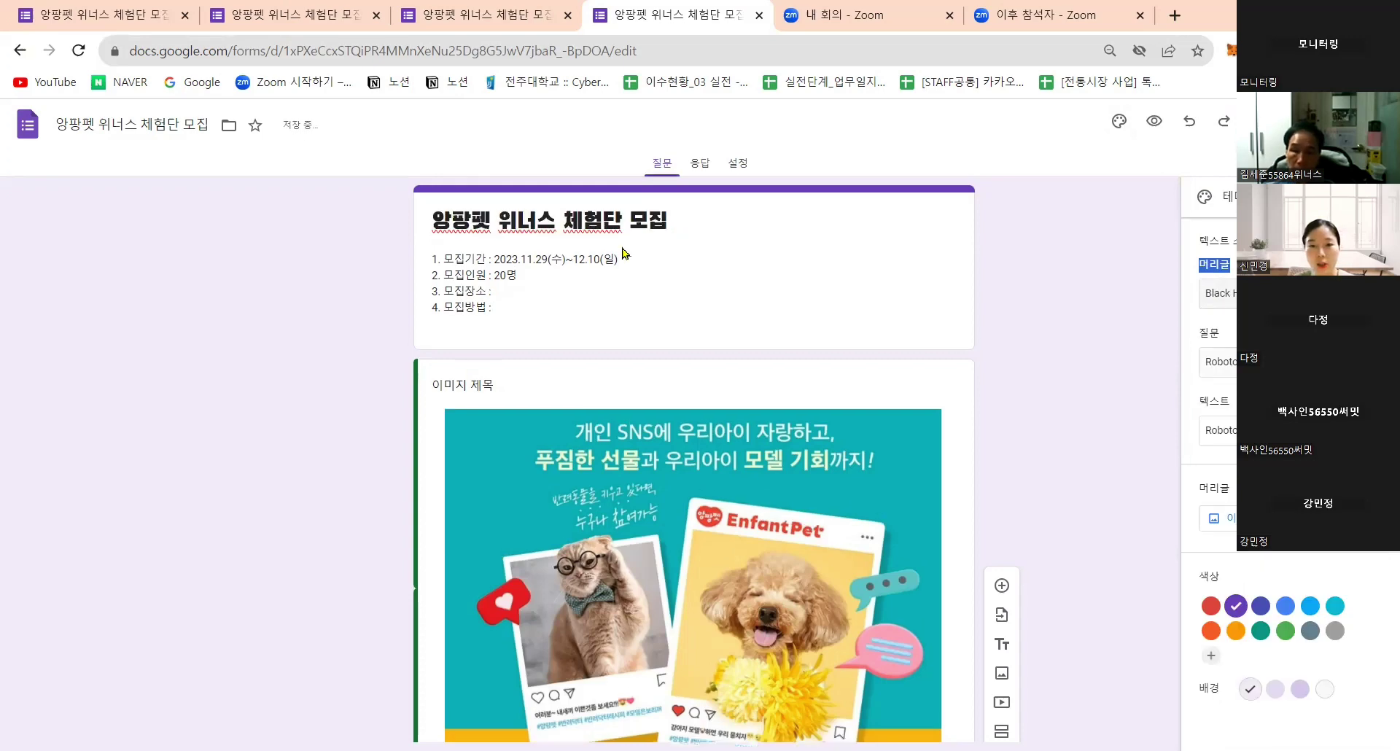
Check the restyled form title by highlighting it and reduce the header font size
{"action": "left_click_drag", "start_coordinate": [517, 221], "coordinate": [669, 211]}
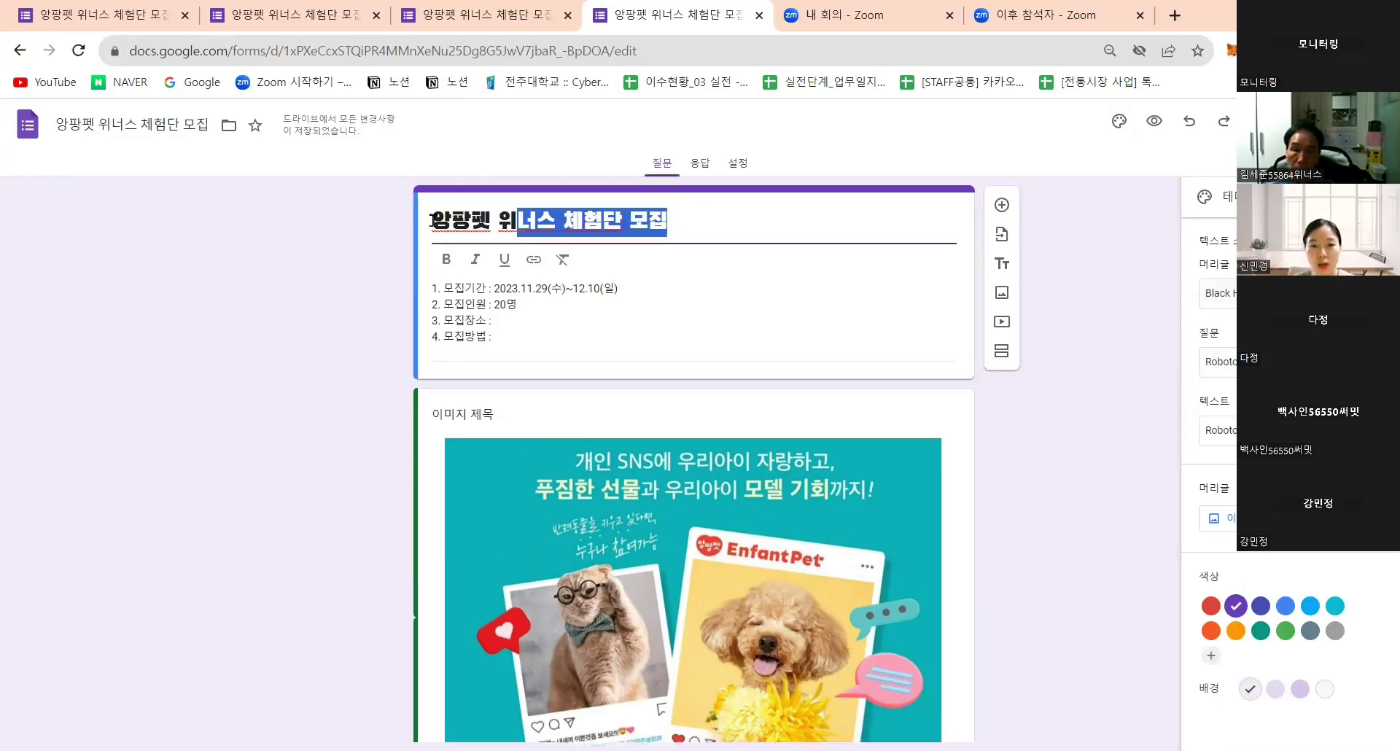
{"action": "triple_click", "coordinate": [672, 209]}
{"action": "left_click", "coordinate": [710, 220]}
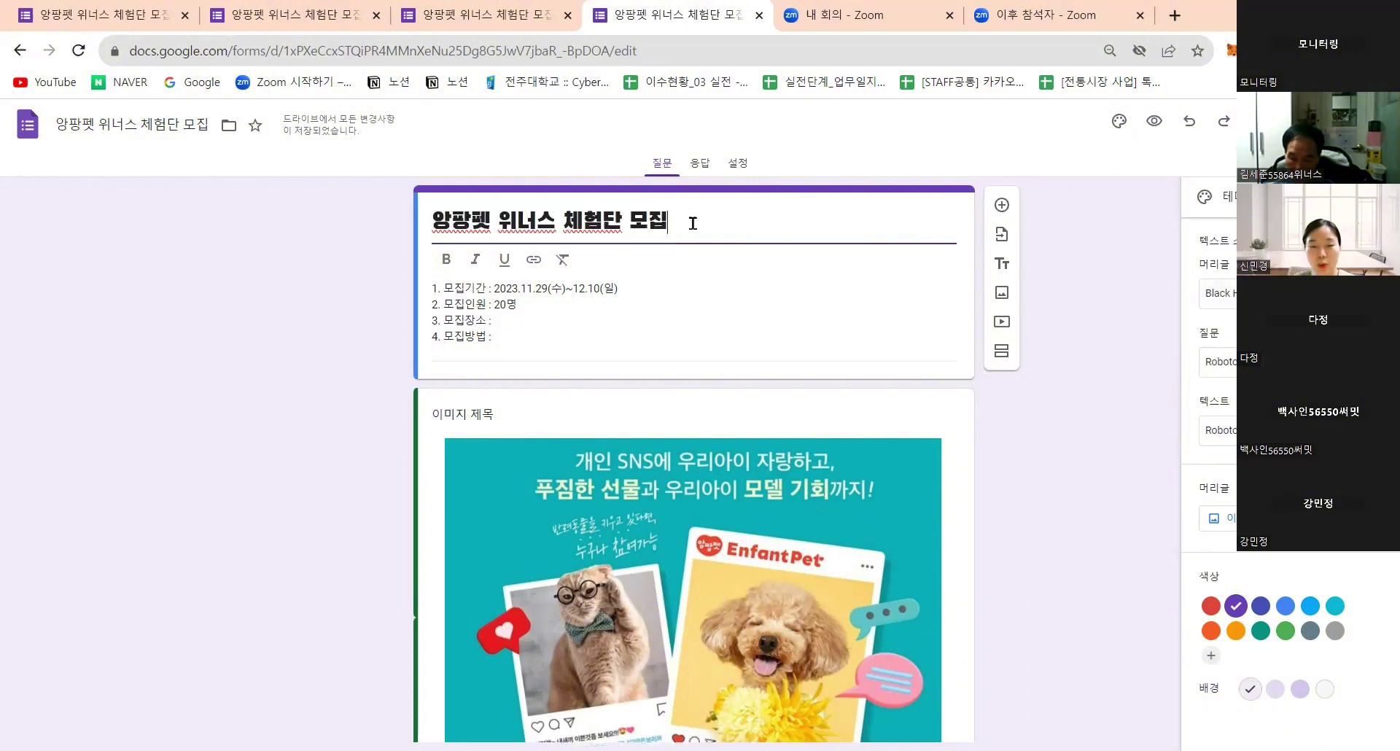
{"action": "triple_click", "coordinate": [430, 236]}
{"action": "key", "text": "Right"}
{"action": "key", "text": "Escape"}
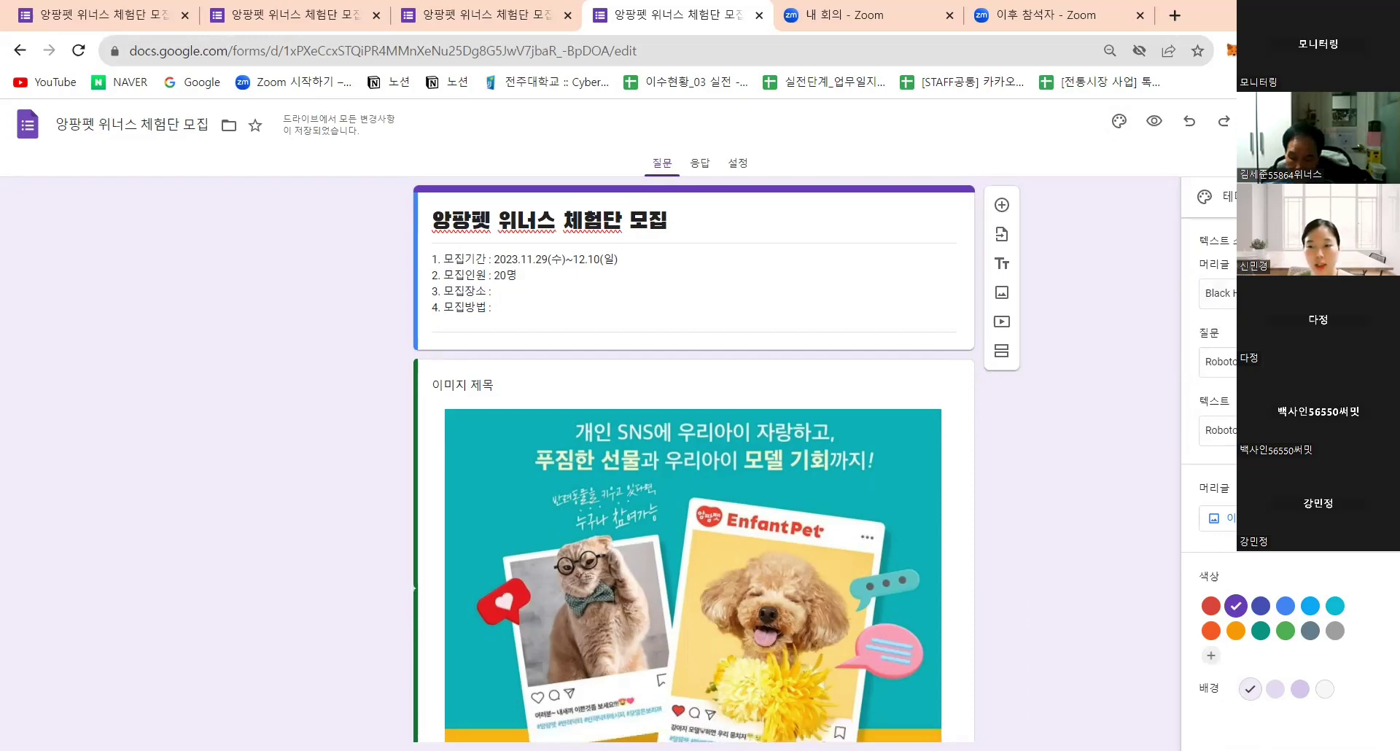
{"action": "left_click", "coordinate": [1356, 267]}
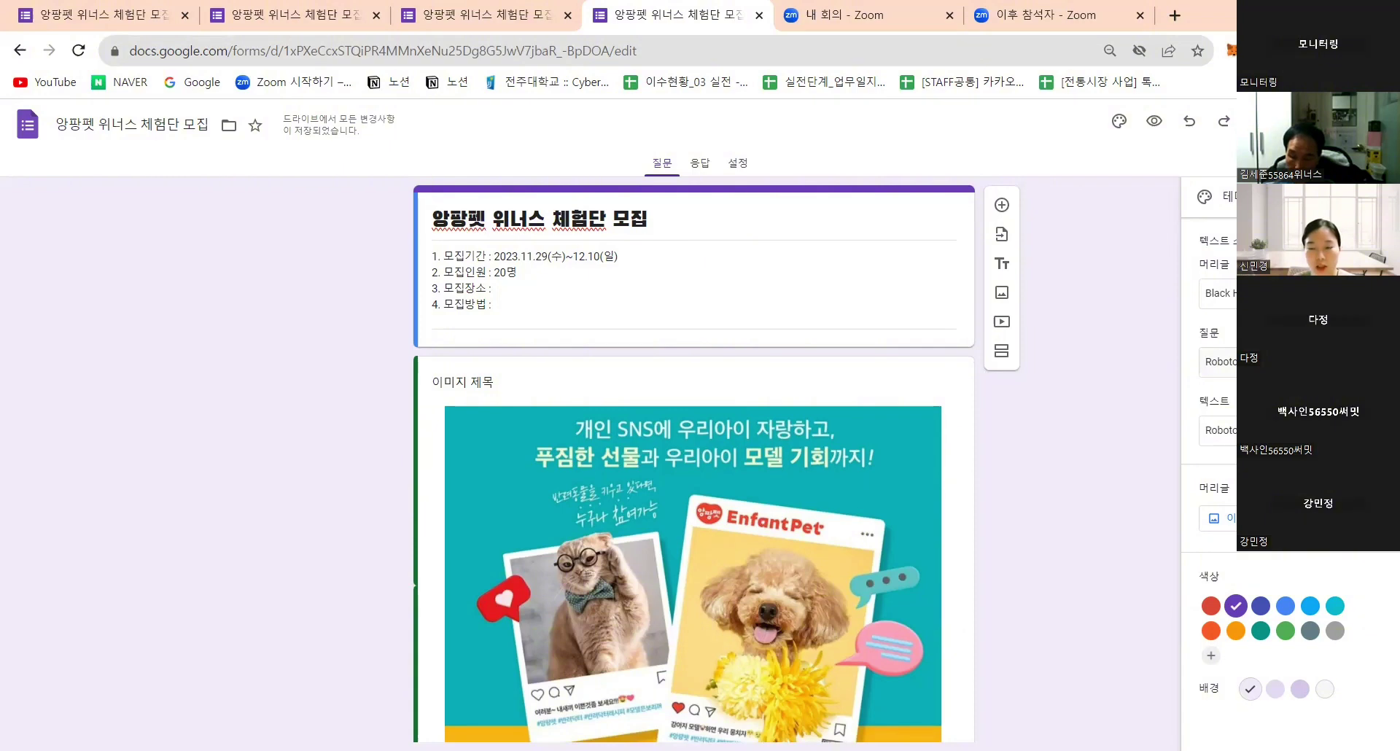
Set the question font to Do Hyeon and increase its size, checking the video and applicant questions
{"action": "left_click", "coordinate": [1248, 362]}
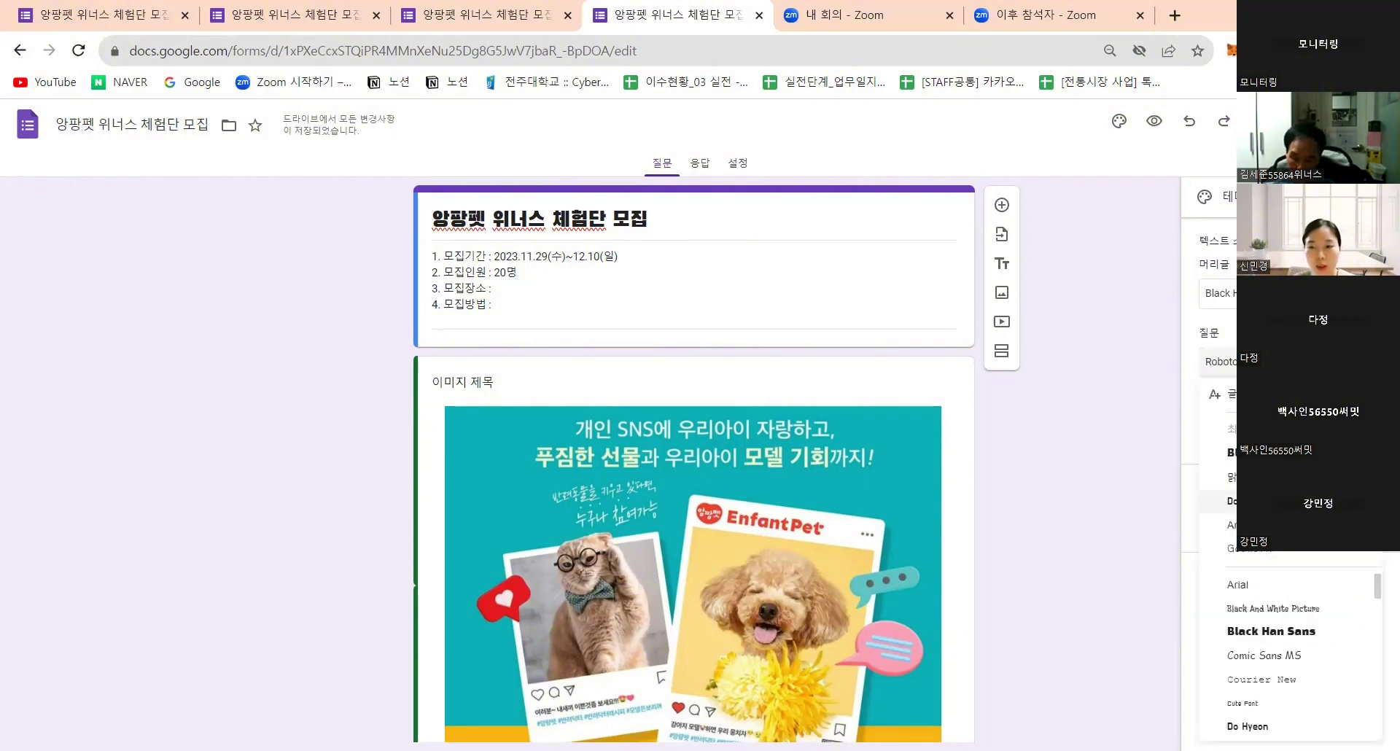
{"action": "left_click", "coordinate": [1253, 501]}
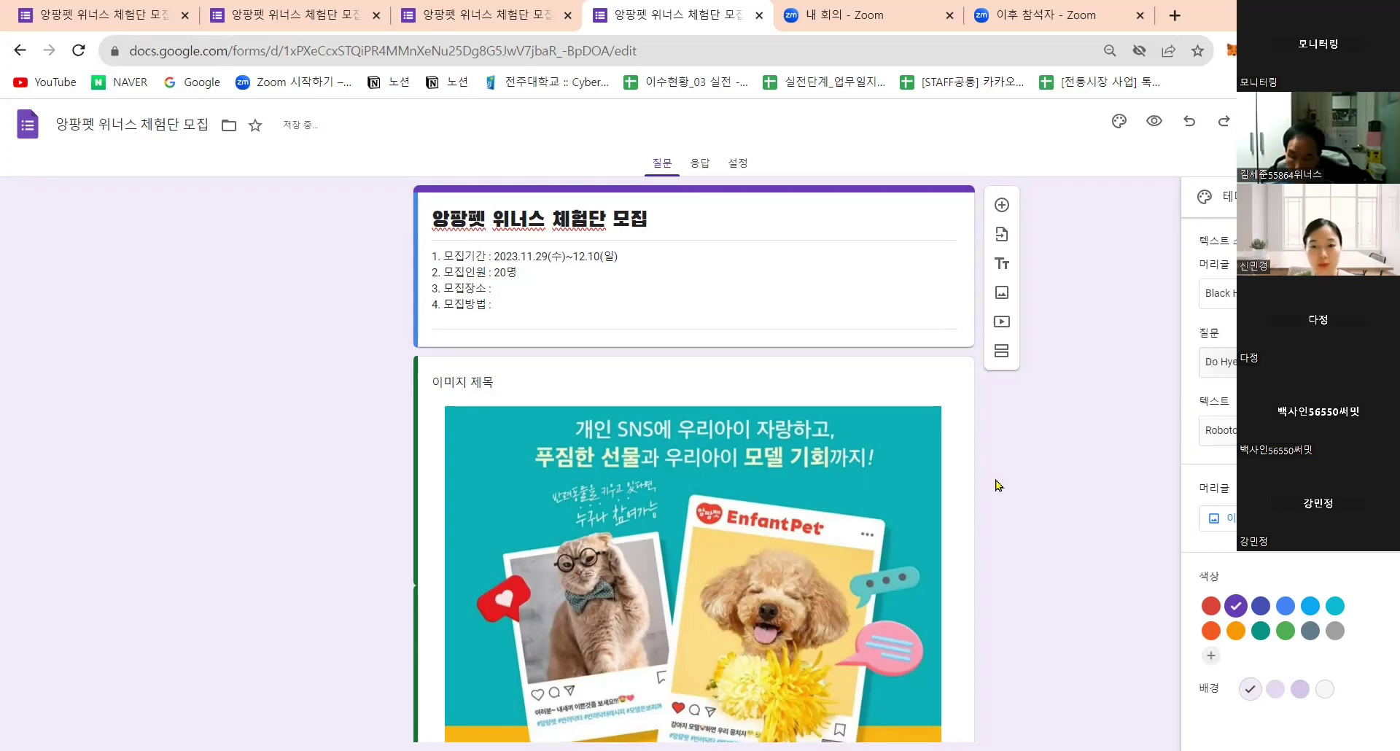
{"action": "scroll", "coordinate": [572, 300], "scroll_direction": "down", "scroll_amount": 7}
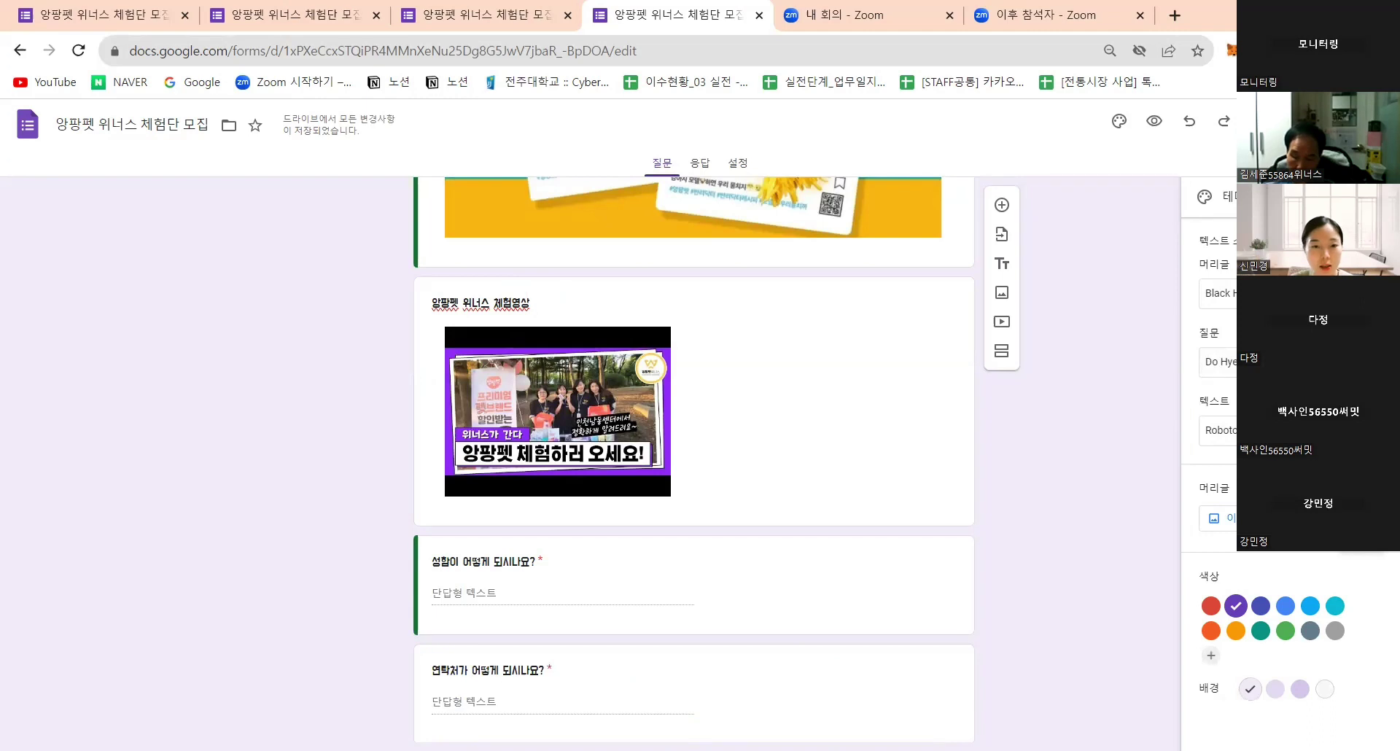
{"action": "left_click", "coordinate": [1357, 420]}
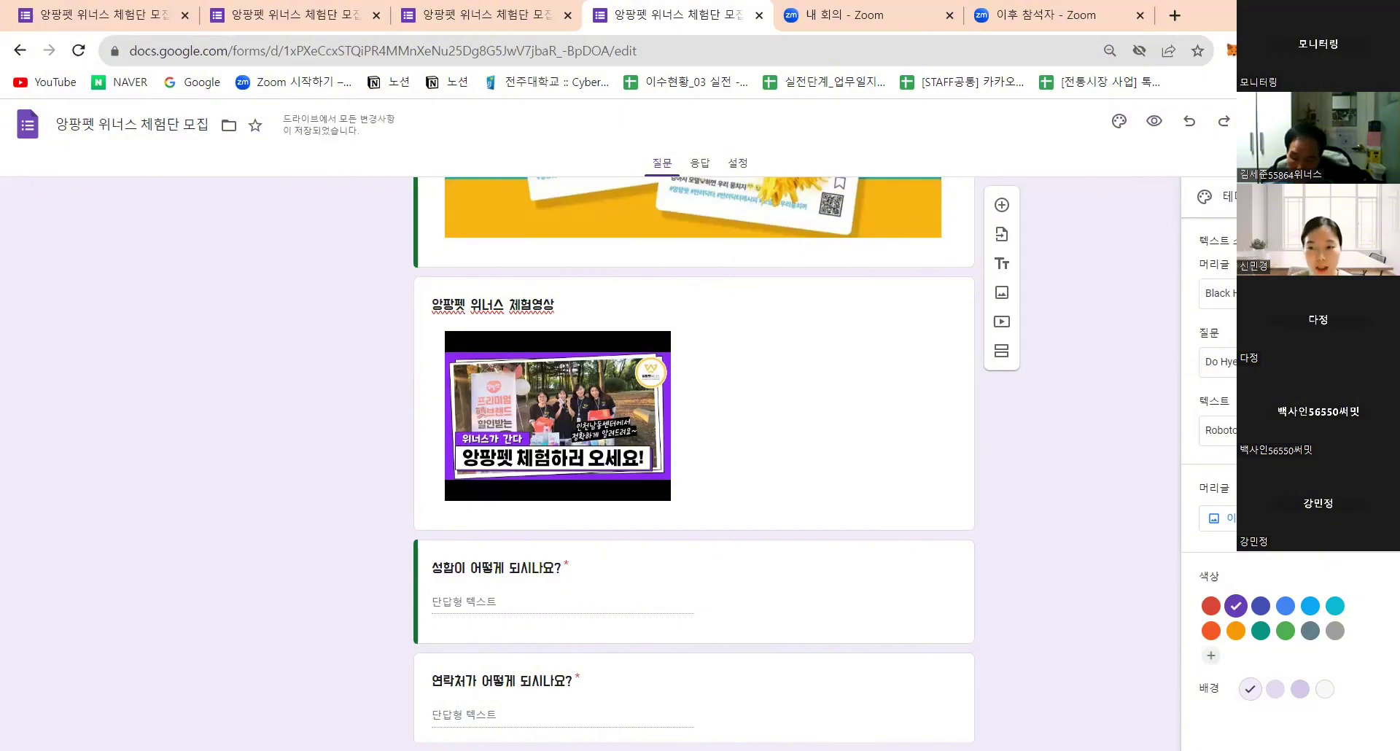
Set the form's text font to 맑은 고딕 and check it on the recruitment details under the title
{"action": "left_click", "coordinate": [1221, 430]}
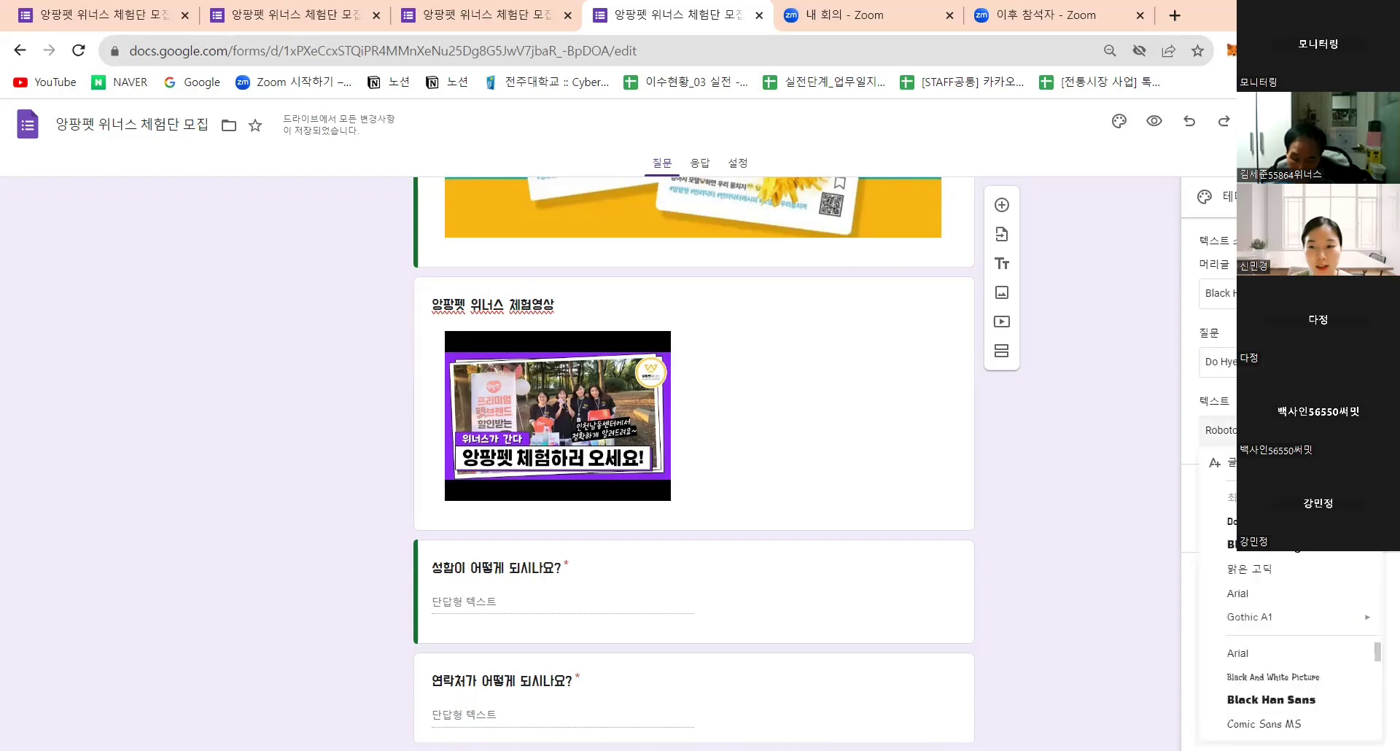
{"action": "left_click", "coordinate": [1259, 569]}
{"action": "scroll", "coordinate": [1058, 455], "scroll_direction": "up", "scroll_amount": 1}
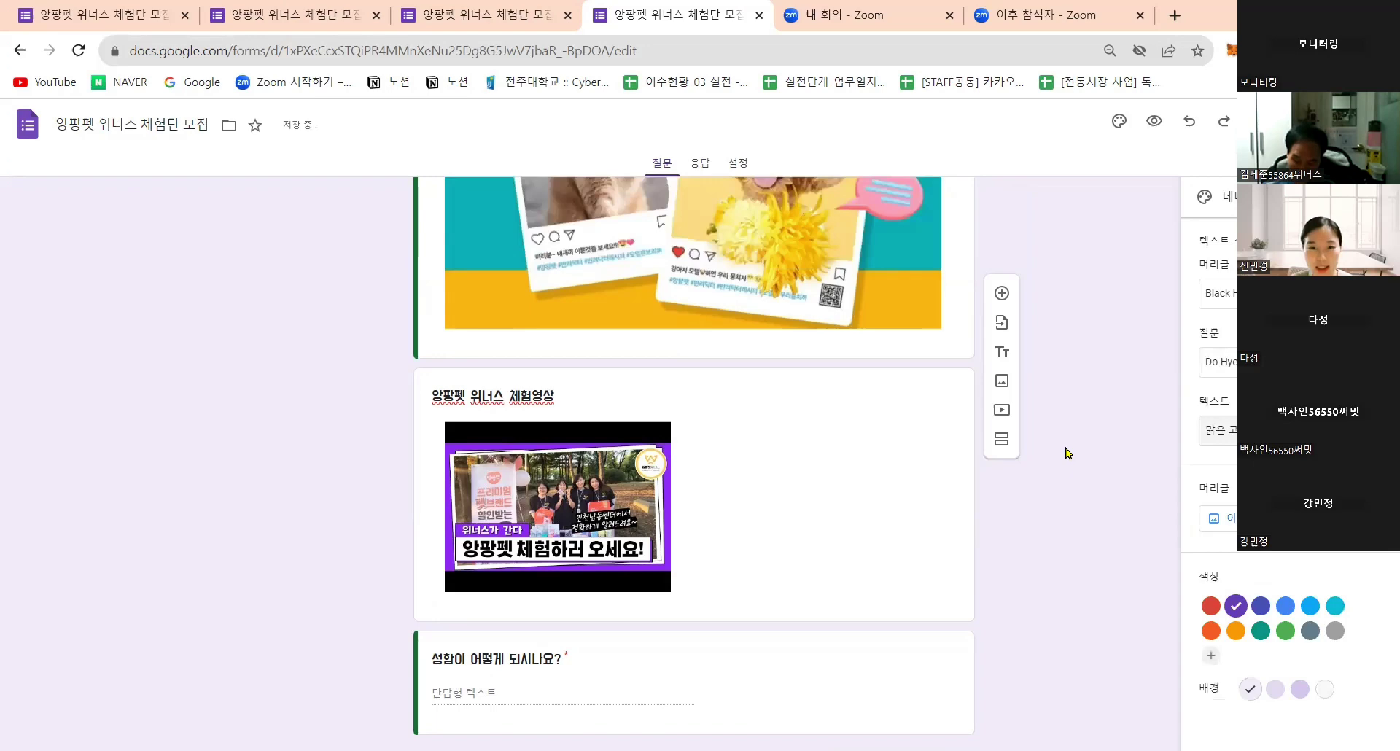
{"action": "scroll", "coordinate": [1054, 455], "scroll_direction": "up", "scroll_amount": 5}
{"action": "left_click", "coordinate": [526, 308]}
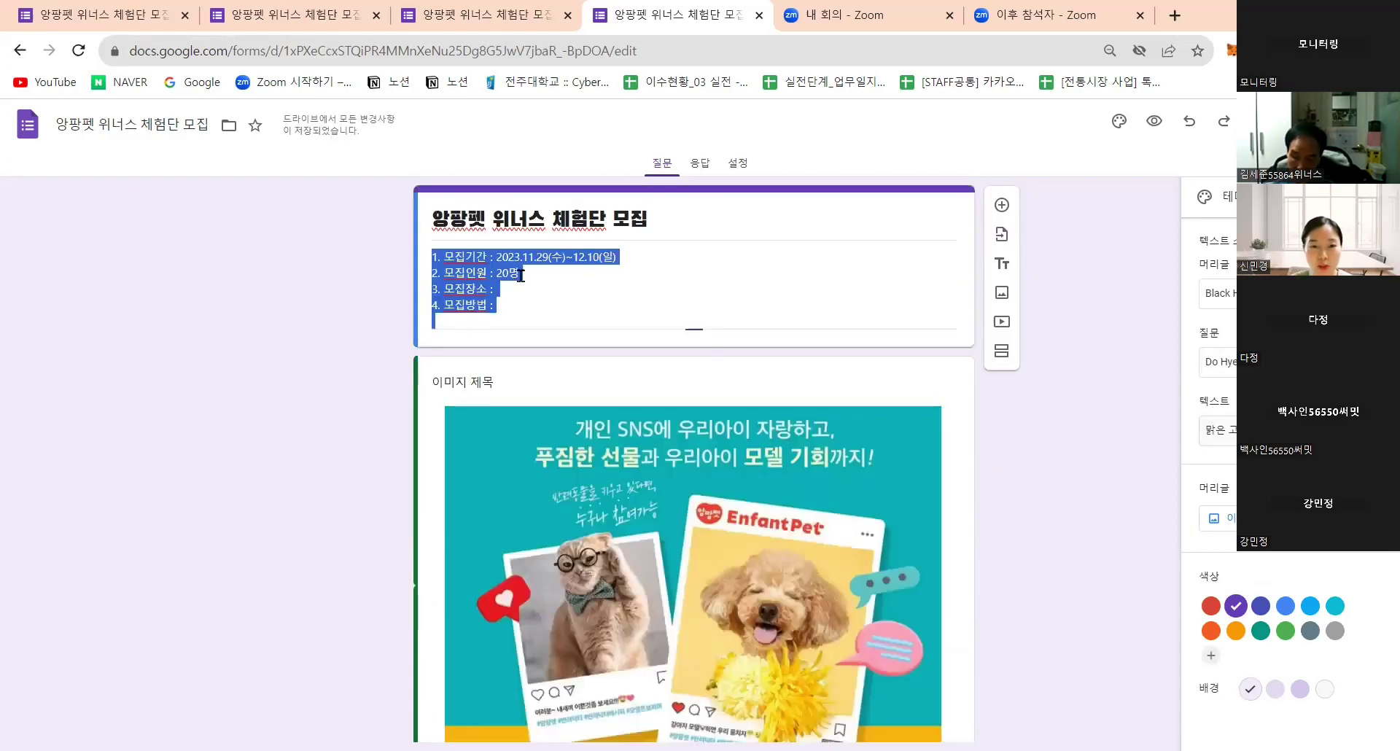
{"action": "left_click", "coordinate": [521, 274]}
{"action": "left_click_drag", "start_coordinate": [433, 251], "coordinate": [532, 297]}
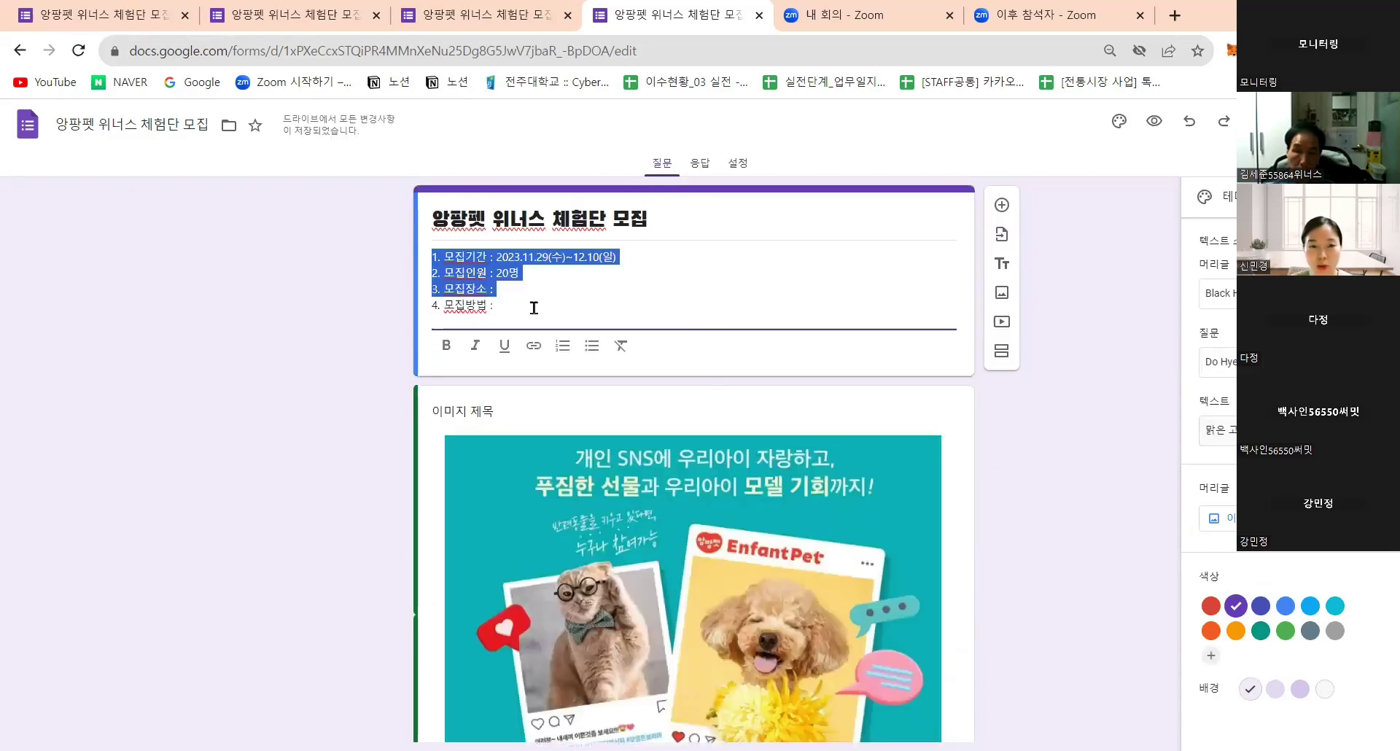
Increase the text font size and check it by highlighting the four recruitment detail lines
{"action": "left_click", "coordinate": [1198, 208]}
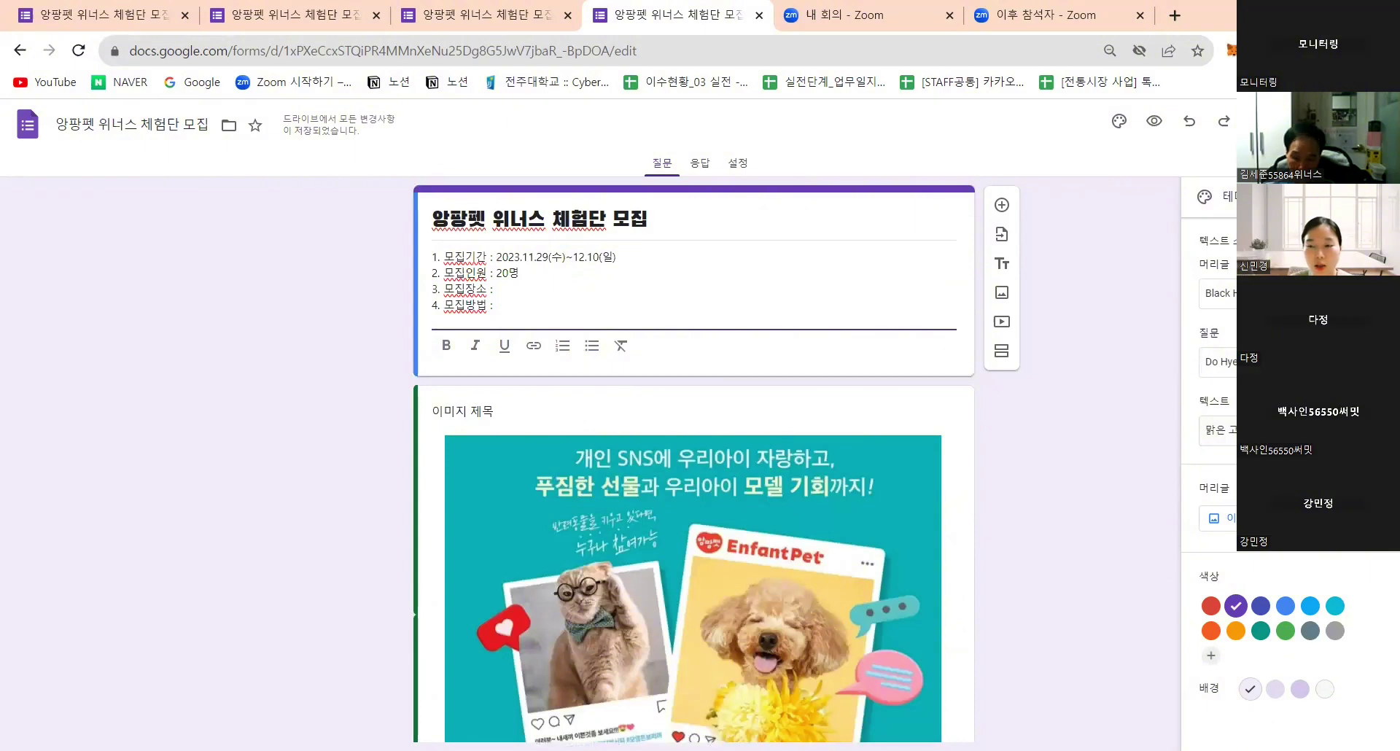
{"action": "left_click", "coordinate": [1376, 197]}
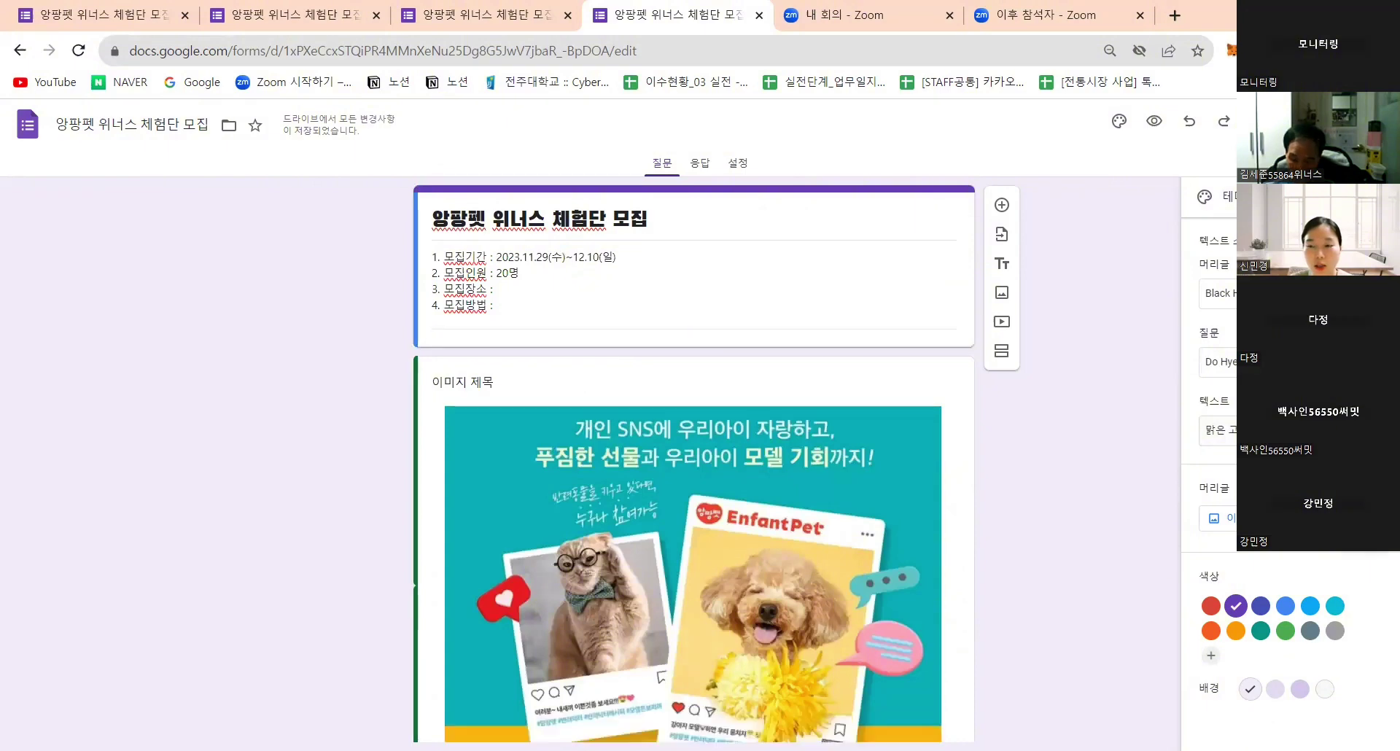
{"action": "triple_click", "coordinate": [512, 304]}
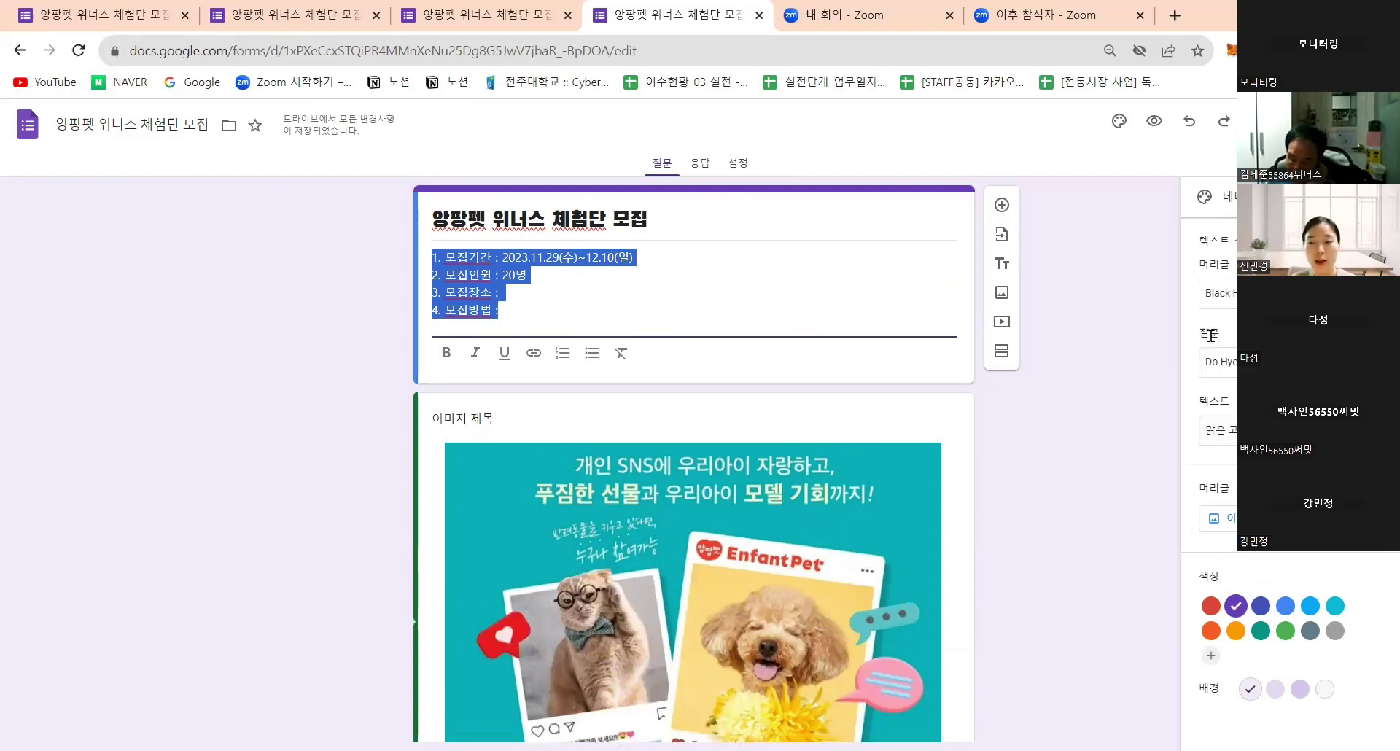
{"action": "left_click_drag", "start_coordinate": [500, 309], "coordinate": [430, 291]}
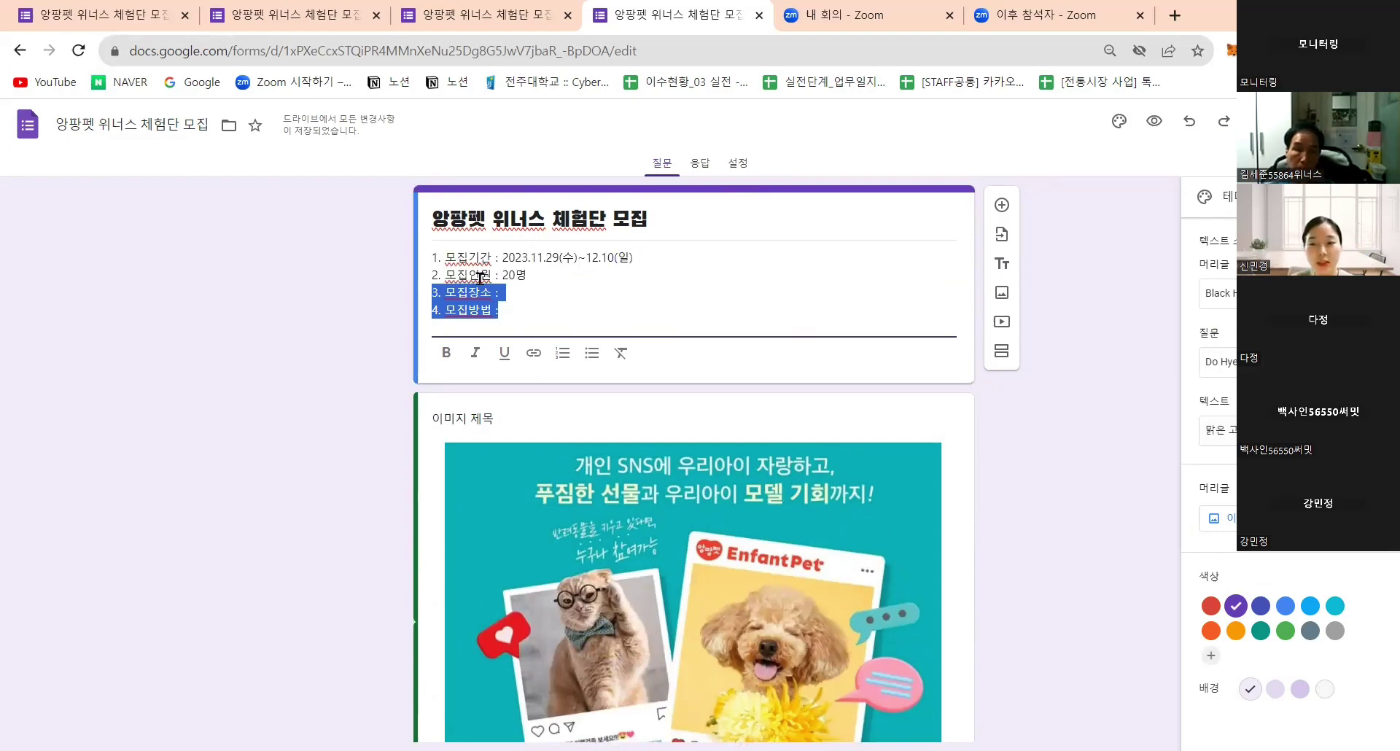
{"action": "key", "text": "ctrl+a"}
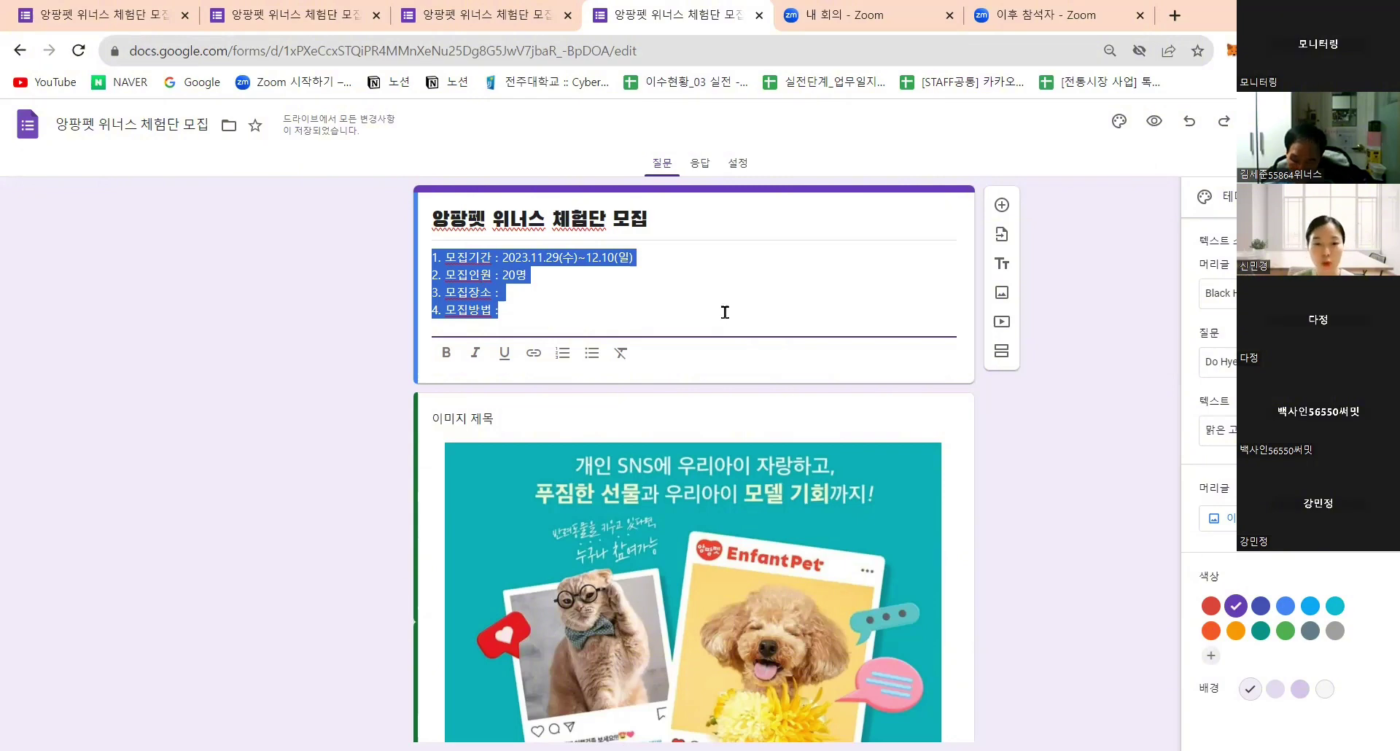
{"action": "left_click", "coordinate": [1054, 459]}
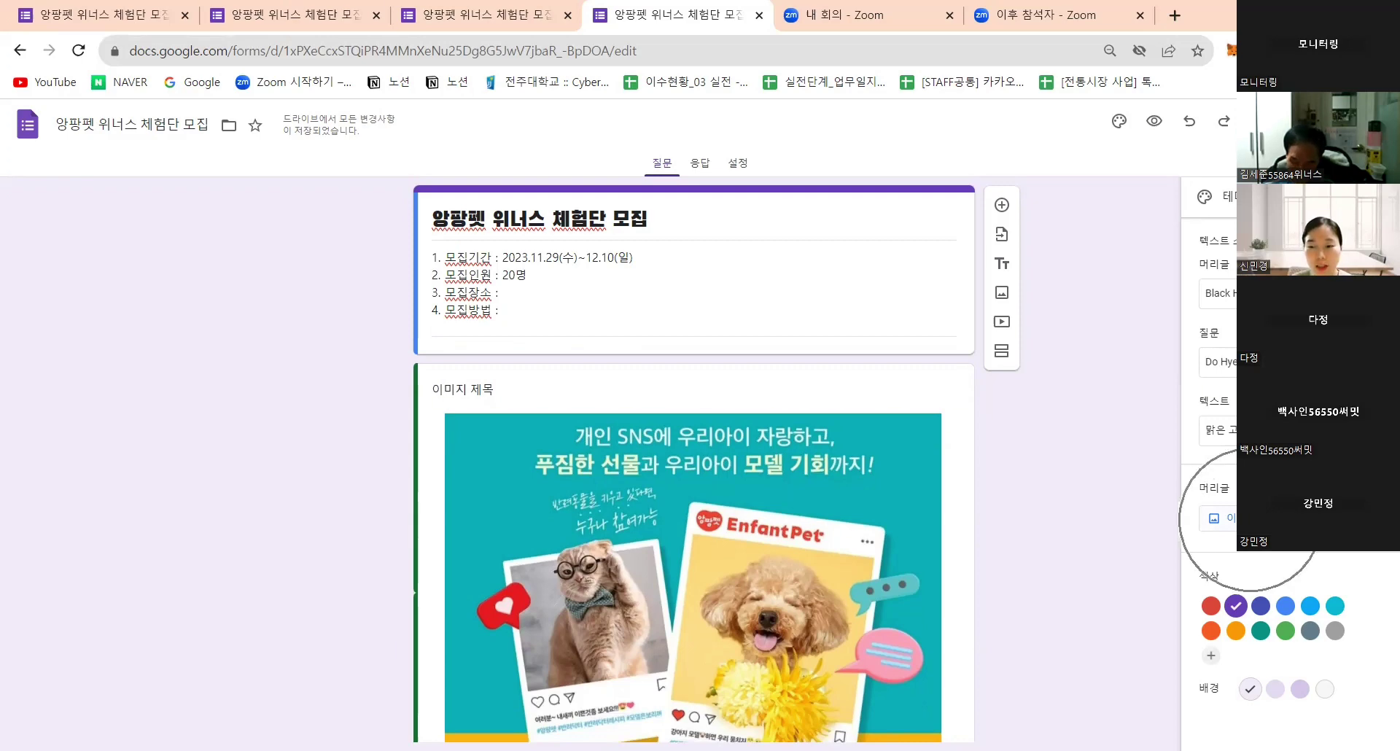
Open the header image picker, look at uploading an image from the computer and return to the theme images
{"action": "left_click", "coordinate": [1246, 519]}
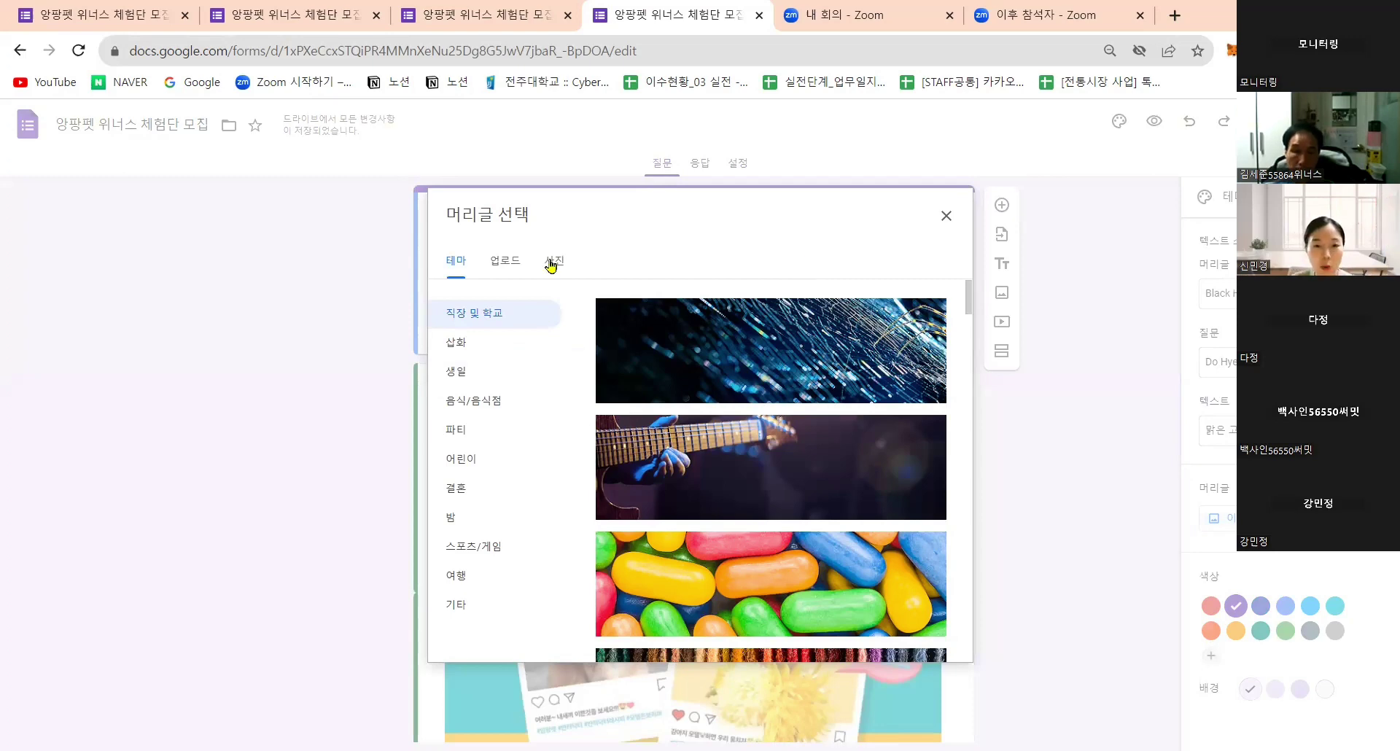
{"action": "left_click", "coordinate": [499, 271]}
{"action": "left_click", "coordinate": [706, 523]}
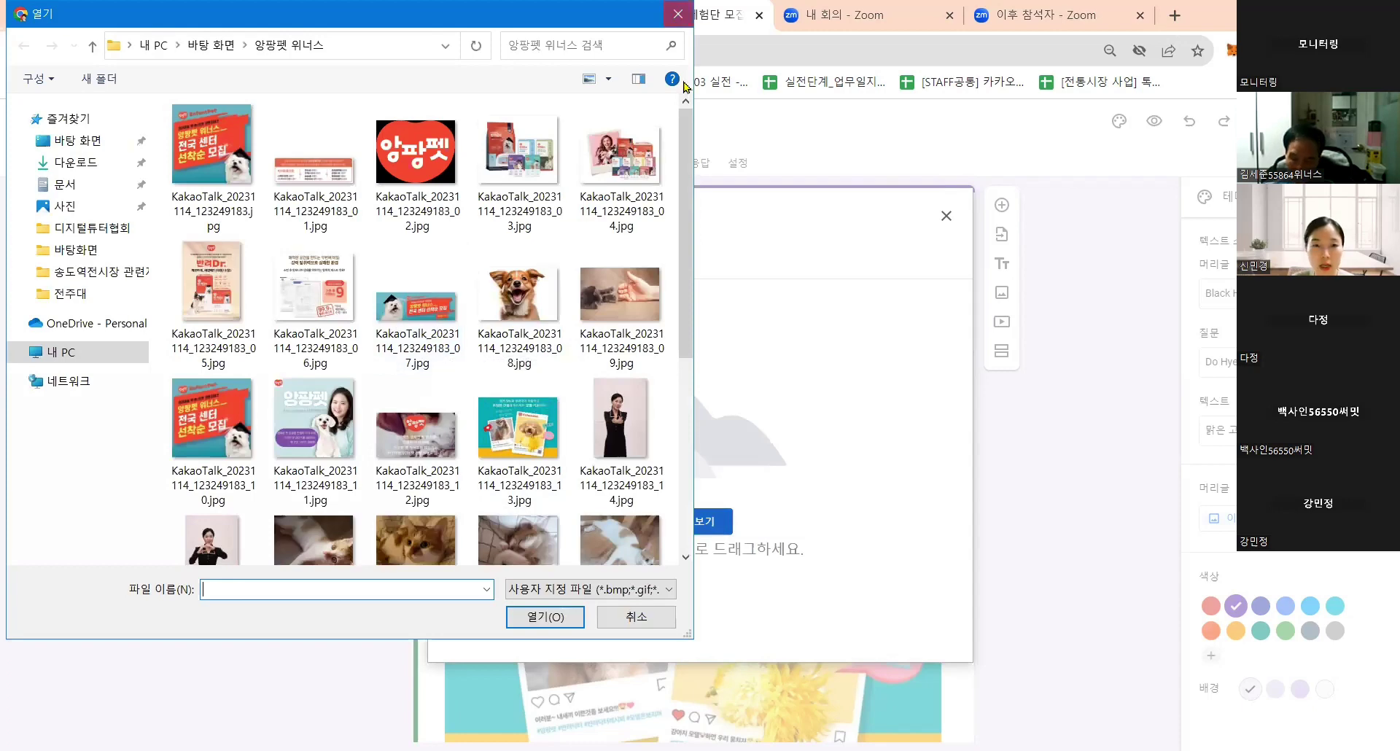
{"action": "key", "text": "Escape"}
{"action": "left_click", "coordinate": [460, 269]}
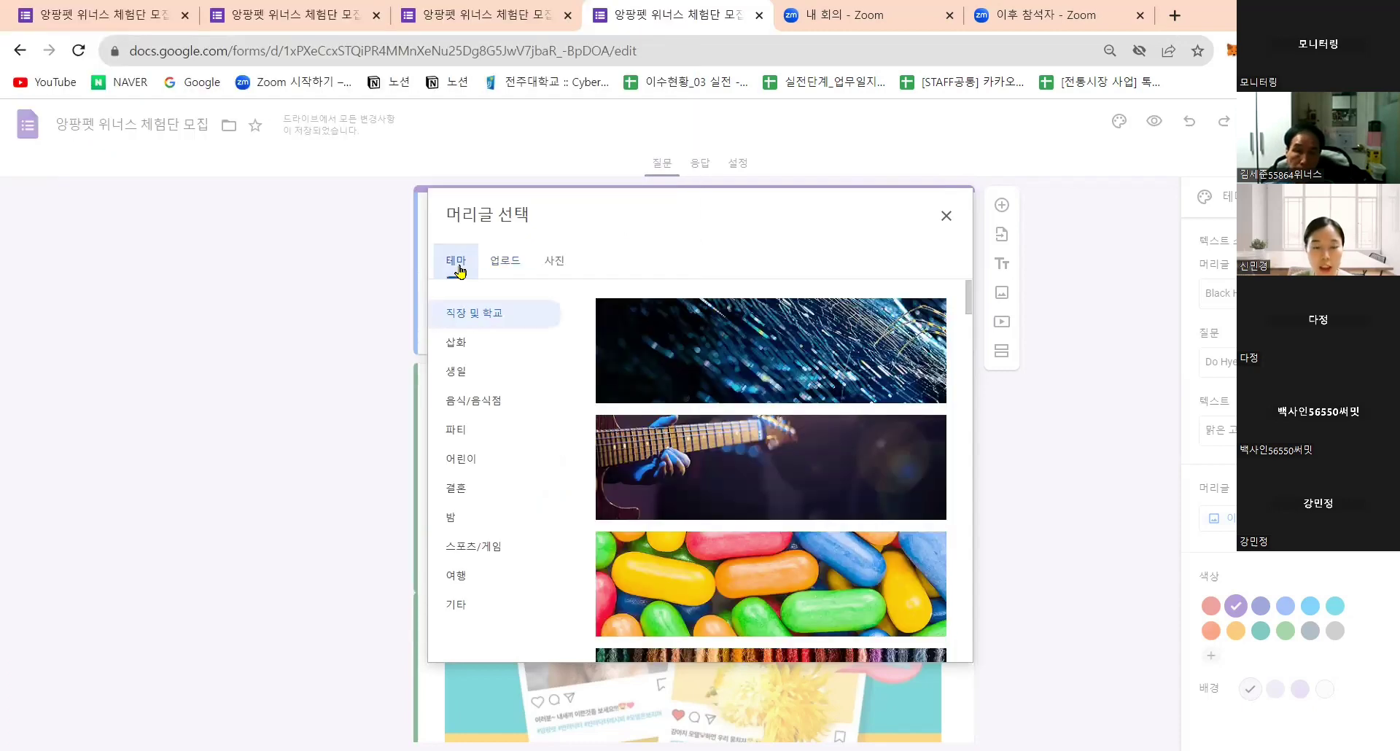
Insert the cats in party hats illustration from the 생일 theme images as the form's header image
{"action": "left_click", "coordinate": [481, 382]}
{"action": "scroll", "coordinate": [693, 405], "scroll_direction": "down", "scroll_amount": 3}
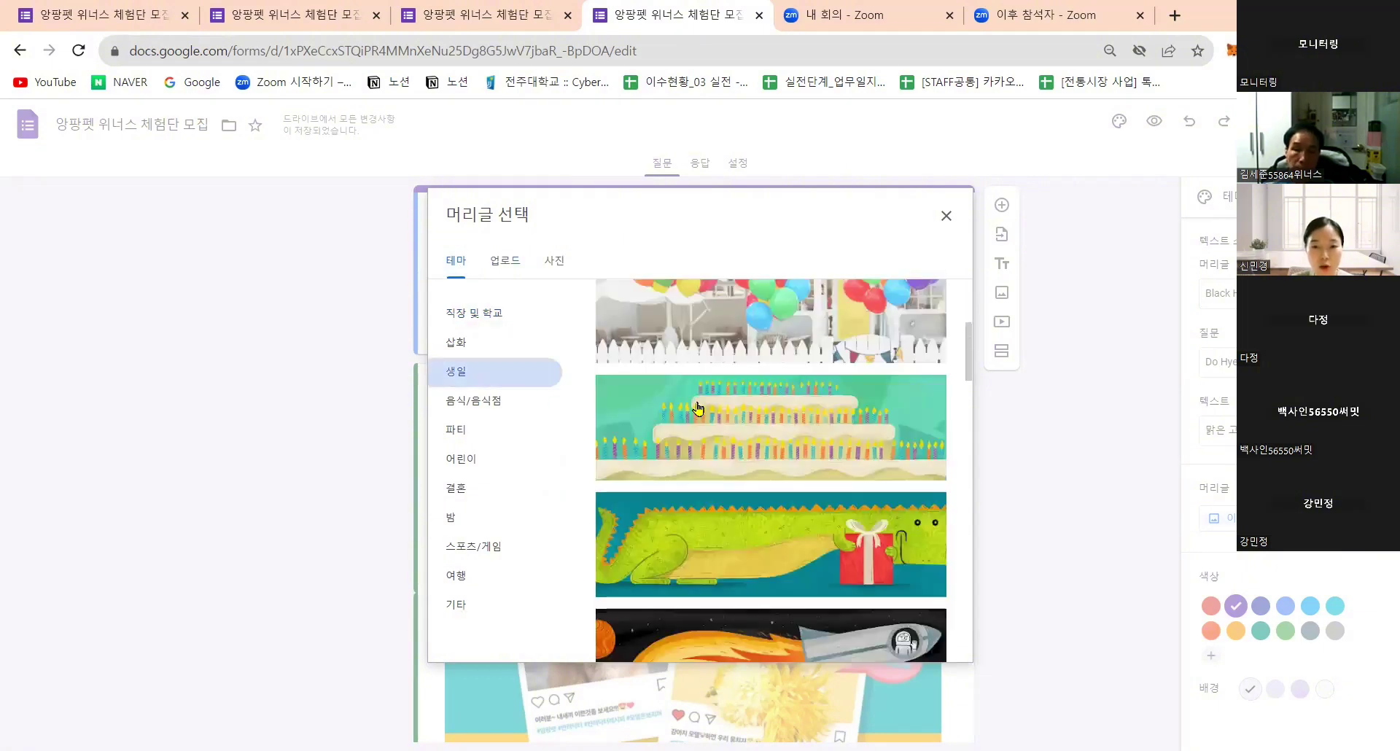
{"action": "scroll", "coordinate": [697, 408], "scroll_direction": "down", "scroll_amount": 10}
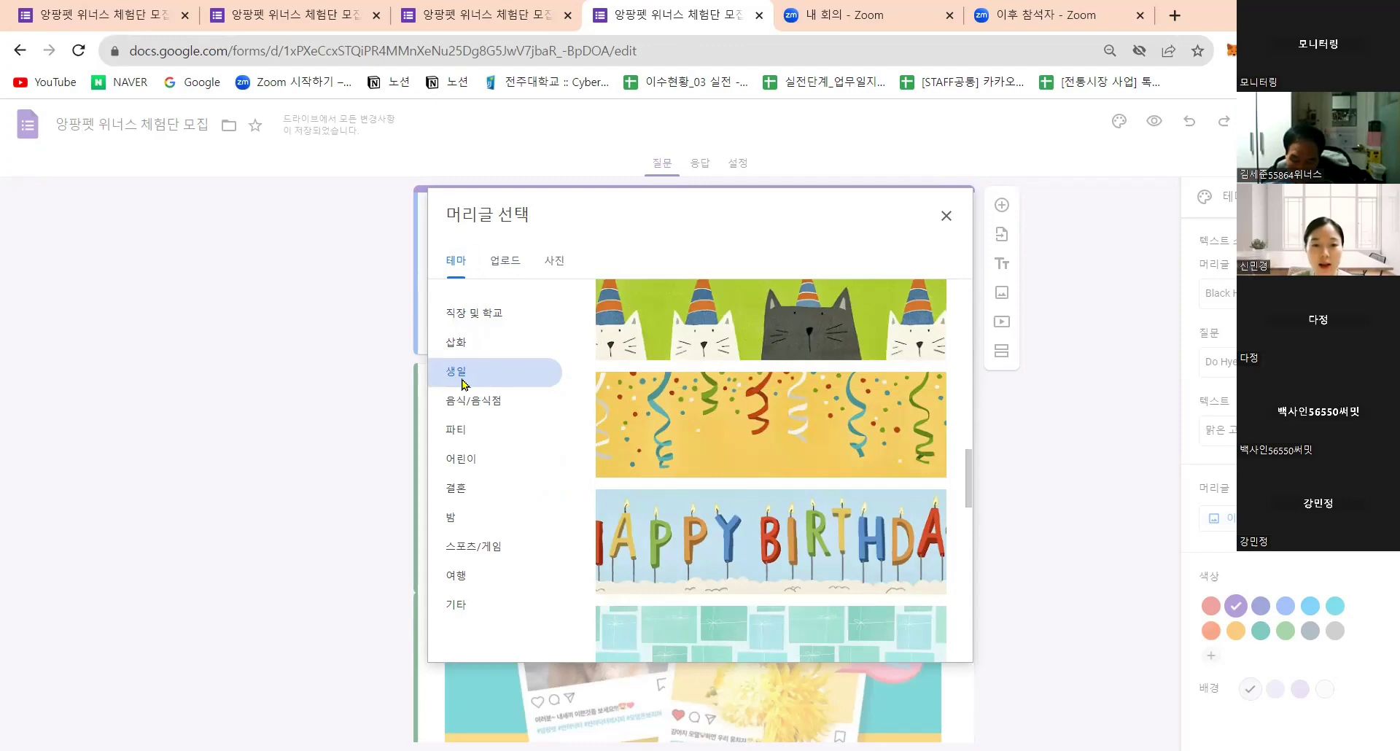
{"action": "scroll", "coordinate": [782, 434], "scroll_direction": "up", "scroll_amount": 10}
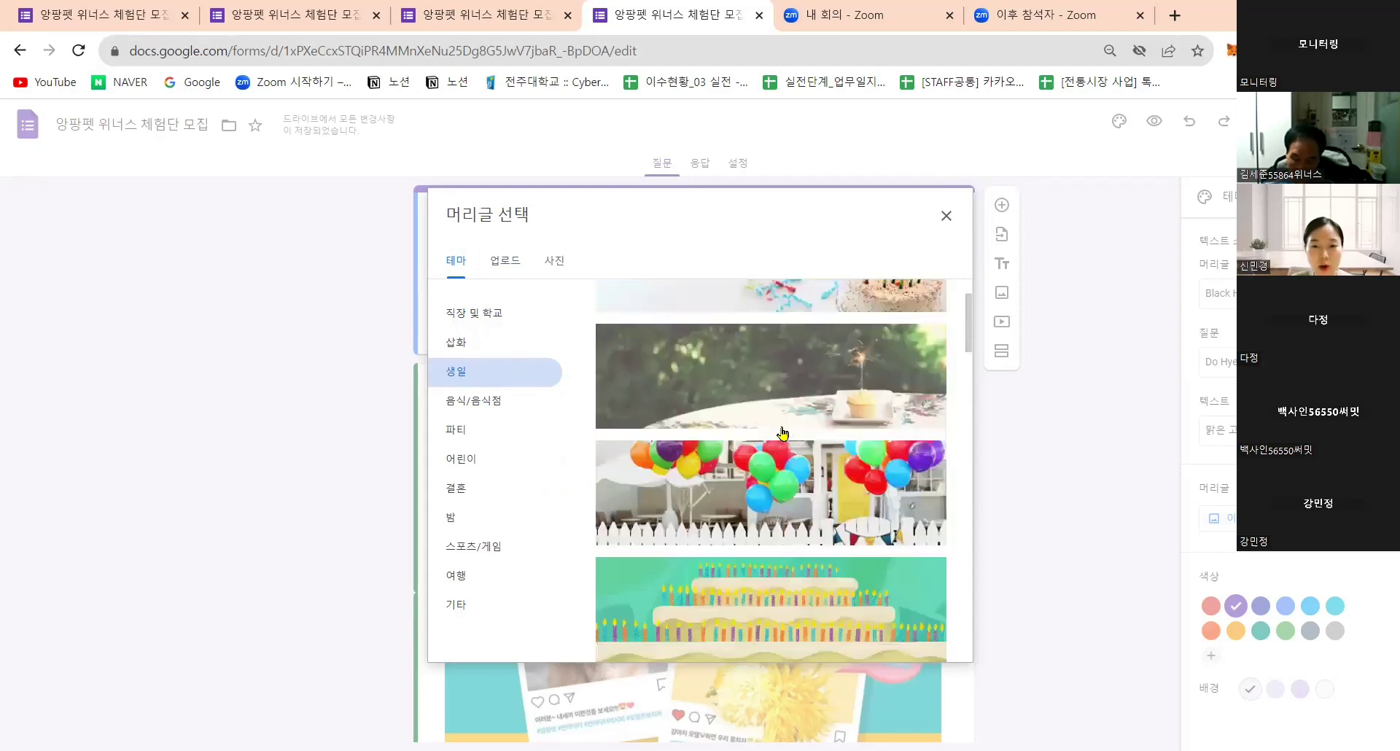
{"action": "scroll", "coordinate": [783, 438], "scroll_direction": "down", "scroll_amount": 10}
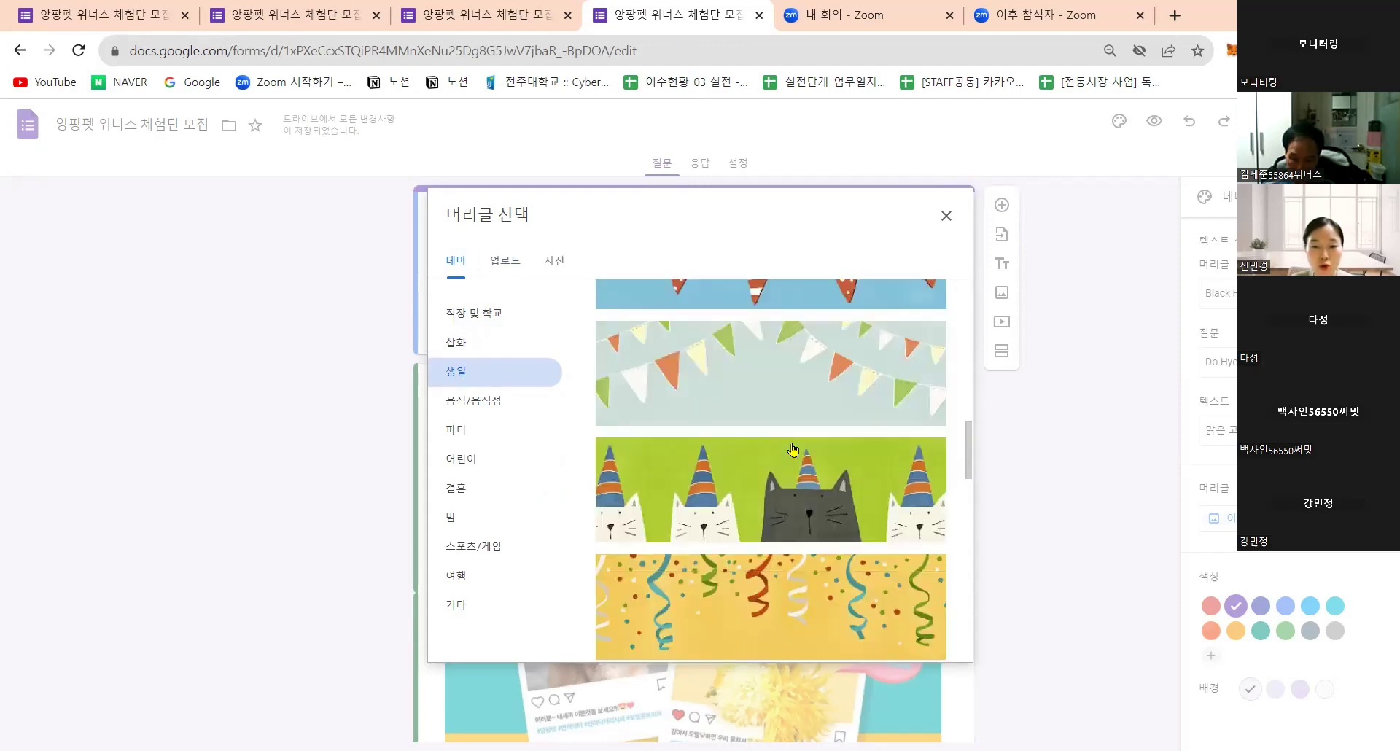
{"action": "scroll", "coordinate": [793, 449], "scroll_direction": "down", "scroll_amount": 1}
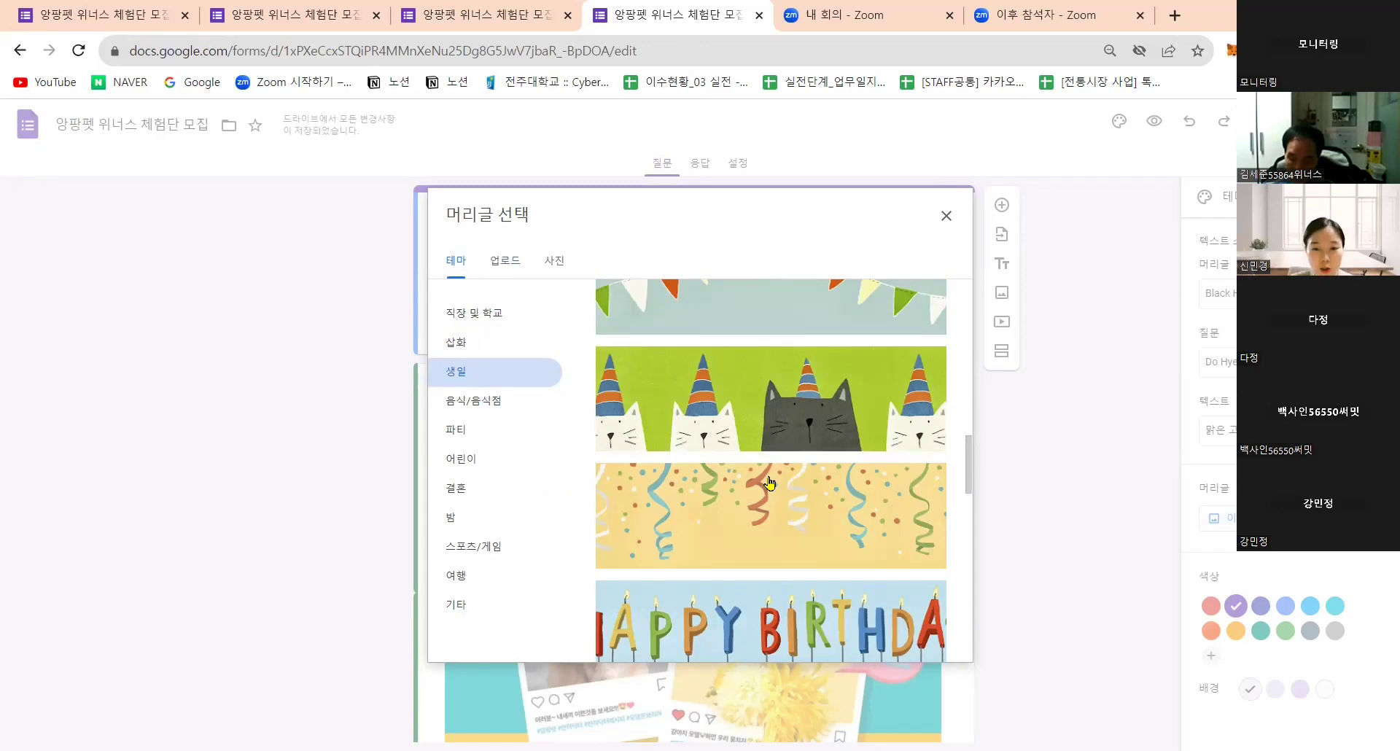
{"action": "left_click", "coordinate": [768, 420]}
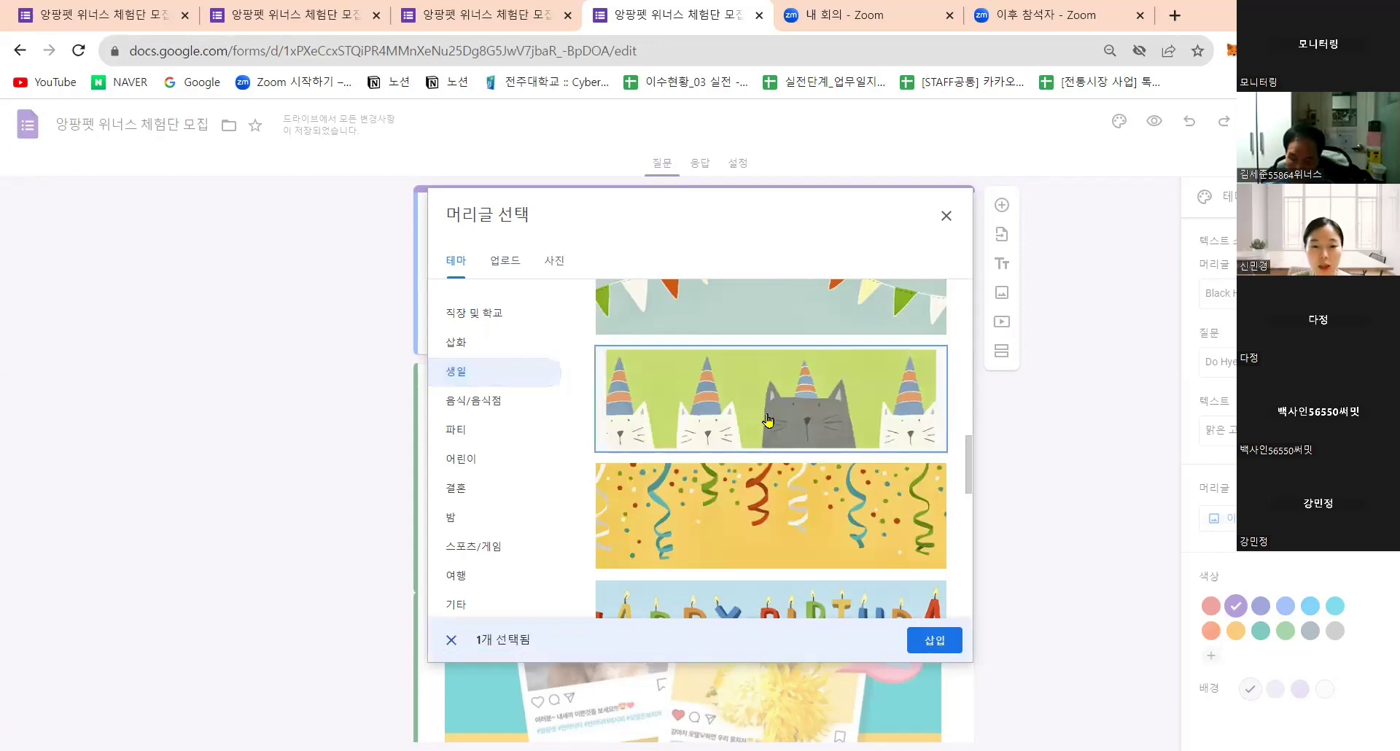
{"action": "left_click", "coordinate": [931, 647]}
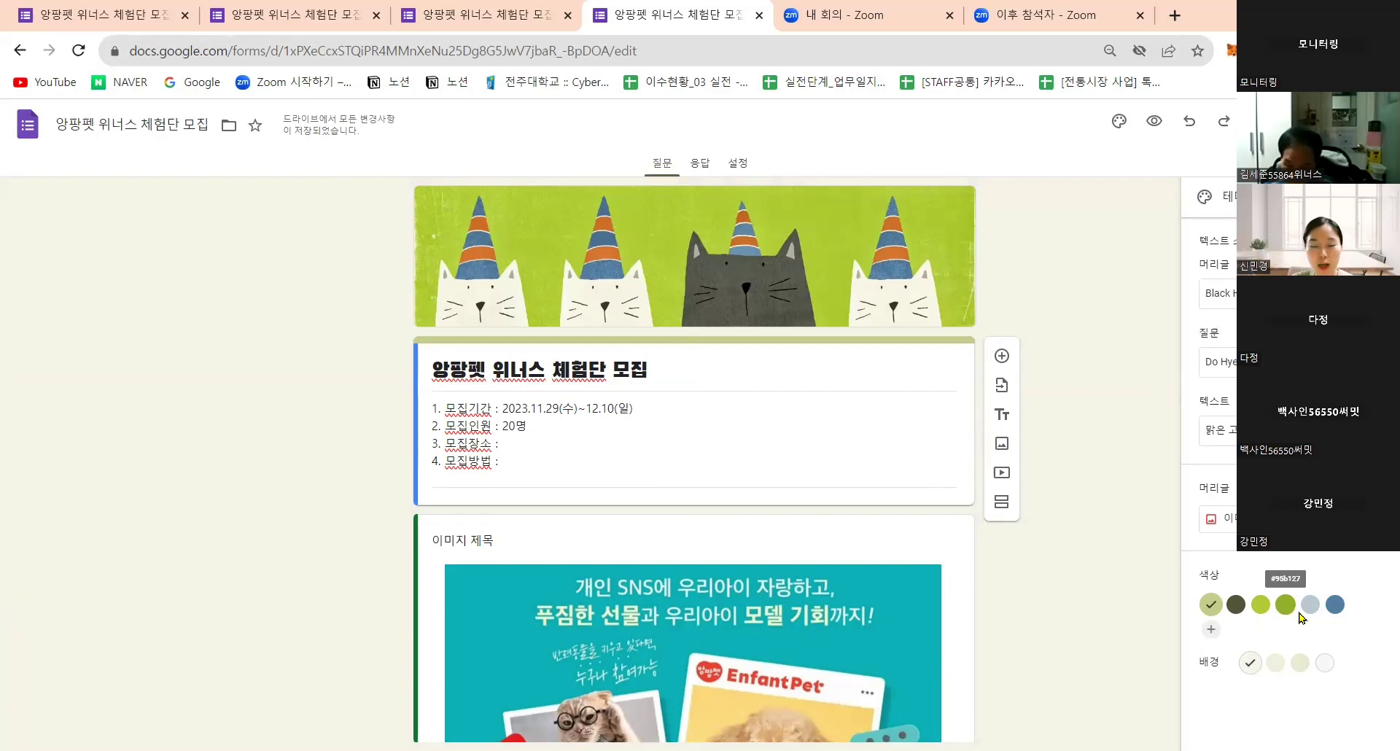
Try the suggested theme colours and settle on blue #527c9c with the lightest background shade
{"action": "key", "text": "ctrl"}
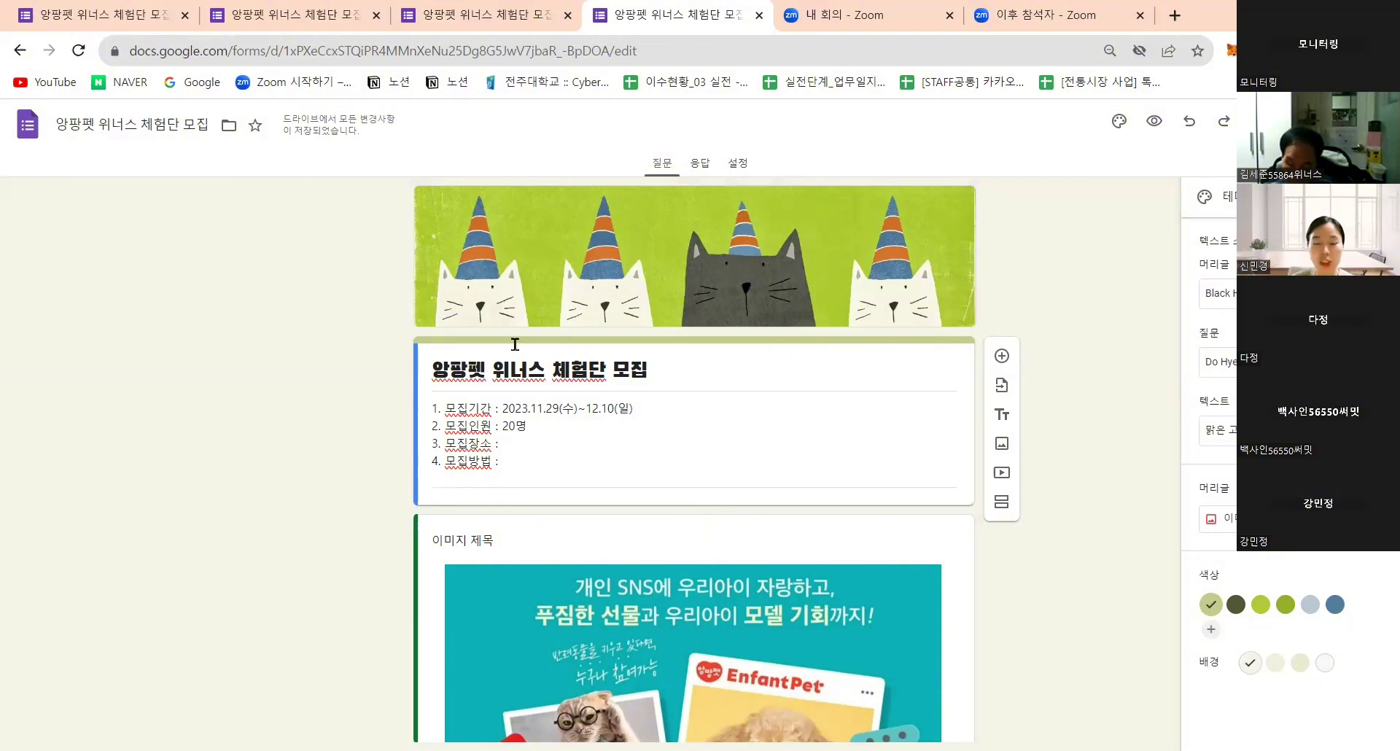
{"action": "left_click", "coordinate": [1229, 608]}
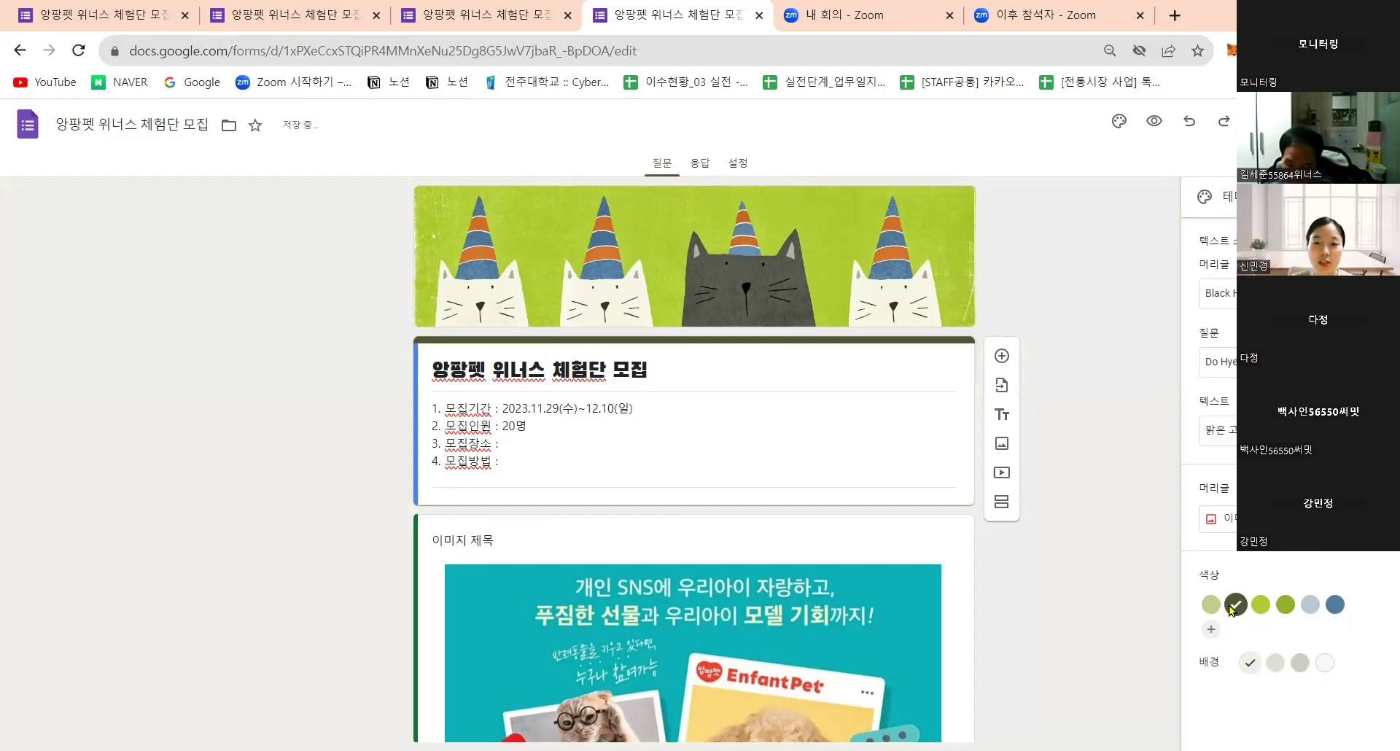
{"action": "left_click", "coordinate": [1285, 605]}
{"action": "left_click", "coordinate": [1232, 607]}
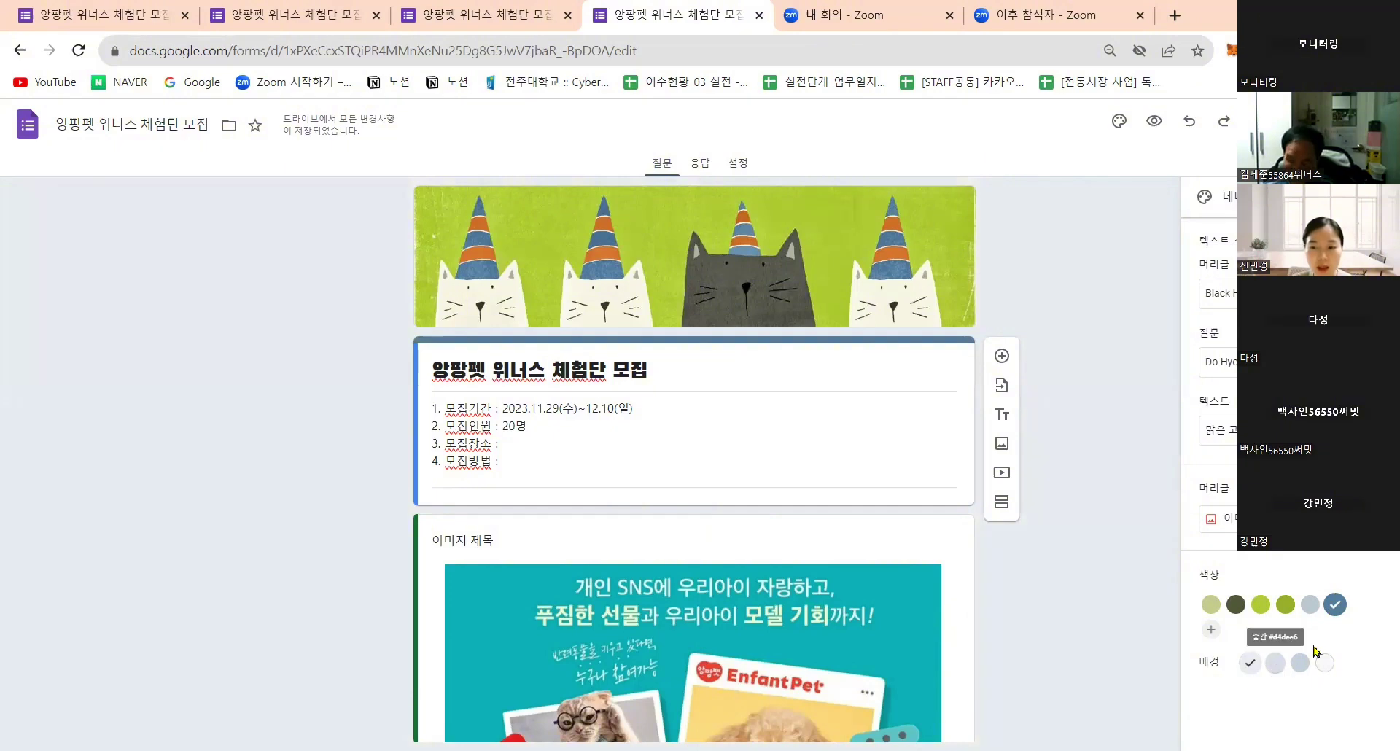
{"action": "left_click", "coordinate": [1274, 663]}
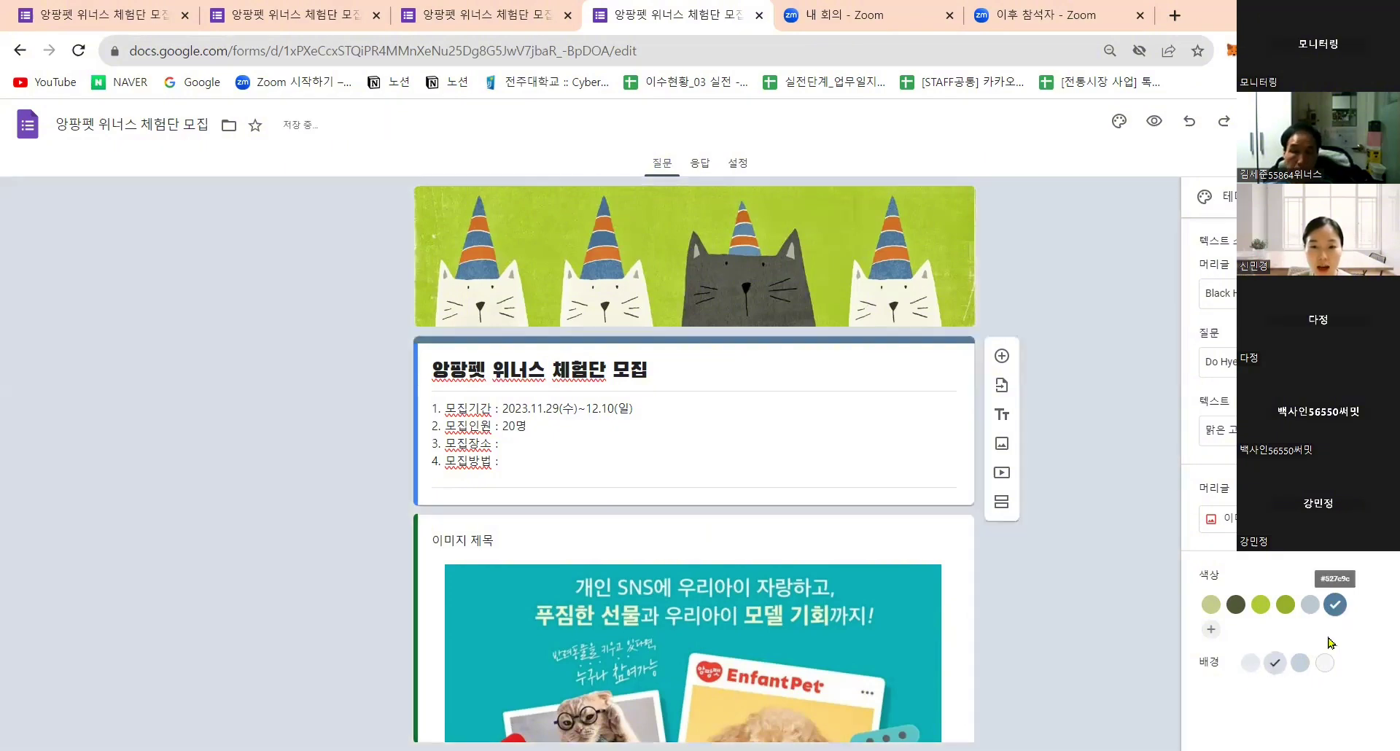
{"action": "left_click", "coordinate": [1249, 667]}
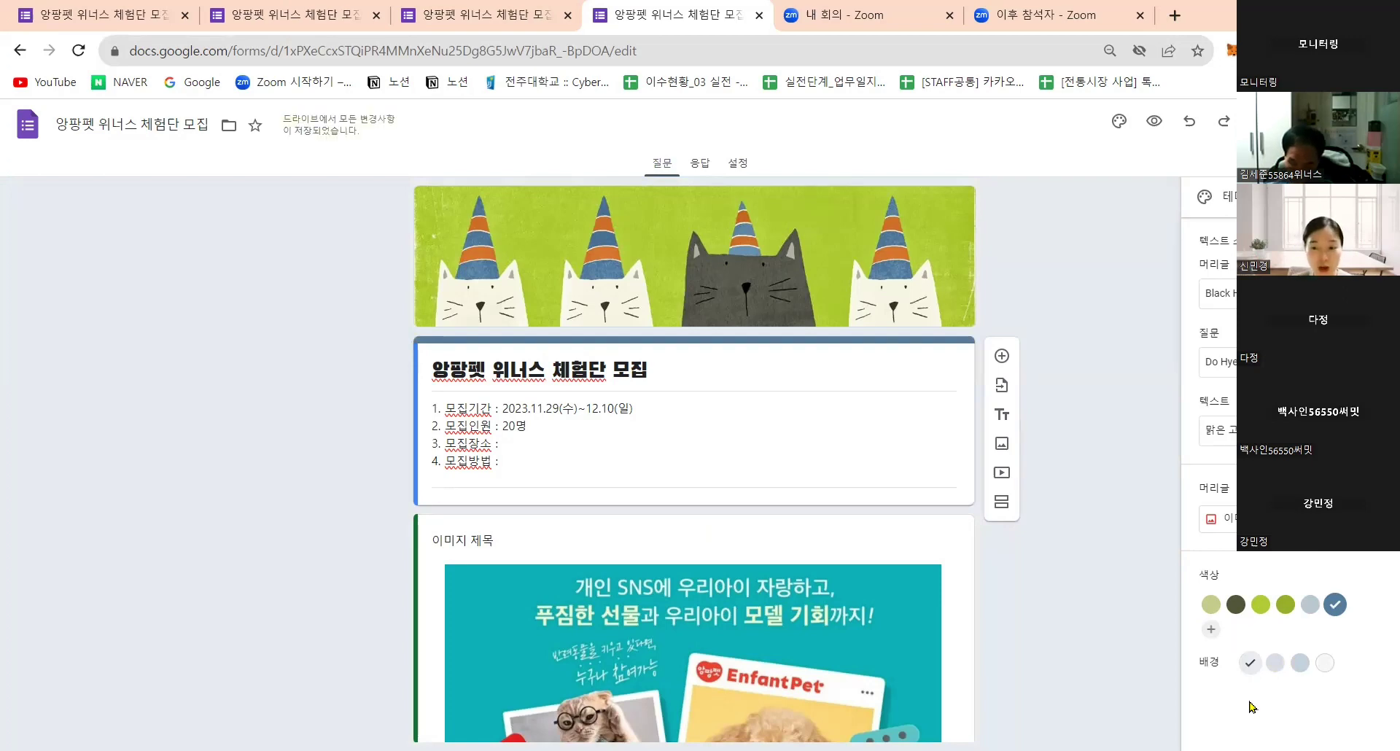
Add a custom magenta theme colour, switch the form back to blue #527c9c and close the theme settings
{"action": "left_click", "coordinate": [1211, 631]}
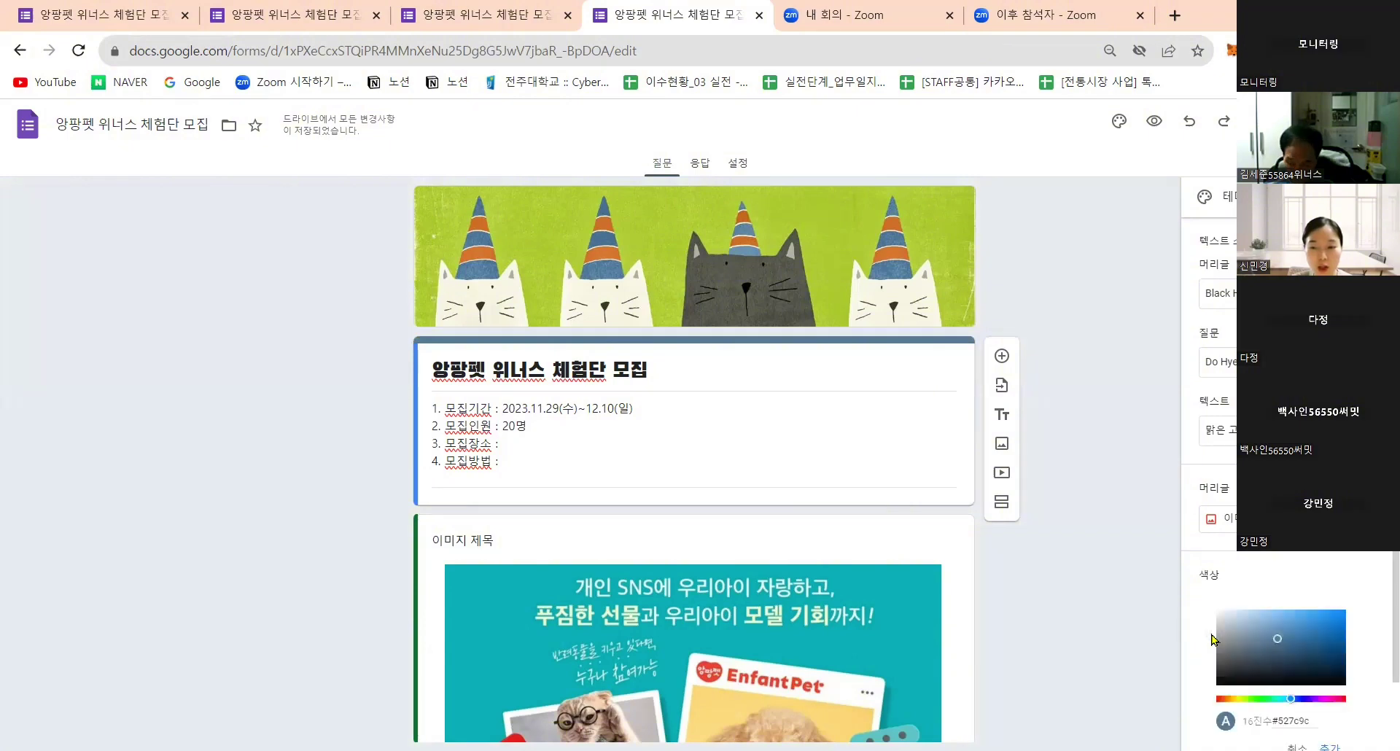
{"action": "left_click", "coordinate": [1327, 699]}
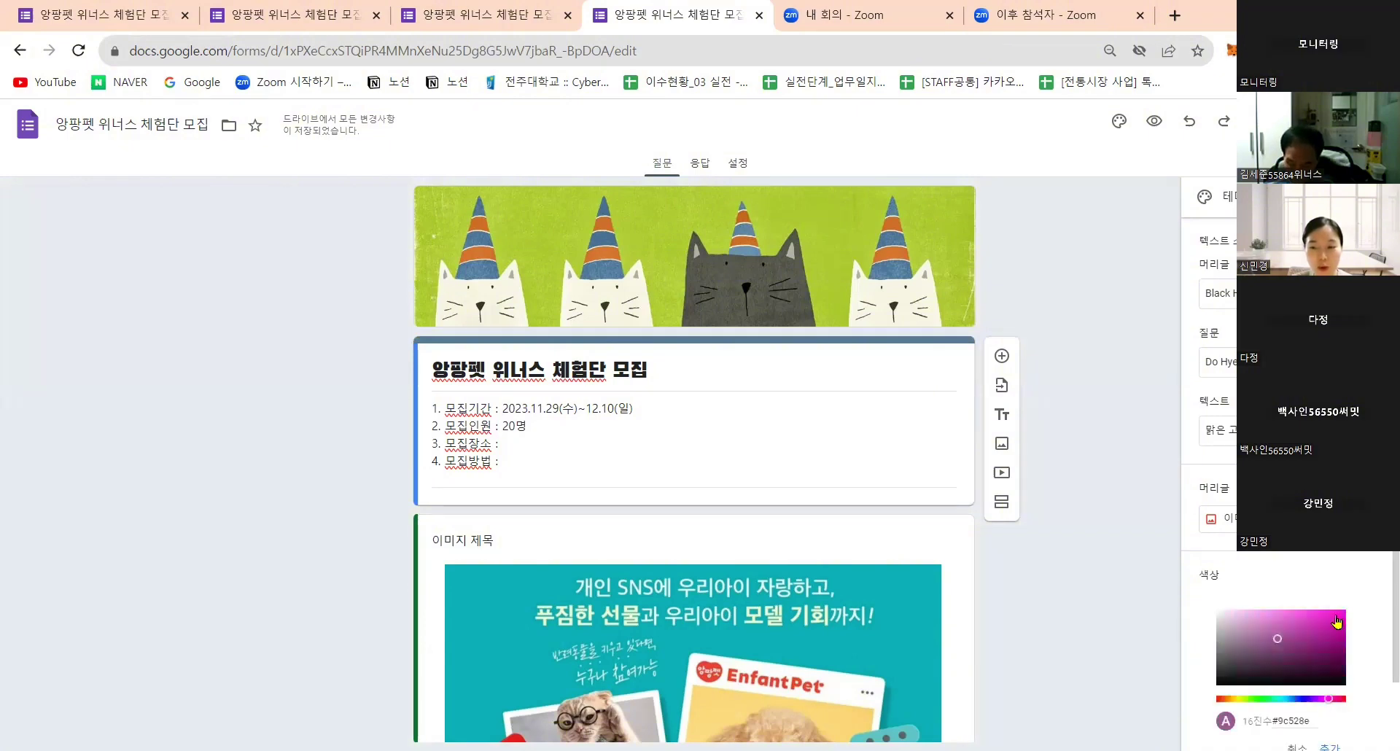
{"action": "left_click", "coordinate": [1335, 613]}
{"action": "scroll", "coordinate": [1343, 683], "scroll_direction": "down", "scroll_amount": 1}
{"action": "left_click", "coordinate": [1329, 671]}
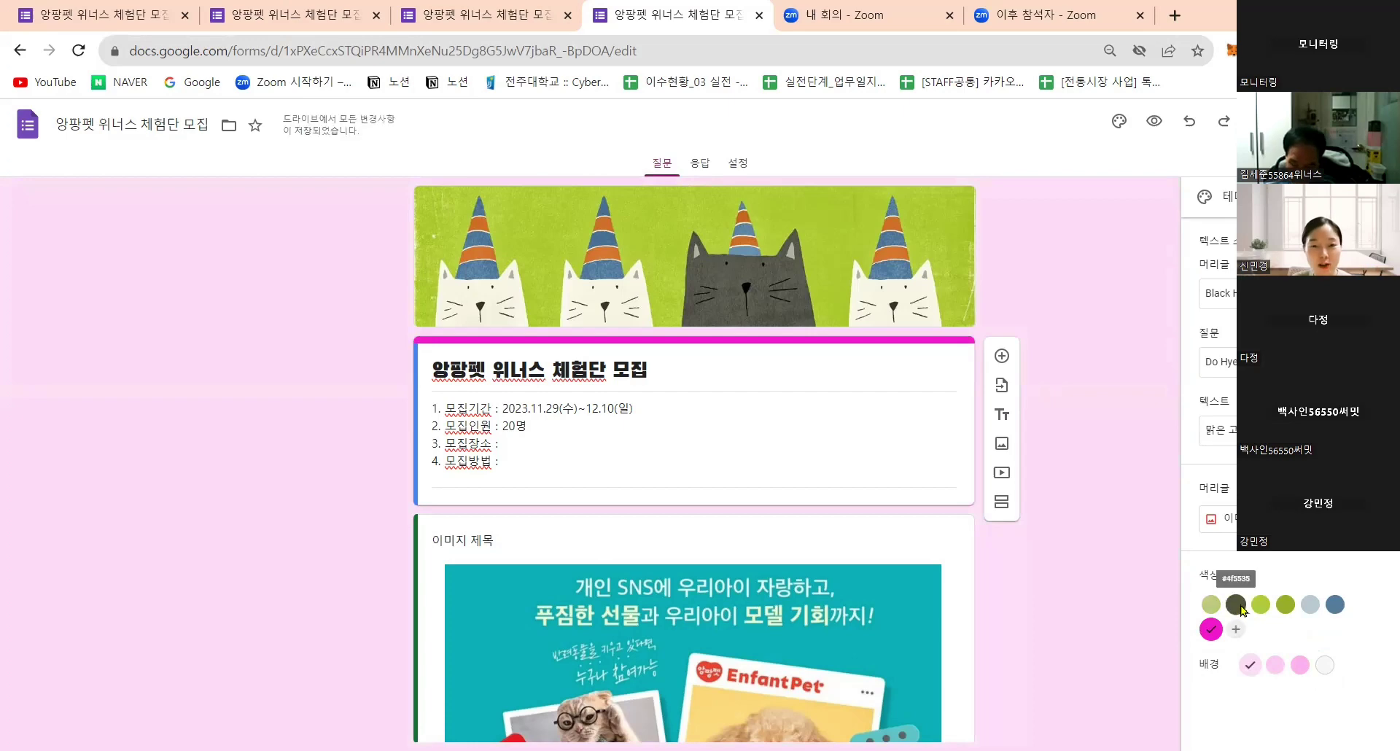
{"action": "left_click", "coordinate": [1334, 605]}
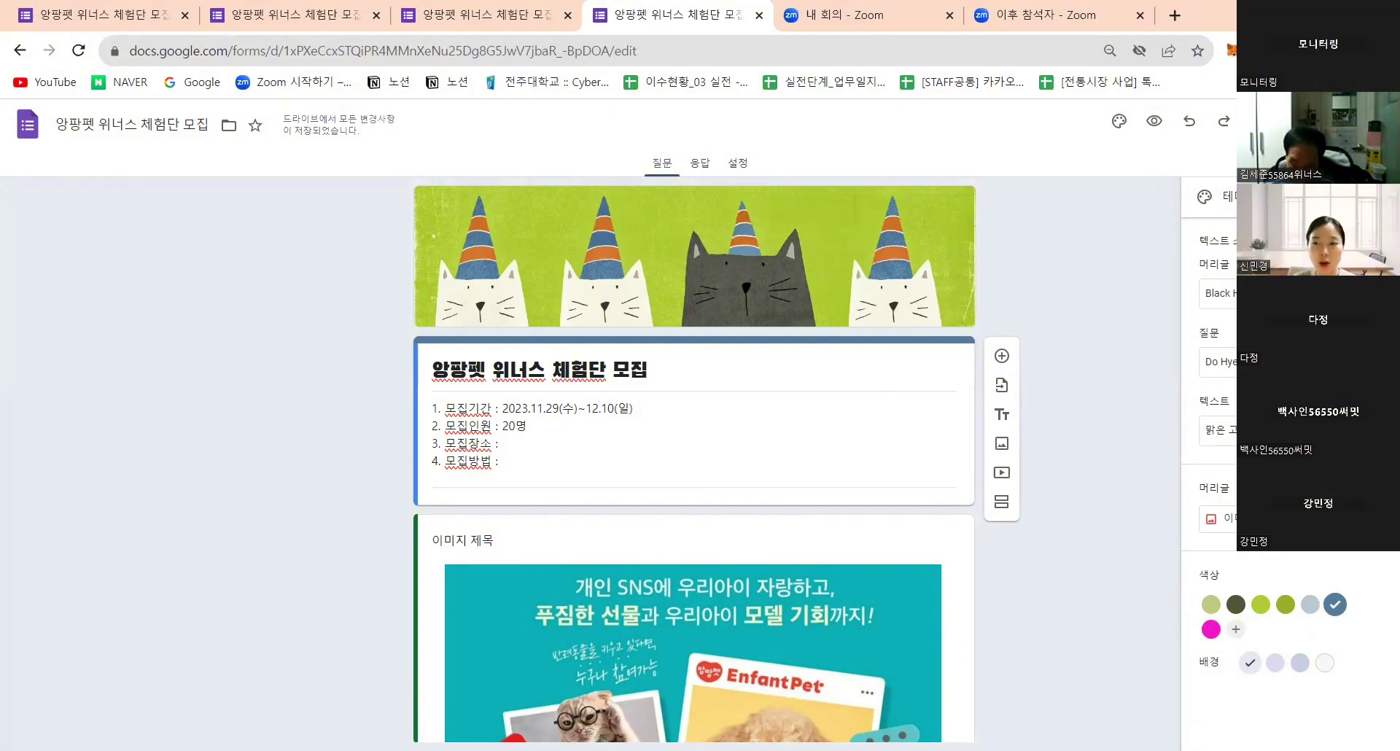
{"action": "left_click", "coordinate": [1376, 196]}
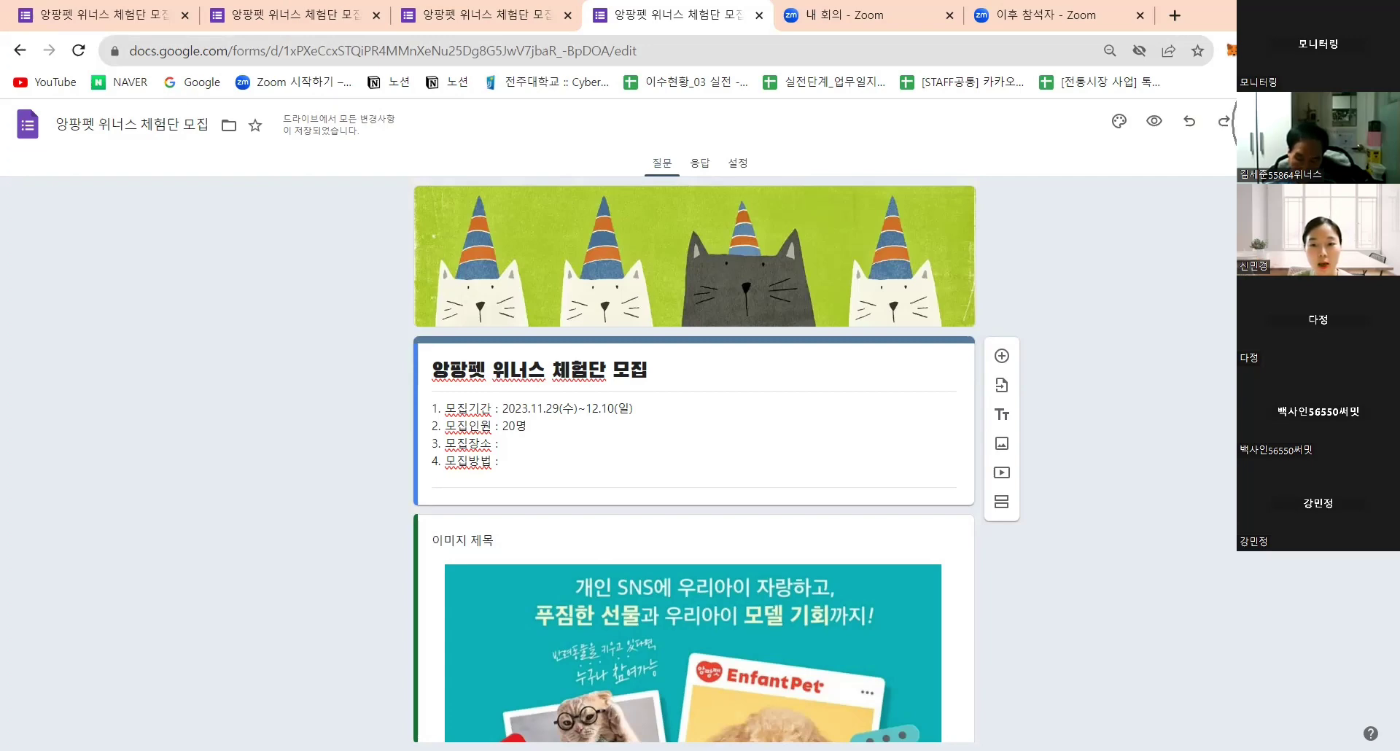
Copy the form's shortened response link from the send options and close the dialog
{"action": "left_click", "coordinate": [1284, 123]}
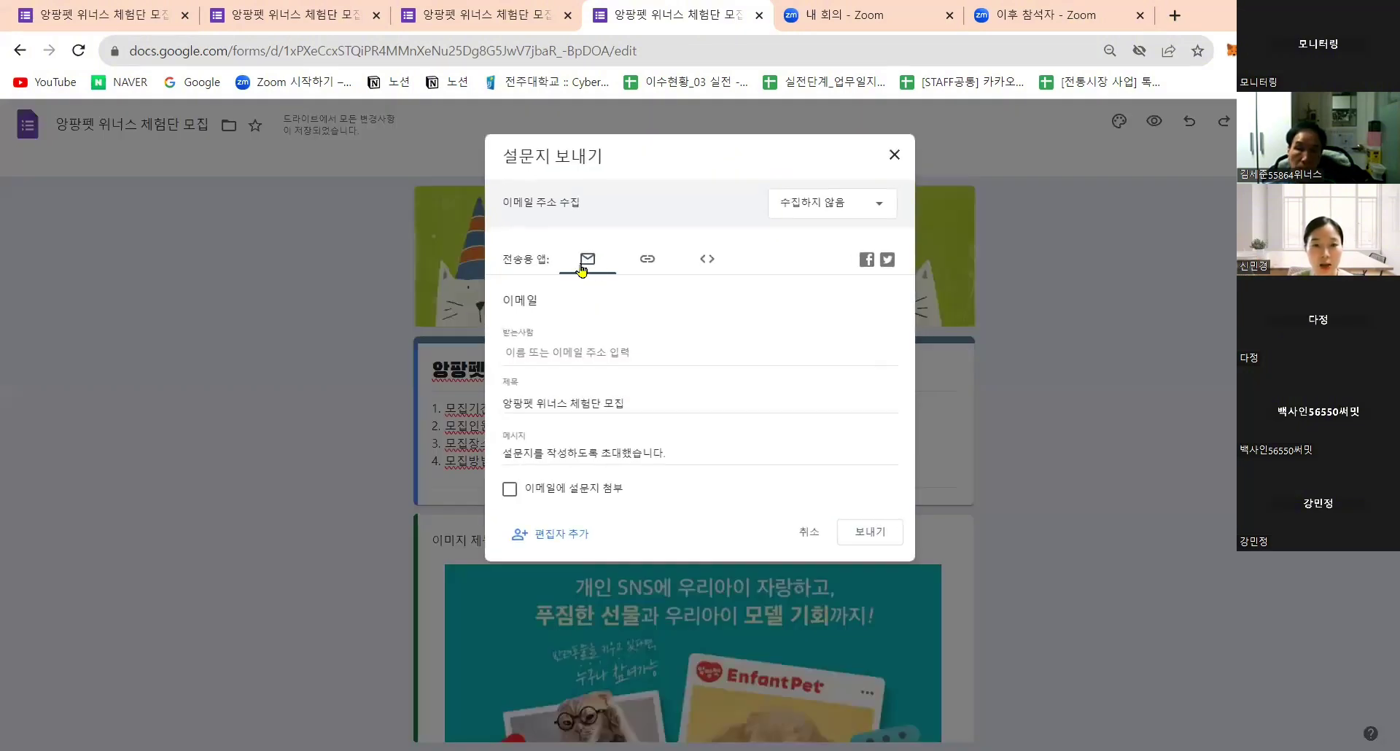
{"action": "left_click", "coordinate": [647, 271]}
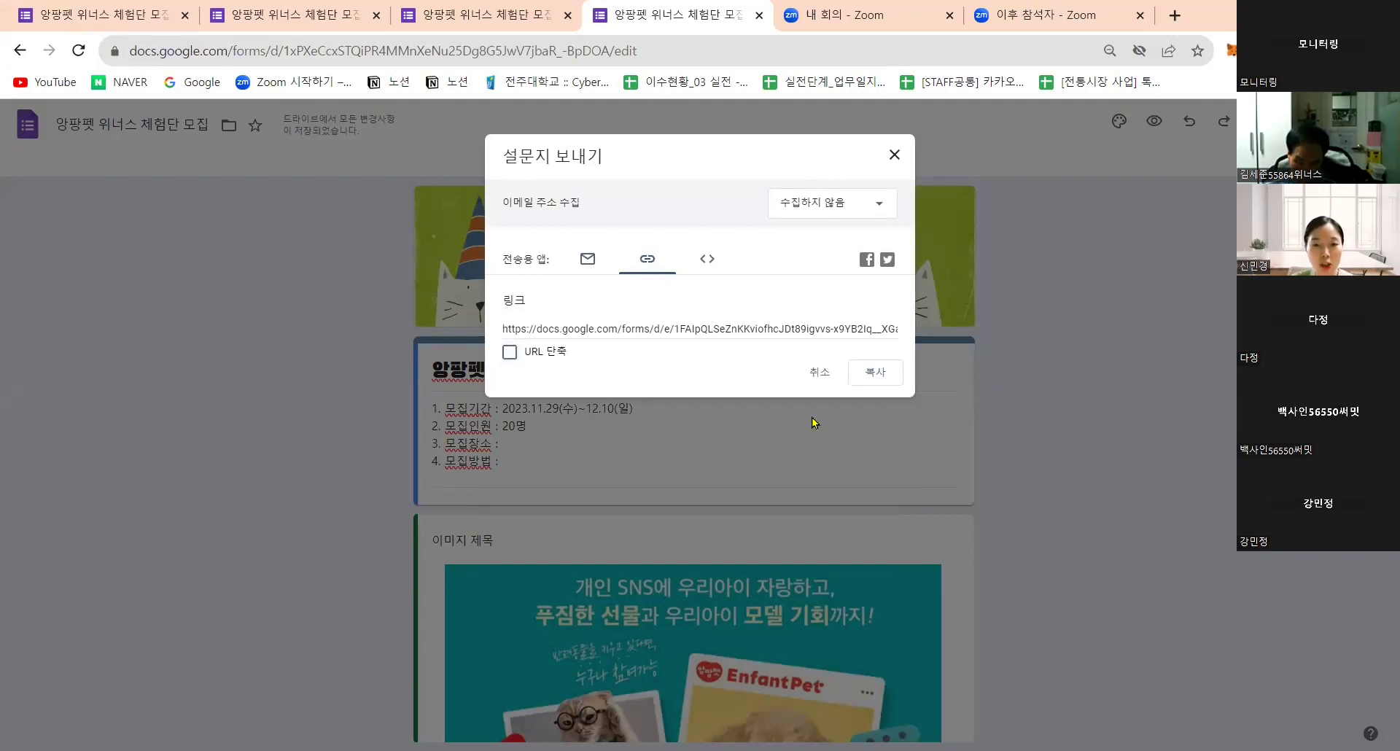
{"action": "left_click", "coordinate": [737, 327]}
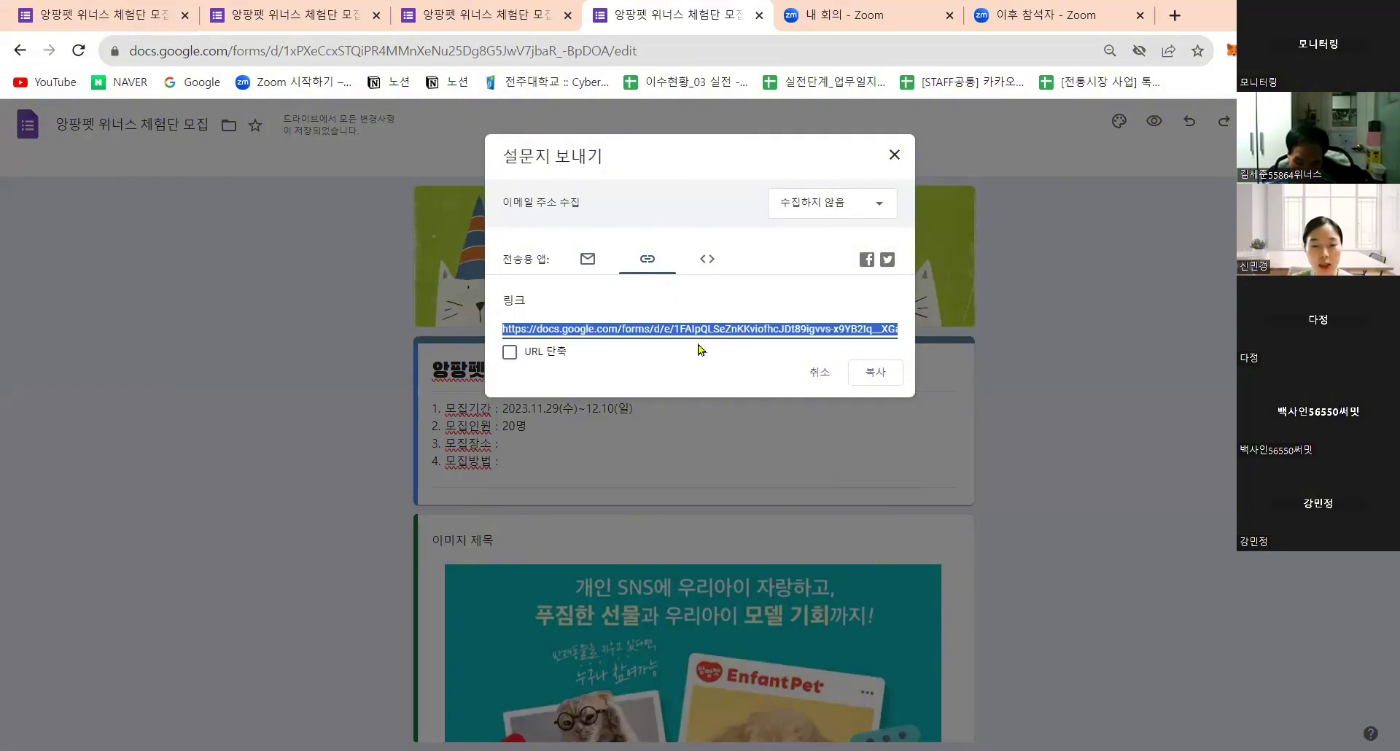
{"action": "left_click", "coordinate": [510, 353]}
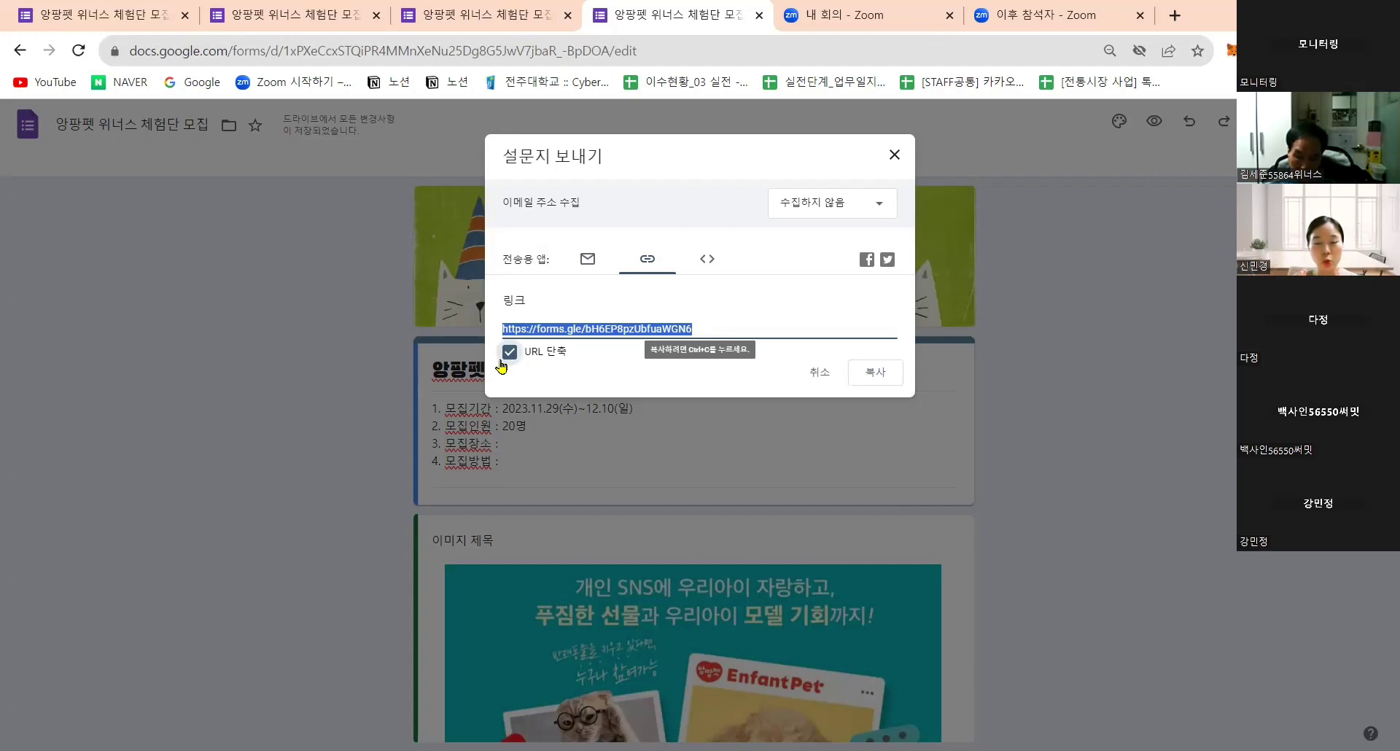
{"action": "left_click", "coordinate": [877, 380]}
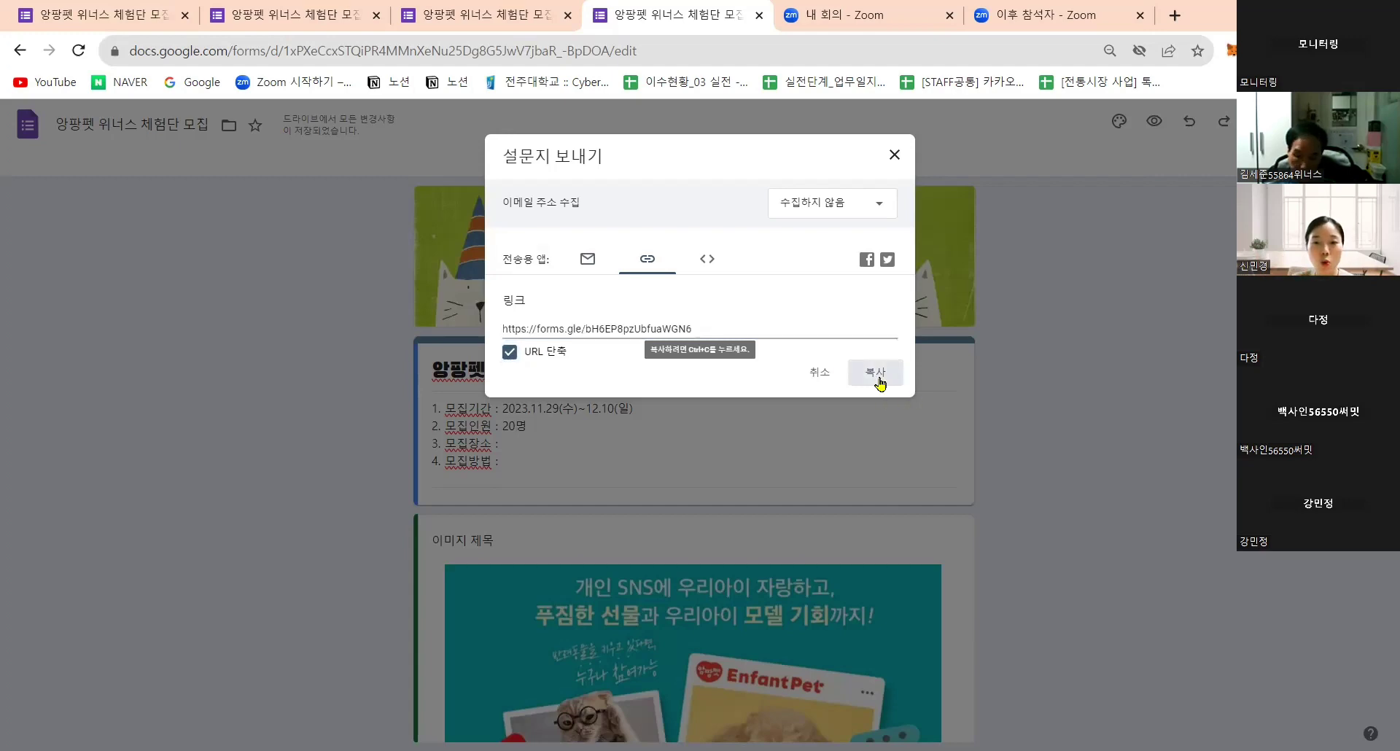
{"action": "left_click", "coordinate": [893, 156]}
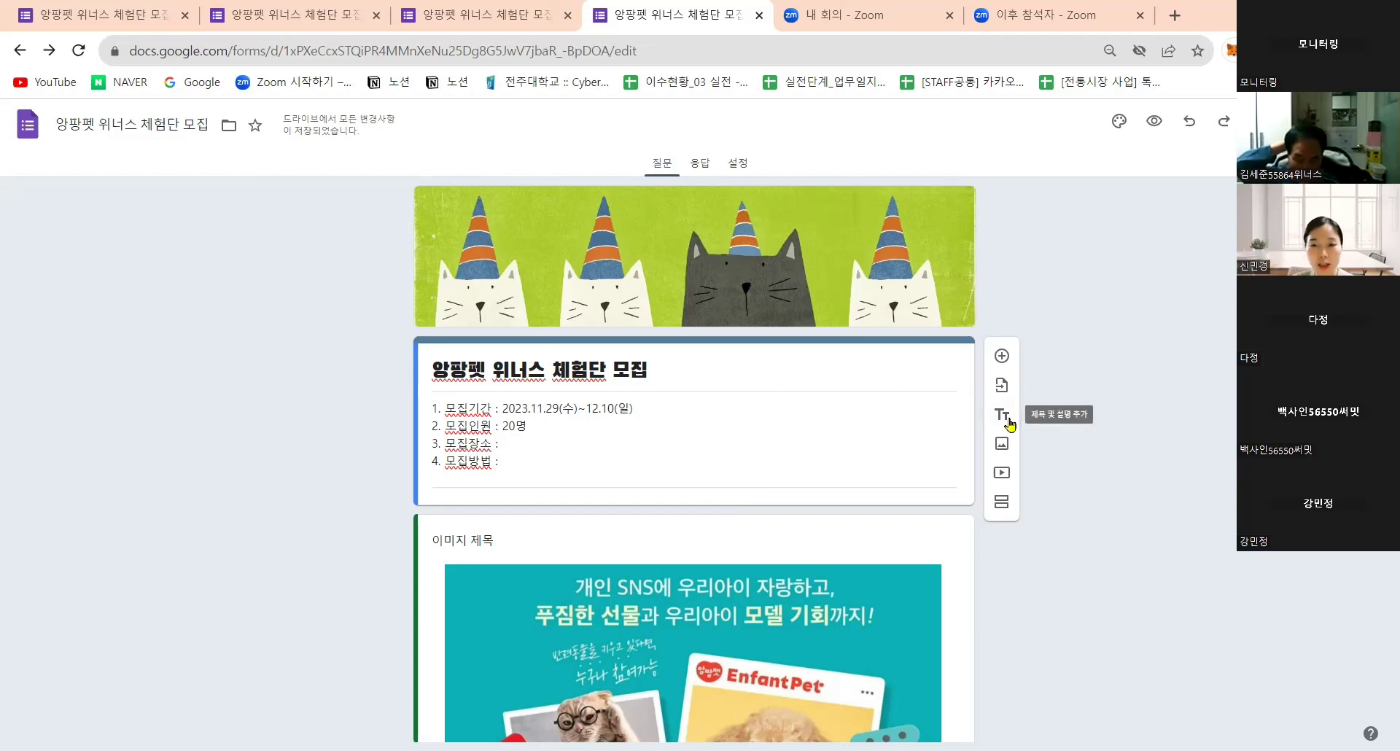
{"action": "scroll", "coordinate": [1050, 487], "scroll_direction": "down", "scroll_amount": 7}
{"action": "scroll", "coordinate": [1052, 491], "scroll_direction": "down", "scroll_amount": 12}
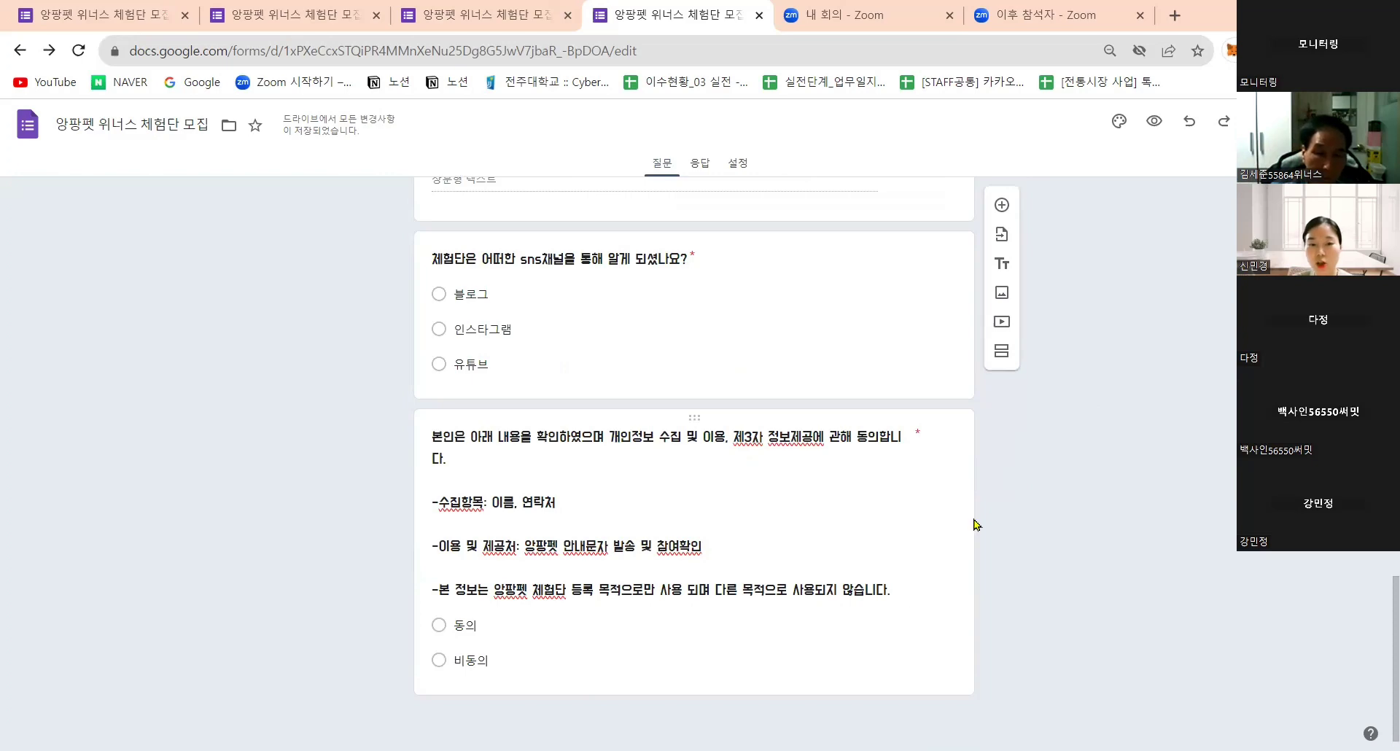
{"action": "scroll", "coordinate": [1106, 557], "scroll_direction": "up", "scroll_amount": 13}
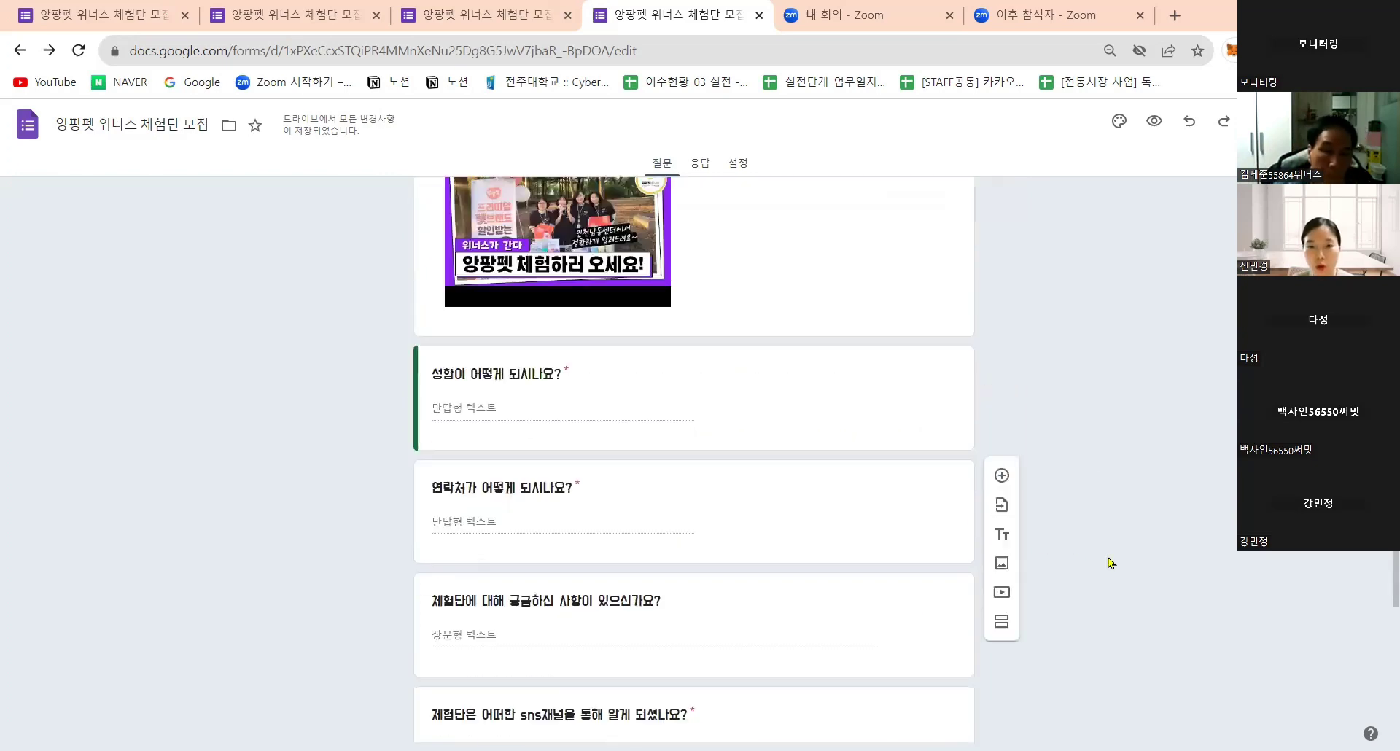
{"action": "scroll", "coordinate": [1113, 562], "scroll_direction": "up", "scroll_amount": 9}
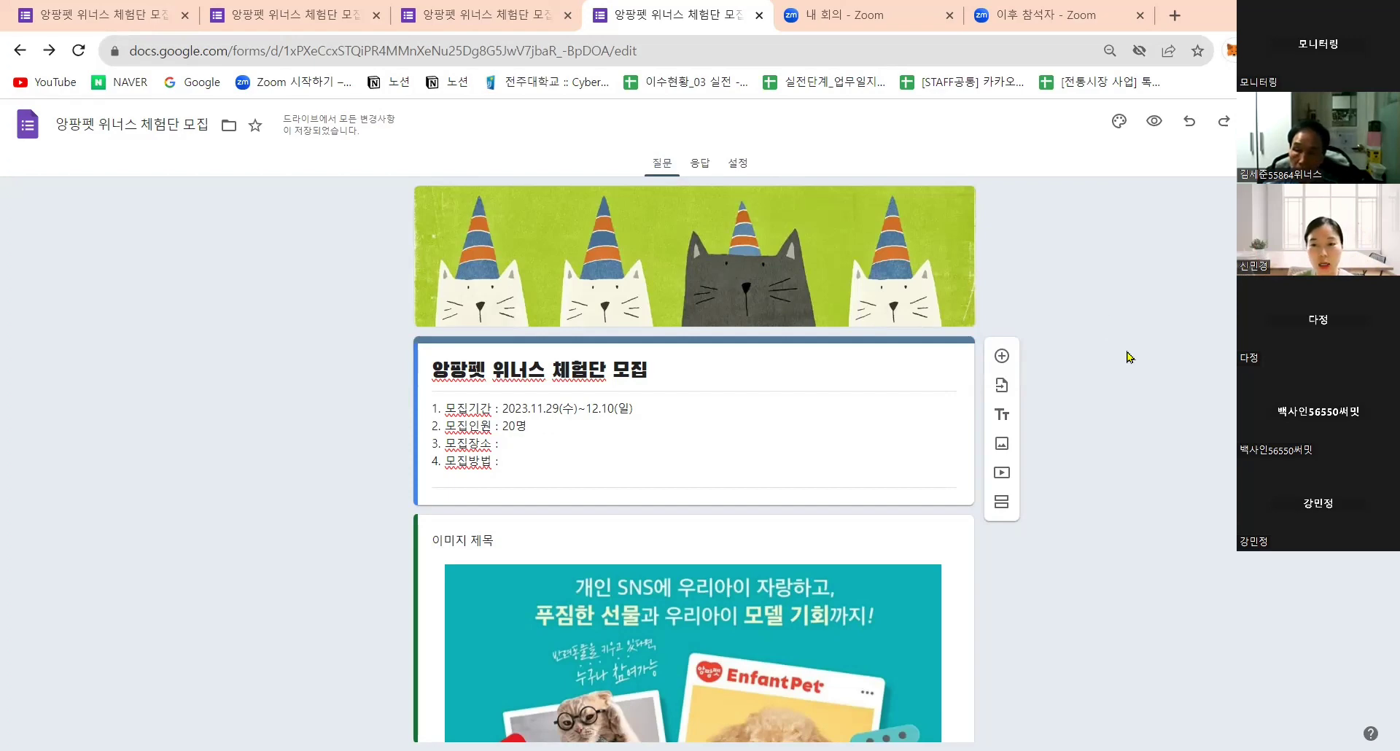
Generate a QR code for the form page in the browser and download it as an image
{"action": "right_click", "coordinate": [1083, 328]}
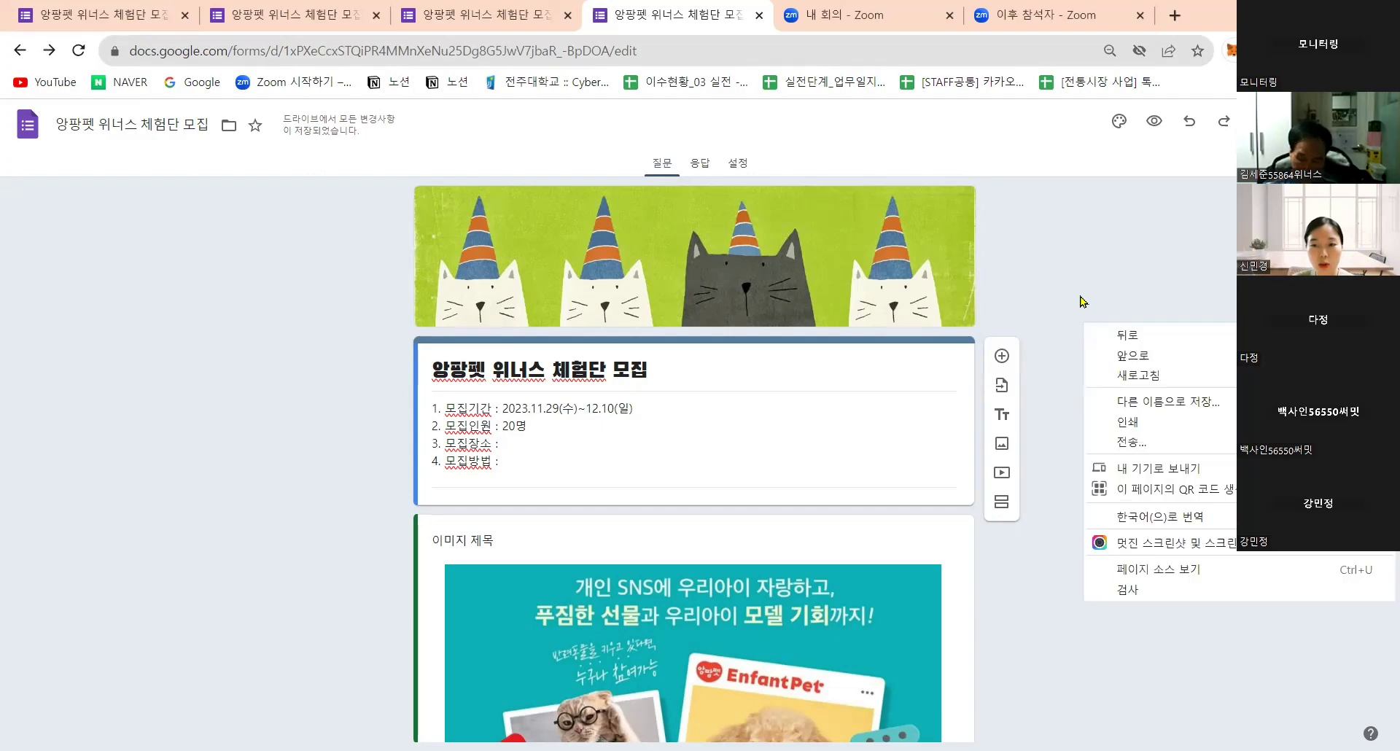
{"action": "left_click", "coordinate": [1082, 295]}
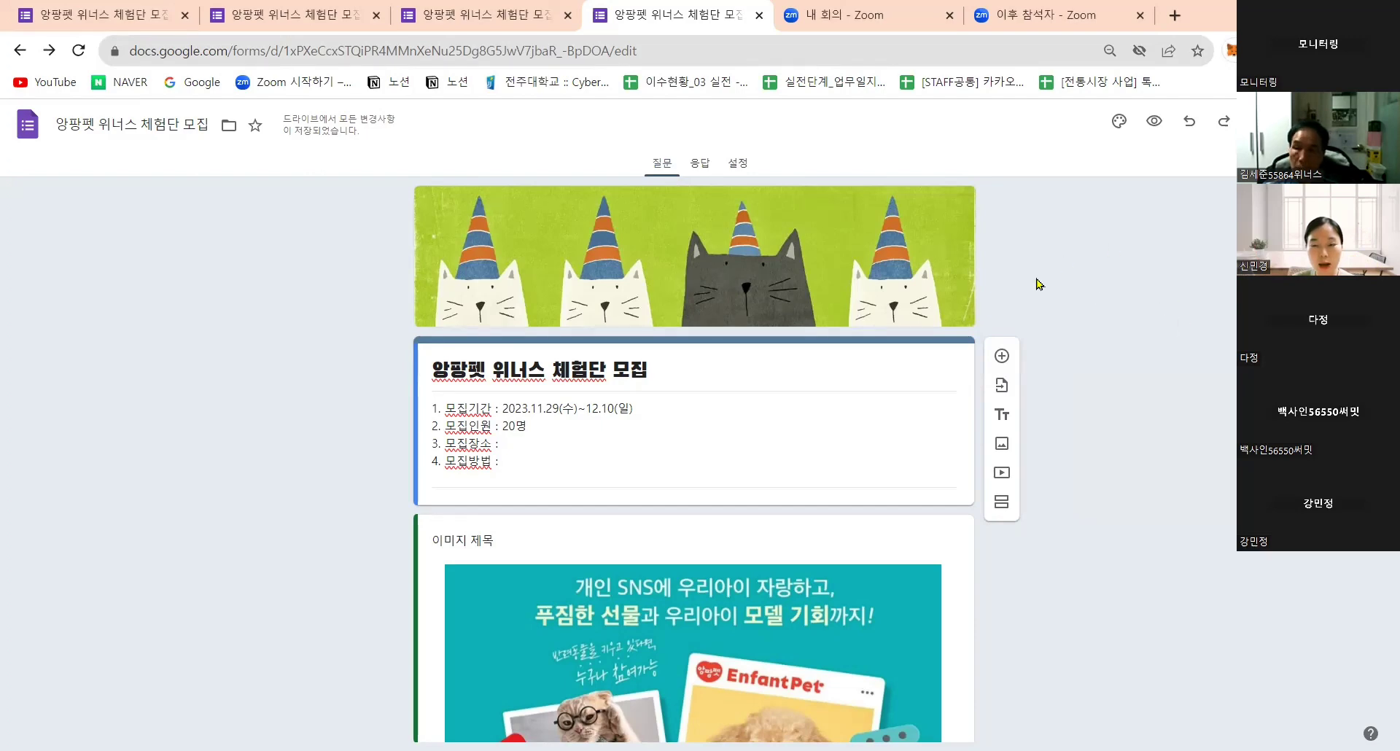
{"action": "right_click", "coordinate": [1063, 271]}
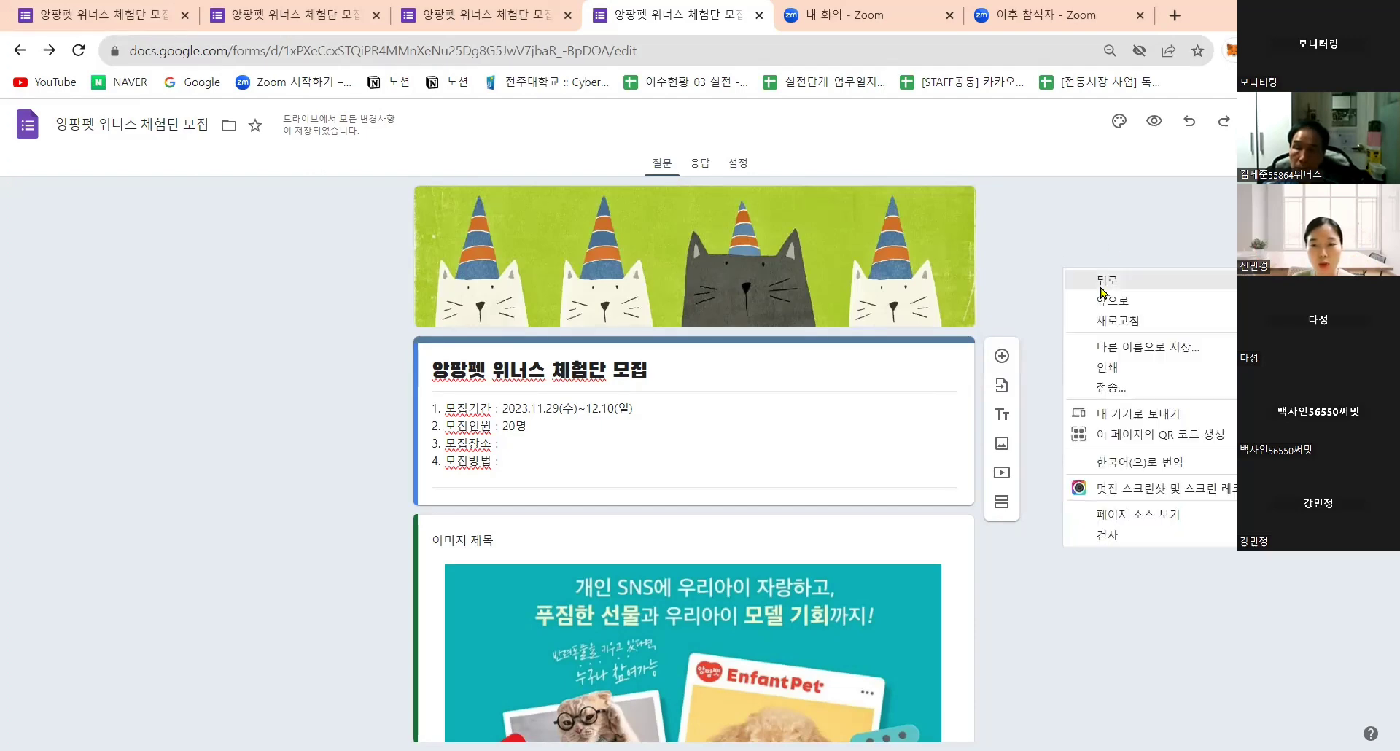
{"action": "left_click", "coordinate": [1134, 436]}
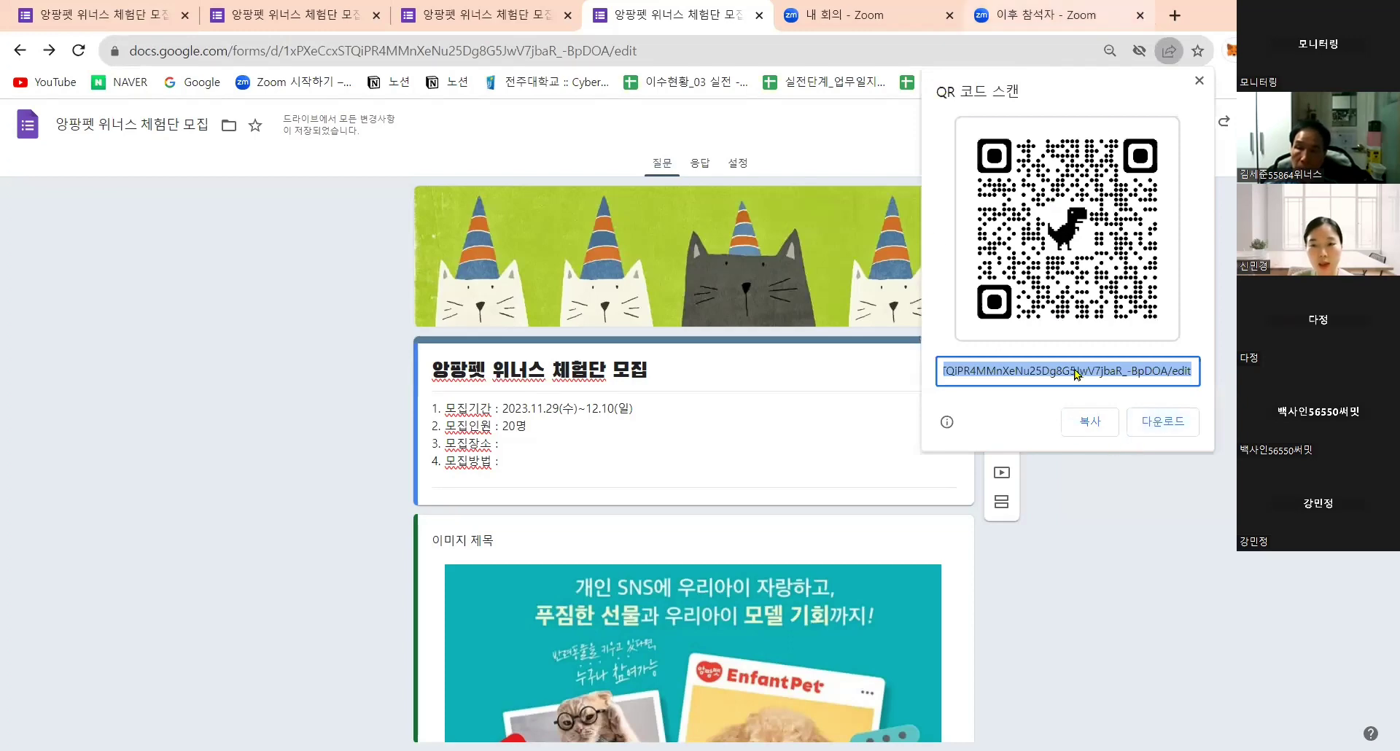
{"action": "left_click", "coordinate": [1175, 429]}
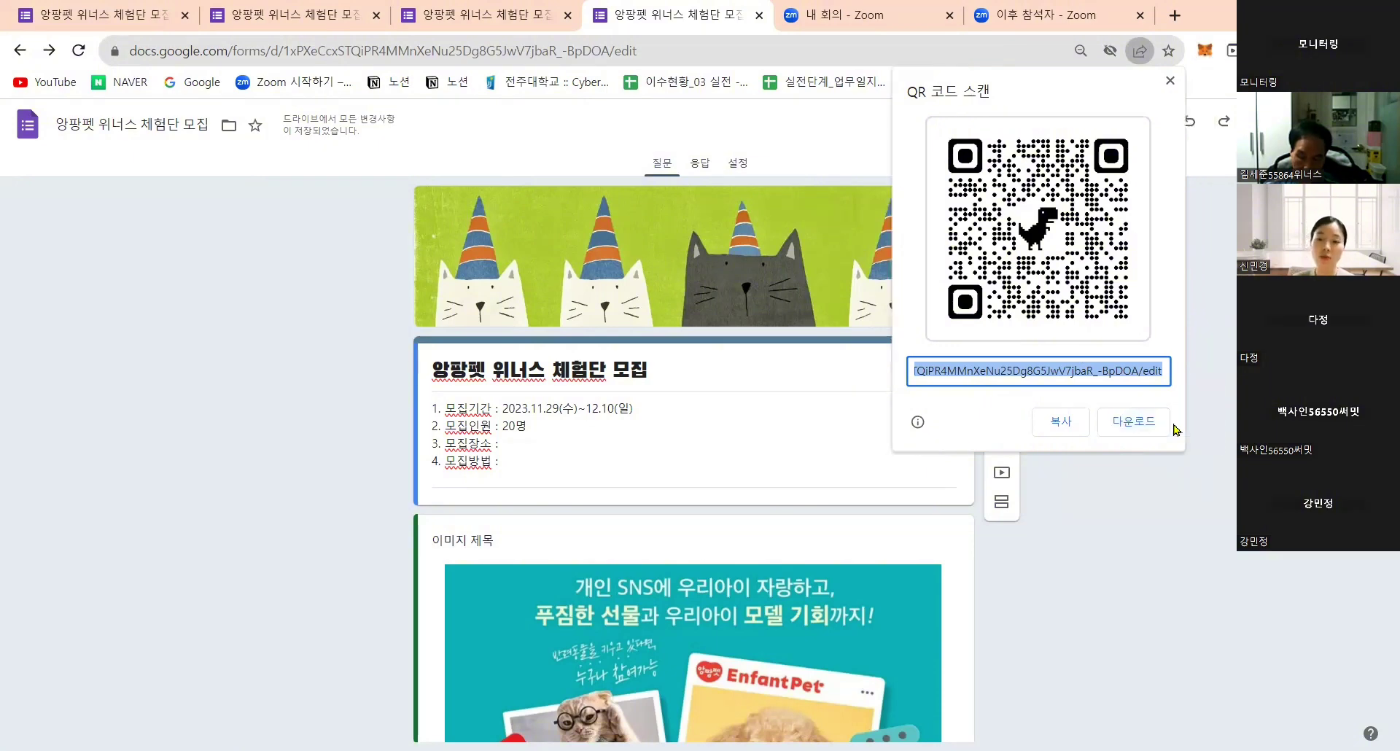
{"action": "left_click", "coordinate": [1057, 427]}
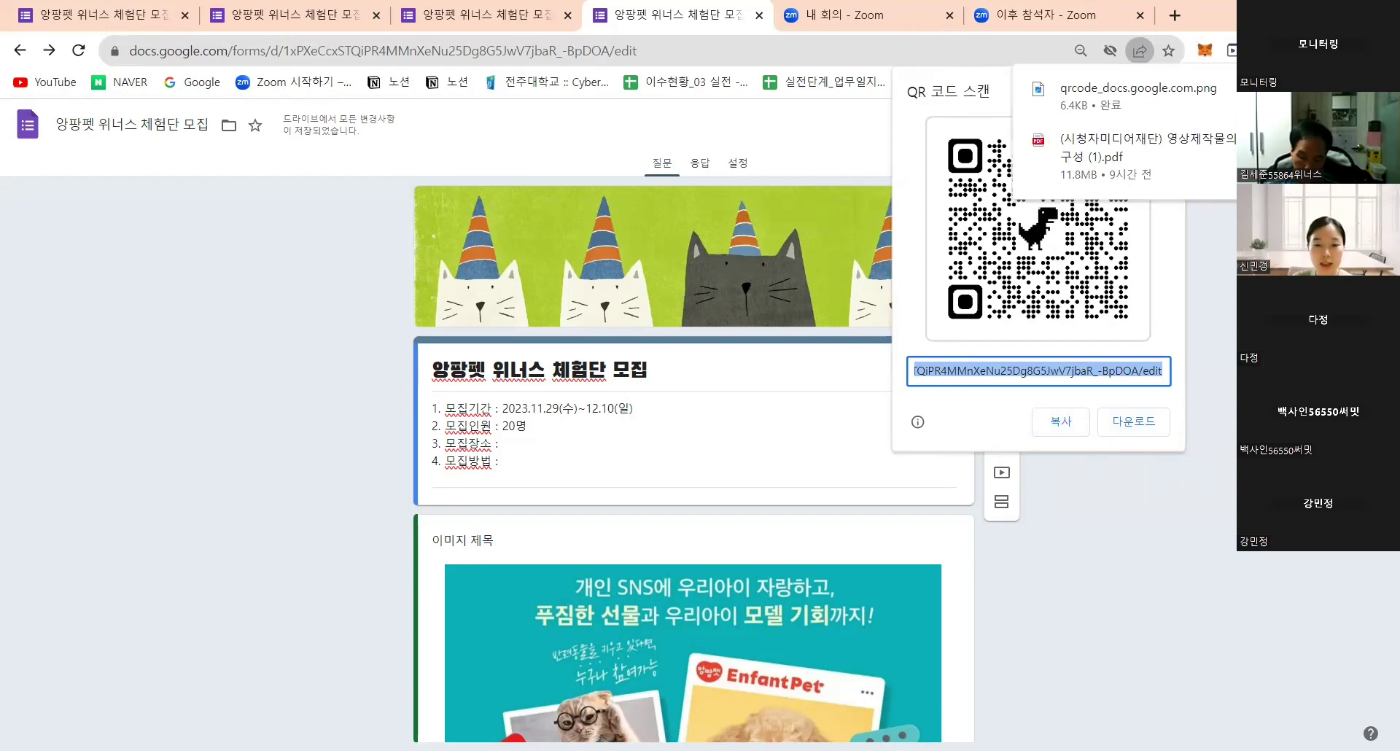
Dismiss the QR code panel, look at the form's responses page and return to the questions
{"action": "key", "text": "Escape"}
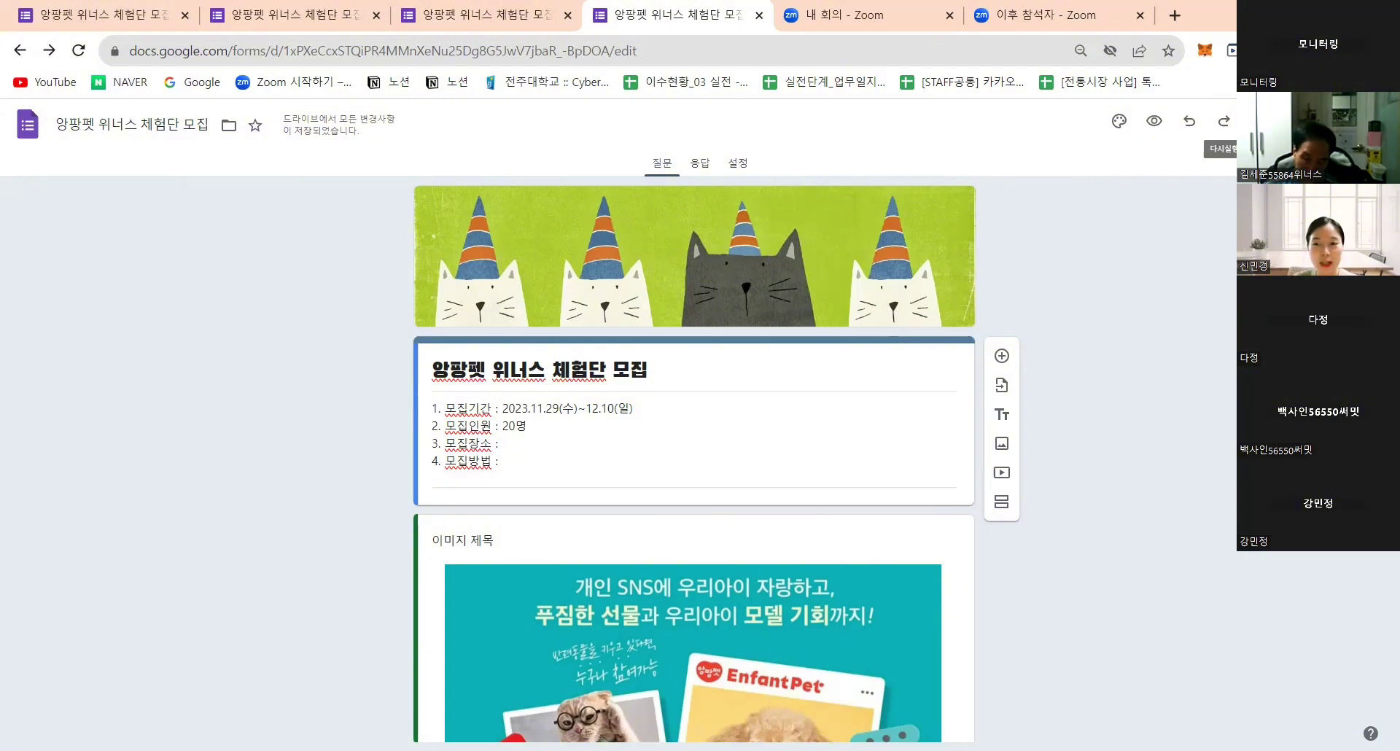
{"action": "left_click", "coordinate": [700, 163]}
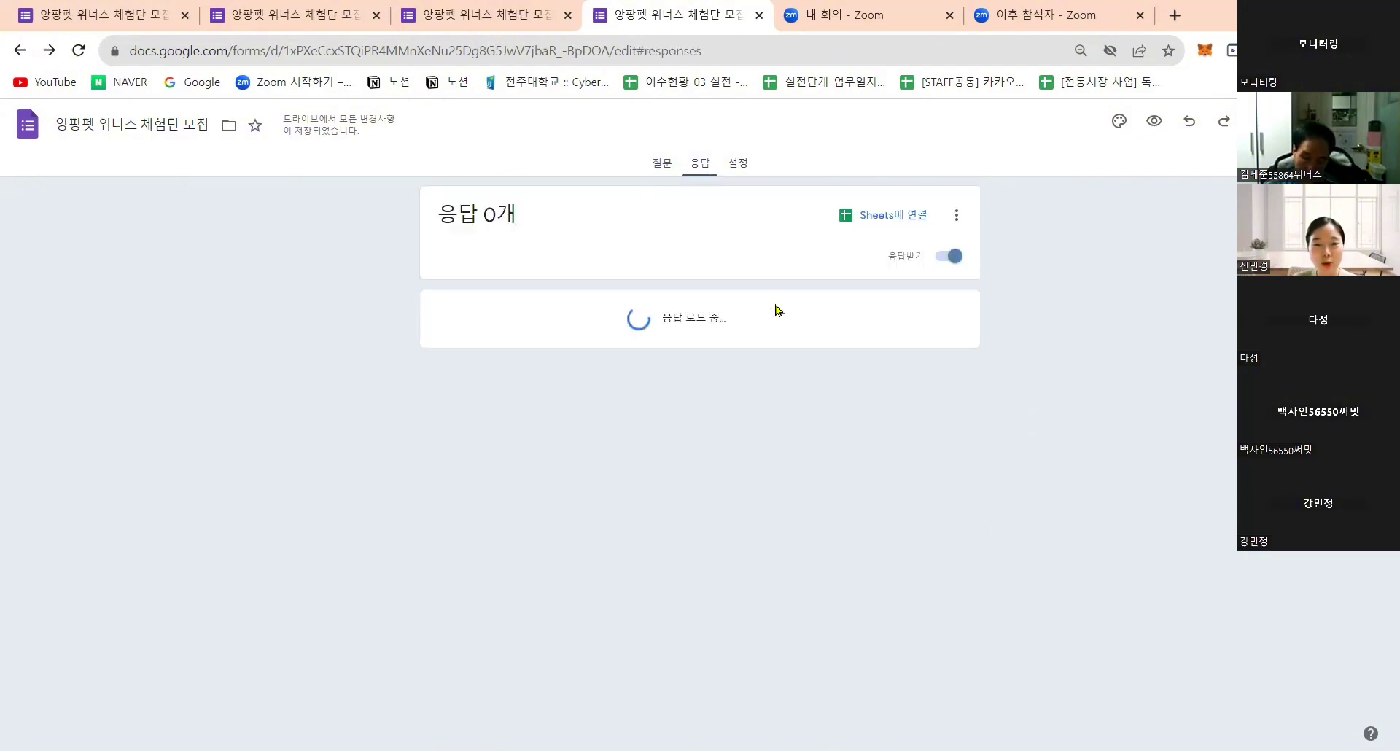
{"action": "left_click", "coordinate": [662, 163]}
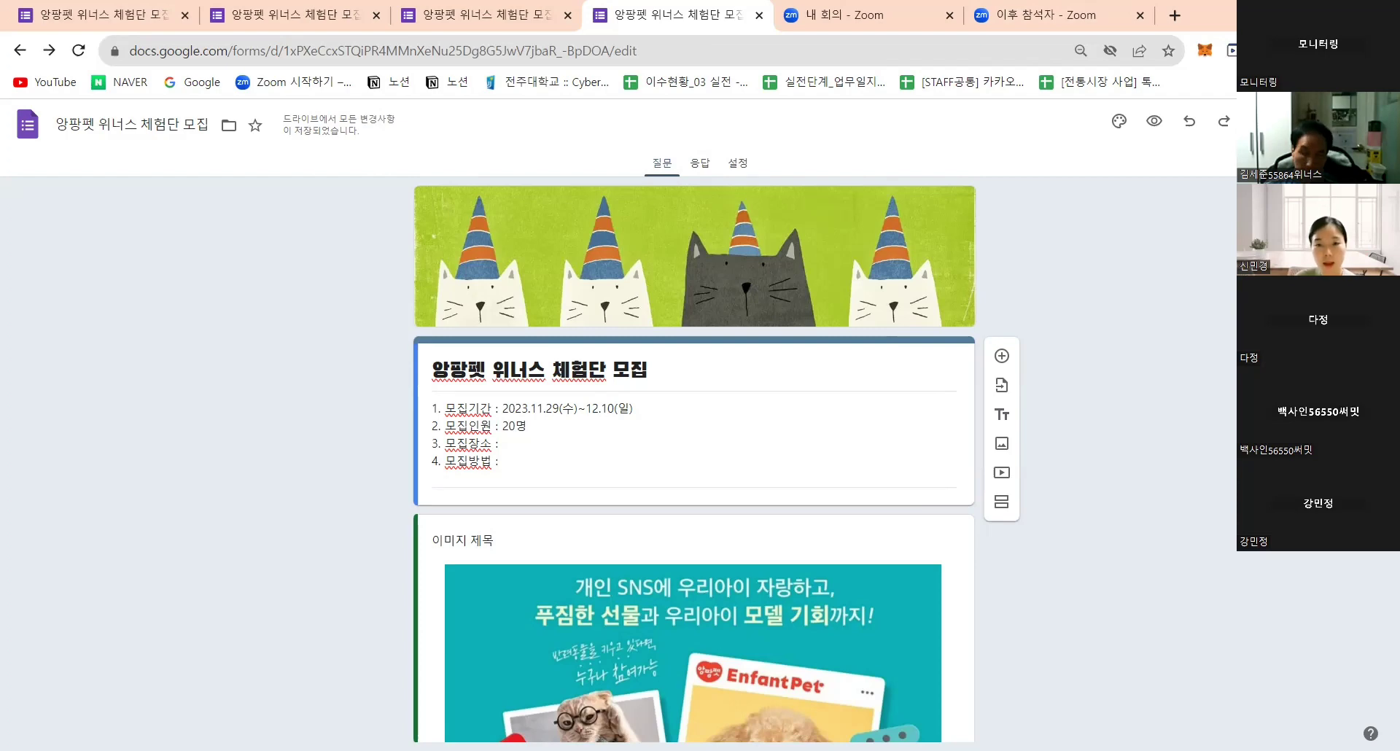
Shorten the form's response link in the send options, copy it and close the dialog
{"action": "left_click", "coordinate": [1281, 122]}
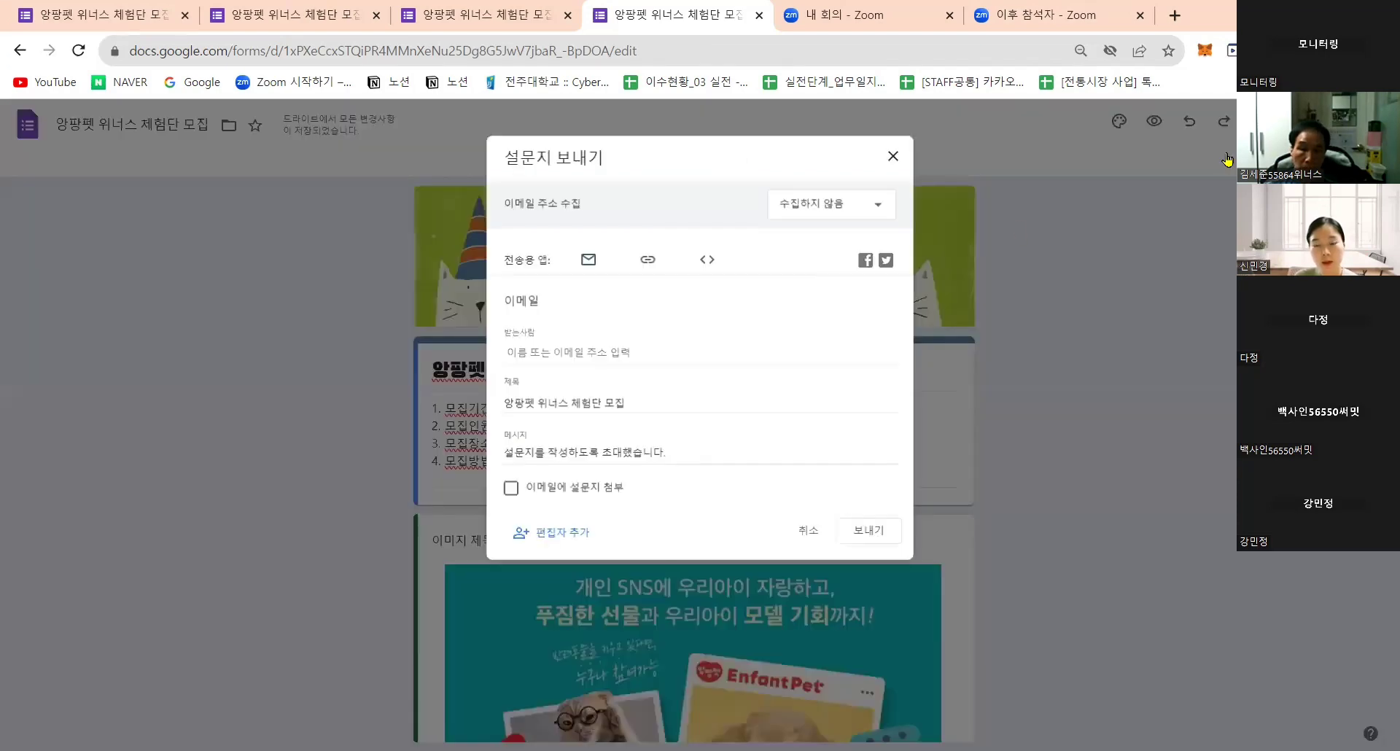
{"action": "left_click", "coordinate": [658, 260]}
{"action": "left_click", "coordinate": [509, 351]}
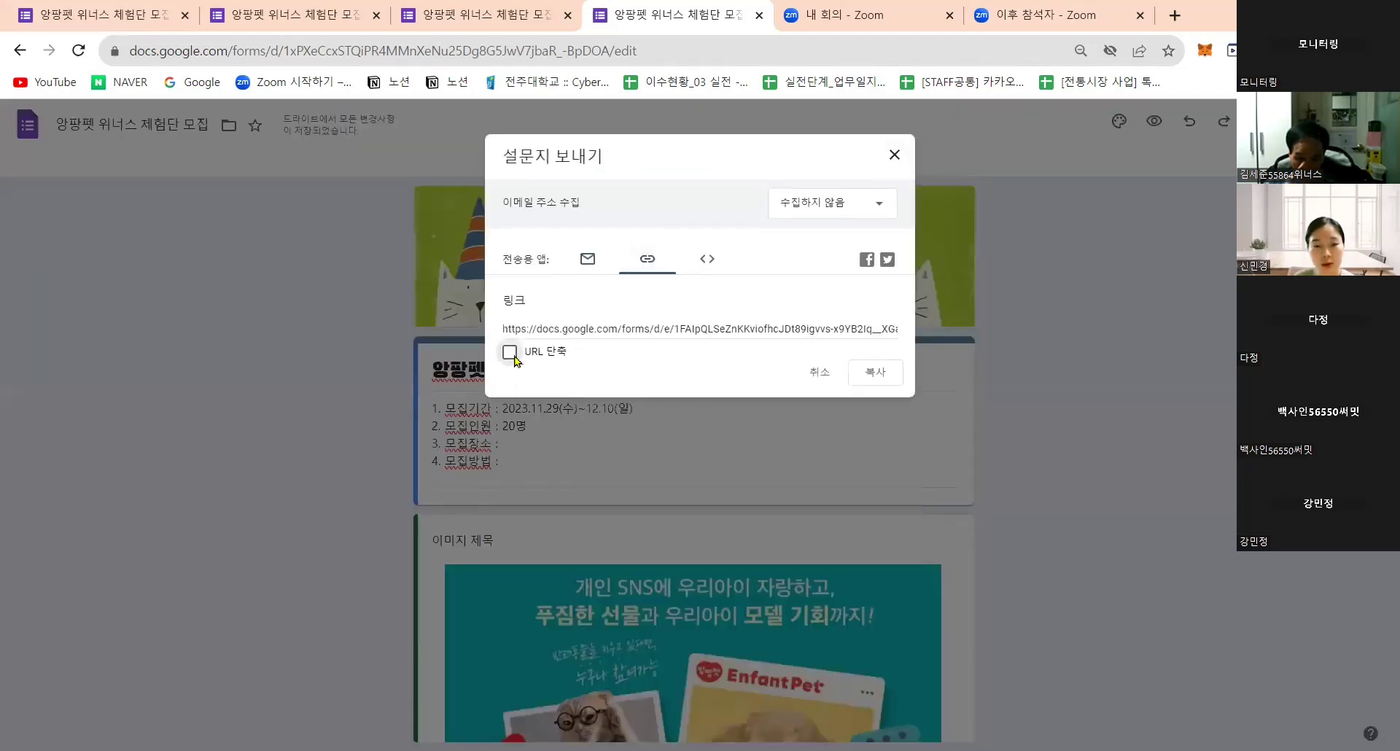
{"action": "left_click", "coordinate": [884, 376]}
{"action": "left_click", "coordinate": [893, 152]}
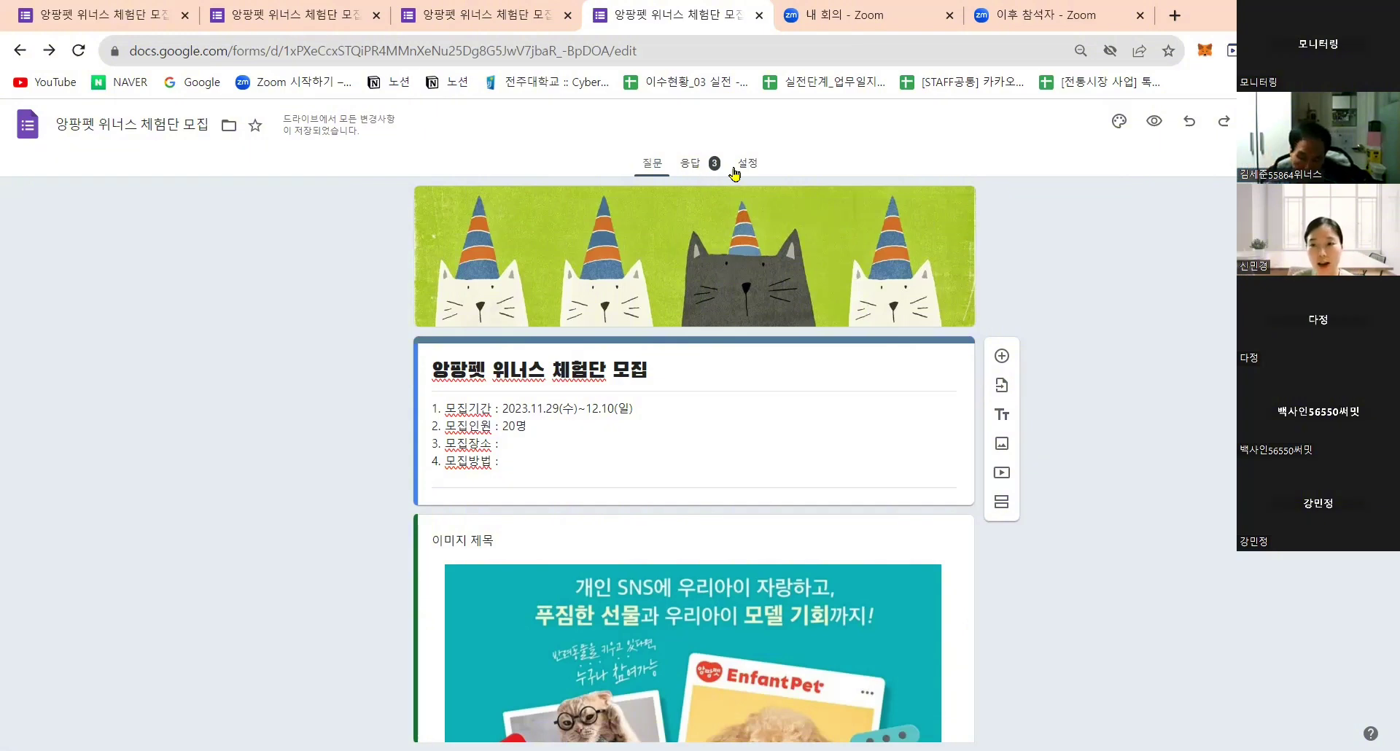
Review the form's response summary, from the name and contact answers to the SNS channel chart and the privacy consent question
{"action": "left_click", "coordinate": [685, 168]}
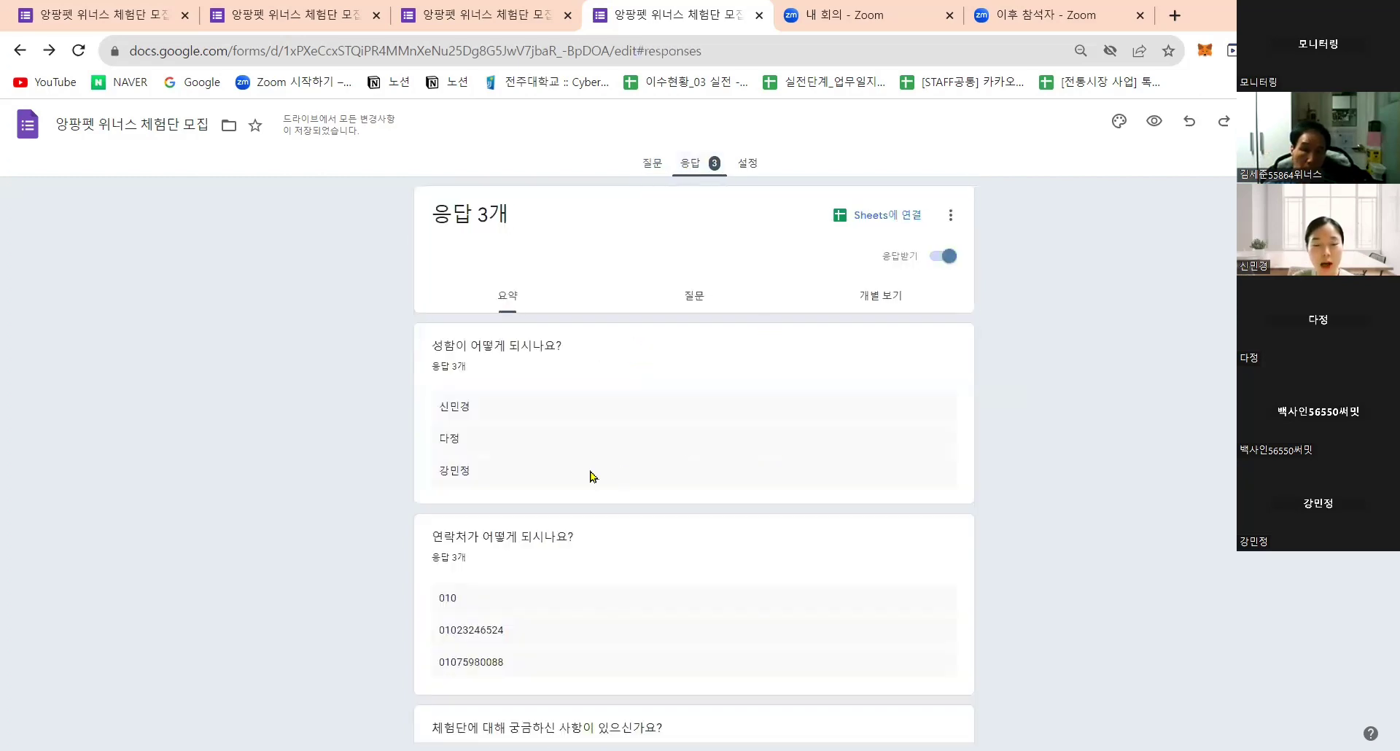
{"action": "scroll", "coordinate": [710, 467], "scroll_direction": "down", "scroll_amount": 3}
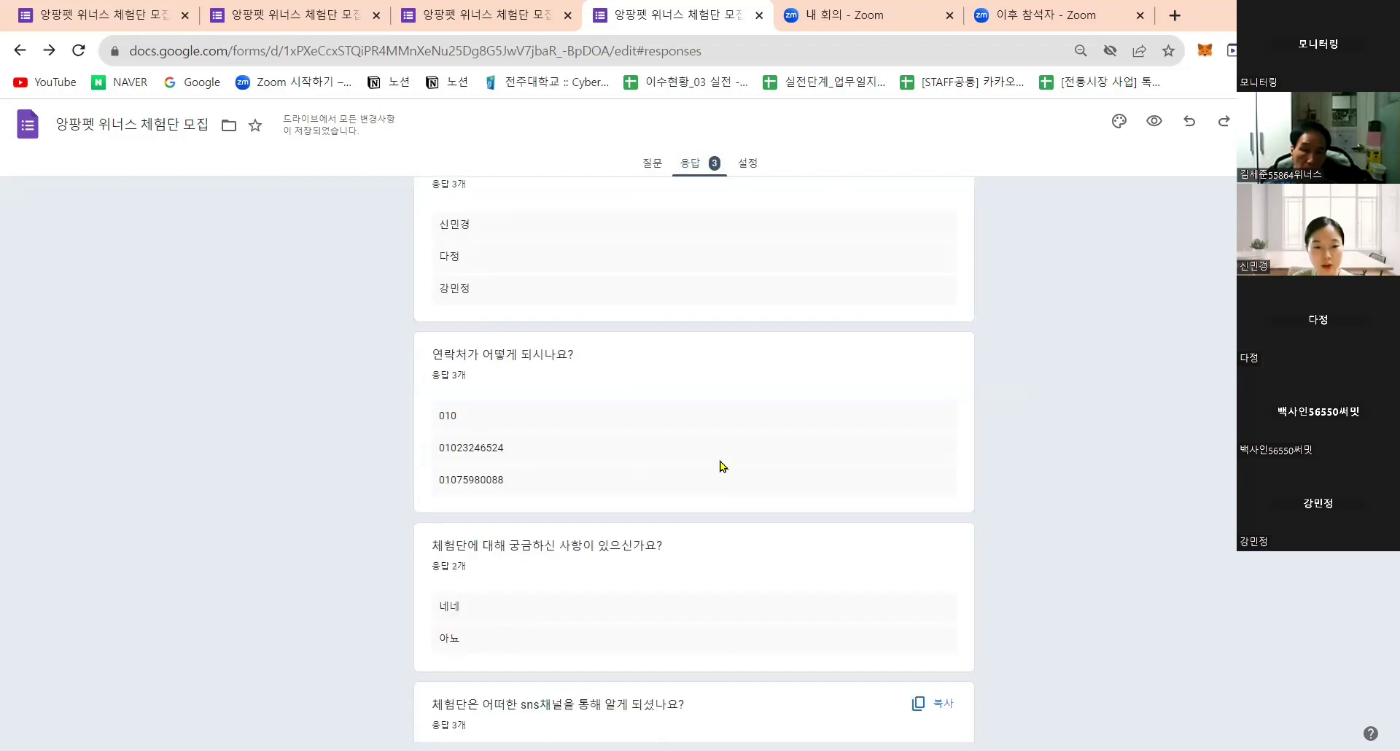
{"action": "scroll", "coordinate": [714, 461], "scroll_direction": "down", "scroll_amount": 4}
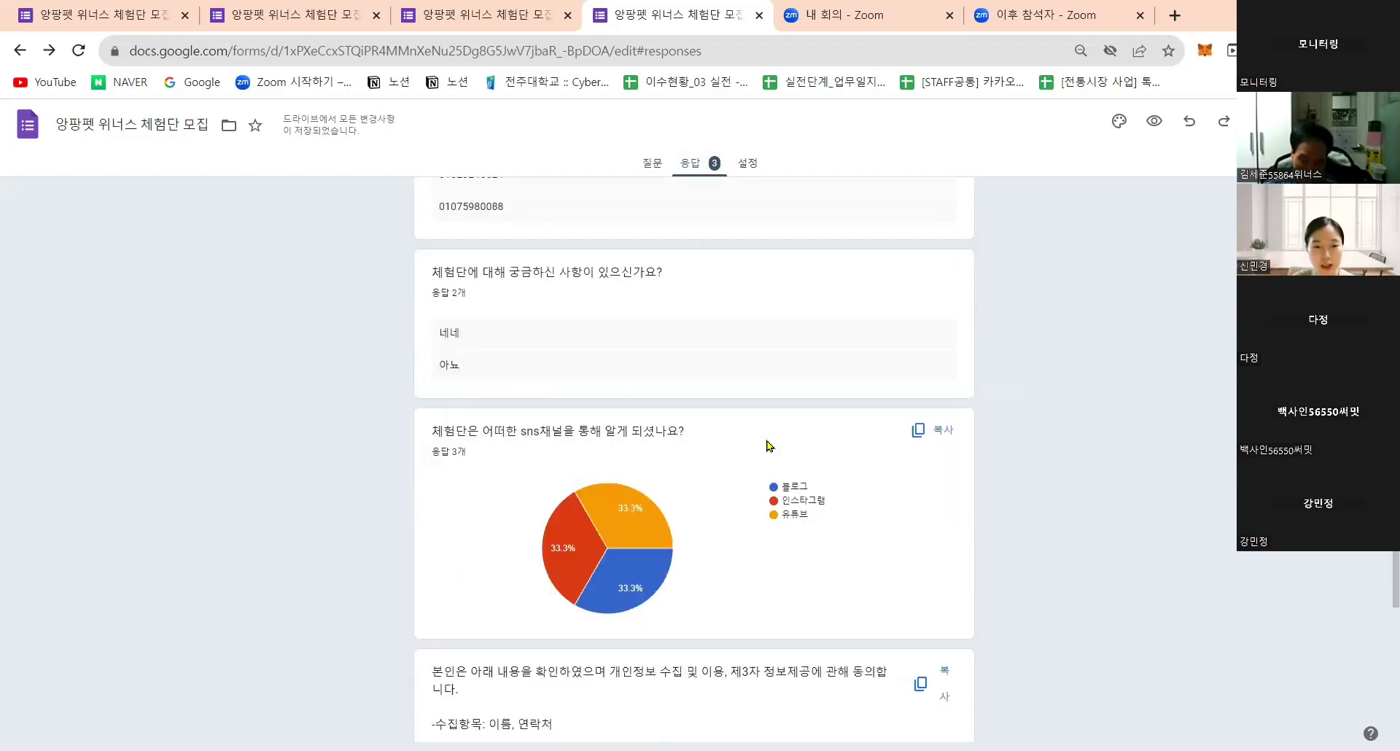
{"action": "scroll", "coordinate": [702, 371], "scroll_direction": "down", "scroll_amount": 1}
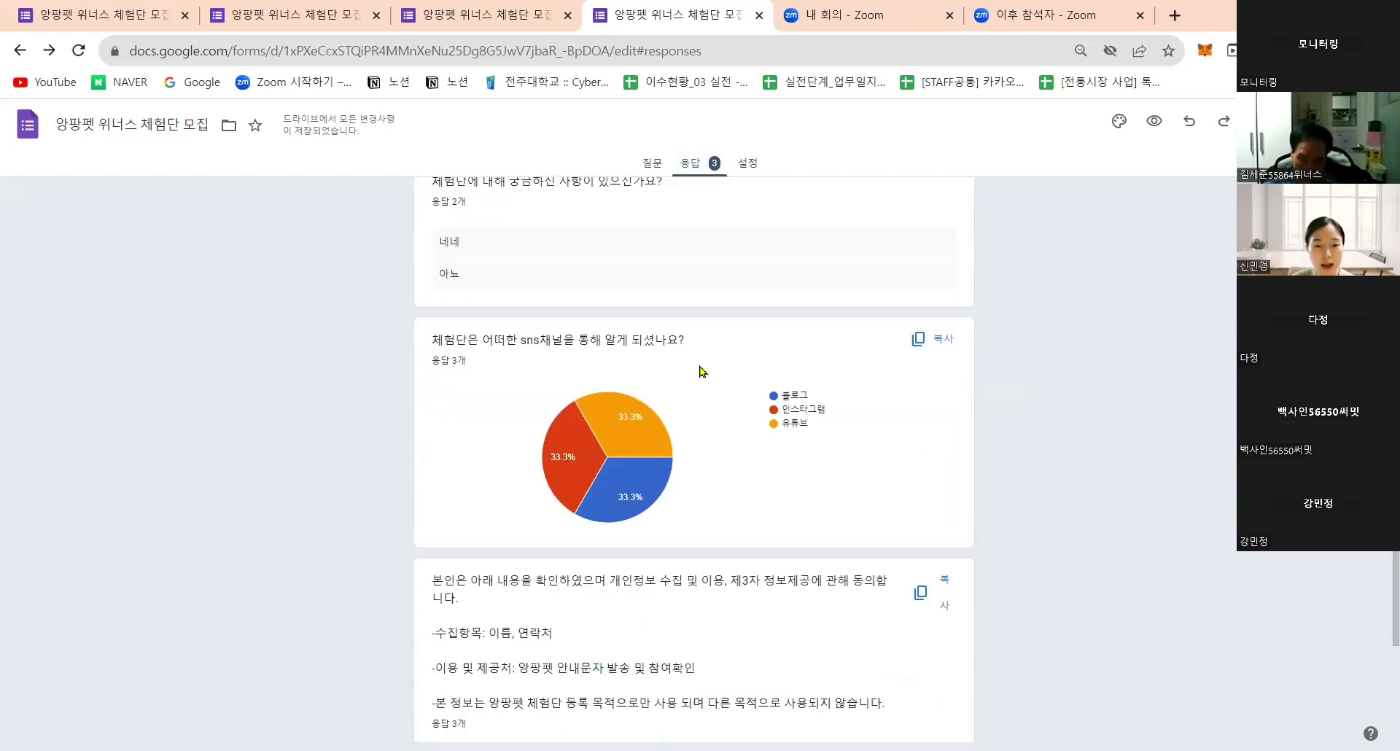
{"action": "scroll", "coordinate": [702, 372], "scroll_direction": "down", "scroll_amount": 3}
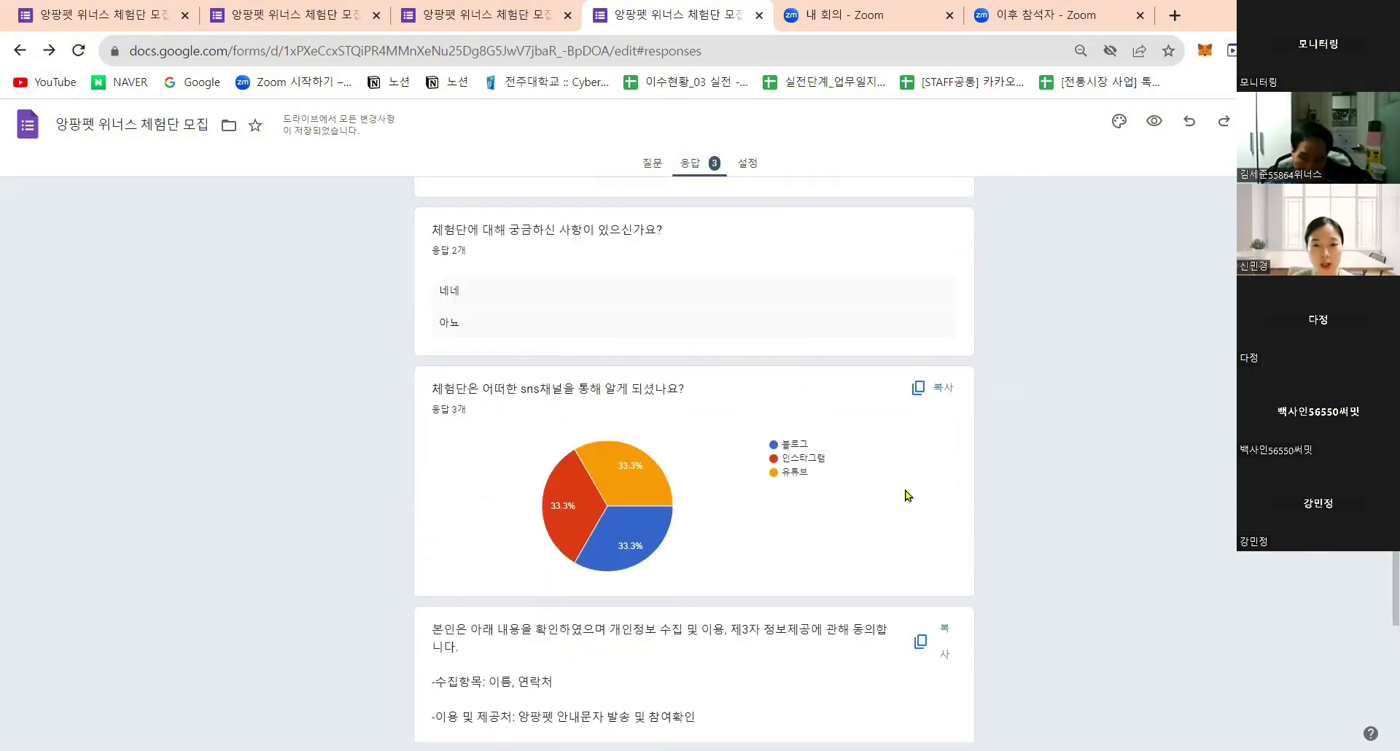
{"action": "scroll", "coordinate": [908, 496], "scroll_direction": "up", "scroll_amount": 4}
{"action": "scroll", "coordinate": [907, 496], "scroll_direction": "up", "scroll_amount": 5}
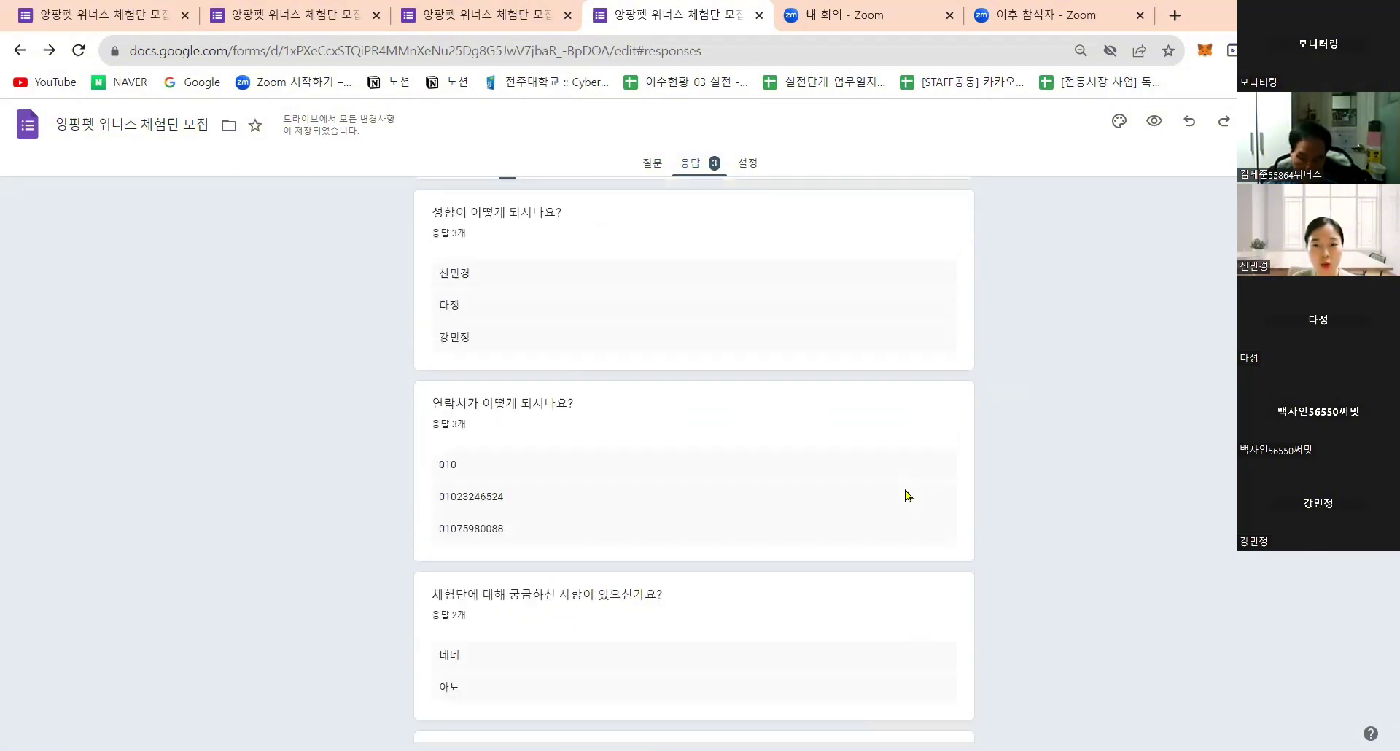
{"action": "scroll", "coordinate": [908, 496], "scroll_direction": "up", "scroll_amount": 2}
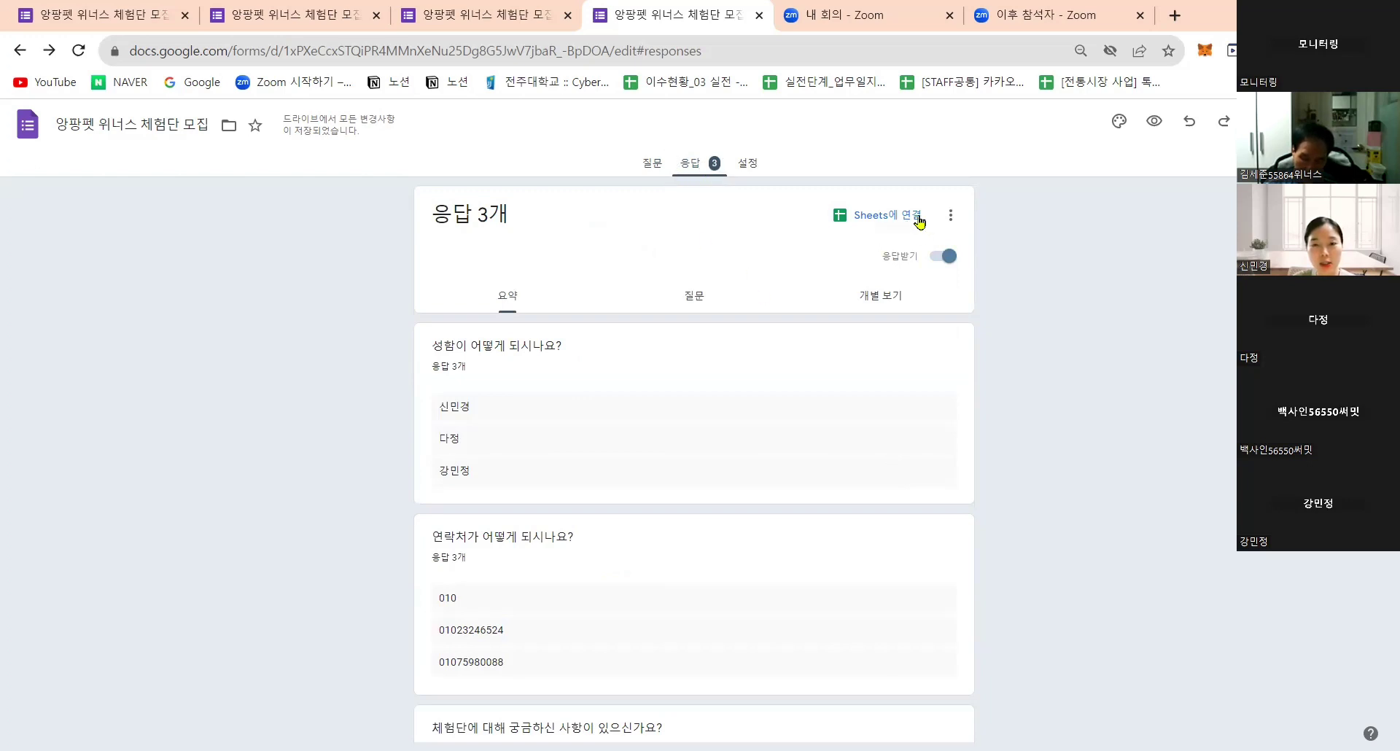
Link the form responses to a new spreadsheet named "앙팡펫 위너스 체험단 모집(응답)"
{"action": "left_click", "coordinate": [891, 220]}
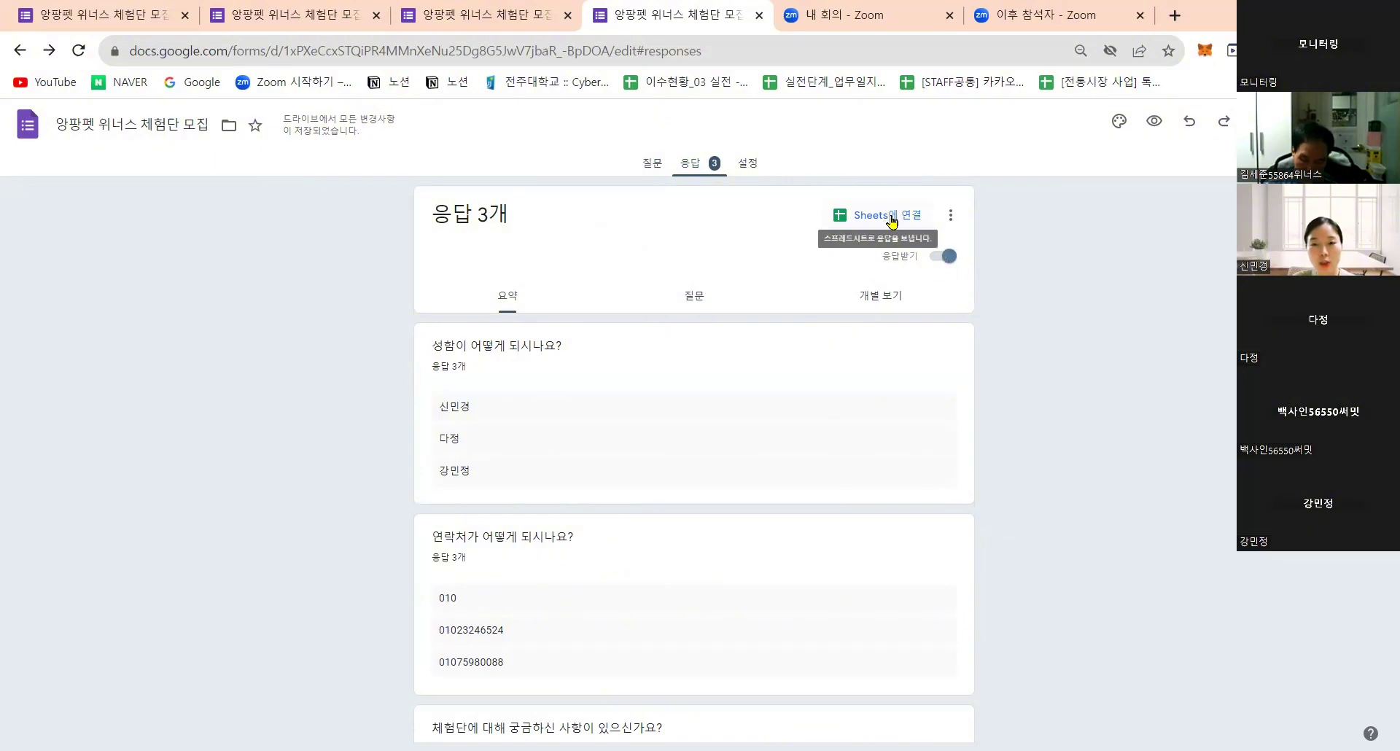
{"action": "left_click", "coordinate": [891, 220]}
{"action": "left_click", "coordinate": [891, 220]}
{"action": "left_click", "coordinate": [892, 221]}
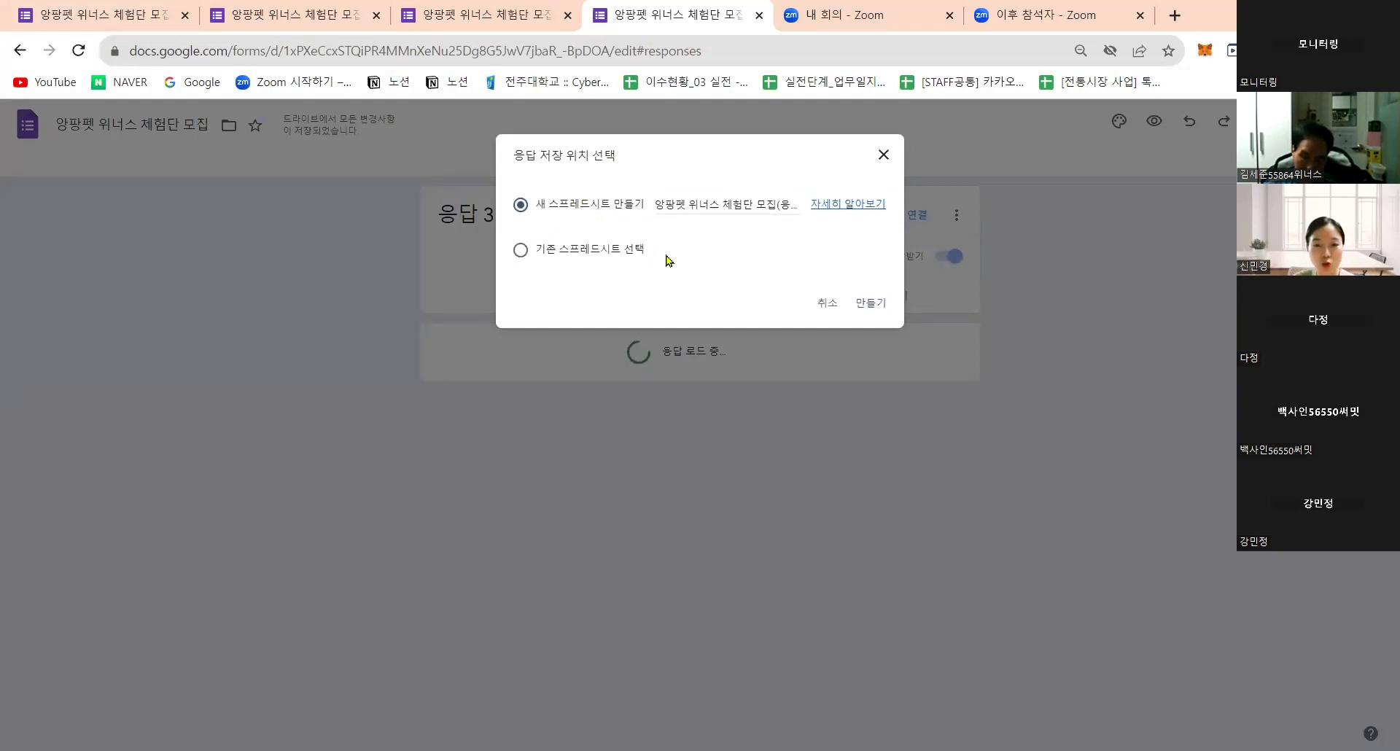
{"action": "left_click", "coordinate": [872, 309]}
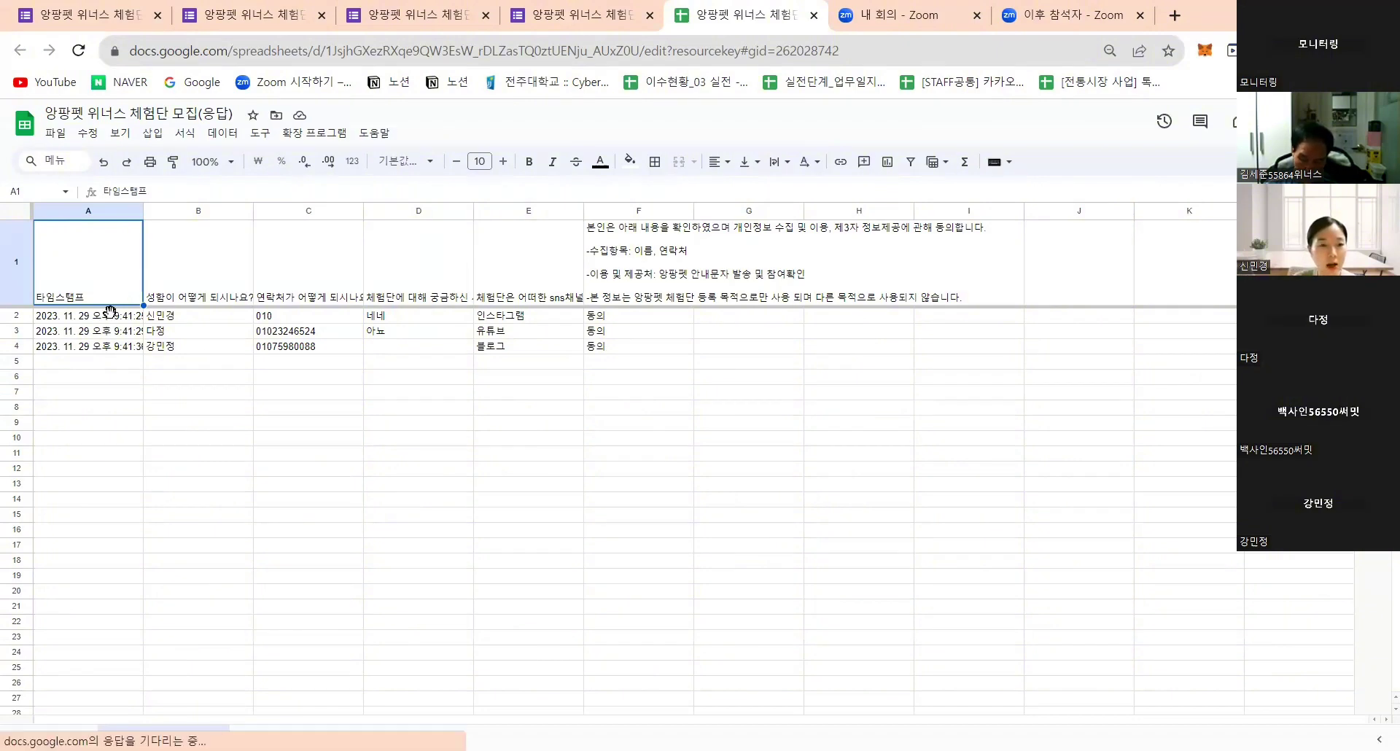
Examine the response rows in the linked sheet, including the timestamps, contact numbers, SNS channels and consent answers
{"action": "left_click", "coordinate": [113, 333]}
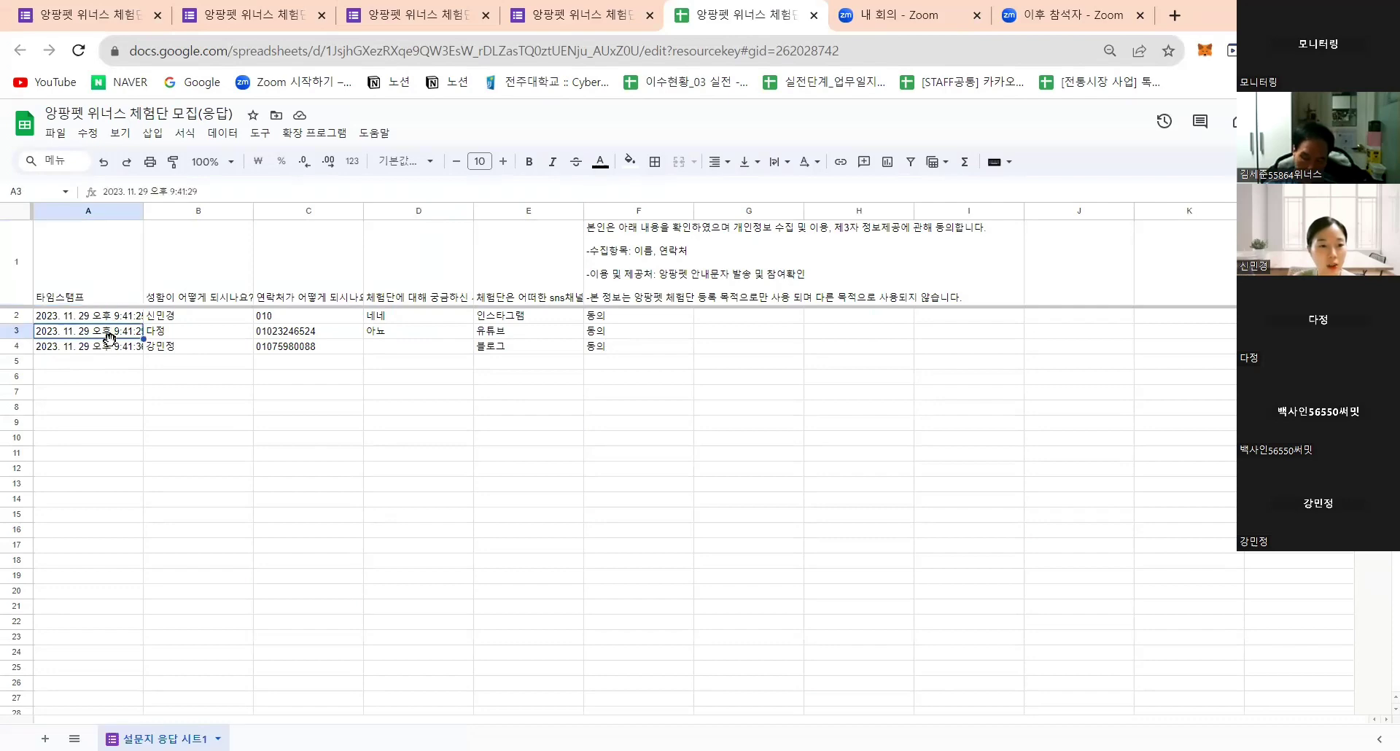
{"action": "left_click", "coordinate": [113, 349]}
{"action": "left_click", "coordinate": [112, 320]}
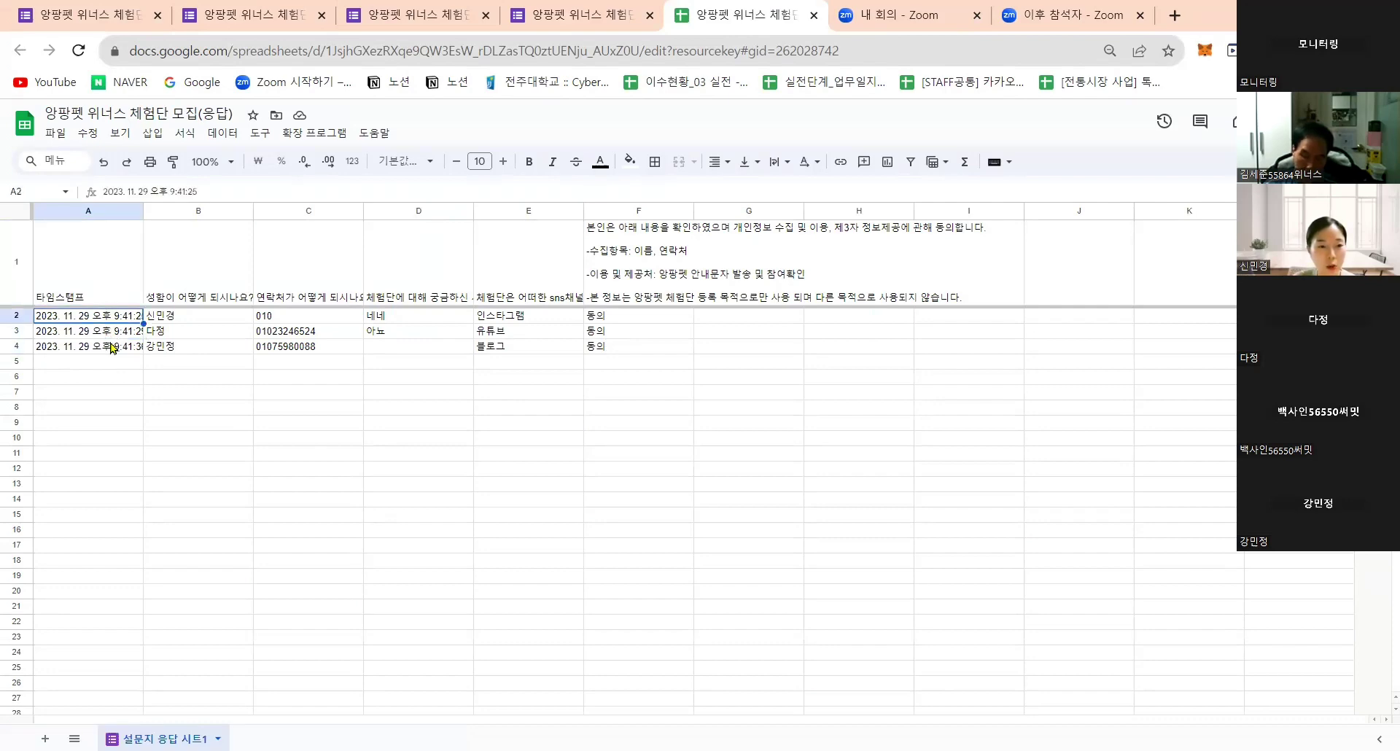
{"action": "left_click", "coordinate": [113, 344]}
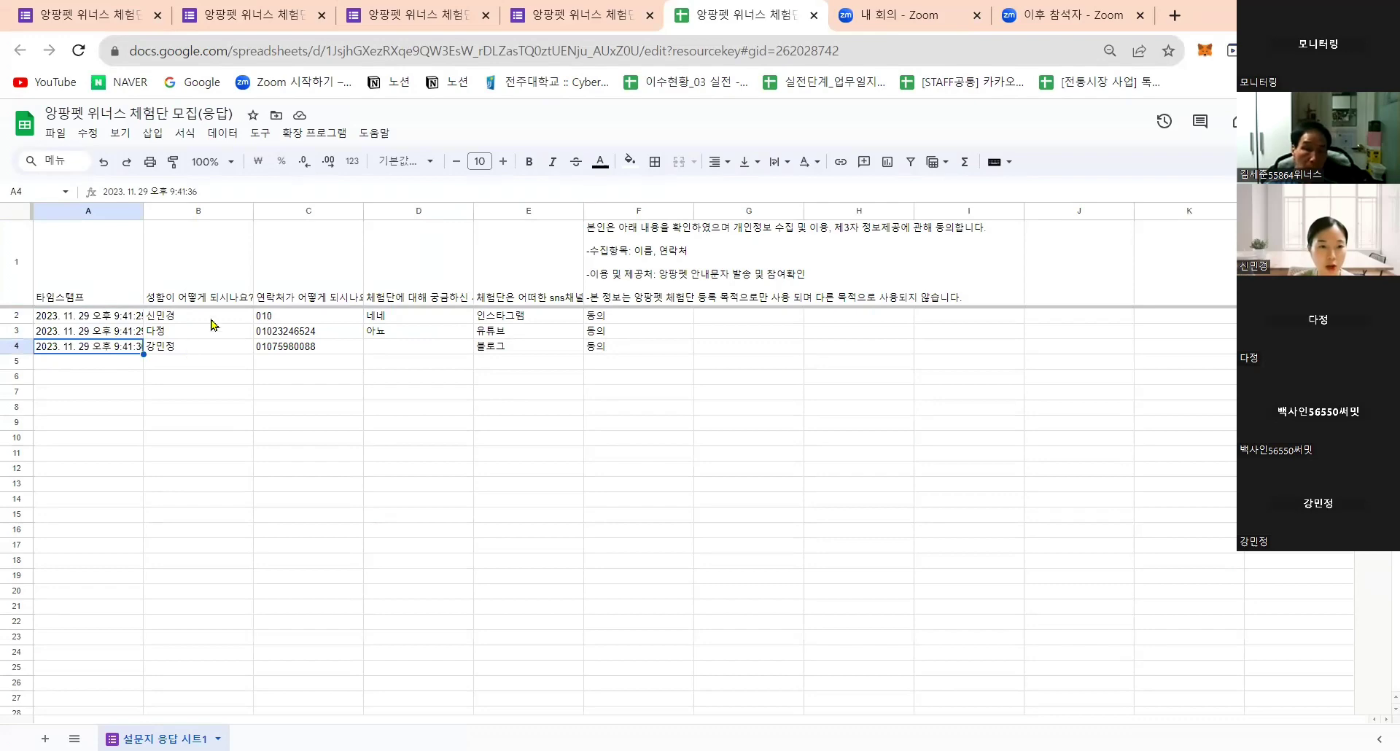
{"action": "left_click", "coordinate": [284, 319]}
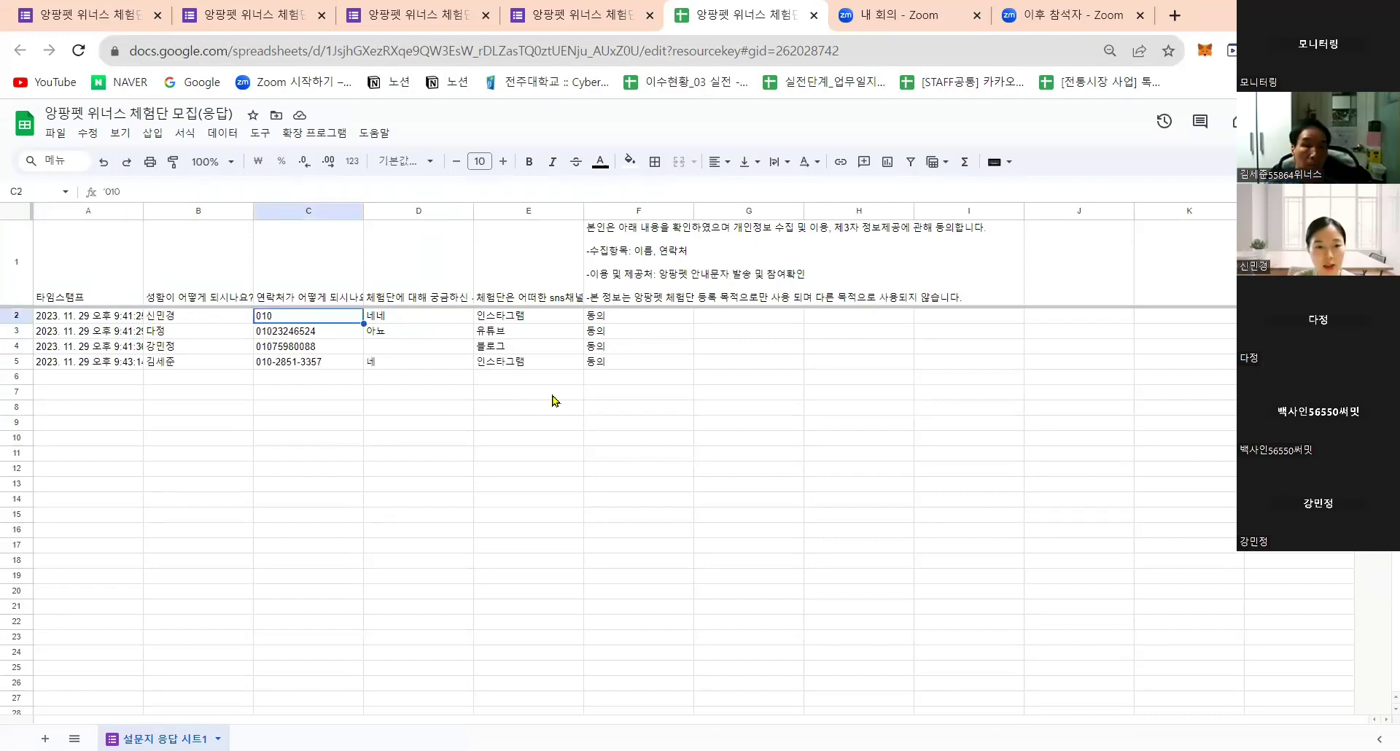
{"action": "left_click", "coordinate": [538, 317]}
{"action": "key", "text": "Right"}
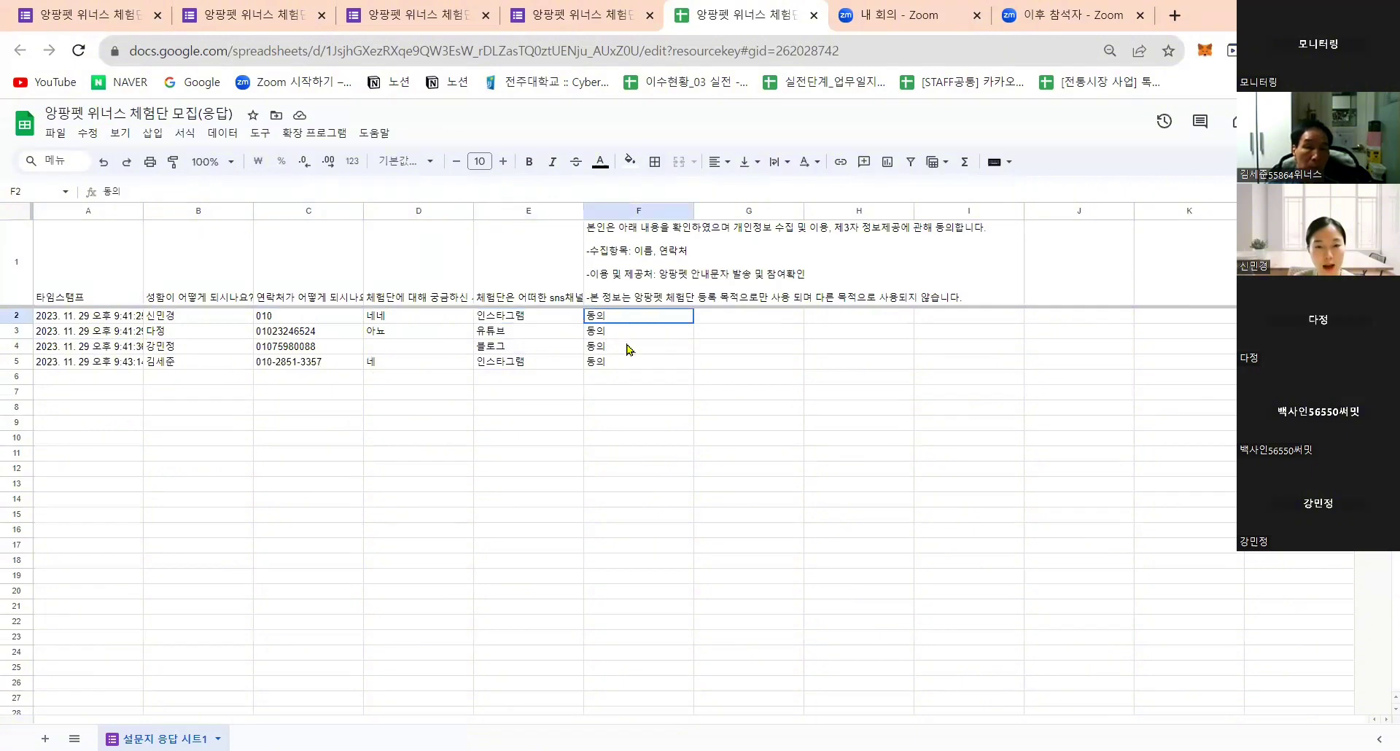
{"action": "key", "text": "Down"}
{"action": "left_click", "coordinate": [628, 366]}
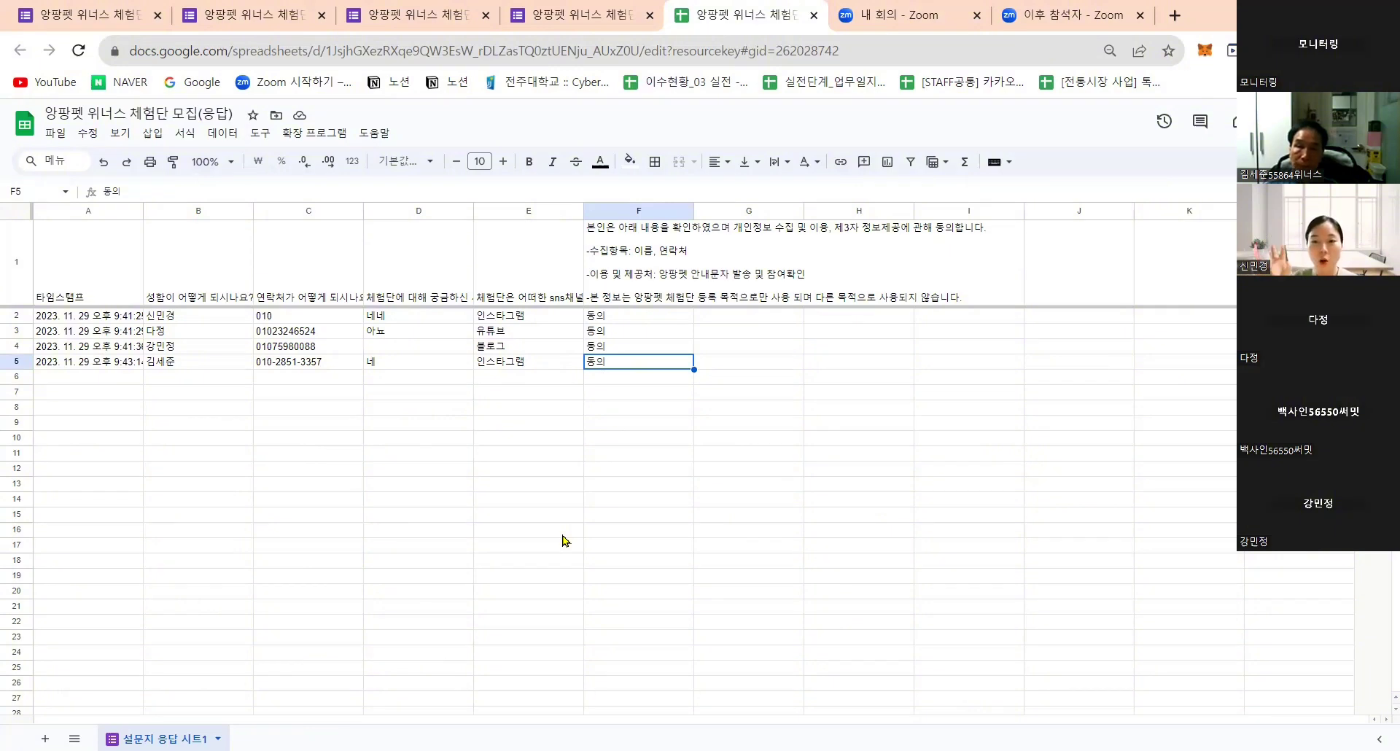
Look over the whole response table, from the question headers in row 1 to the last response row
{"action": "left_click", "coordinate": [535, 531]}
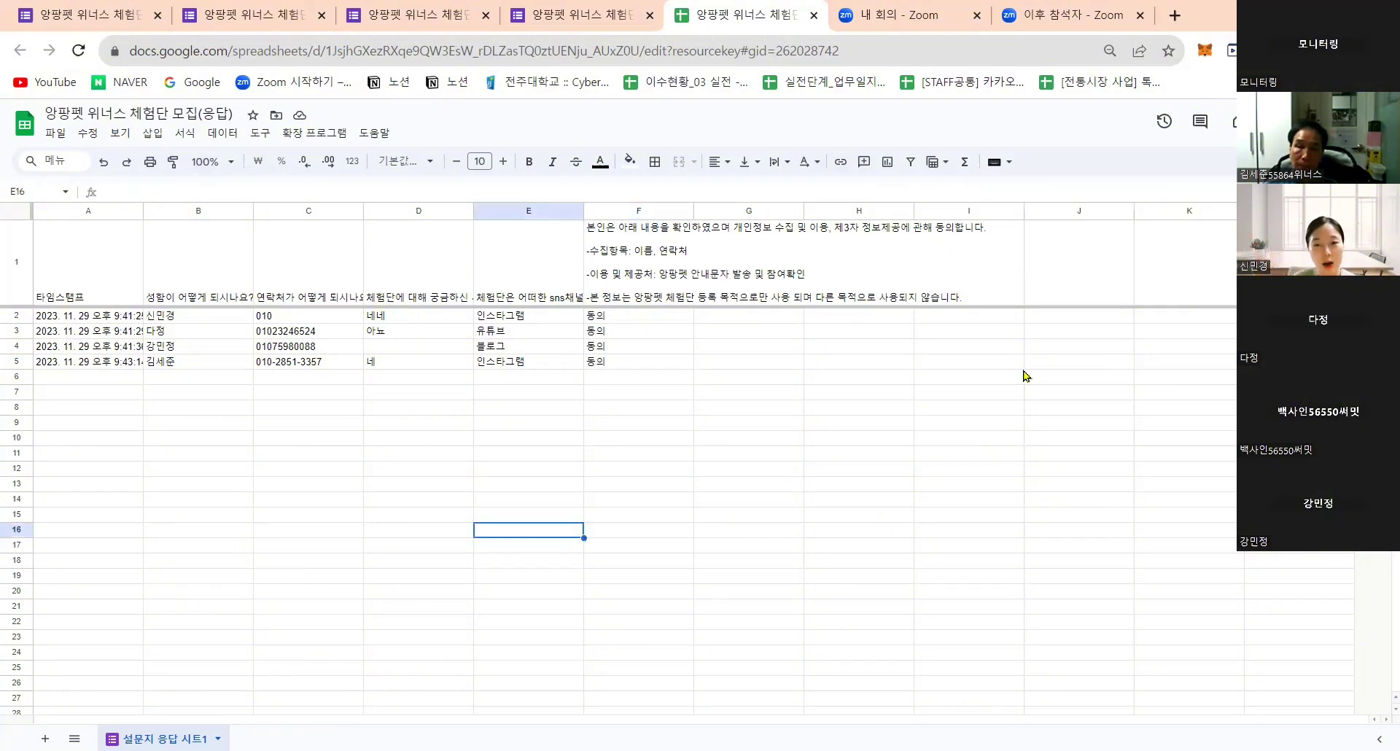
{"action": "left_click", "coordinate": [1086, 551]}
{"action": "left_click", "coordinate": [1016, 471]}
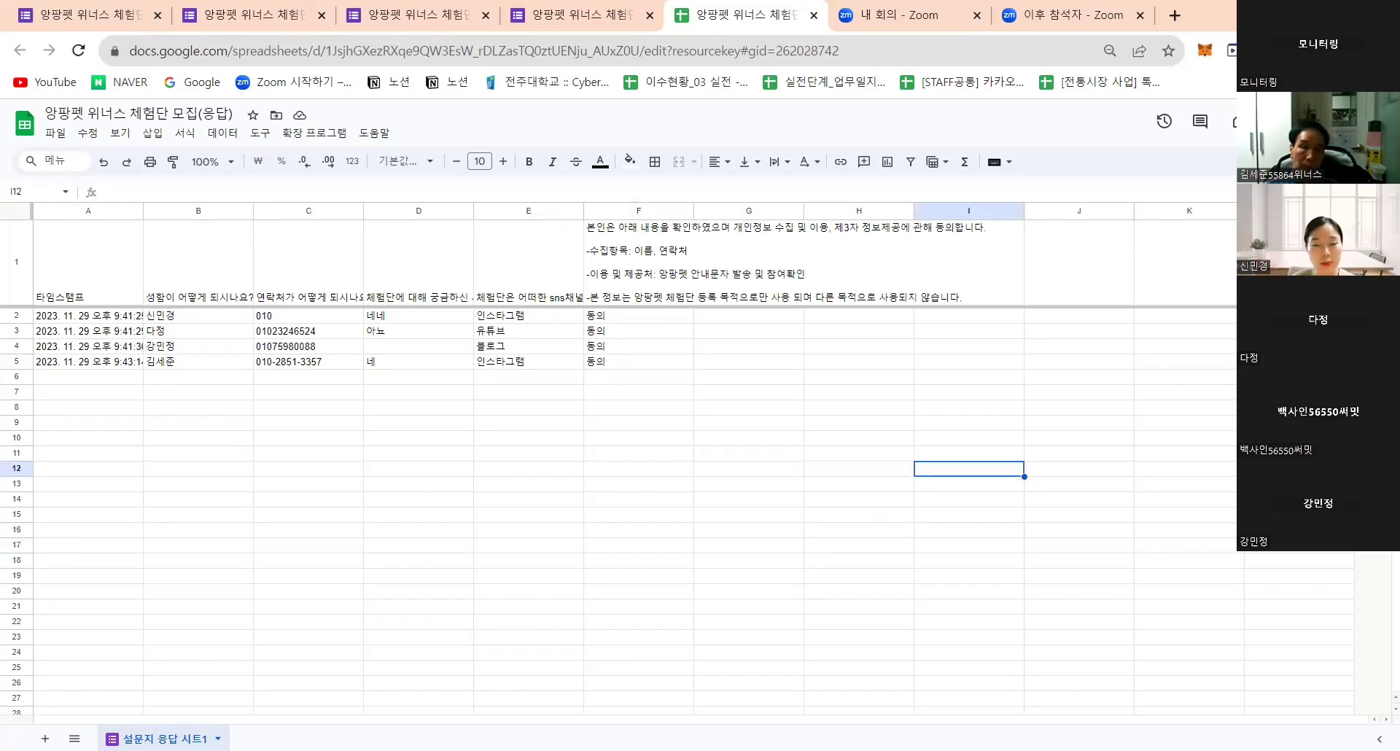
{"action": "left_click", "coordinate": [853, 469]}
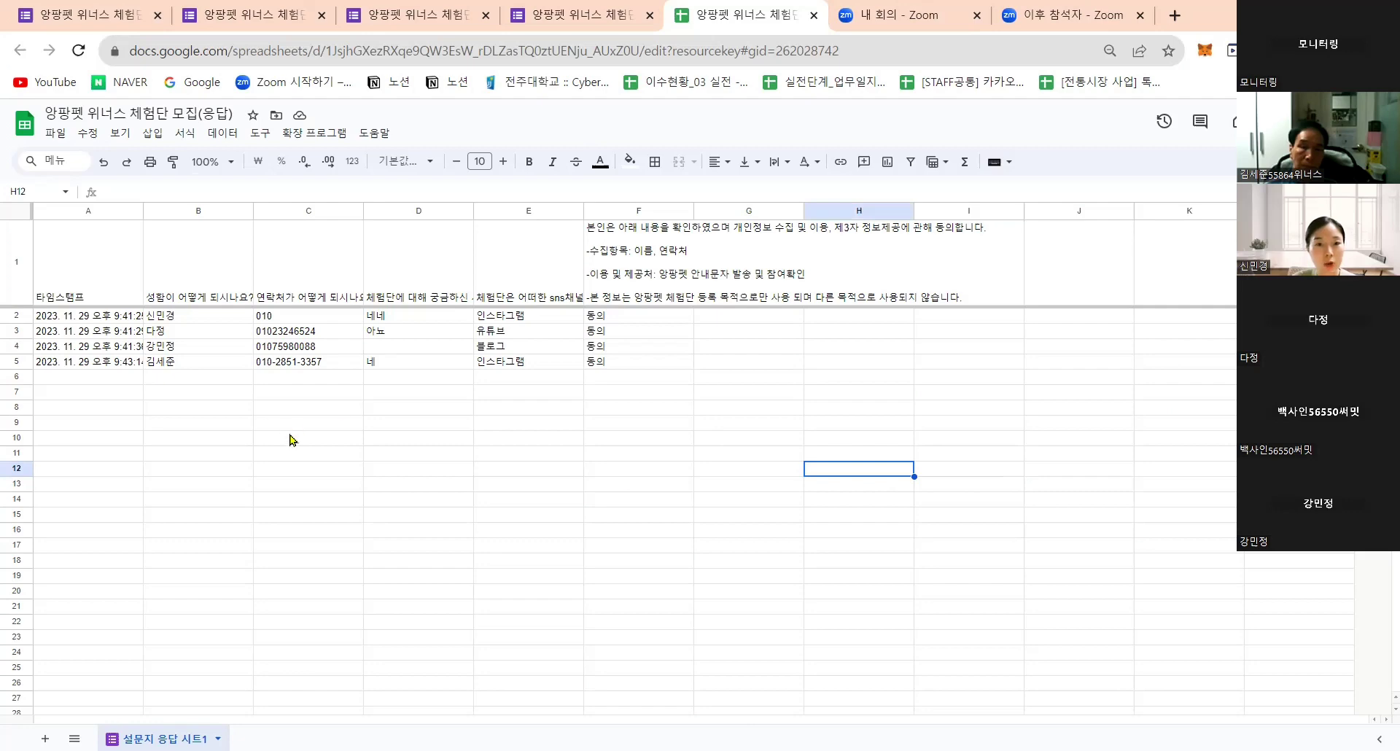
{"action": "left_click_drag", "start_coordinate": [141, 271], "coordinate": [1000, 383]}
{"action": "left_click", "coordinate": [970, 470]}
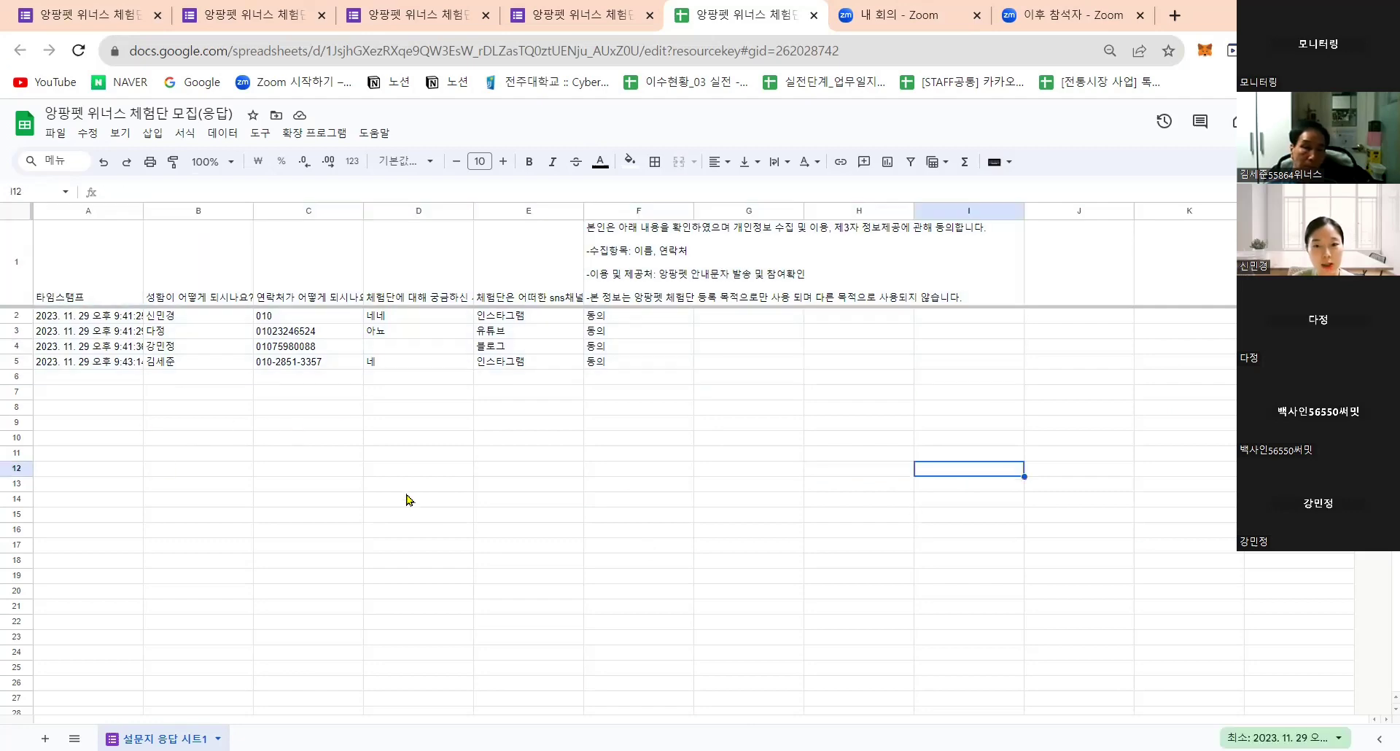
{"action": "left_click", "coordinate": [409, 495]}
{"action": "left_click_drag", "start_coordinate": [124, 248], "coordinate": [1078, 365]}
{"action": "left_click", "coordinate": [855, 517]}
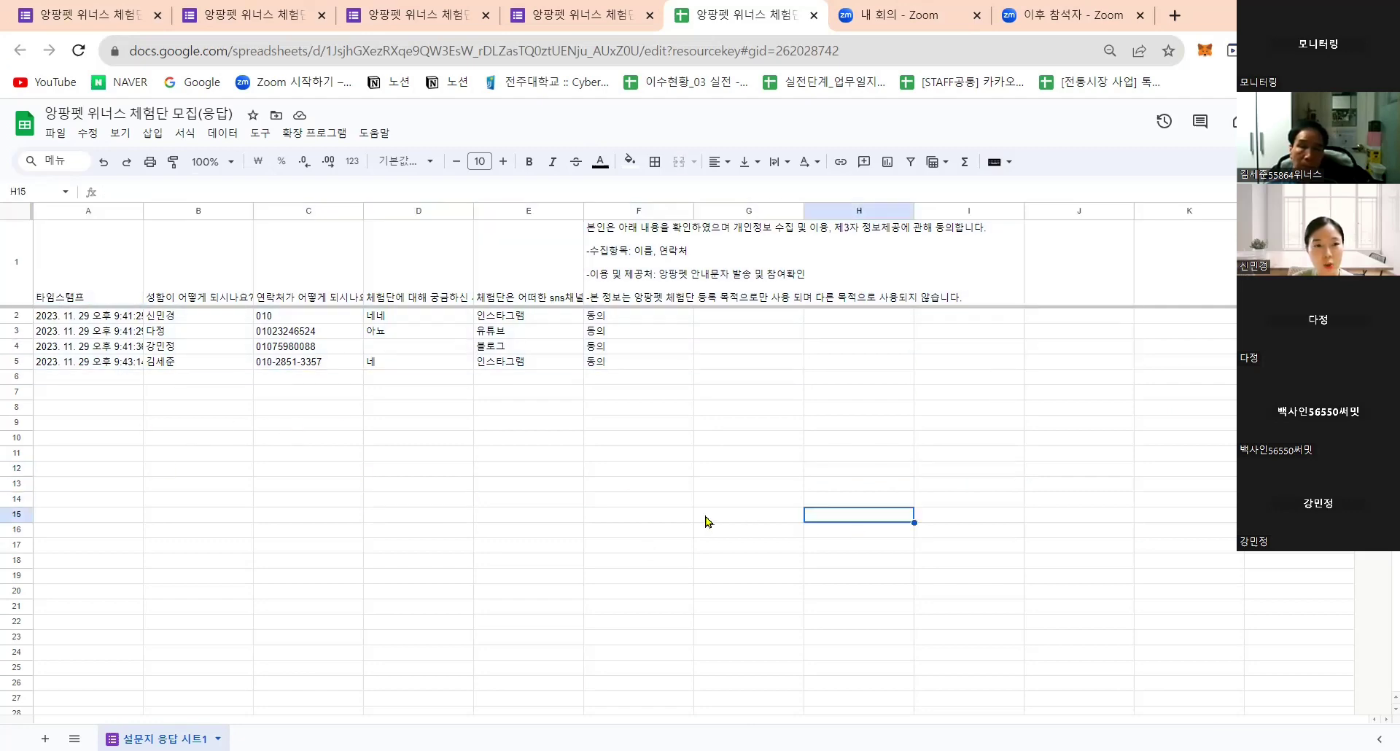
Inspect the response spreadsheet's title and folder location, leaving the name as it is
{"action": "left_click_drag", "start_coordinate": [45, 113], "coordinate": [238, 114]}
{"action": "left_click", "coordinate": [151, 115]}
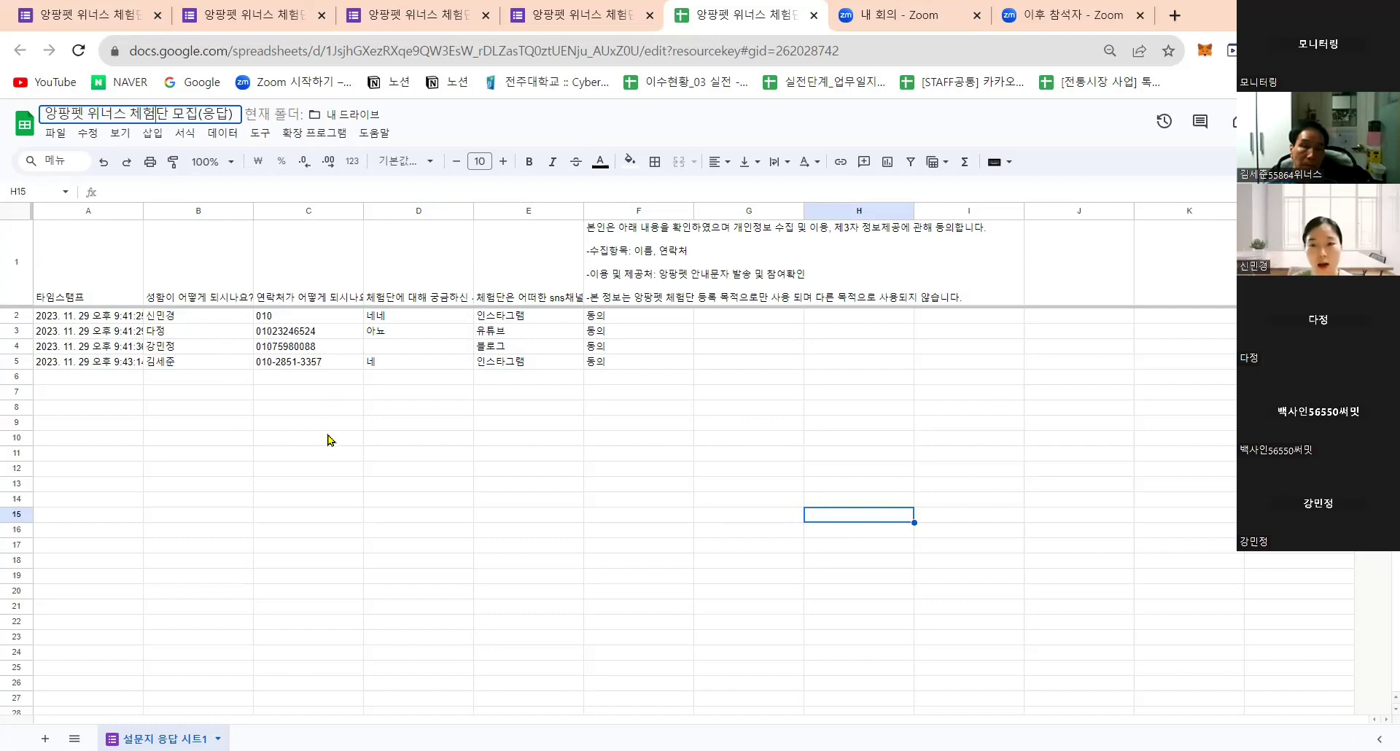
{"action": "left_click", "coordinate": [962, 483]}
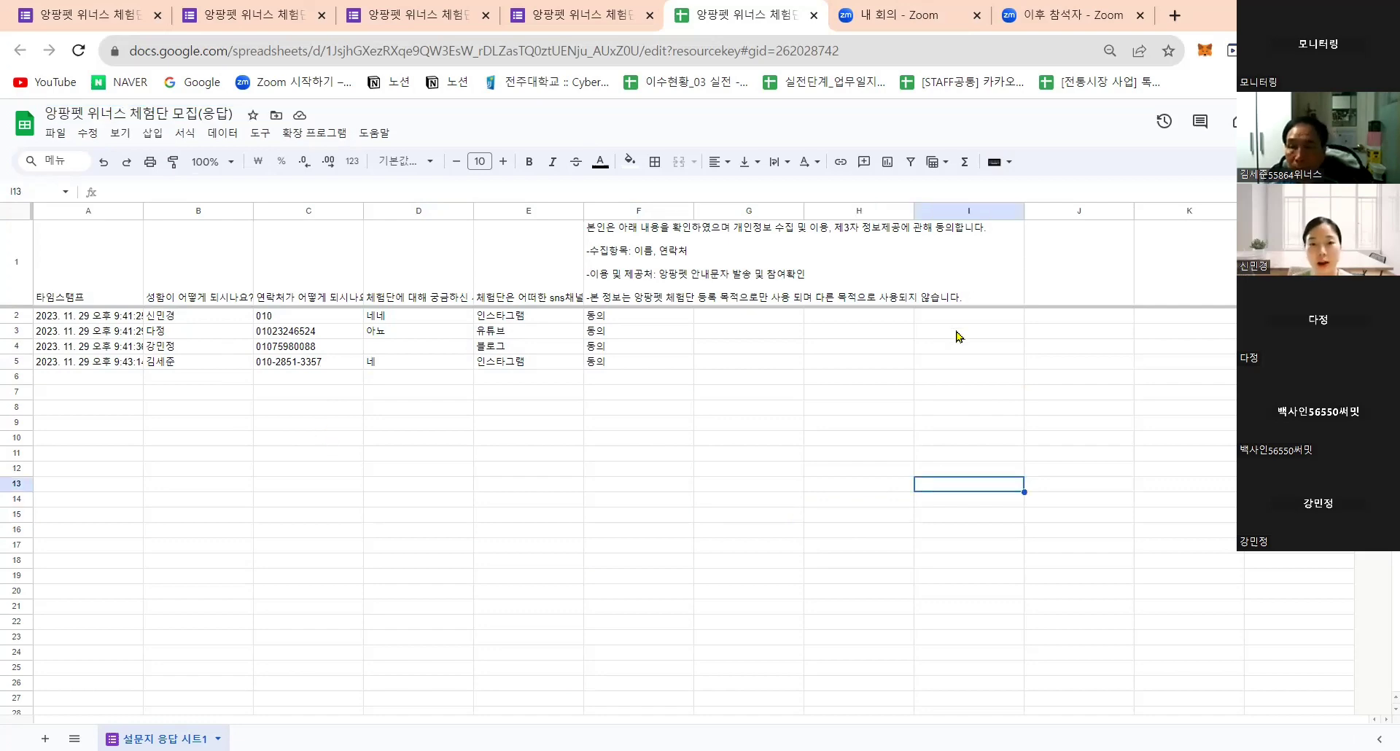
{"action": "left_click", "coordinate": [957, 331]}
{"action": "left_click", "coordinate": [747, 503]}
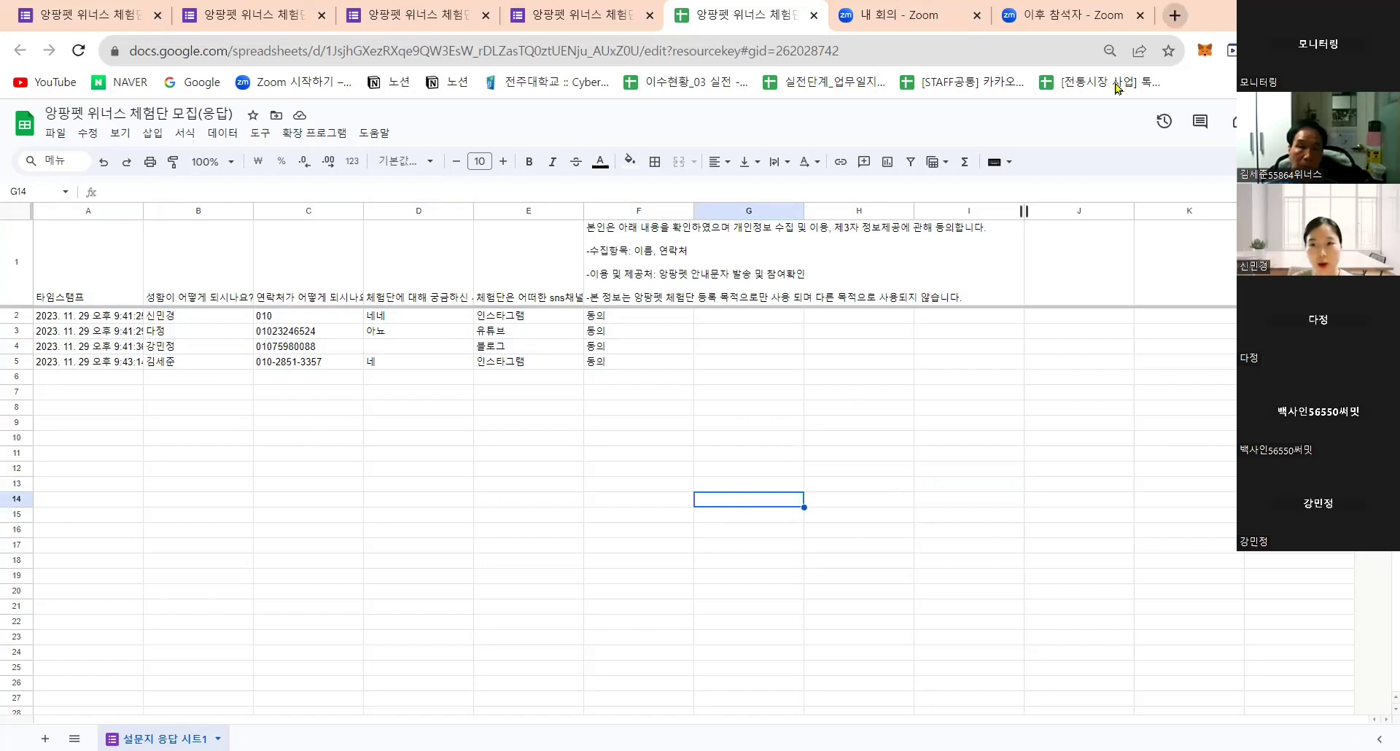
Open the Google Sheets home page in a new browser tab through Google's list of apps
{"action": "key", "text": "ctrl+t"}
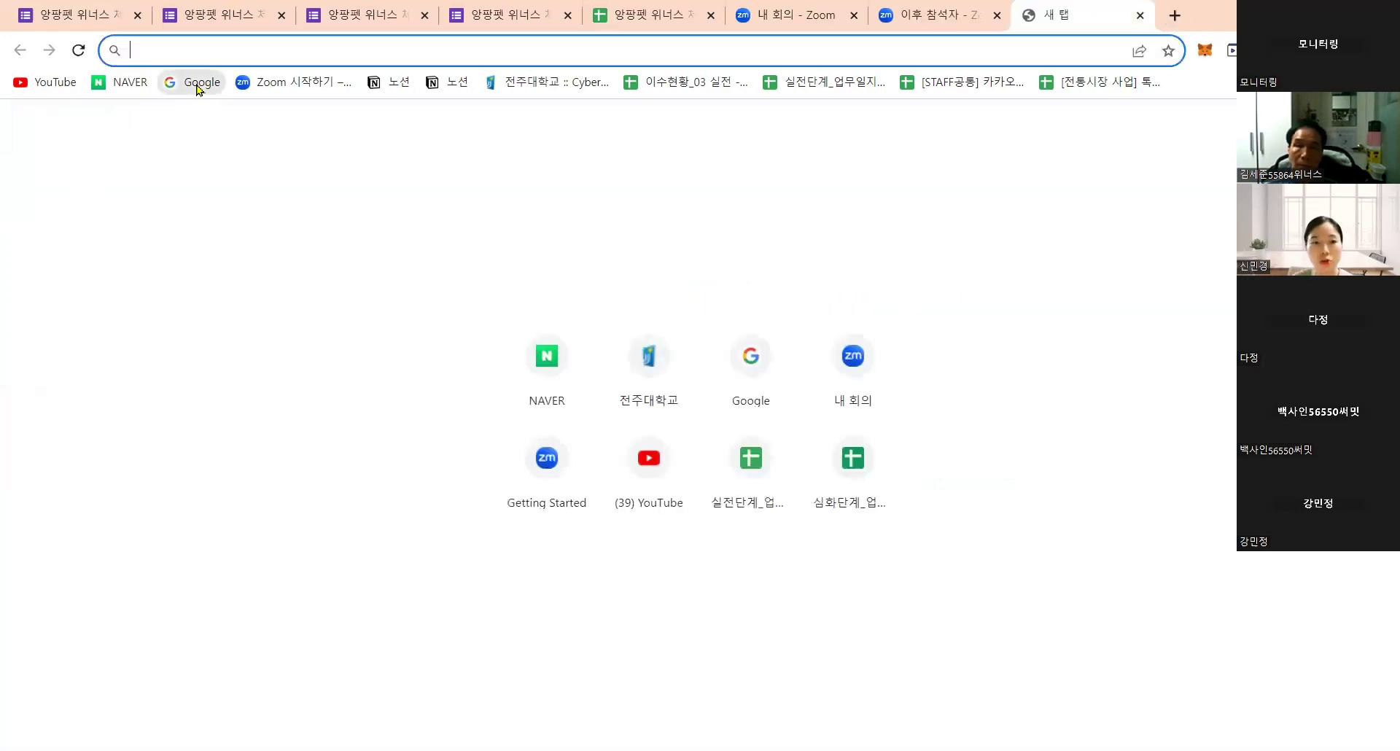
{"action": "left_click", "coordinate": [197, 86]}
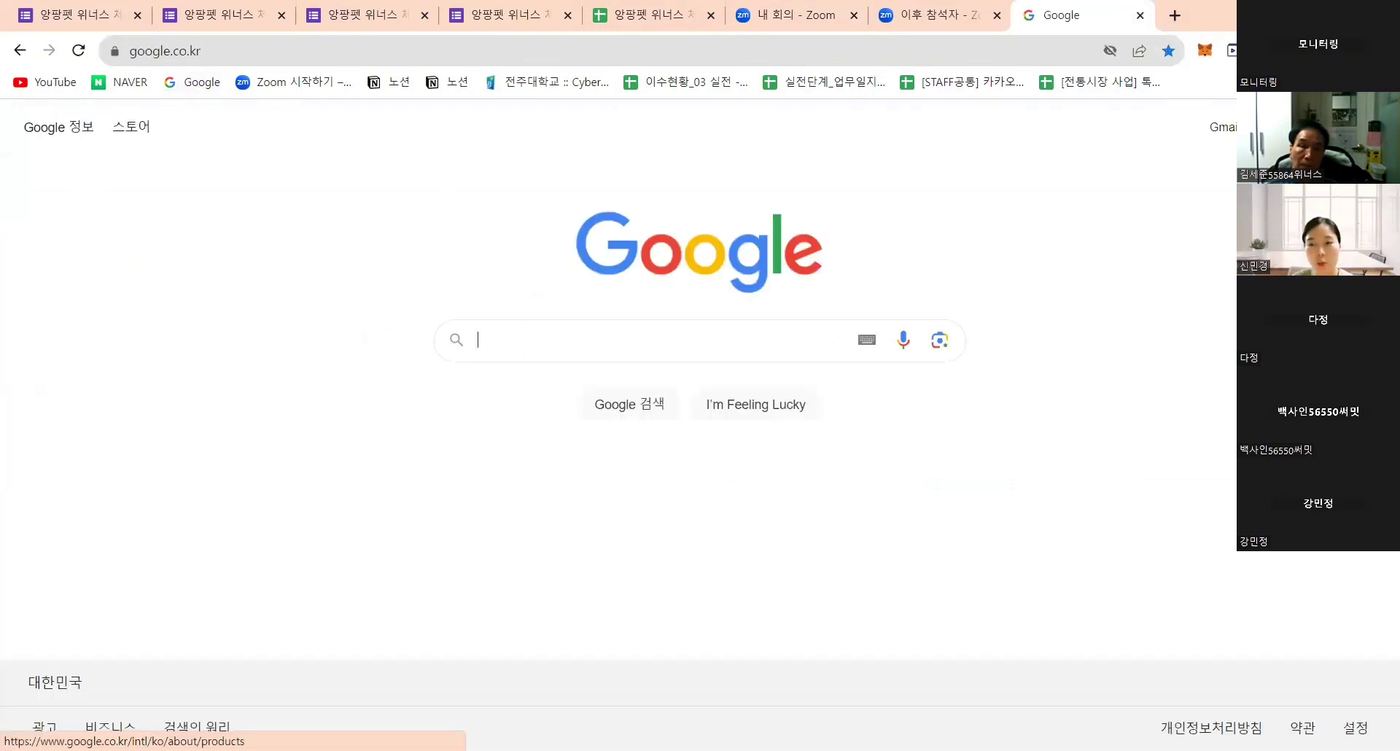
{"action": "left_click", "coordinate": [1321, 127]}
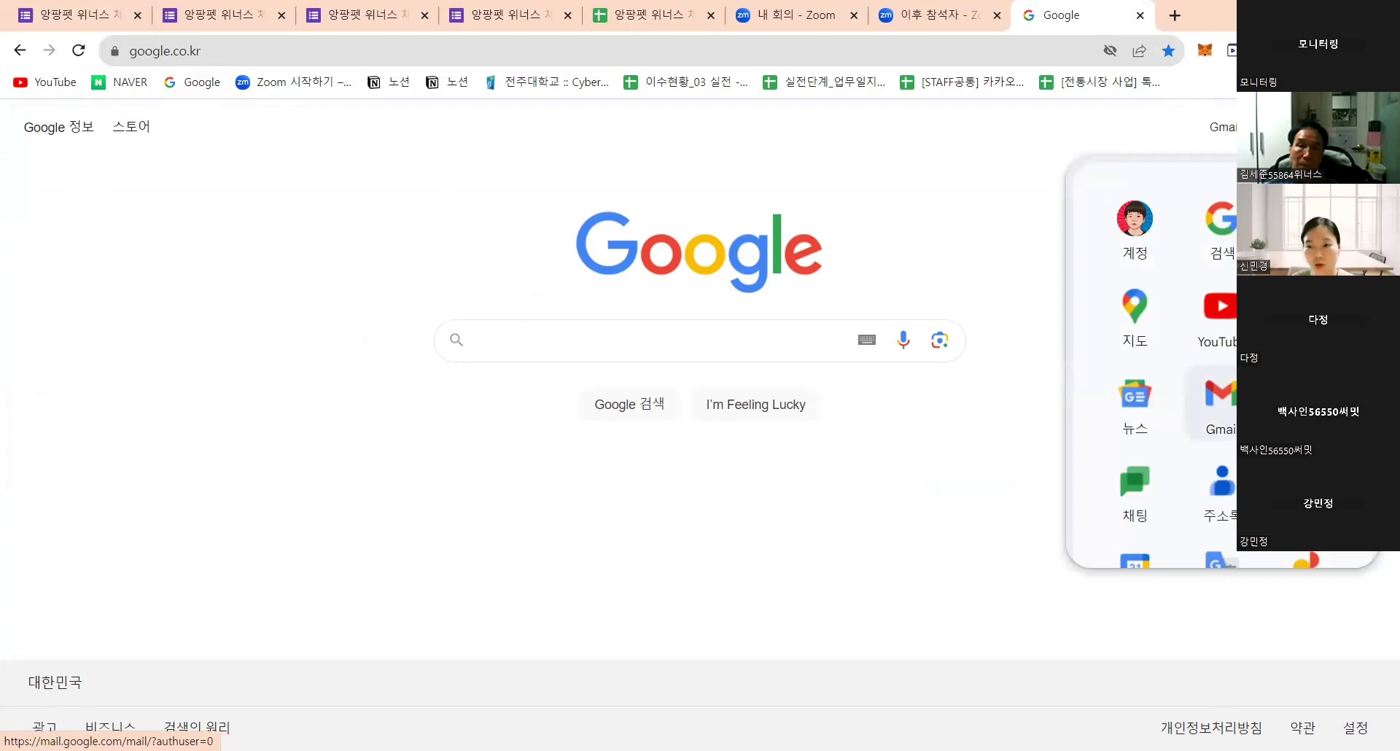
{"action": "scroll", "coordinate": [1211, 405], "scroll_direction": "down", "scroll_amount": 5}
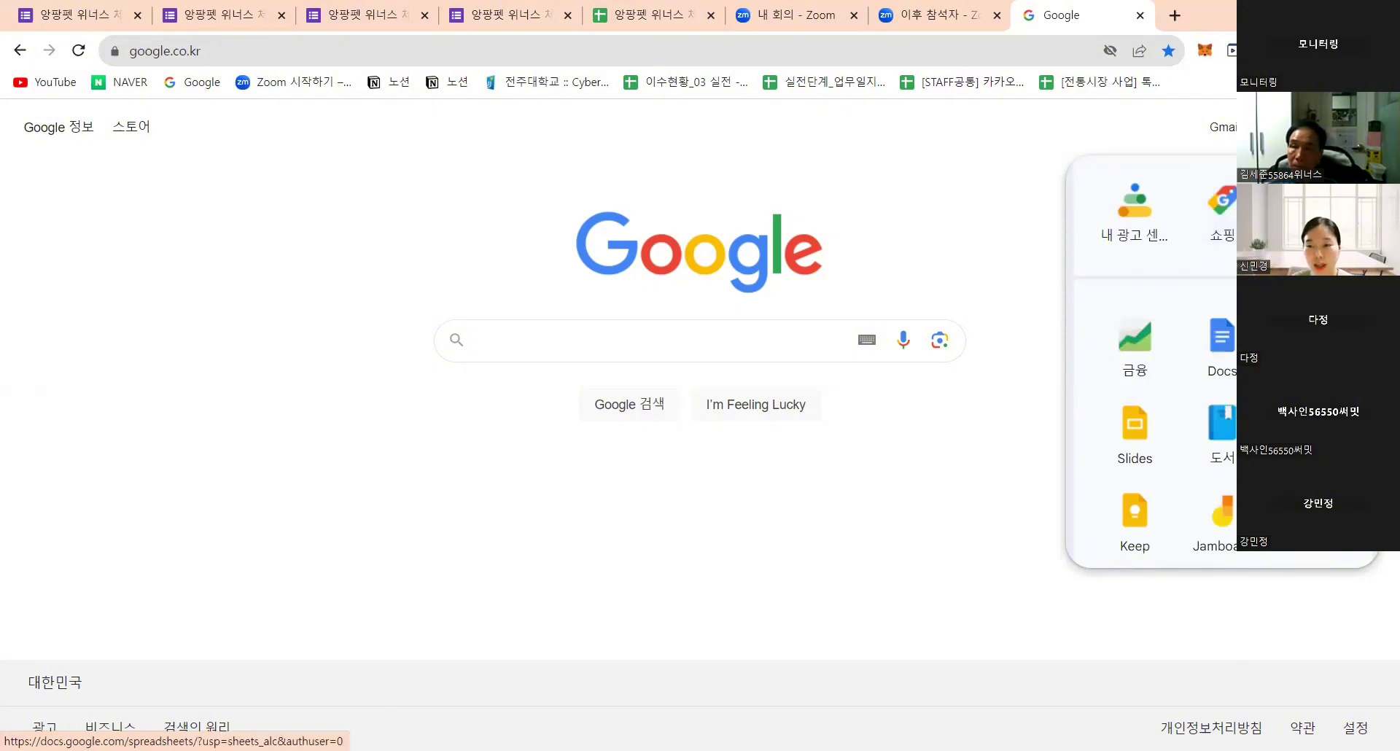
{"action": "left_click", "coordinate": [1309, 346]}
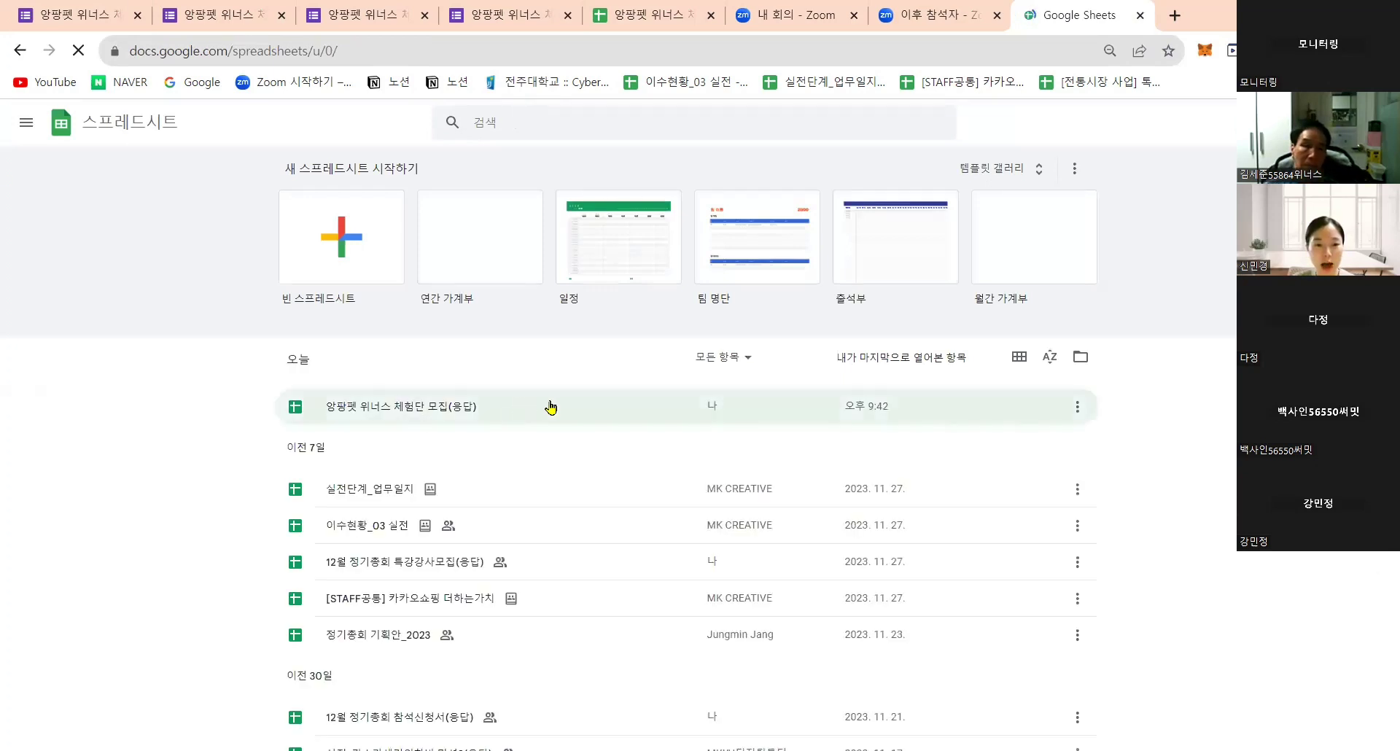
Open the "앙팡펫 위너스 체험단 모집(응답)" spreadsheet and set its general access to anyone with the link, as viewer
{"action": "left_click", "coordinate": [418, 414]}
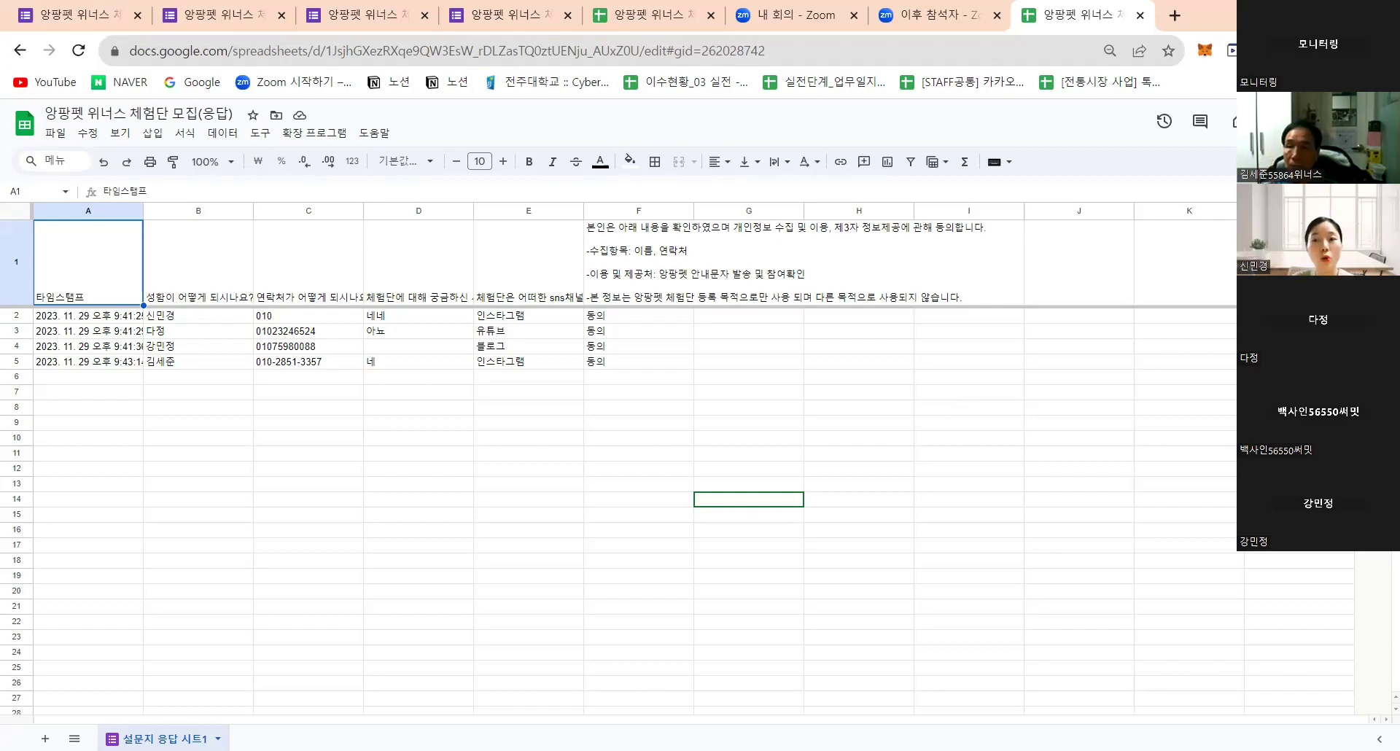
{"action": "left_click", "coordinate": [1313, 121]}
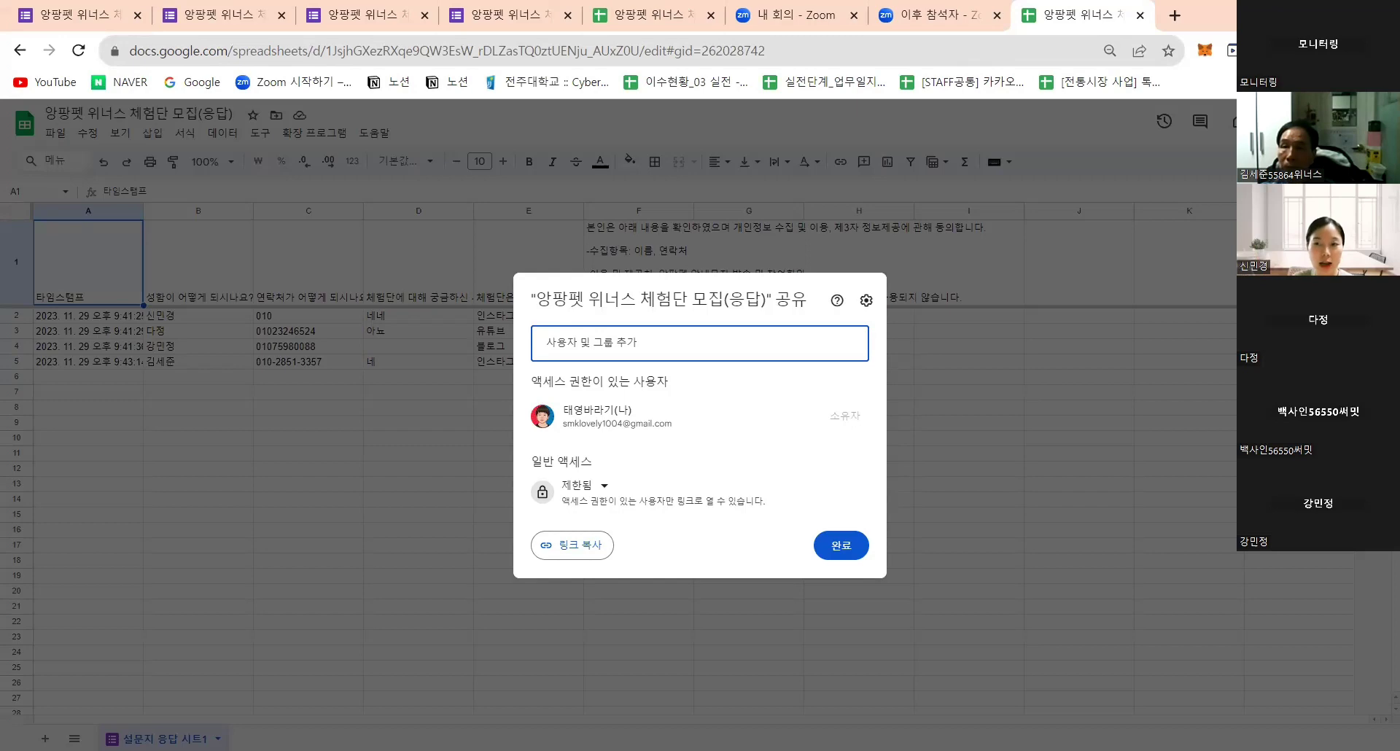
{"action": "left_click", "coordinate": [597, 494]}
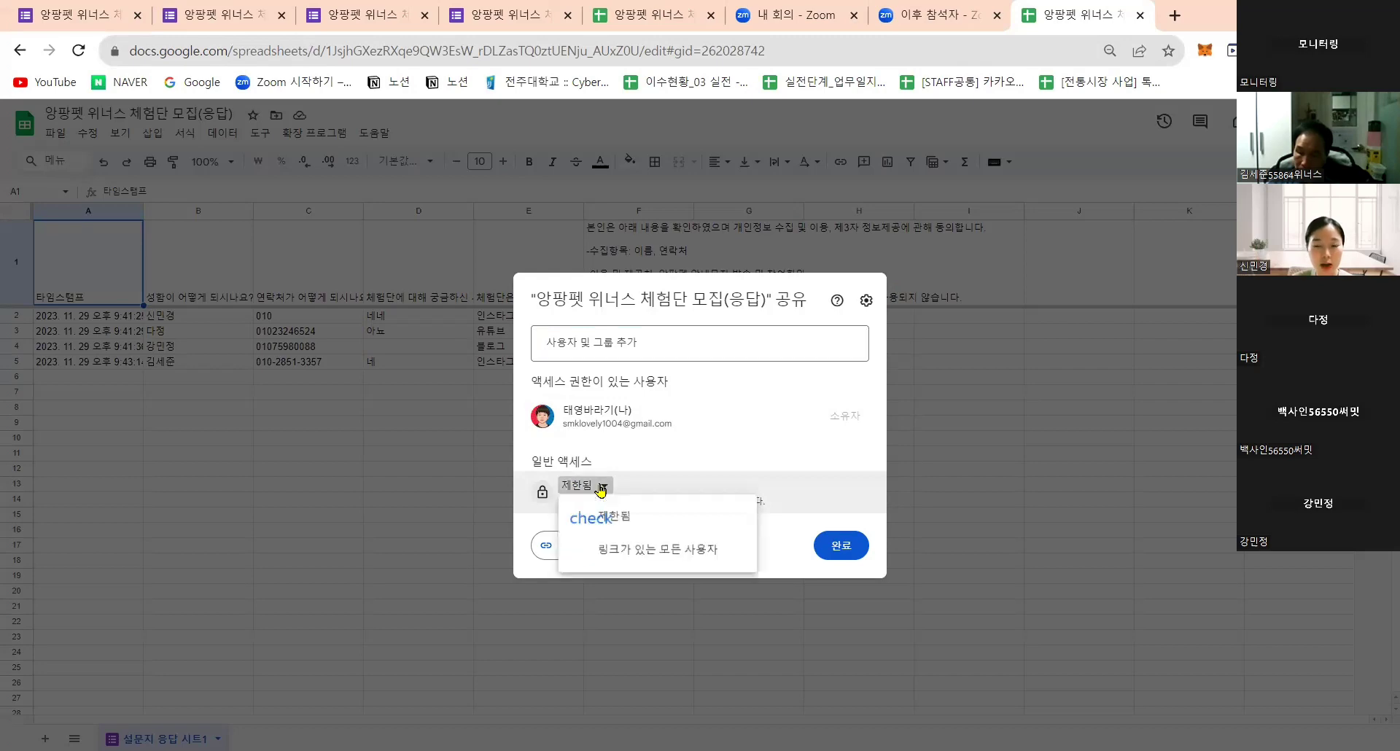
{"action": "left_click", "coordinate": [622, 552]}
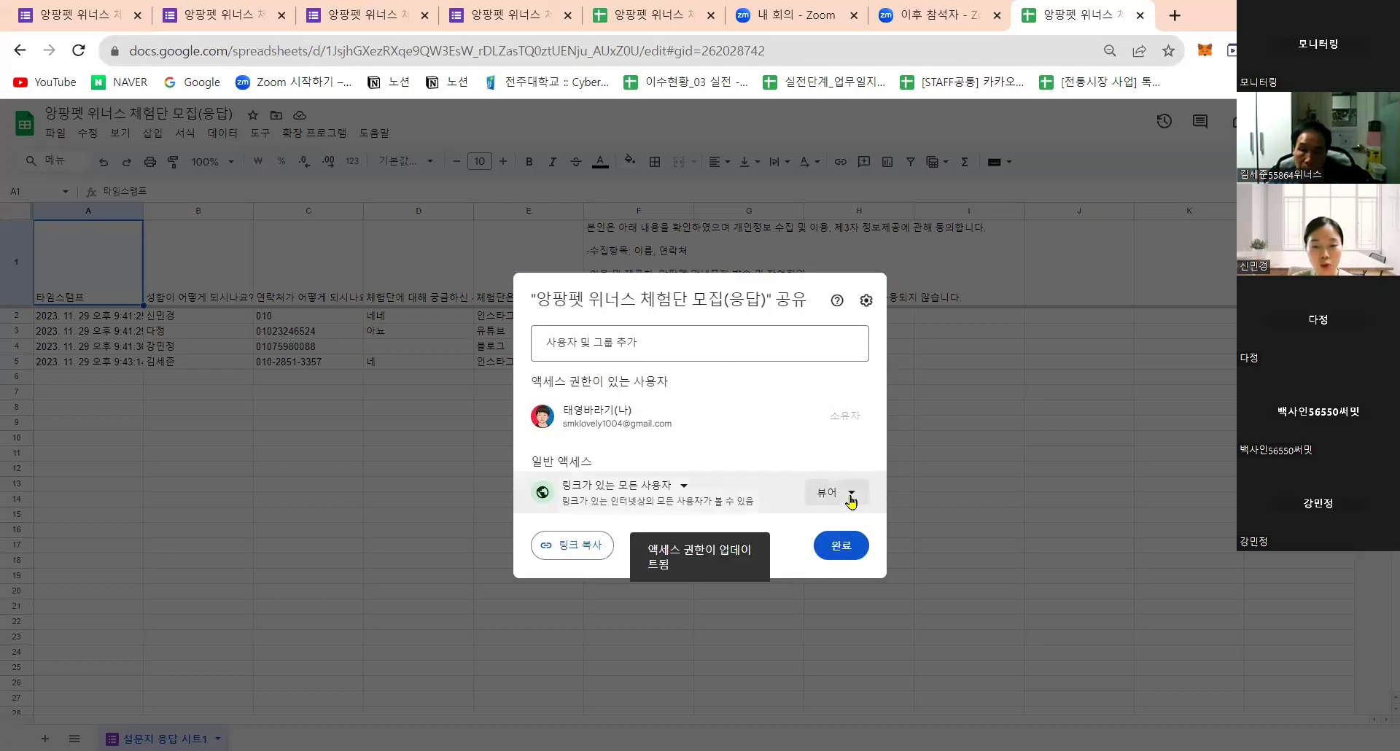
{"action": "left_click", "coordinate": [838, 493]}
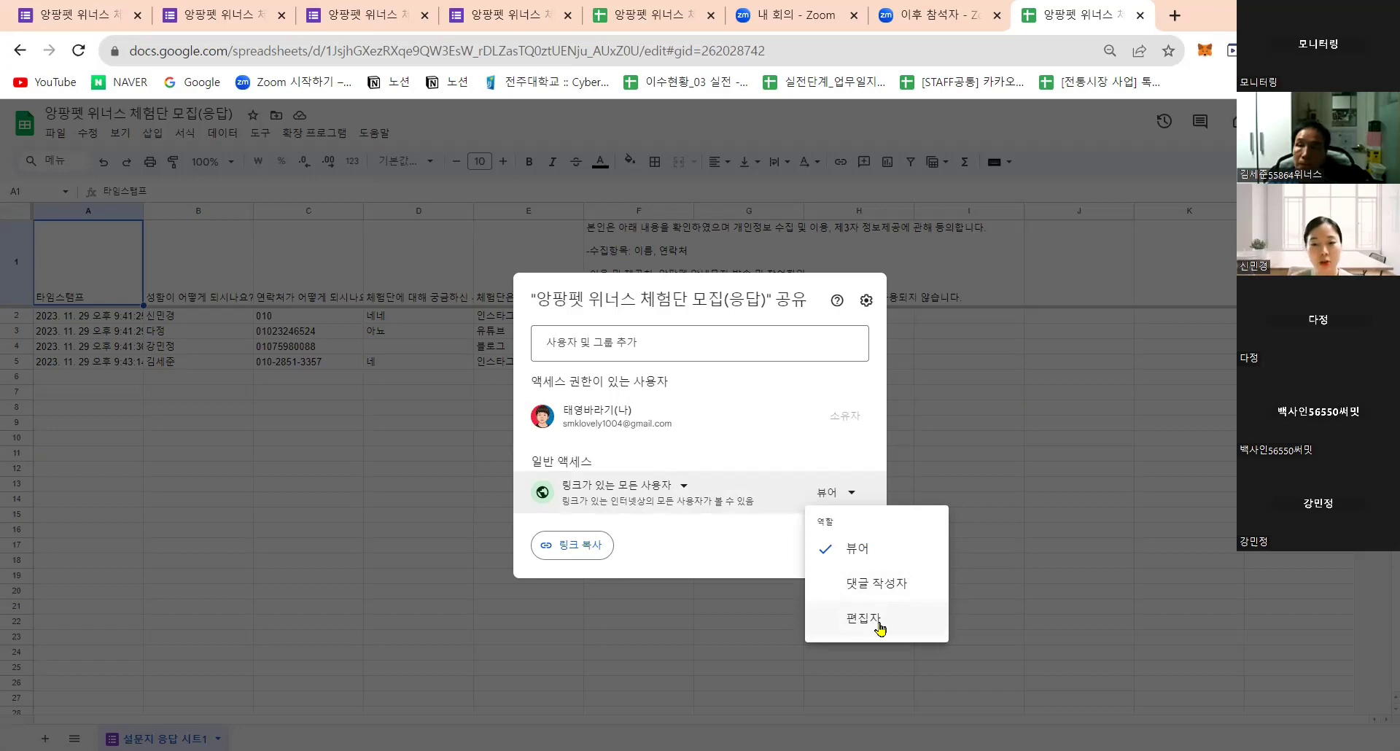
{"action": "left_click", "coordinate": [875, 548]}
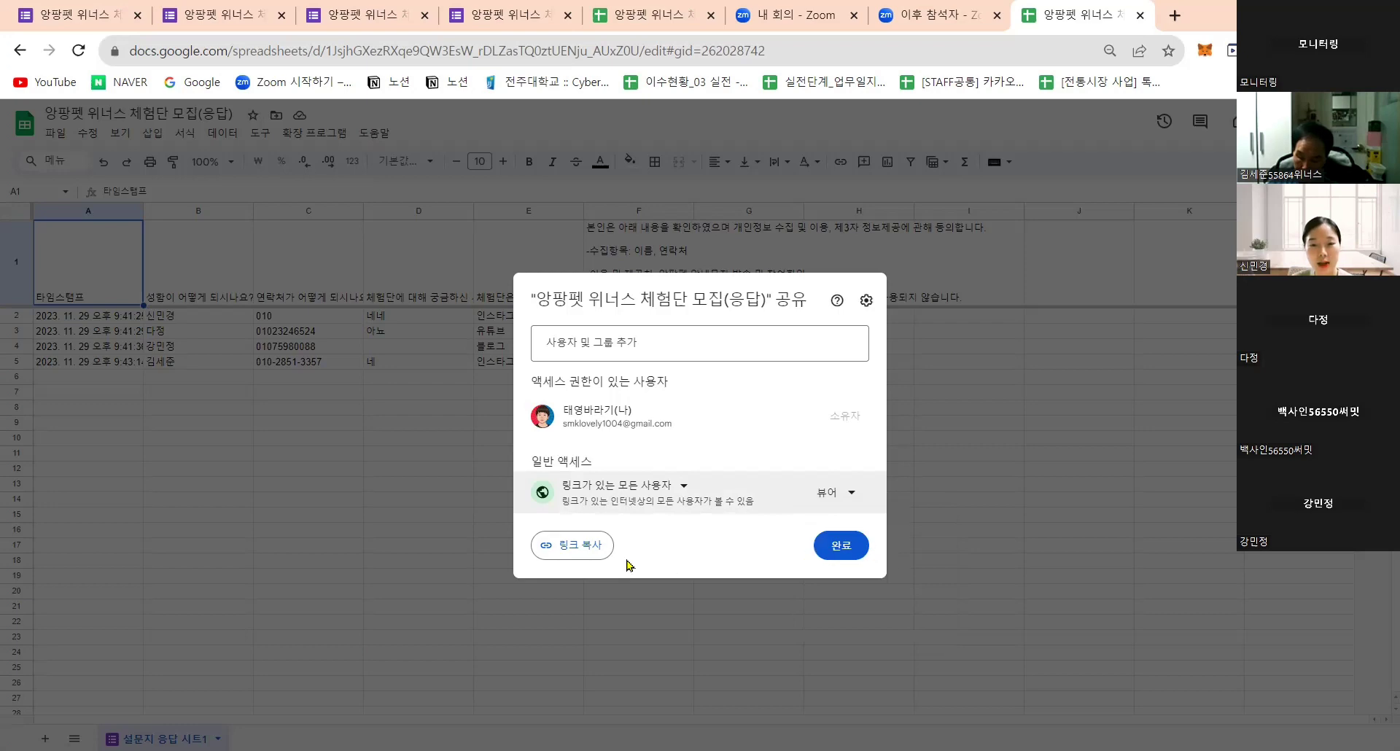
Copy the response spreadsheet's sharing link and close its sharing settings
{"action": "left_click", "coordinate": [589, 556]}
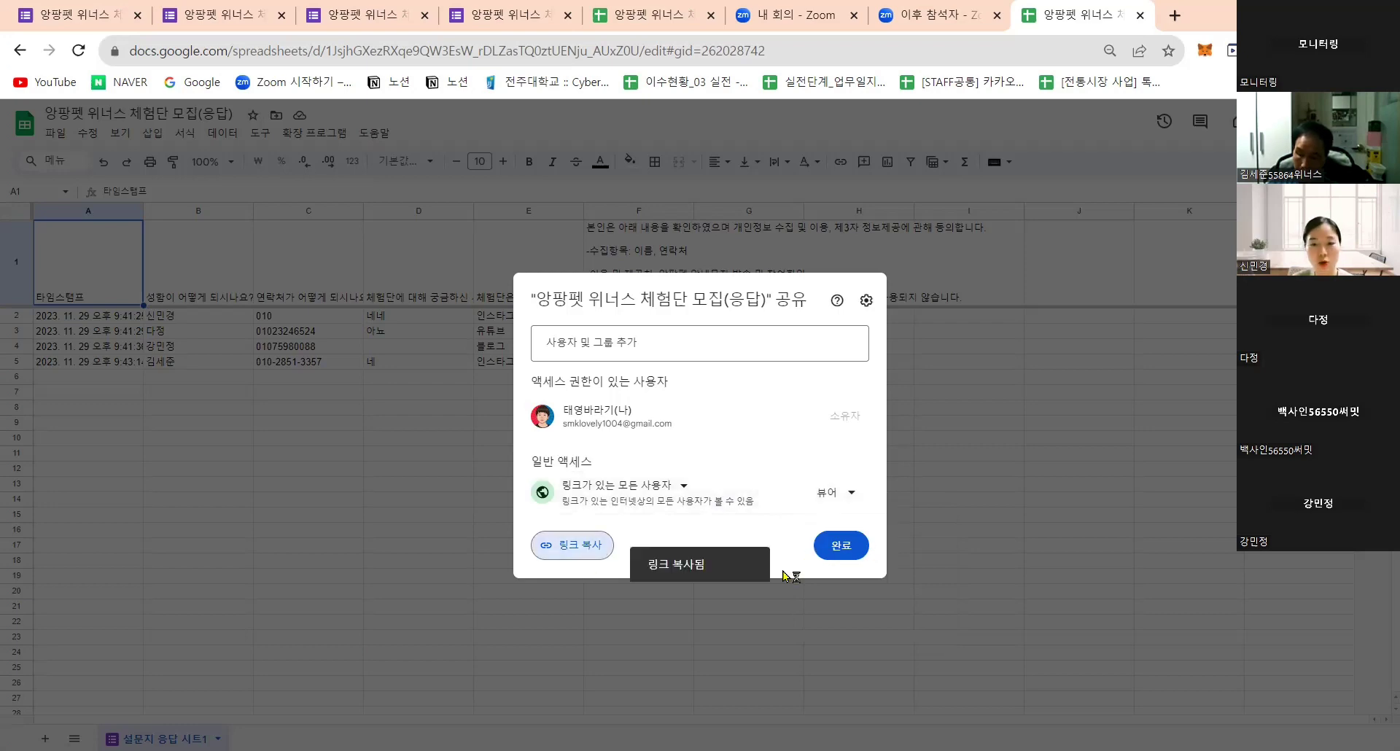
{"action": "left_click", "coordinate": [839, 547]}
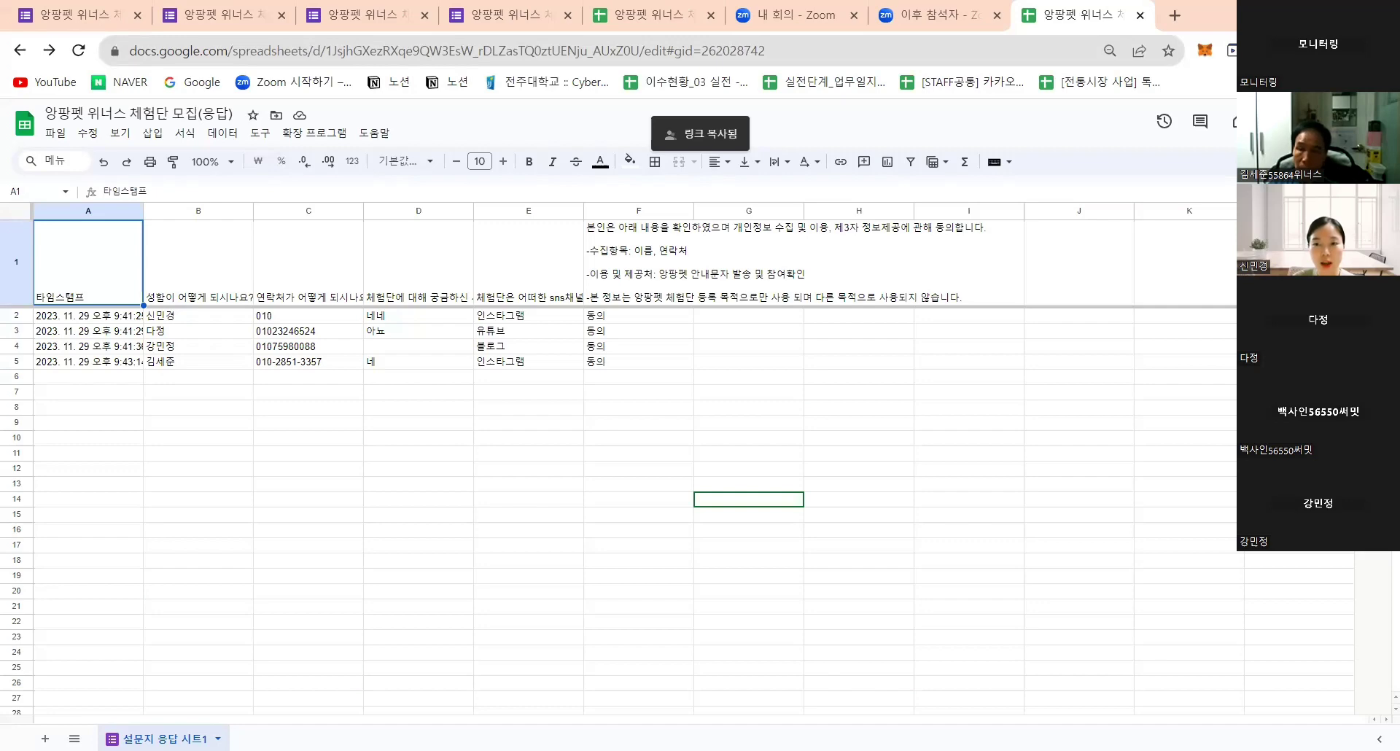
{"action": "left_click", "coordinate": [1008, 547]}
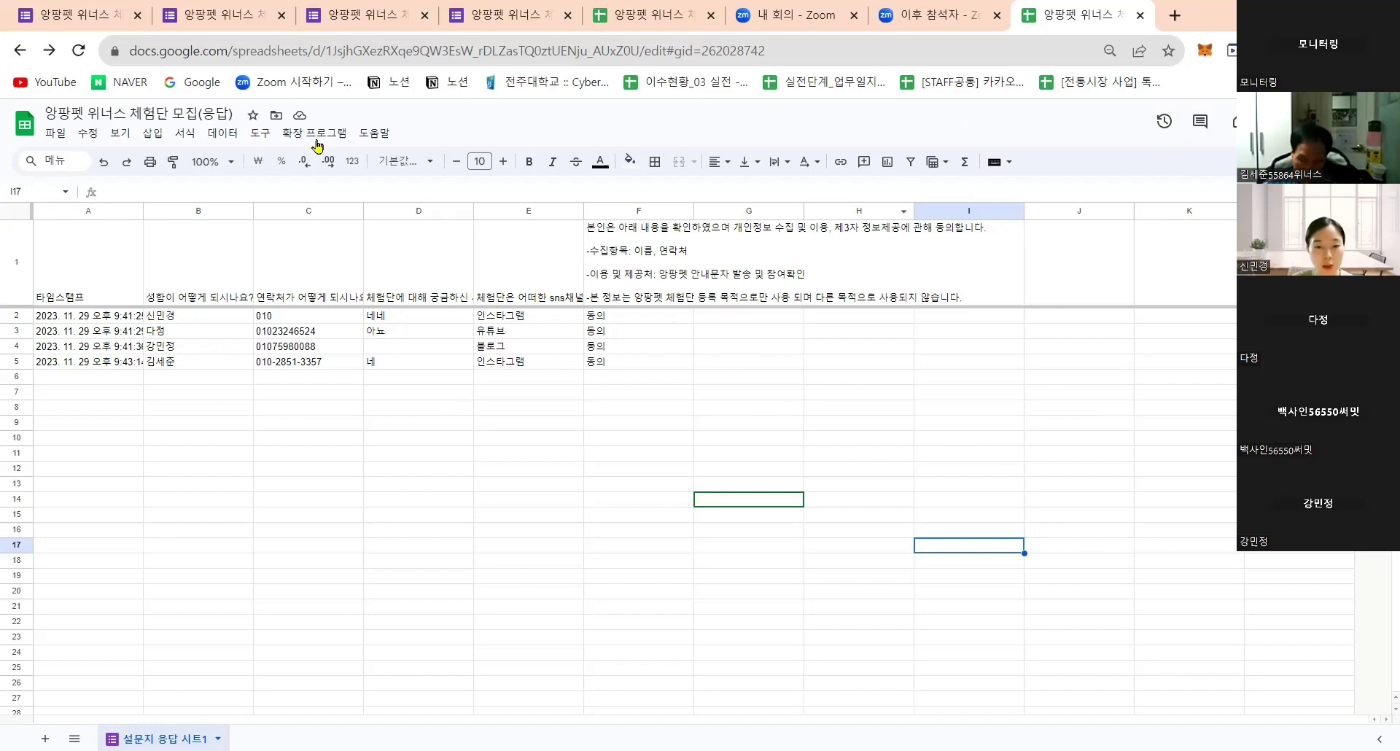
Return to the form "앙팡펫 위너스 체험단 모집" and stop it from accepting responses
{"action": "key", "text": "ctrl+4"}
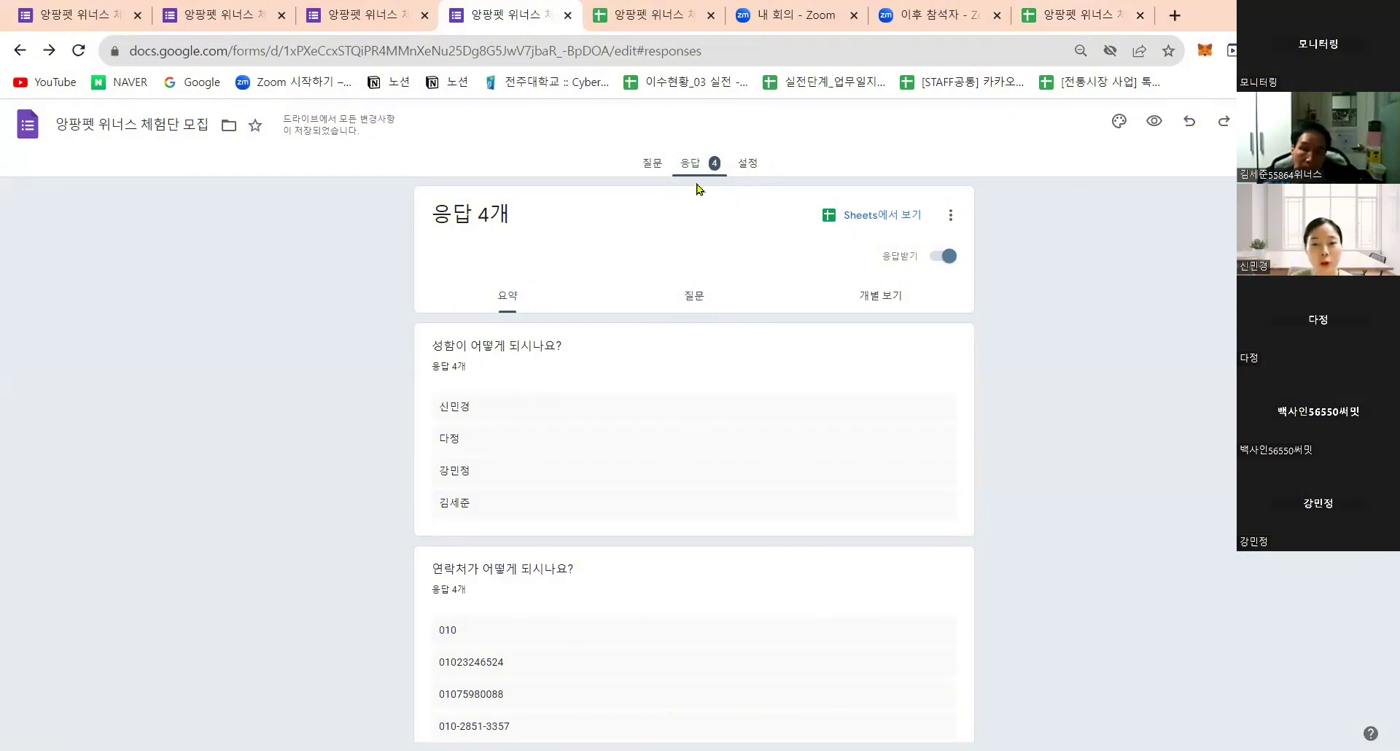
{"action": "left_click", "coordinate": [652, 162]}
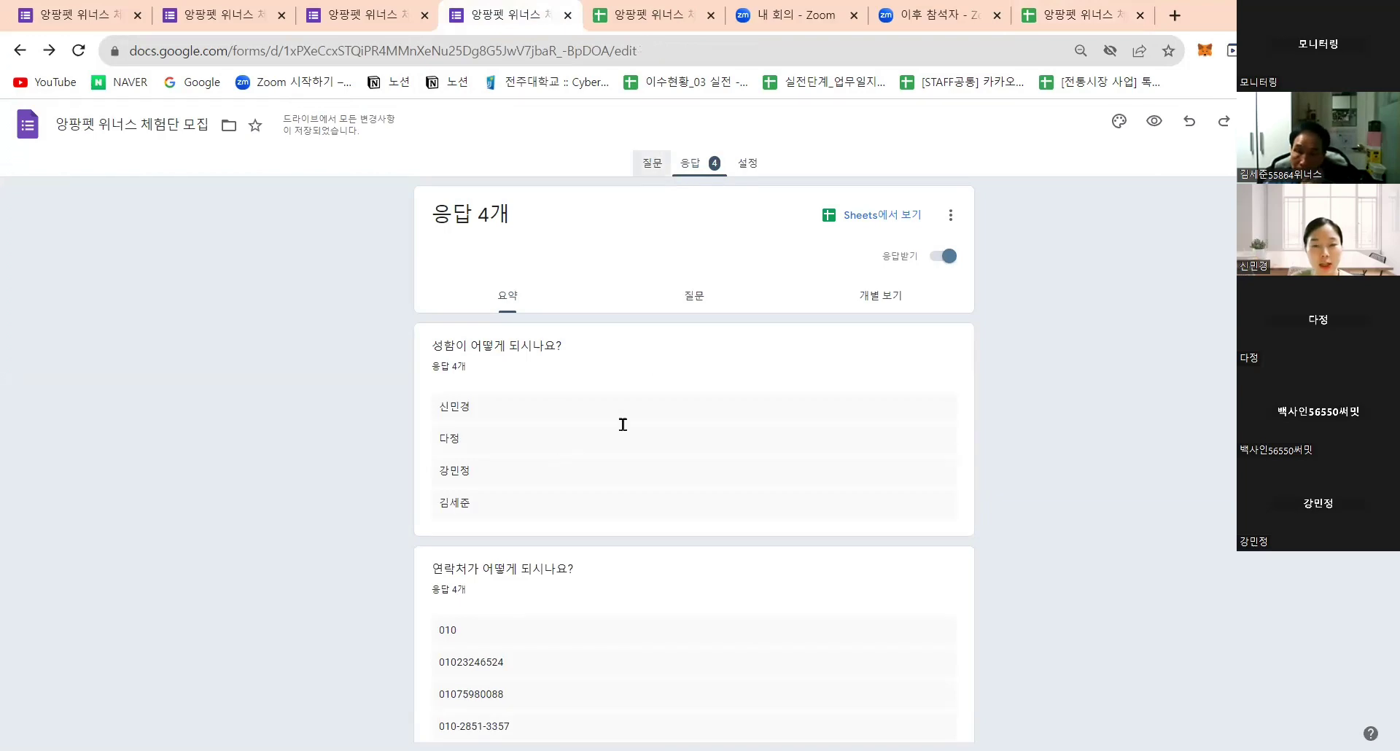
{"action": "key", "text": "ctrl+a"}
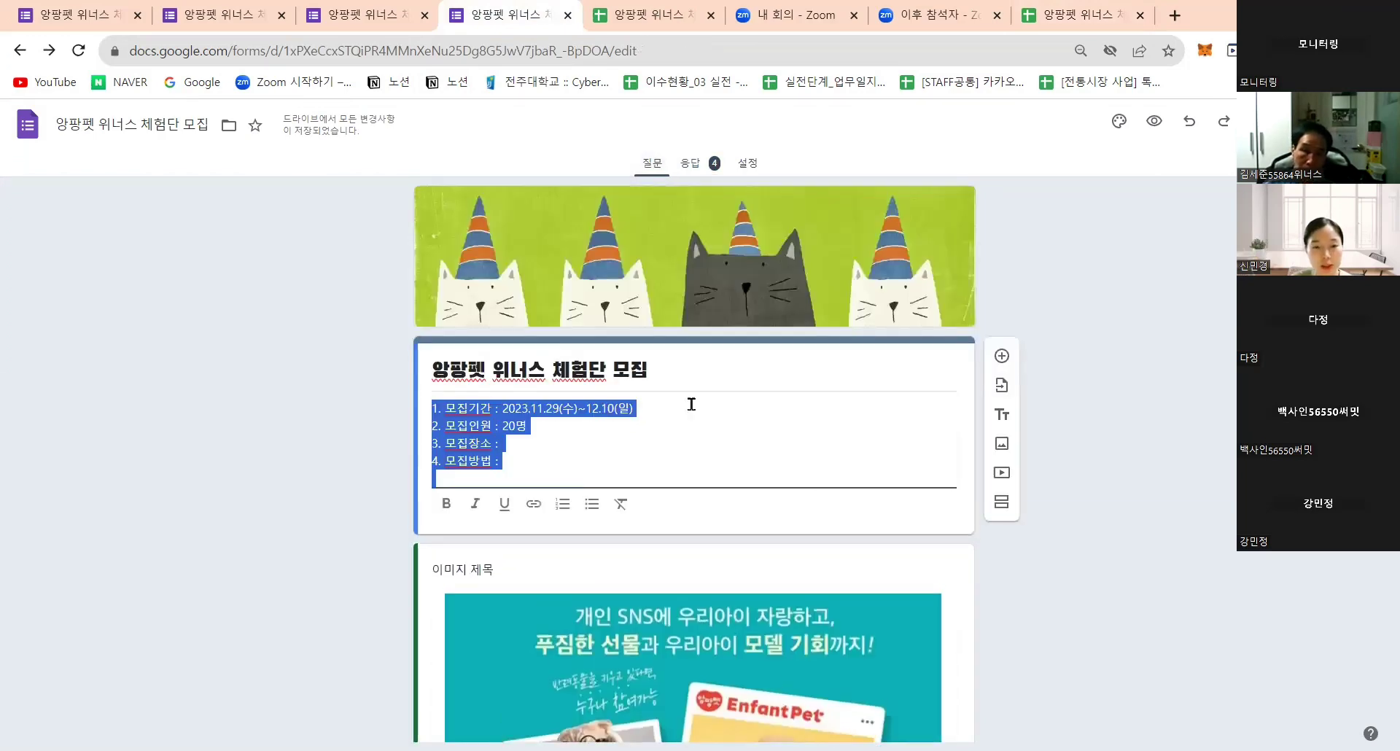
{"action": "left_click", "coordinate": [690, 402]}
{"action": "left_click", "coordinate": [705, 170]}
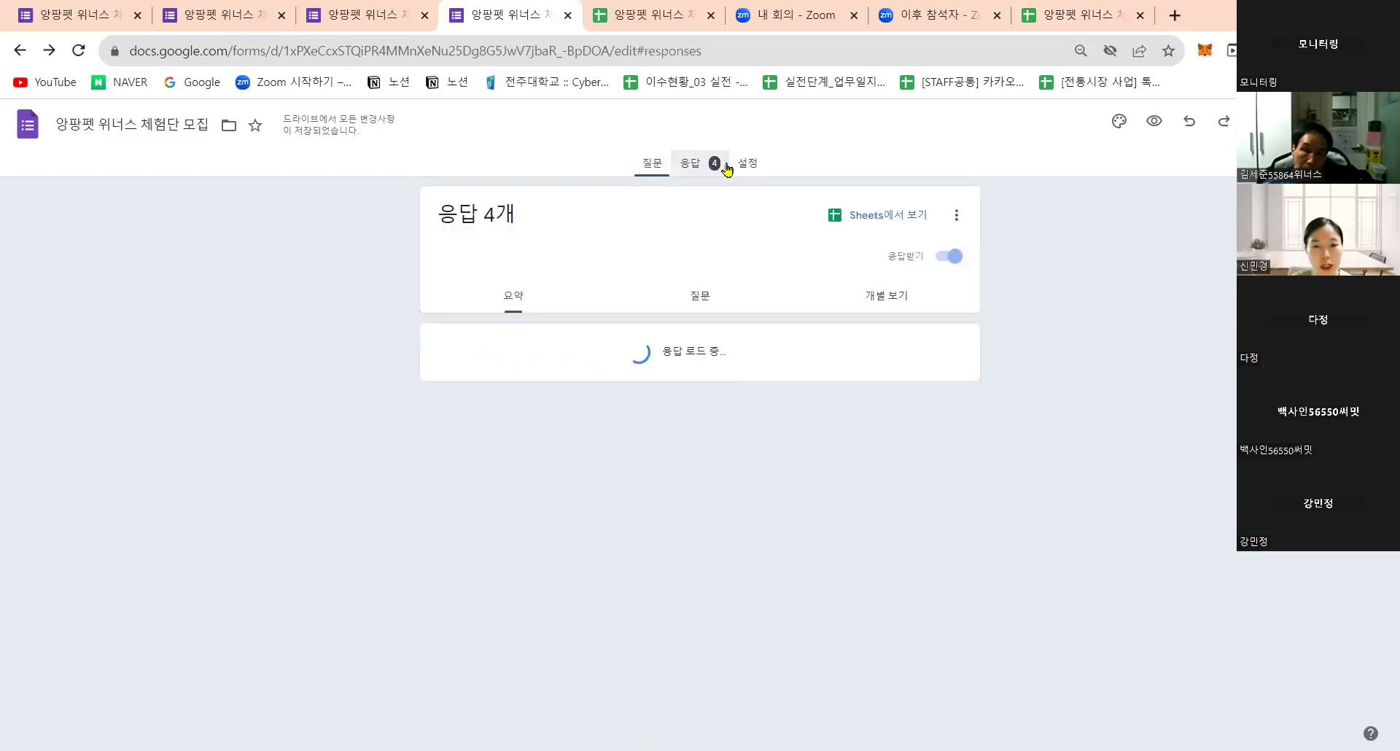
{"action": "left_click", "coordinate": [945, 257]}
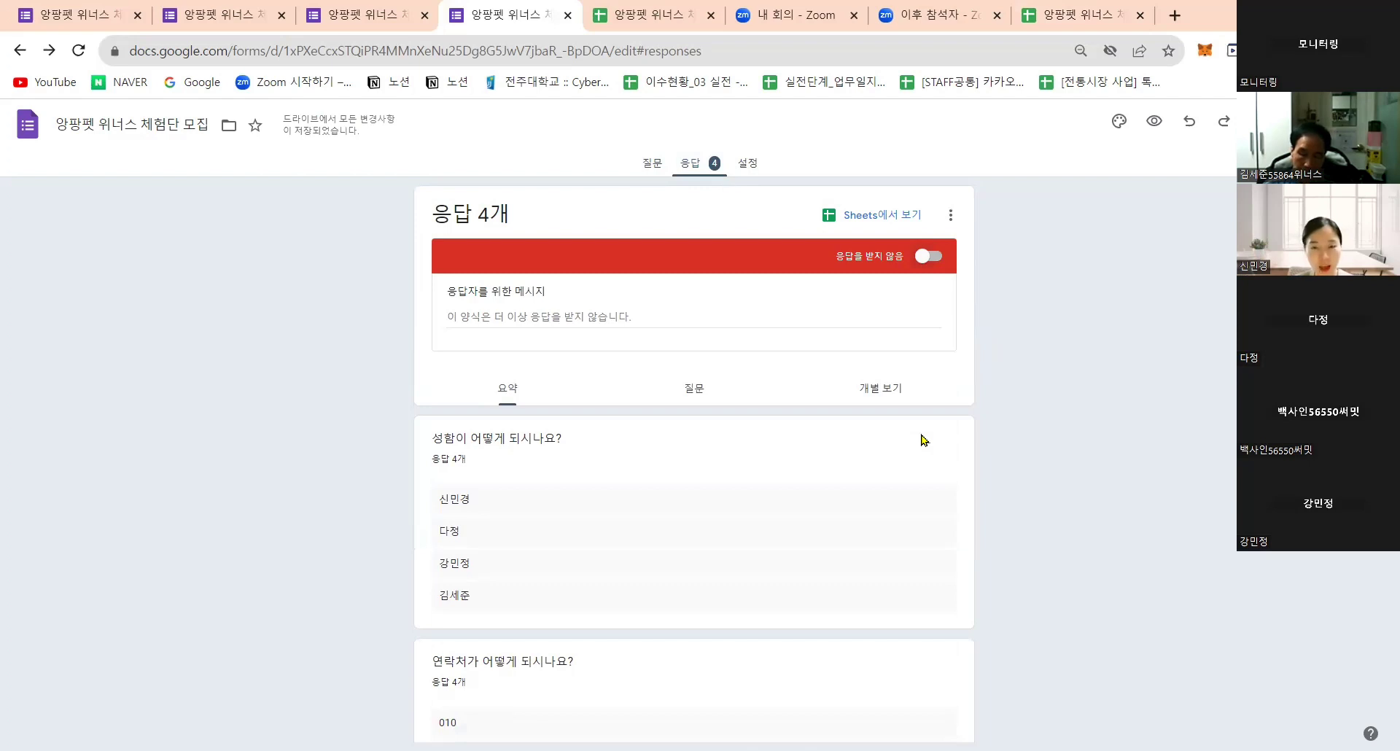
Write the message for respondents of the closed form as "체험단 모집기간이 마감되었습니다."
{"action": "left_click", "coordinate": [493, 317]}
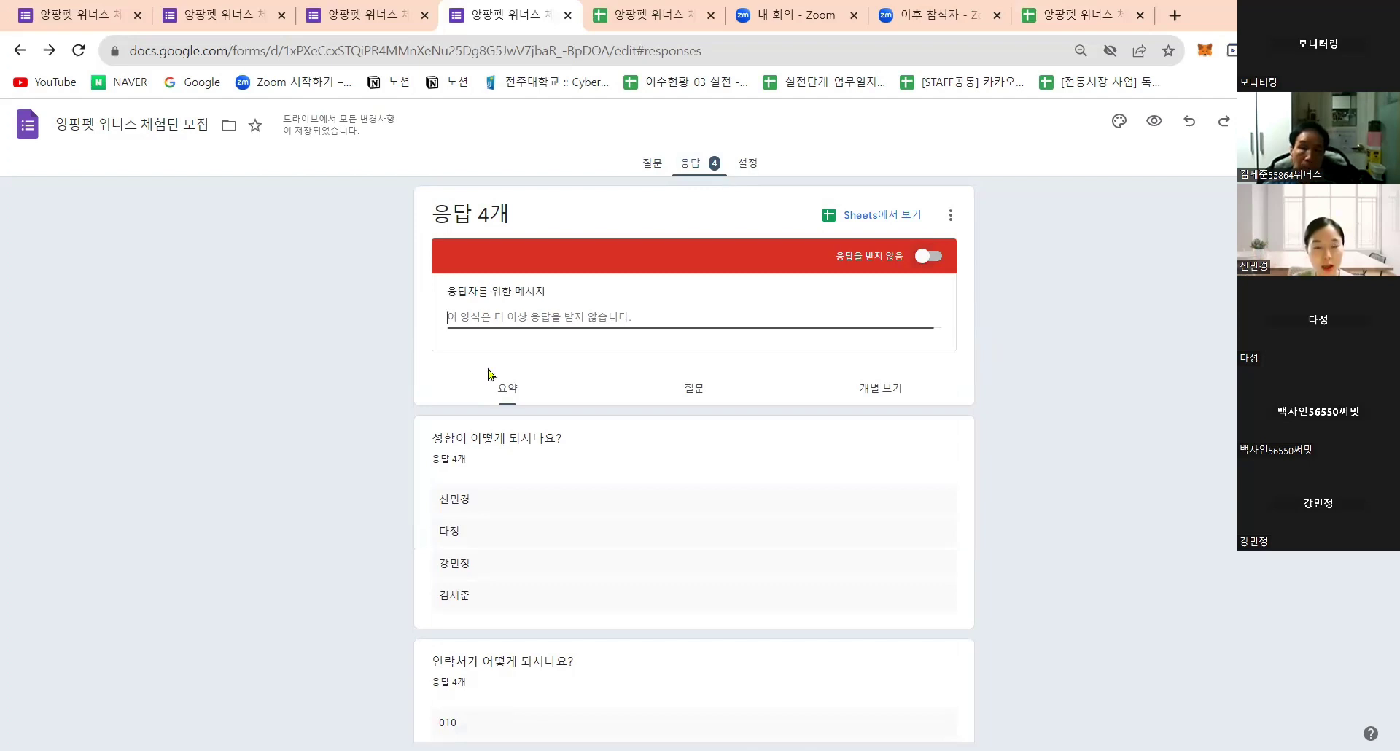
{"action": "type", "text": "치"}
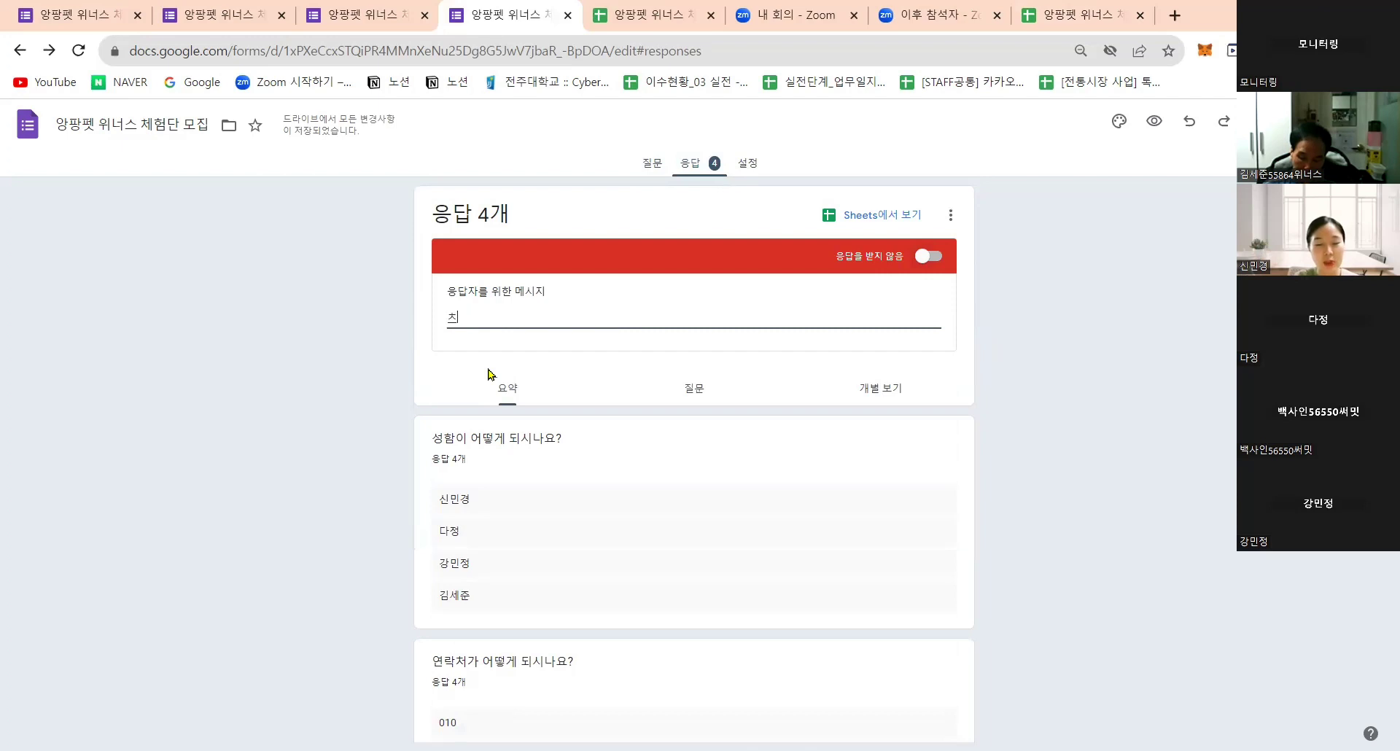
{"action": "type", "text": "험단 모집기개"}
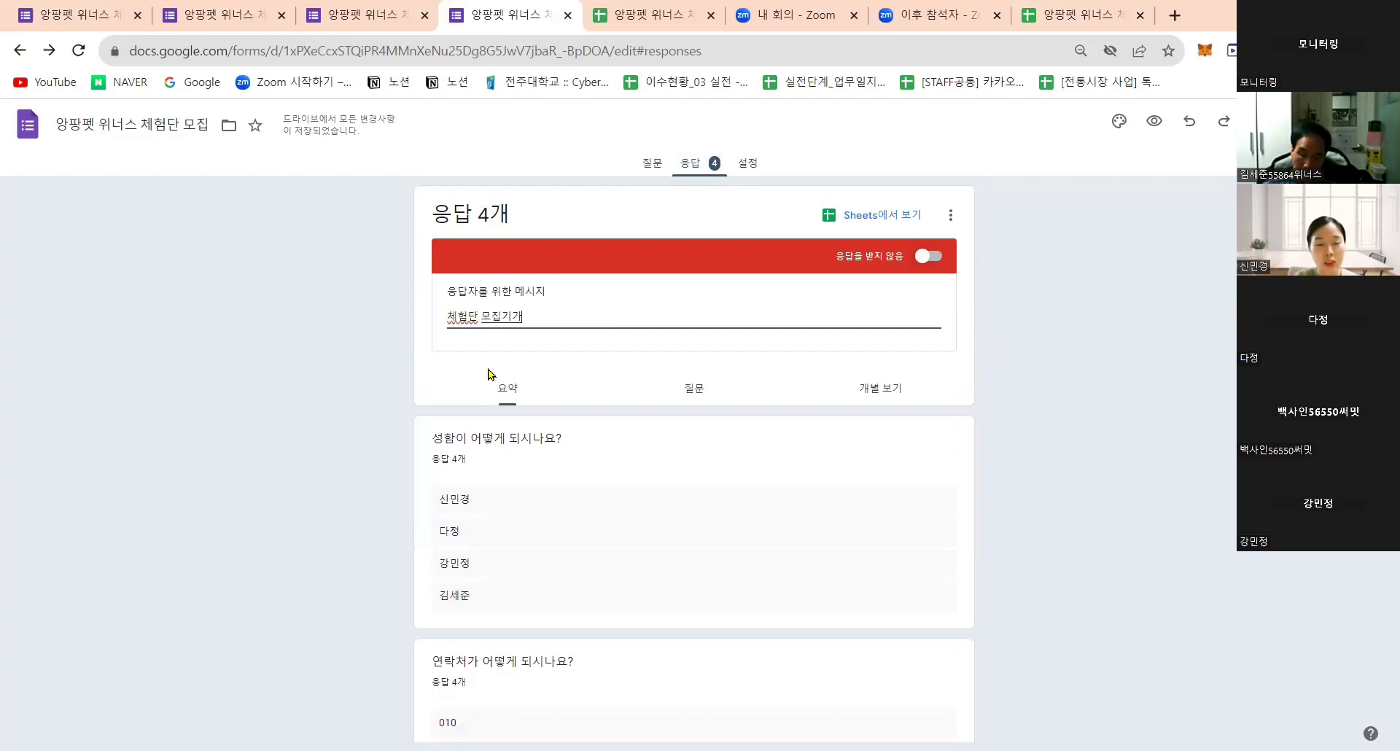
{"action": "type", "text": "이 마감되엇"}
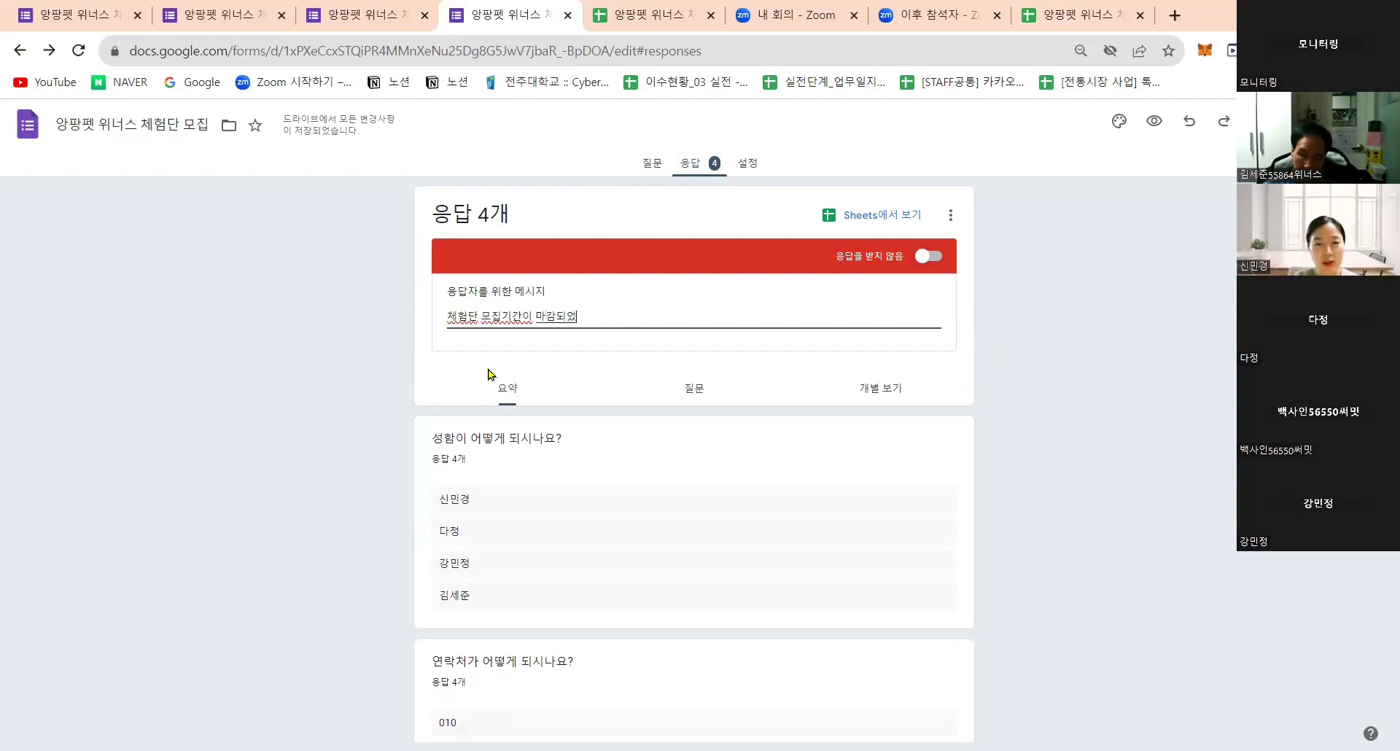
{"action": "type", "text": "습니다."}
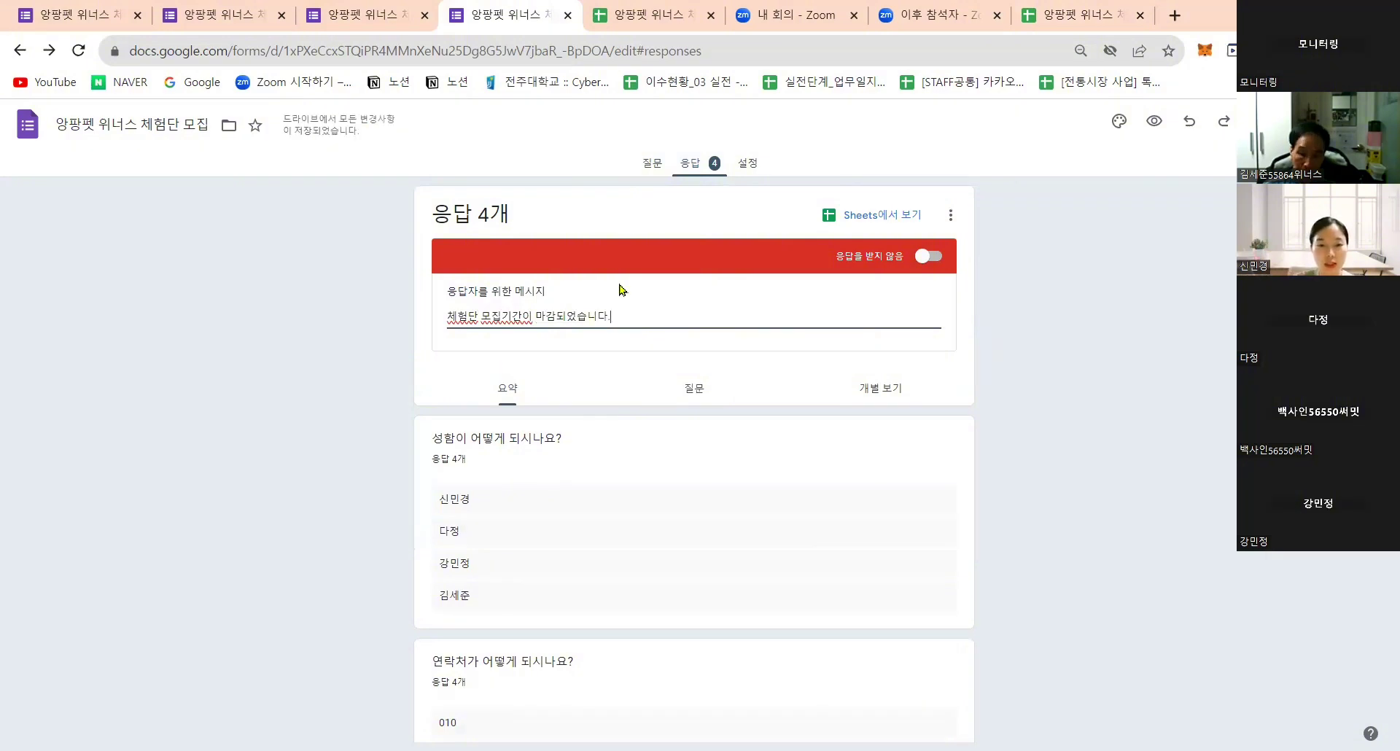
Select the text of the closing message for respondents, from its end back towards its beginning
{"action": "key", "text": "shift+Left"}
{"action": "key", "text": "shift+Left"}
{"action": "key", "text": "shift+Left"}
{"action": "key", "text": "shift+Left"}
{"action": "key", "text": "shift+Left"}
{"action": "key", "text": "shift+Left"}
{"action": "key", "text": "shift+Left"}
{"action": "key", "text": "shift+Left"}
{"action": "key", "text": "shift+Left"}
{"action": "key", "text": "shift+Left"}
{"action": "key", "text": "shift+Left"}
{"action": "key", "text": "shift+Left"}
{"action": "key", "text": "shift+Left"}
{"action": "key", "text": "shift+Left"}
{"action": "key", "text": "shift+Left"}
{"action": "key", "text": "shift+Left"}
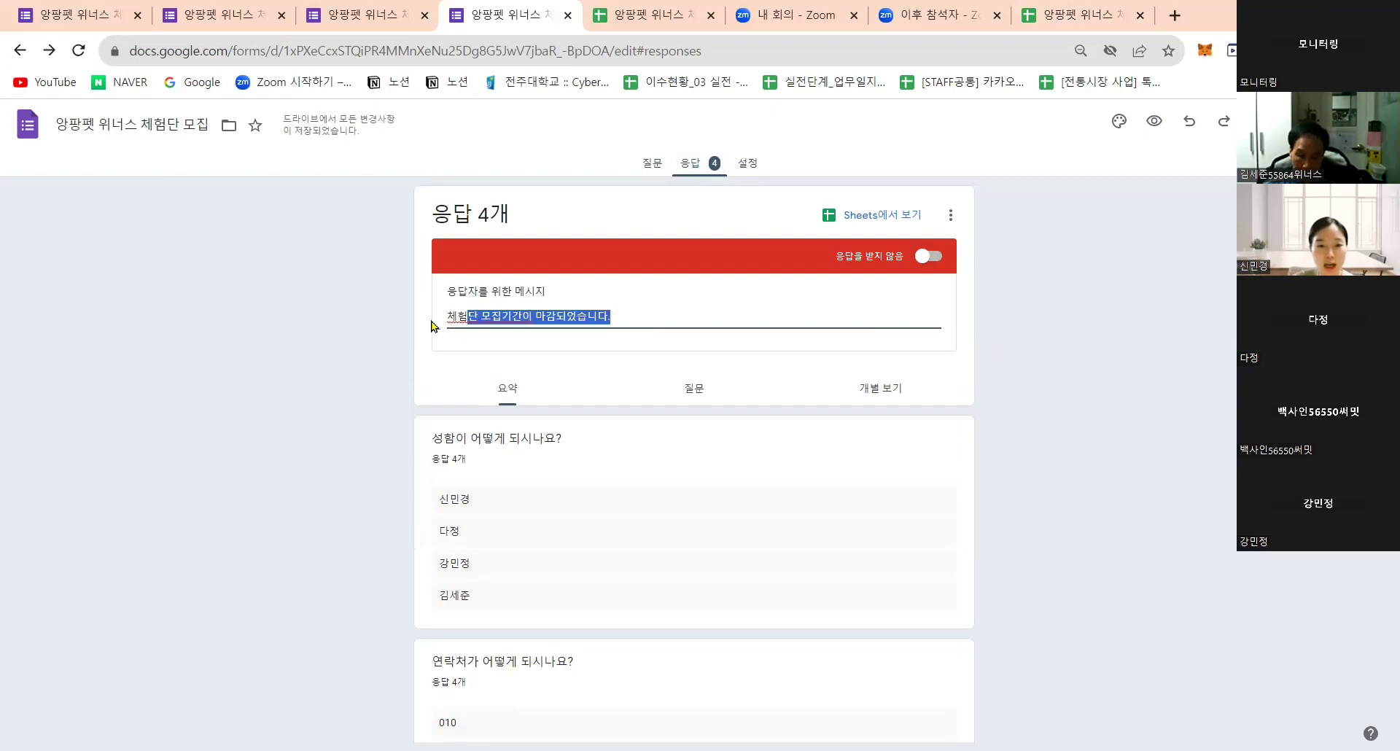